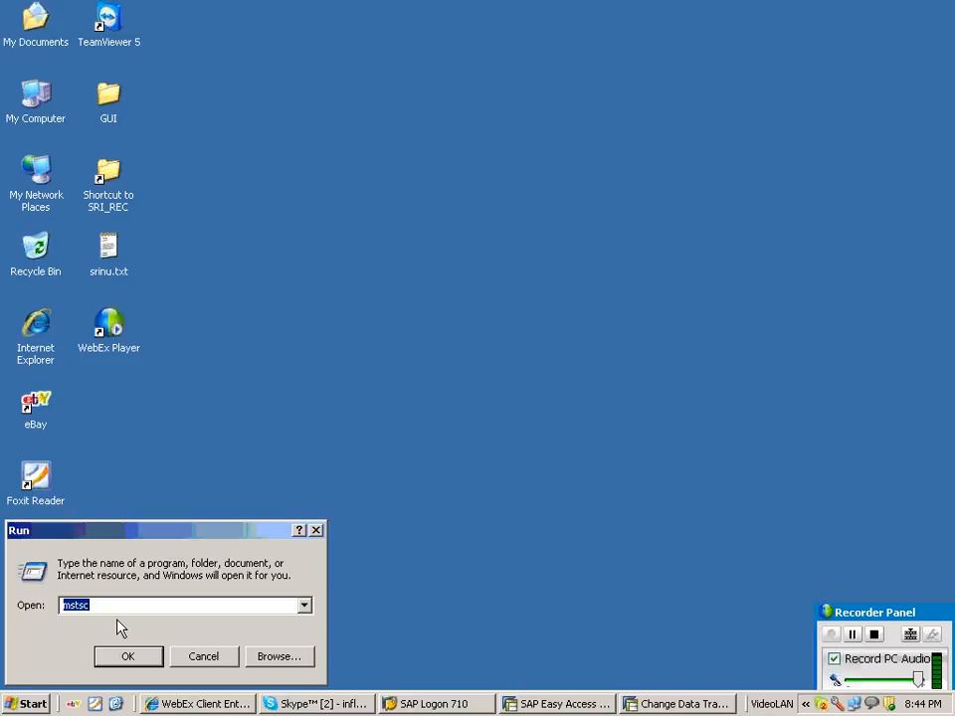
# Open a blank Notepad document and maximize its window.
pyautogui.write('n')
pyautogui.press('Down')
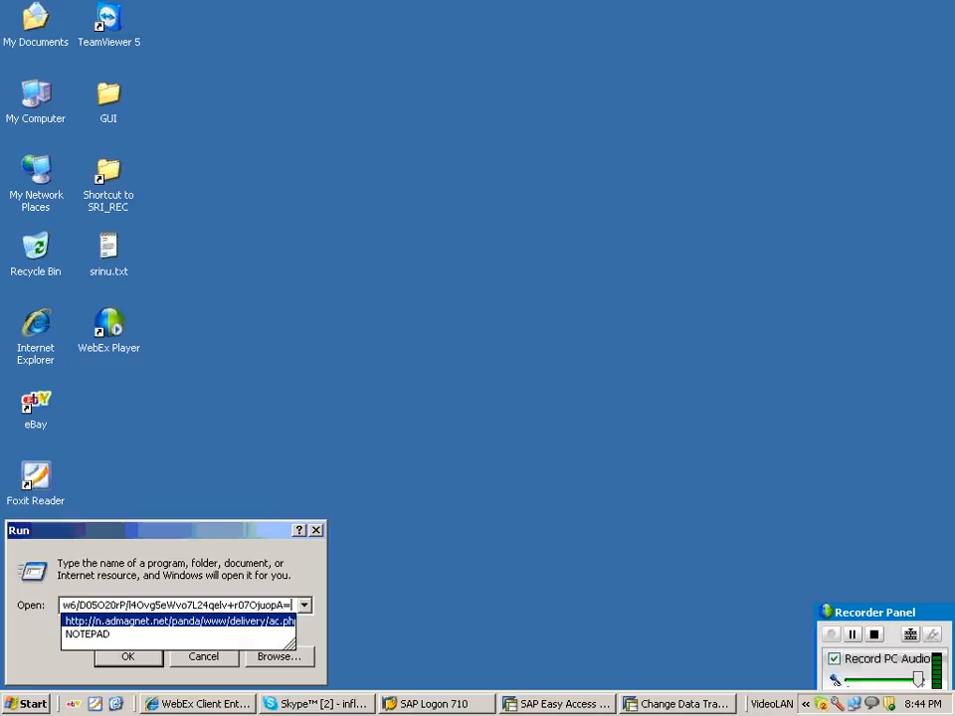
pyautogui.press('Up')
pyautogui.press('Down')
pyautogui.press('Down')
pyautogui.press('Return')
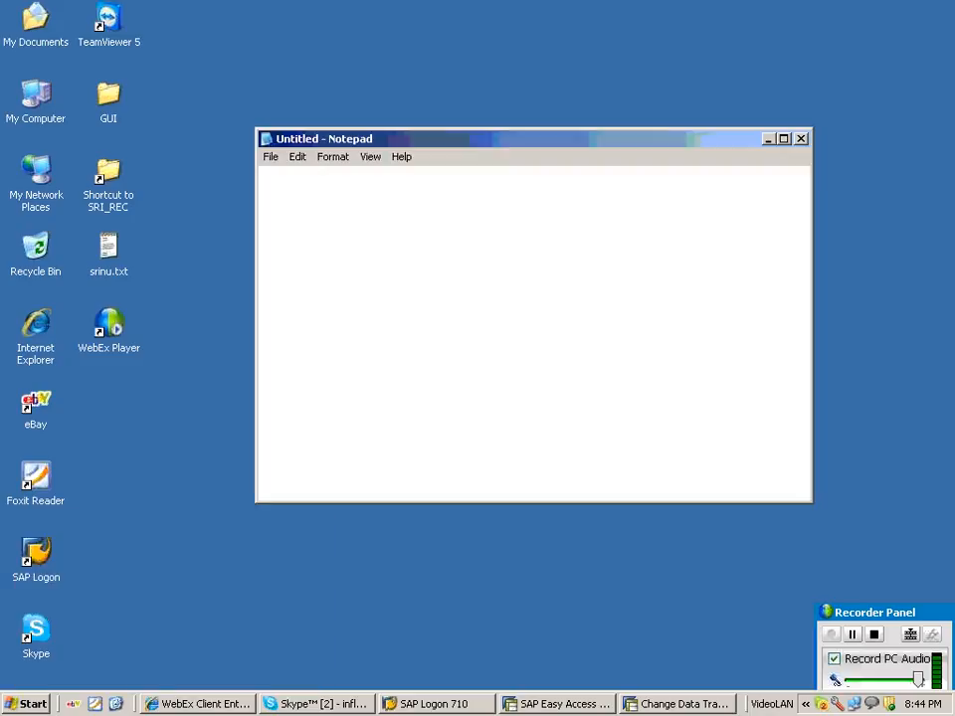
pyautogui.doubleClick(321, 144)
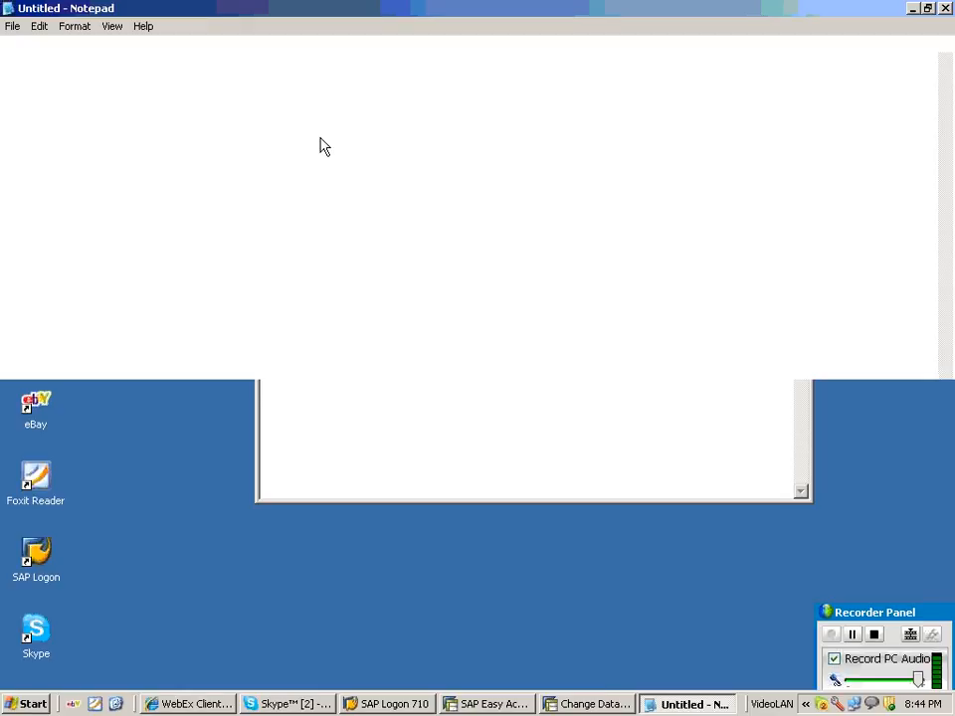
pyautogui.click(71, 26)
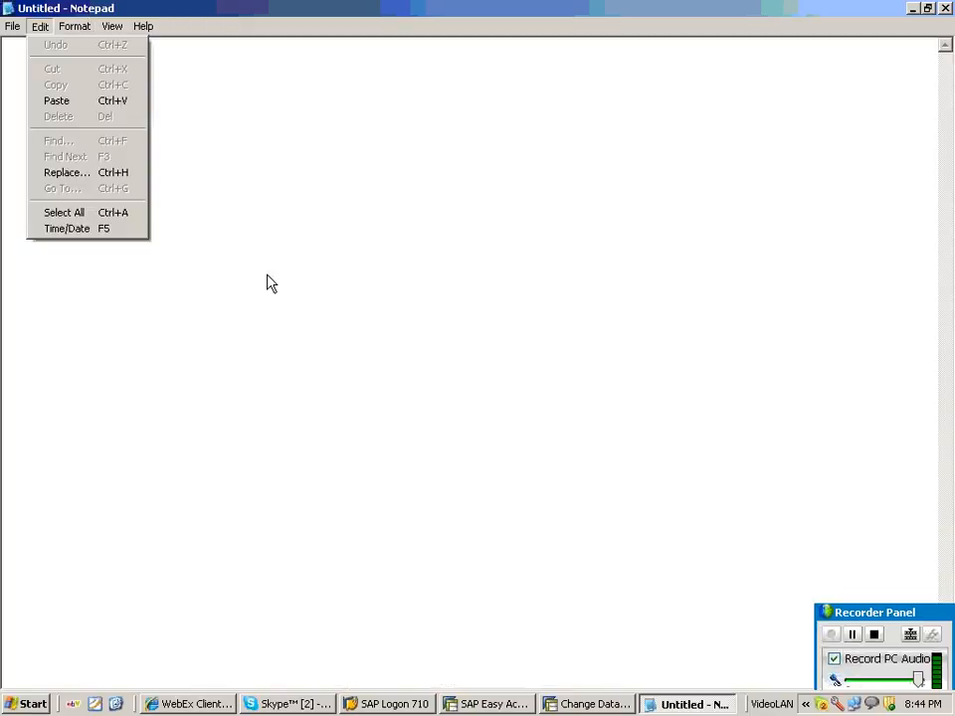
pyautogui.click(62, 82)
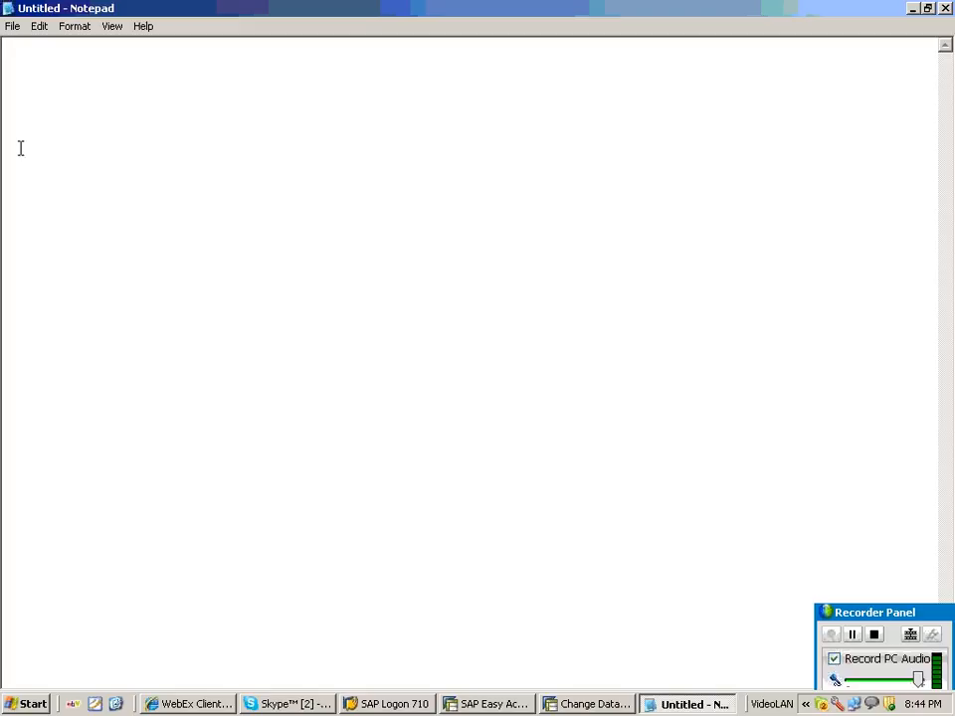
# Enter the heading "Trnaction data loading" on the first line, correcting the spelling of "loading".
pyautogui.write('Trnaction data laoding')
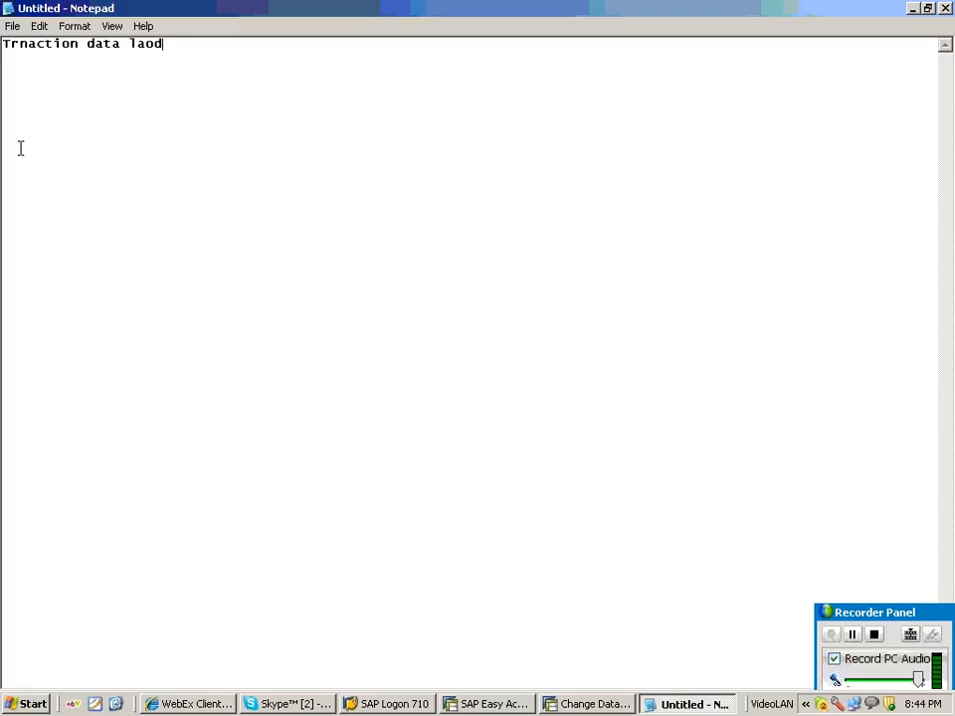
pyautogui.press('Left')
pyautogui.press('Left')
pyautogui.press('Left')
pyautogui.press('Left')
pyautogui.press('Left')
pyautogui.press('Left')
pyautogui.press('Delete')
pyautogui.press('Right')
pyautogui.write('a')
pyautogui.press('End')
# Add the overall flow line "ss---------------dso -----------------icube" below the heading.
pyautogui.press('Return')
pyautogui.write('ss---------------dso ')
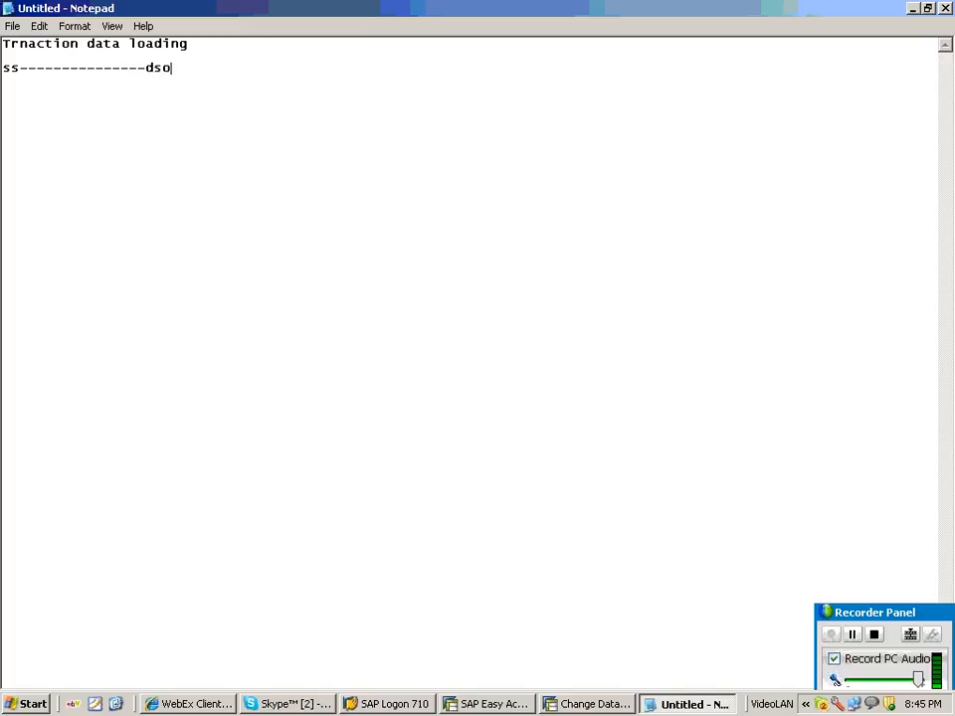
pyautogui.write('-----------------icube')
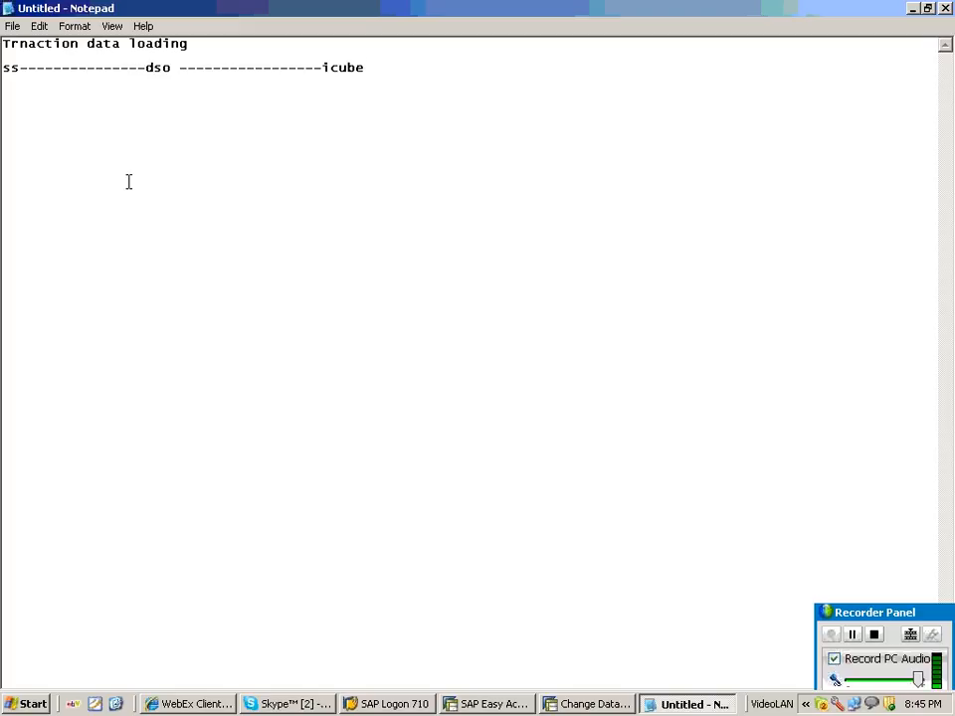
# Add the subheading "Dso data laoding" below the overall flow line.
pyautogui.press('Return')
pyautogui.write('Dso data laodin')
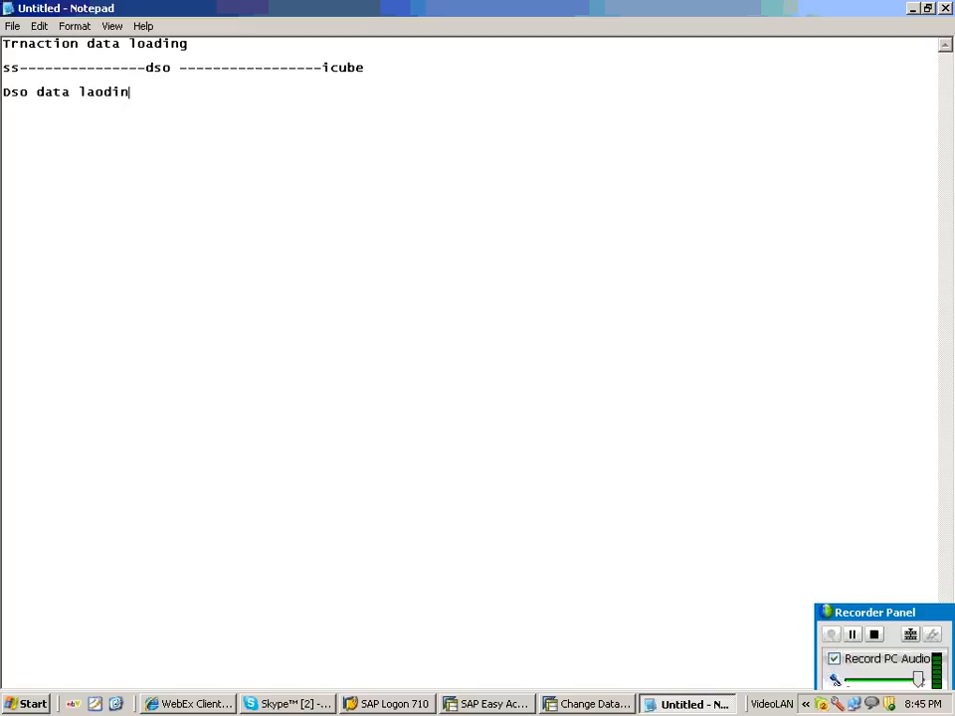
pyautogui.write('g')
pyautogui.press('Return')
# Write the DSO flow "ss(ds)-ts--psa--tr---cs----ur---dt(dso)" under the subheading.
pyautogui.press('Return')
pyautogui.write('ss(ds)-ts--psa--')
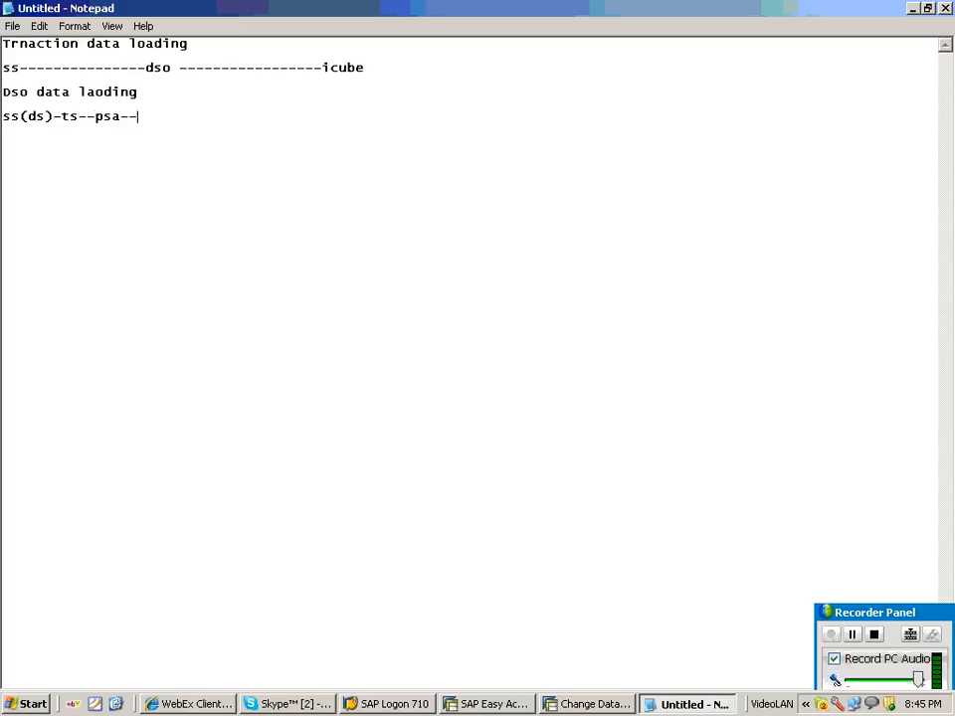
pyautogui.write('tr---cs----ur---dt(dso)')
pyautogui.press('Return')
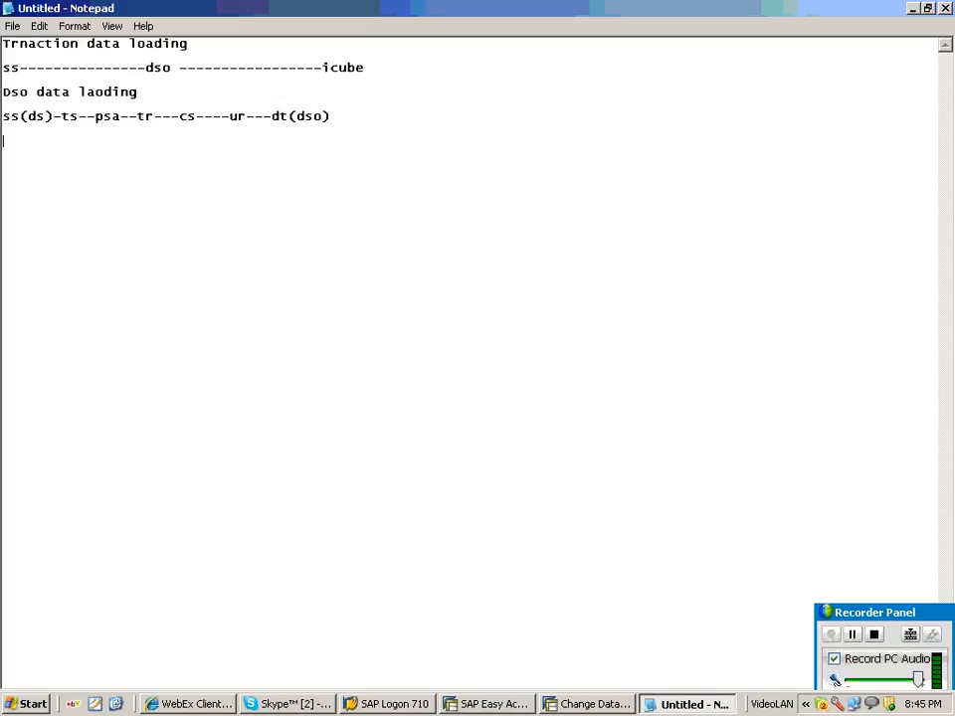
pyautogui.press('Return')
# Begin the procedure list below the DSO flow with "1.create application component".
pyautogui.click(293, 706)
pyautogui.click(292, 706)
pyautogui.write('1.create appli')
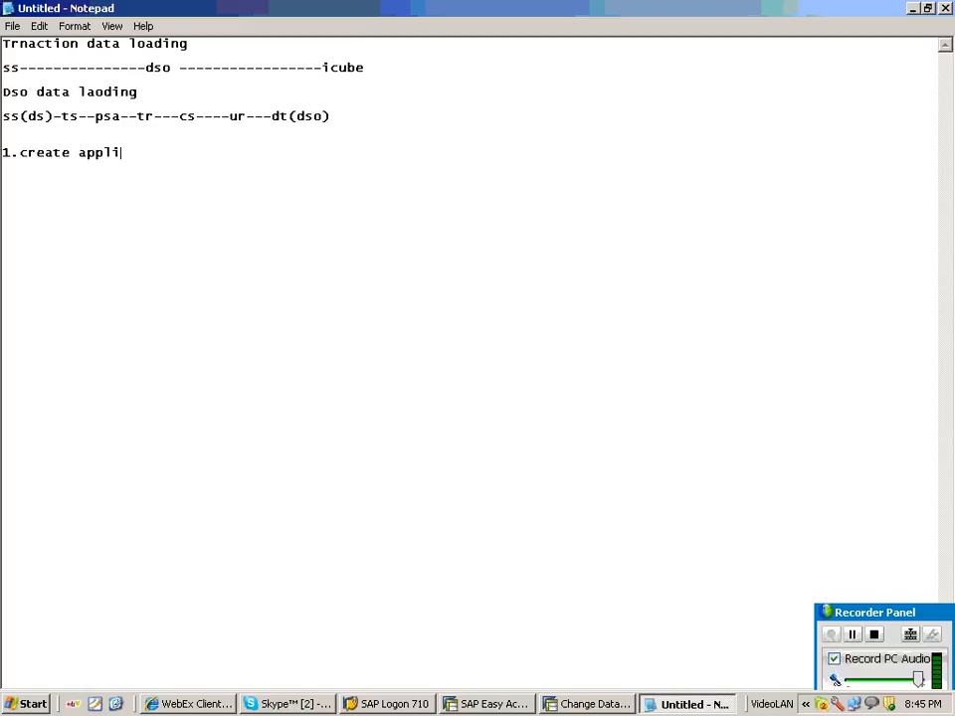
pyautogui.write('cation component')
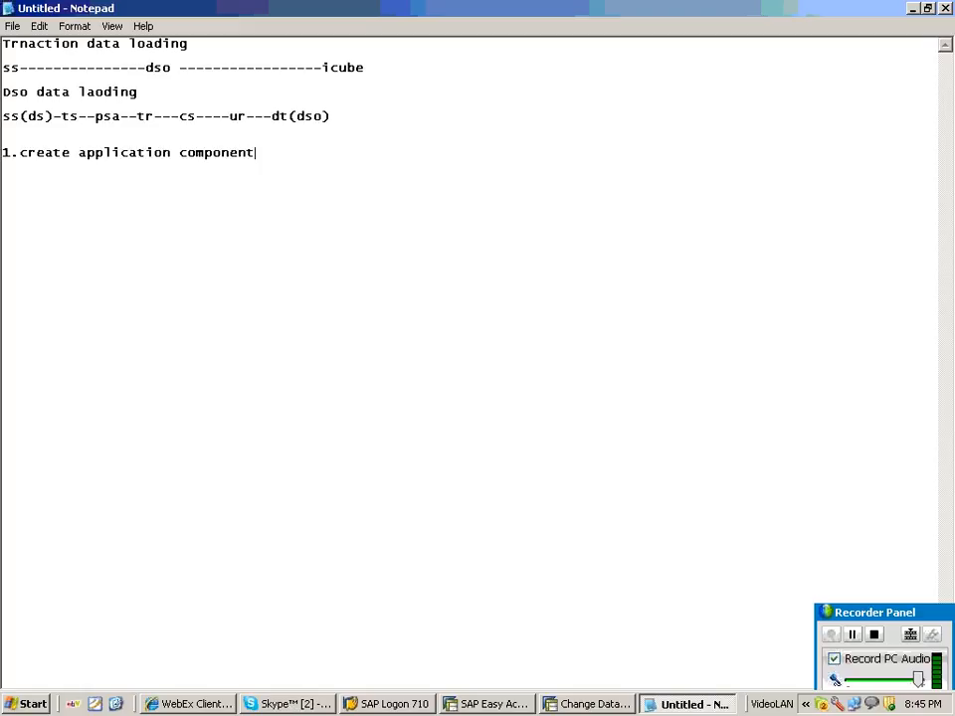
# Add the item "2.create infoosurce" on a new line, indented by one tab.
pyautogui.press('Return')
pyautogui.press('Tab')
pyautogui.write('2.create infoosurce')
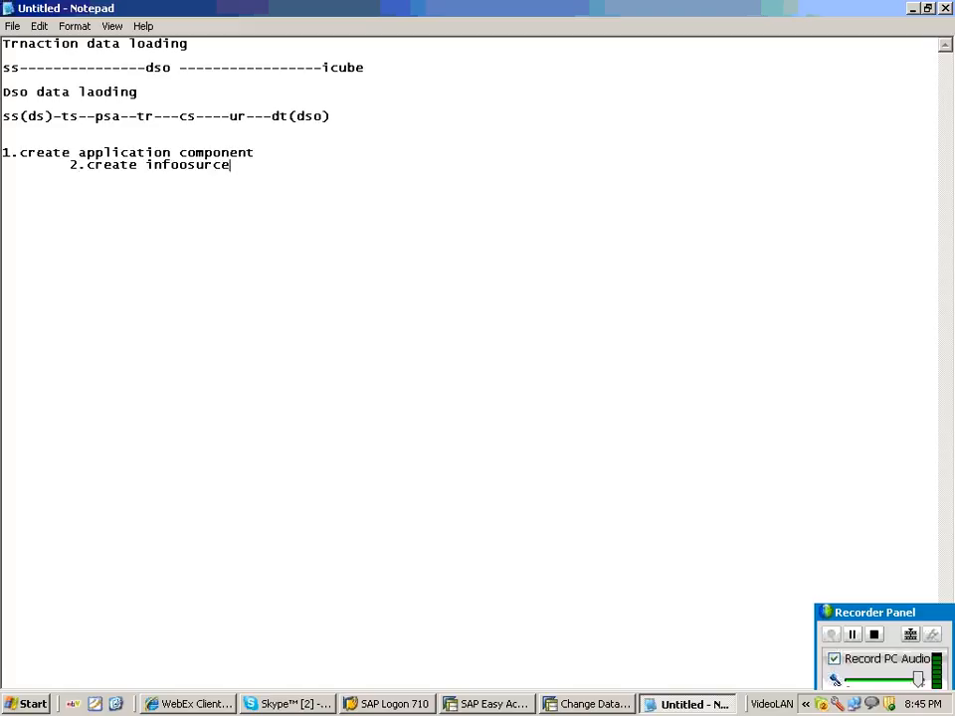
# Add the item "3.assign data source" on a new line, indented by two tabs.
pyautogui.press('Return')
pyautogui.press('Tab')
pyautogui.press('Tab')
pyautogui.write('3.assign data so')
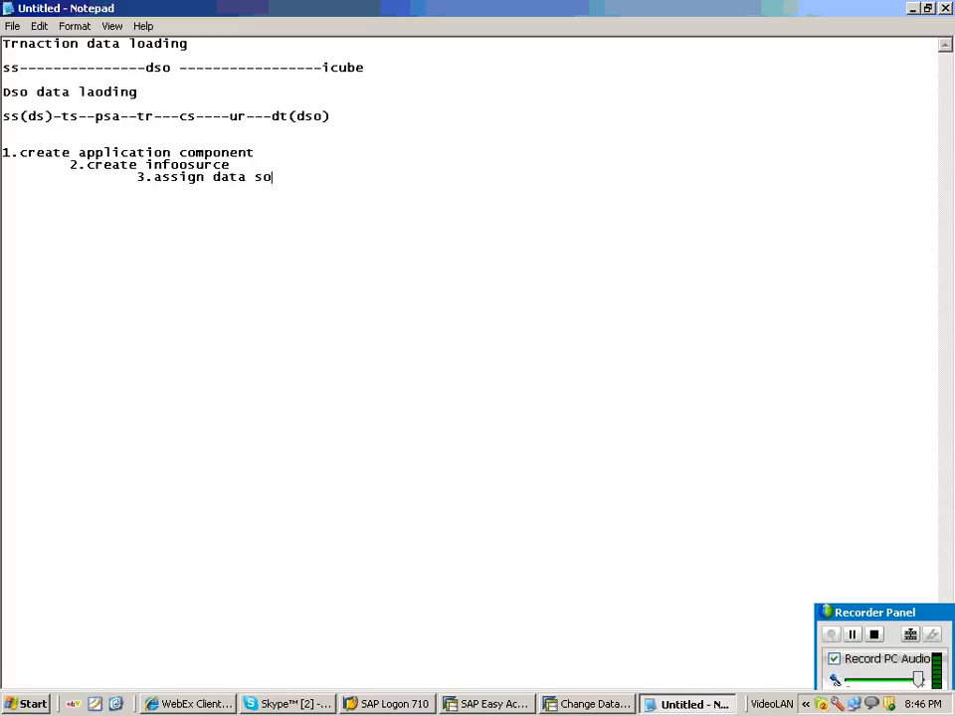
pyautogui.write('urce')
# Add the note "(create ur on data target)" under item 3, indented by three tabs.
pyautogui.press('Return')
pyautogui.press('Tab')
pyautogui.press('Tab')
pyautogui.press('Tab')
pyautogui.write('(create')
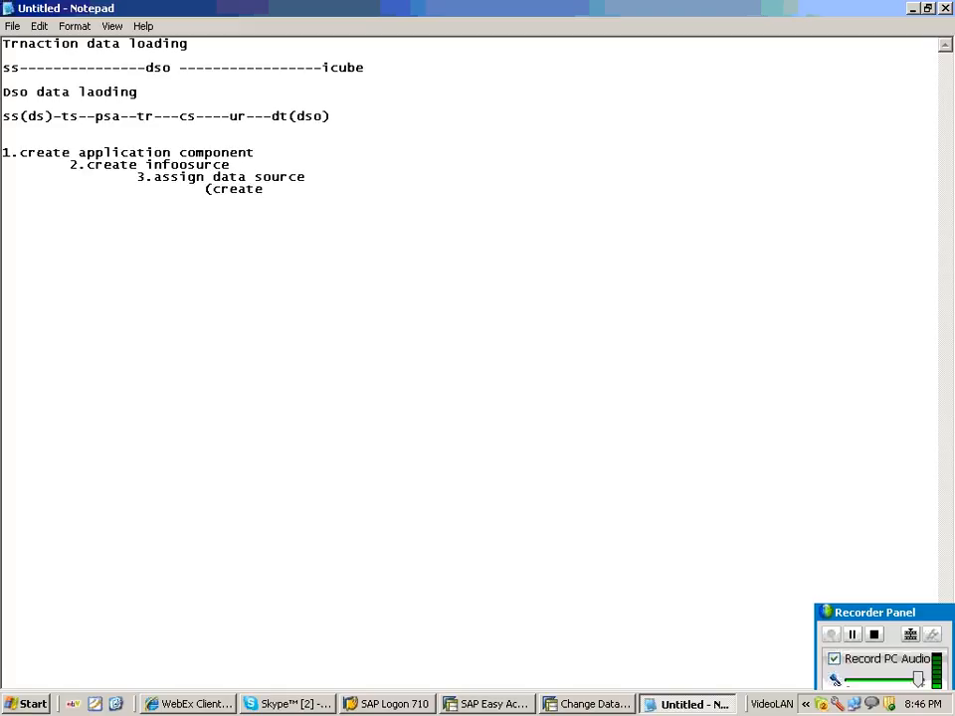
pyautogui.write(' ur on data ta')
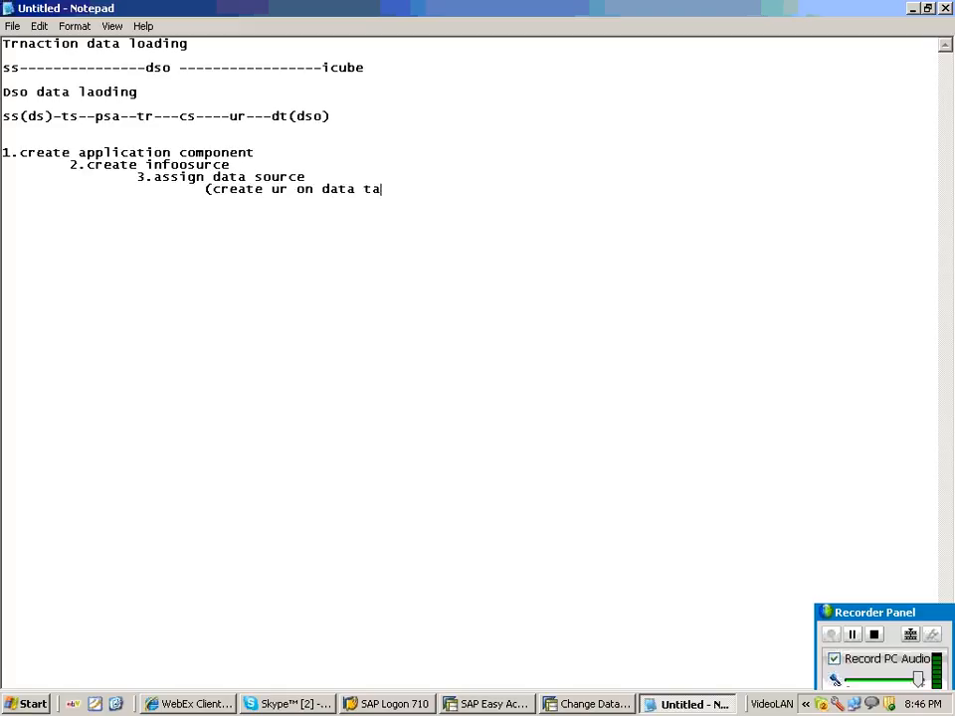
pyautogui.write('rget')
# Add the item "4.Create info package" below the note, at the same indent.
pyautogui.write('4.C')
pyautogui.write('reat')
pyautogui.write('e info pac')
pyautogui.write('kage')
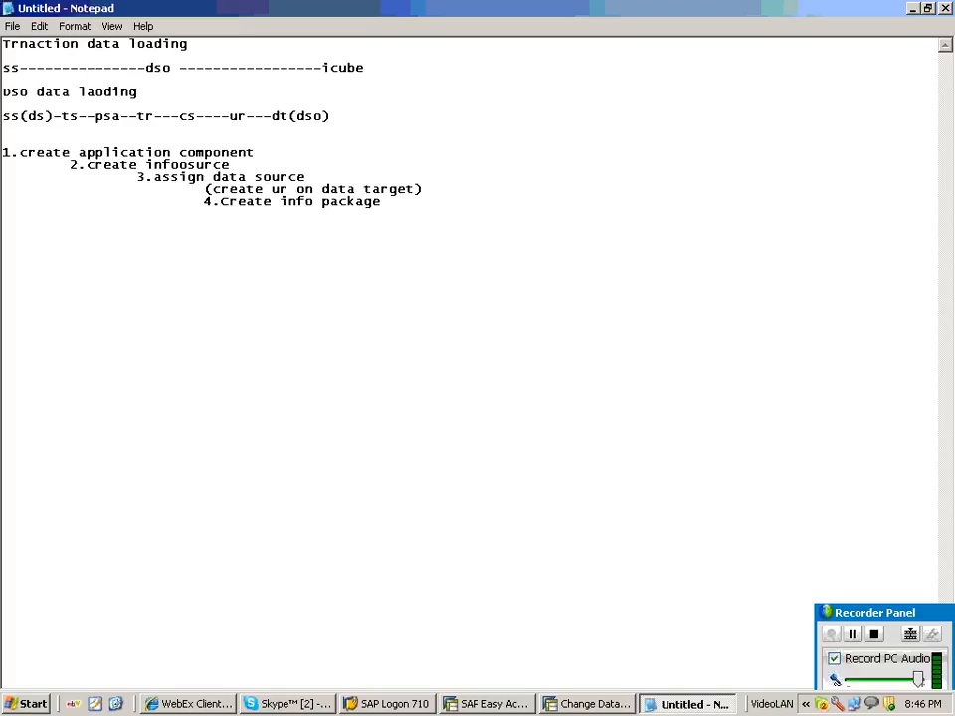
pyautogui.moveTo(37, 91); pyautogui.dragTo(312, 303)
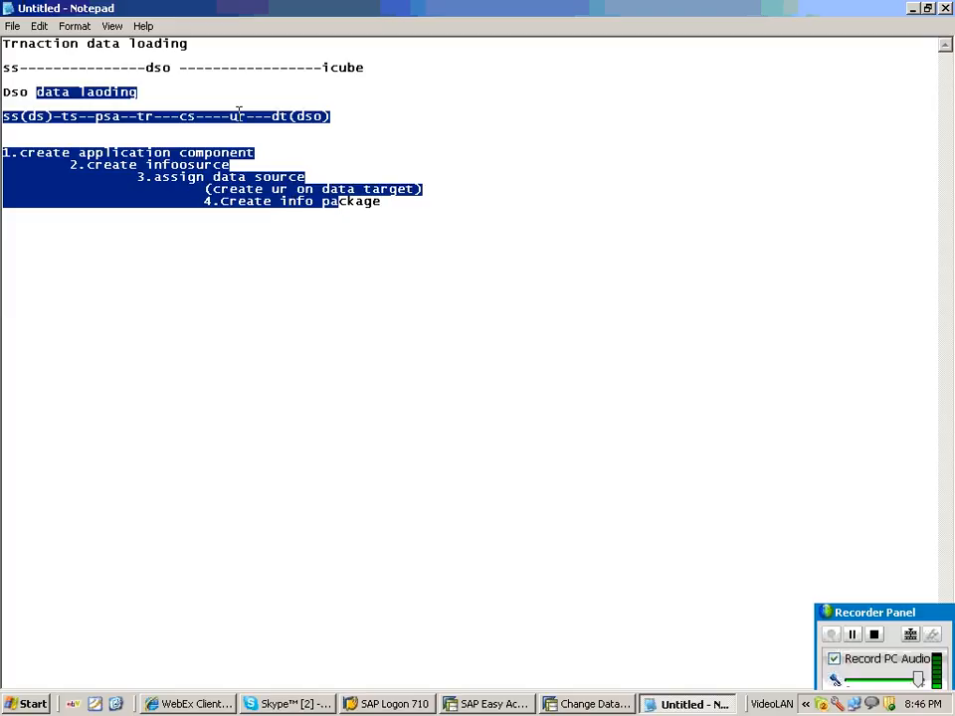
pyautogui.moveTo(240, 140); pyautogui.dragTo(330, 298)
pyautogui.click(344, 296)
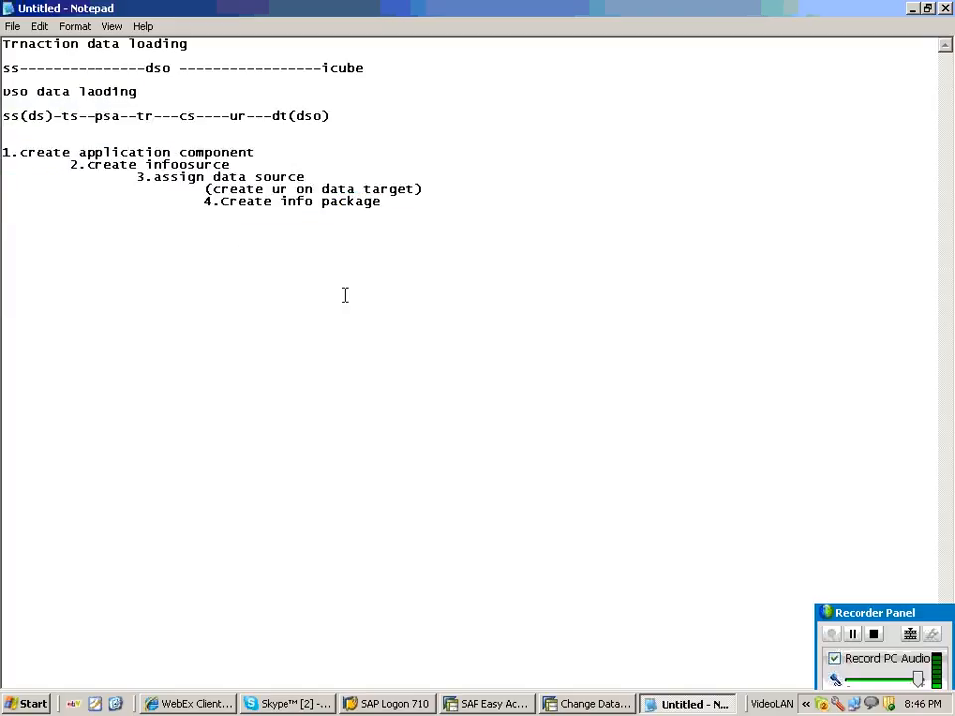
pyautogui.moveTo(269, 148); pyautogui.dragTo(210, 171)
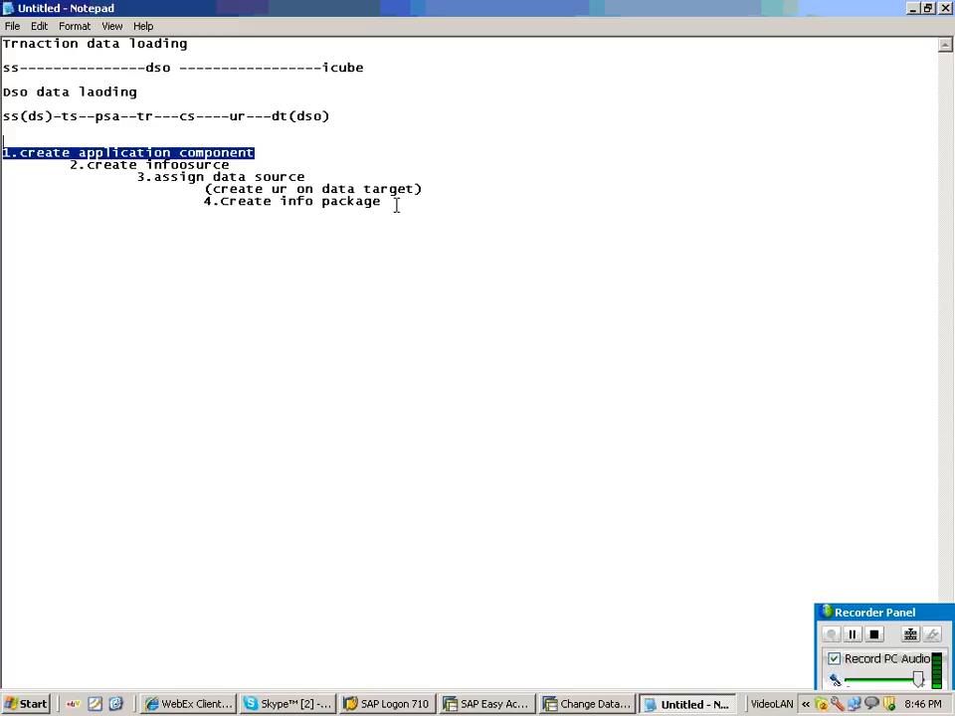
pyautogui.click(435, 221)
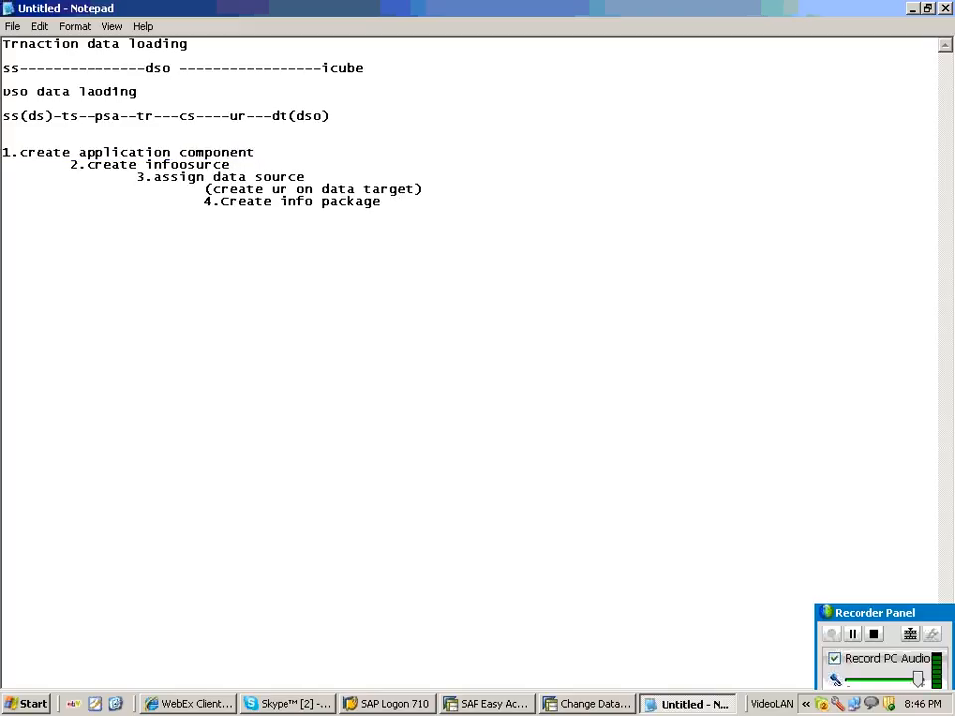
# Launch Microsoft Excel with a new blank workbook.
pyautogui.press('super+r')
pyautogui.write('ex')
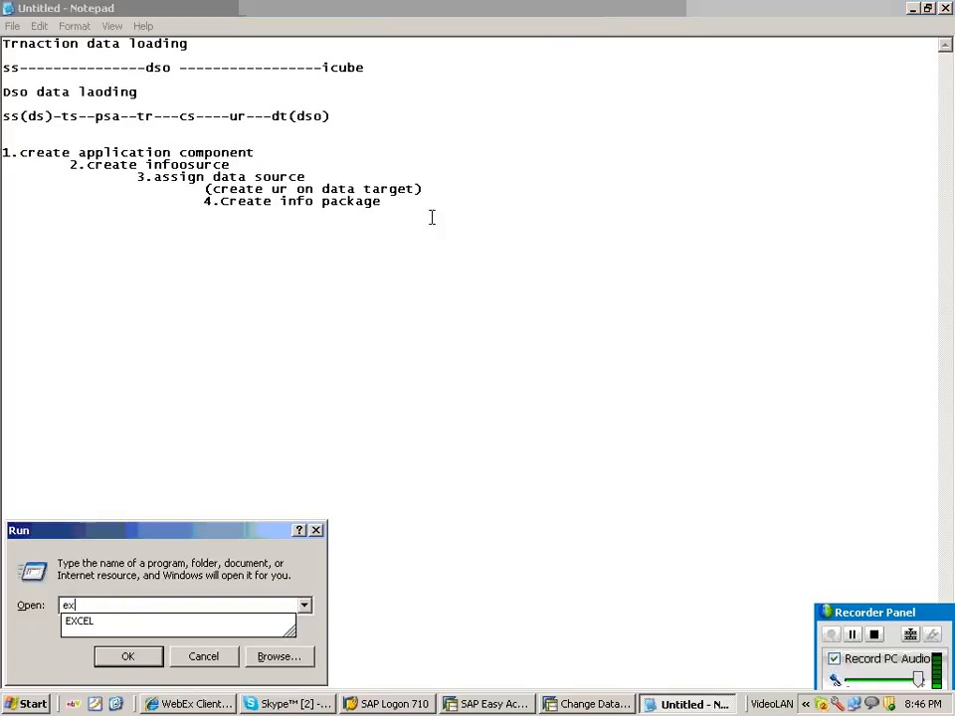
pyautogui.write('c')
pyautogui.press('Return')
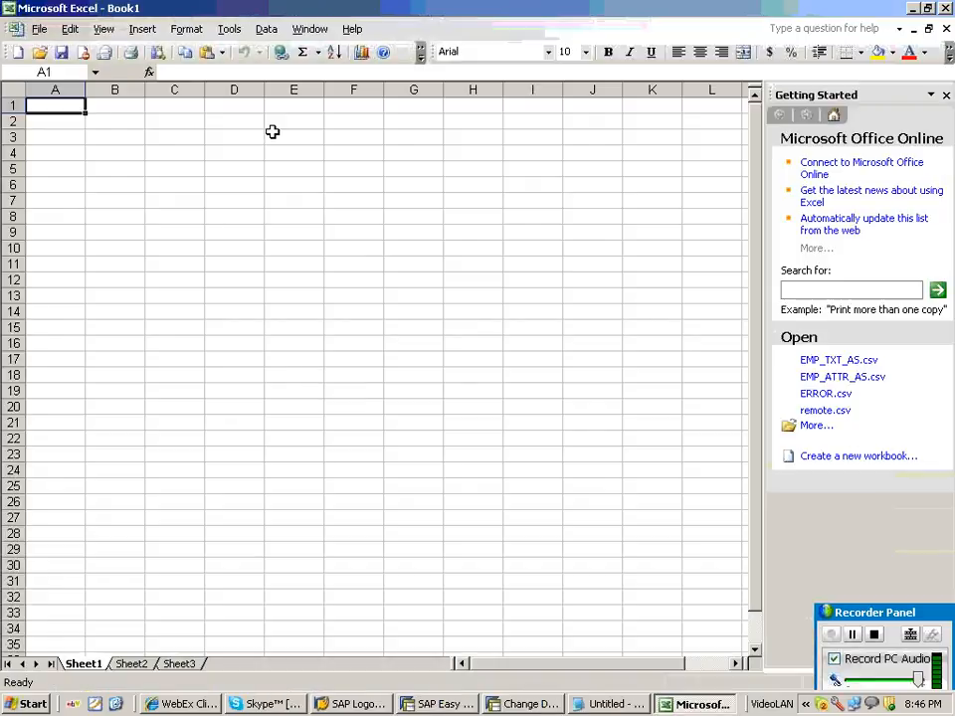
# Enter the column headers DNO, DAY and EID in cells A1 to C1.
pyautogui.write('d')
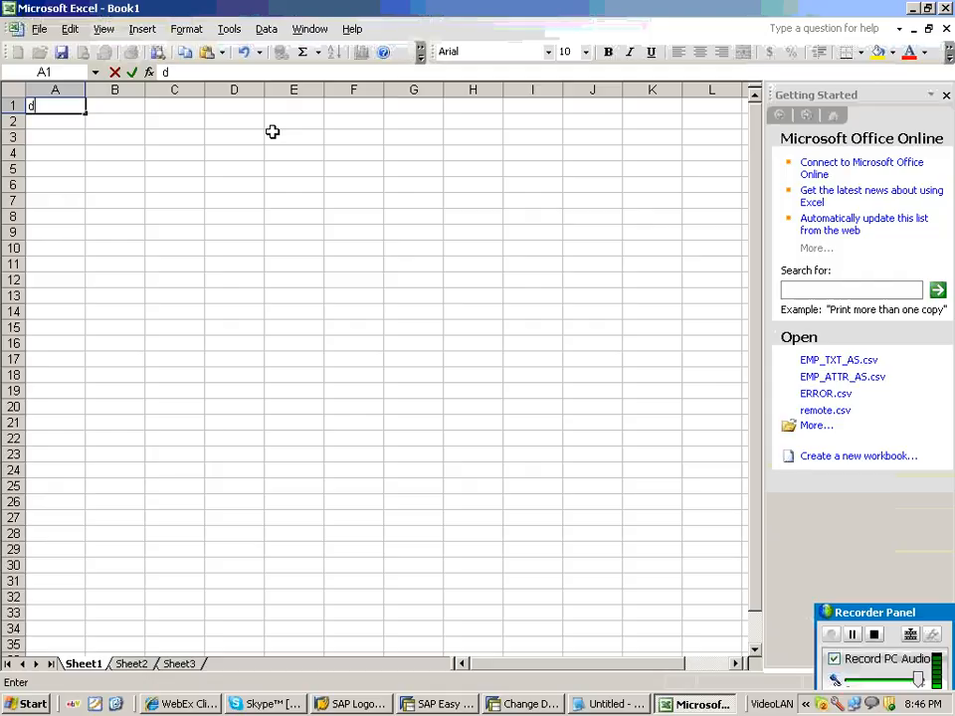
pyautogui.press('BackSpace')
pyautogui.write('DNO')
pyautogui.press('Tab')
pyautogui.write('DAY')
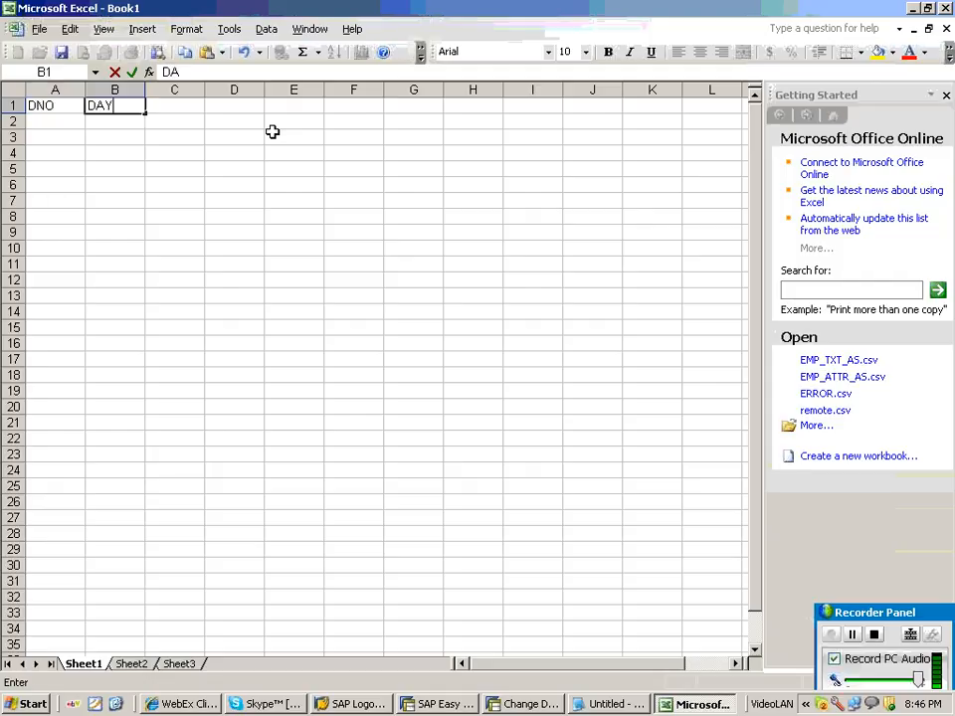
pyautogui.press('Escape')
pyautogui.hotkey('ctrl', 'z')
pyautogui.write('DNO')
pyautogui.press('Tab')
pyautogui.write('DAY')
pyautogui.press('Tab')
pyautogui.write('EID')
pyautogui.press('Tab')
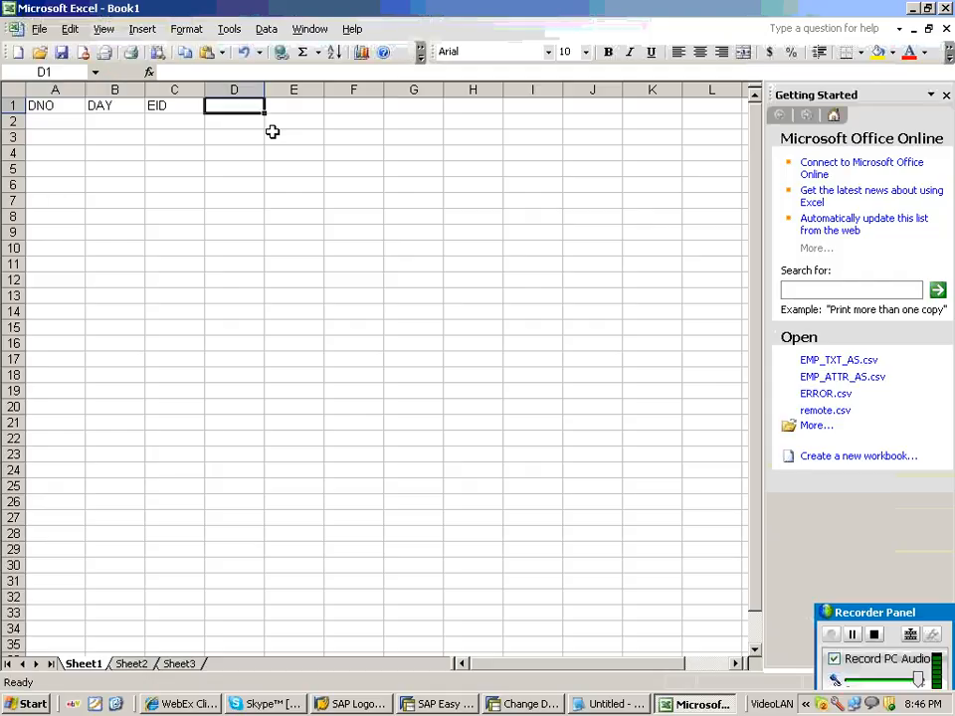
# Enter the column headers PID, SALES and UNIT in cells D1 to F1.
pyautogui.write('PID')
pyautogui.press('Tab')
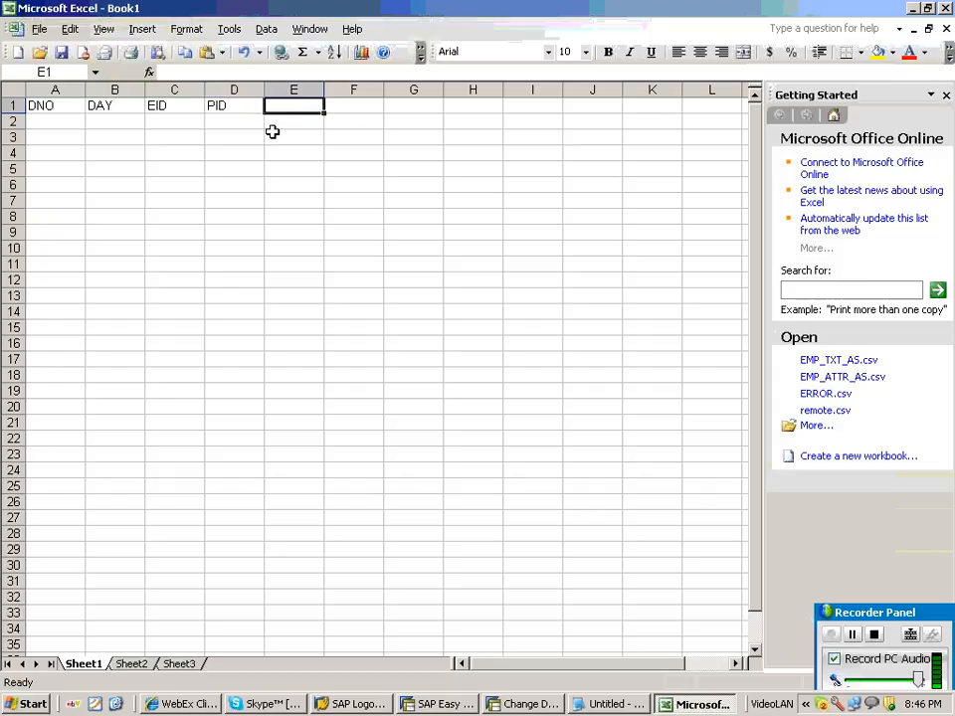
pyautogui.write('SALES')
pyautogui.press('Tab')
pyautogui.write('UNIT')
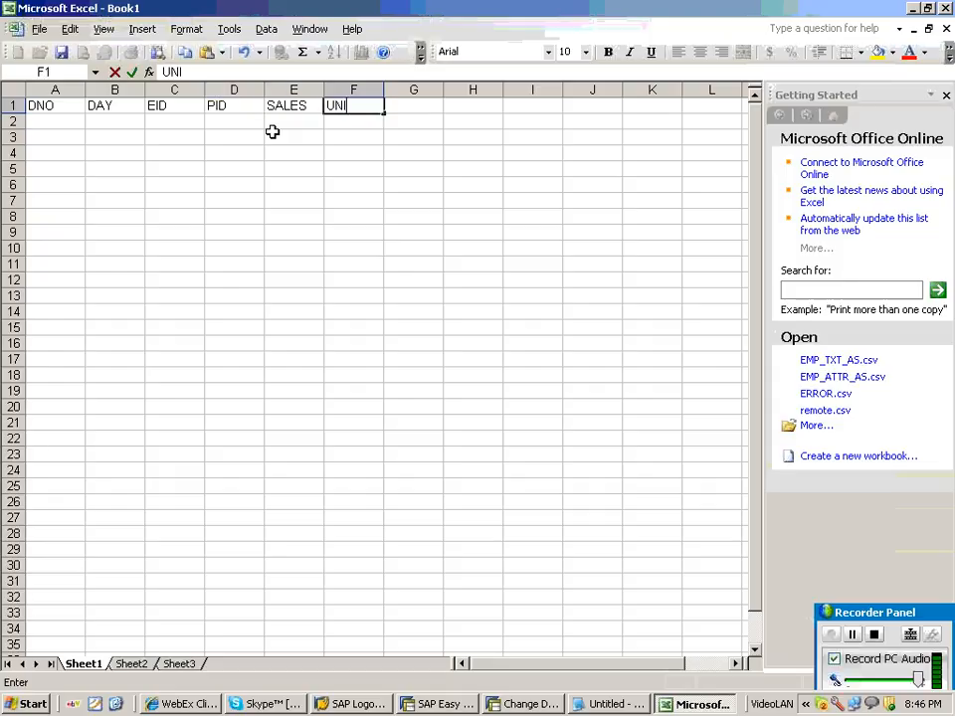
pyautogui.press('Tab')
# Enter the column headers REV, COST and CURRENCY in cells G1 to I1.
pyautogui.write('REV')
pyautogui.press('Tab')
pyautogui.write('C')
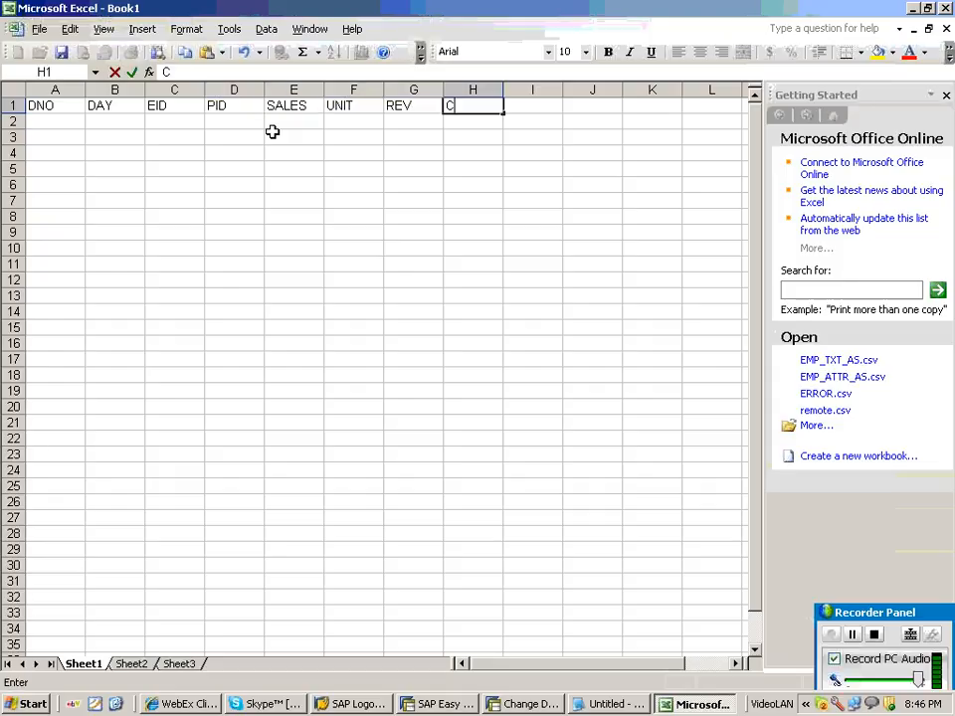
pyautogui.write('OST')
pyautogui.press('Tab')
pyautogui.write('CURRE')
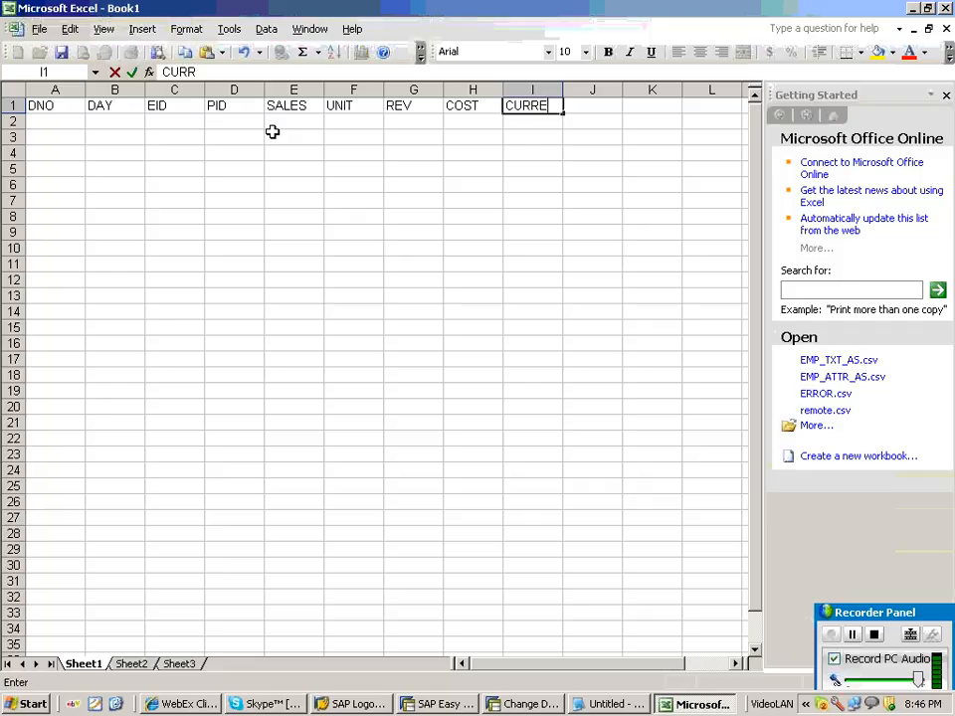
pyautogui.write('NCY')
# Enter 1 as the DNO value of the first record in cell A2.
pyautogui.click(79, 121)
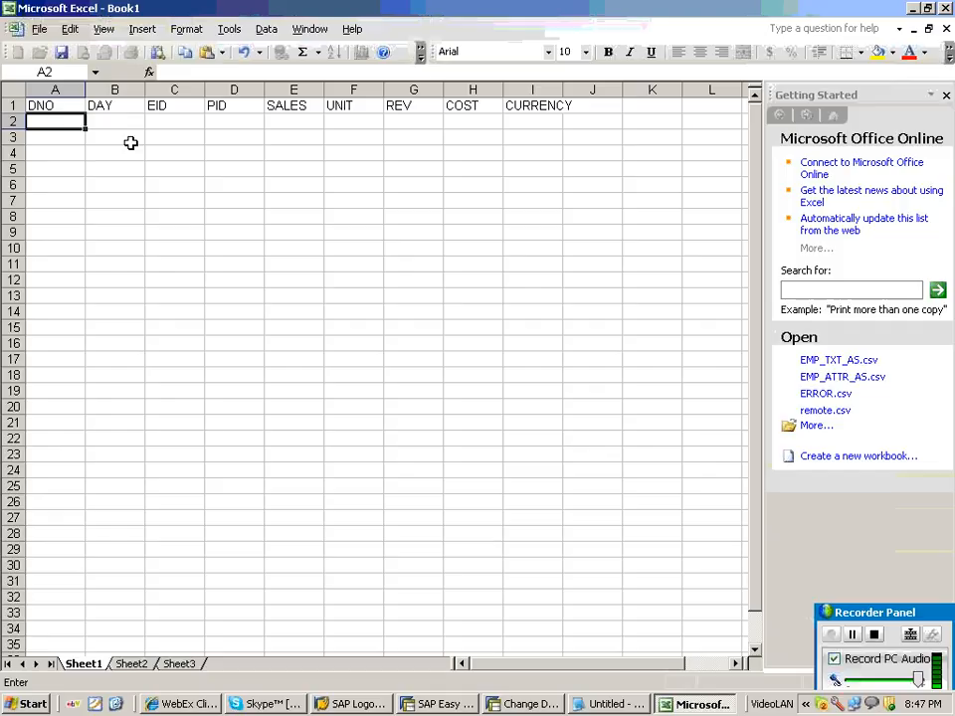
pyautogui.write('1')
pyautogui.press('Tab')
pyautogui.write('YYYYMMDD')
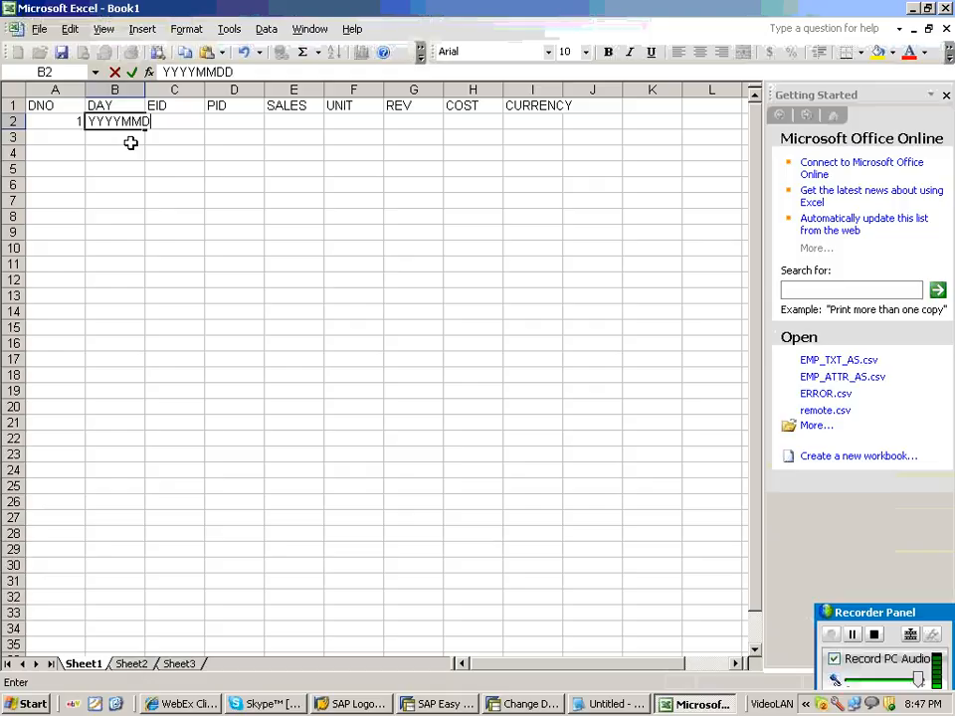
pyautogui.press('BackSpace')
pyautogui.press('BackSpace')
pyautogui.press('BackSpace')
pyautogui.press('BackSpace')
pyautogui.press('BackSpace')
pyautogui.press('BackSpace')
pyautogui.press('BackSpace')
pyautogui.press('BackSpace')
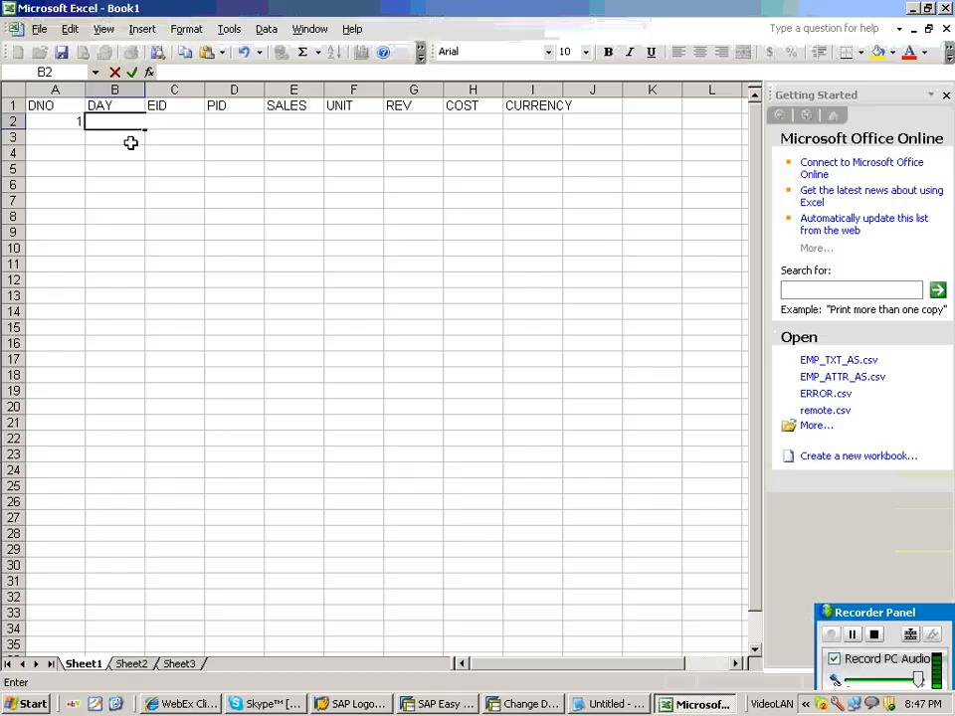
pyautogui.write('YYY')
pyautogui.press('BackSpace')
pyautogui.press('BackSpace')
pyautogui.press('BackSpace')
# Enter DAY 20090125, EID 100, PID 11 and SALES 545 for the first record in cells B2 to E2.
pyautogui.write('20090125')
pyautogui.press('Tab')
pyautogui.write('1')
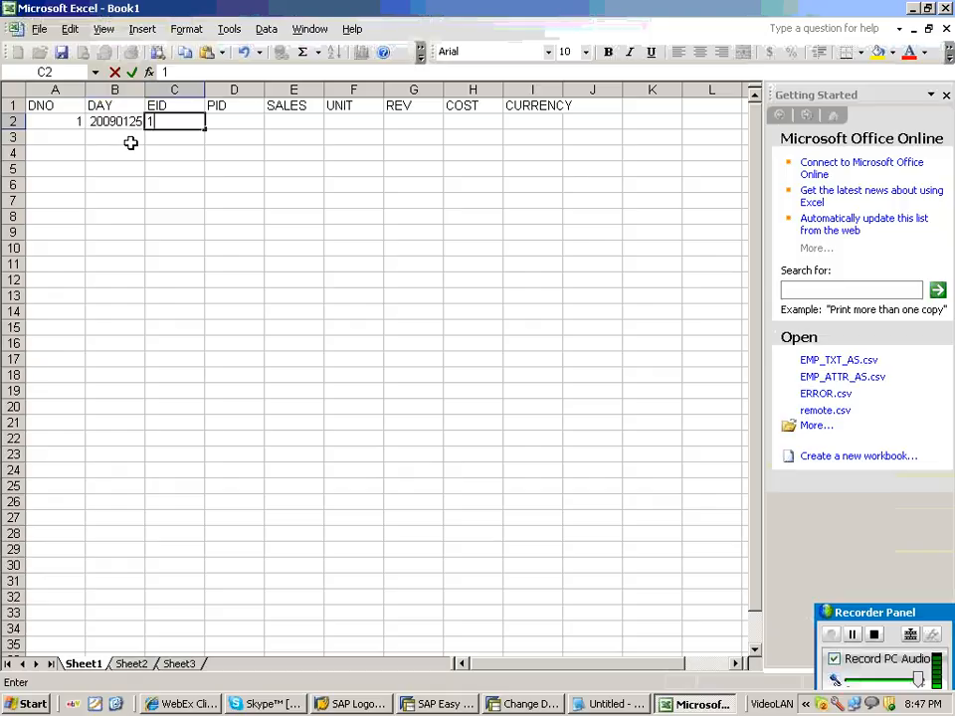
pyautogui.write('00')
pyautogui.press('Tab')
pyautogui.write('11')
pyautogui.press('Tab')
pyautogui.write('5')
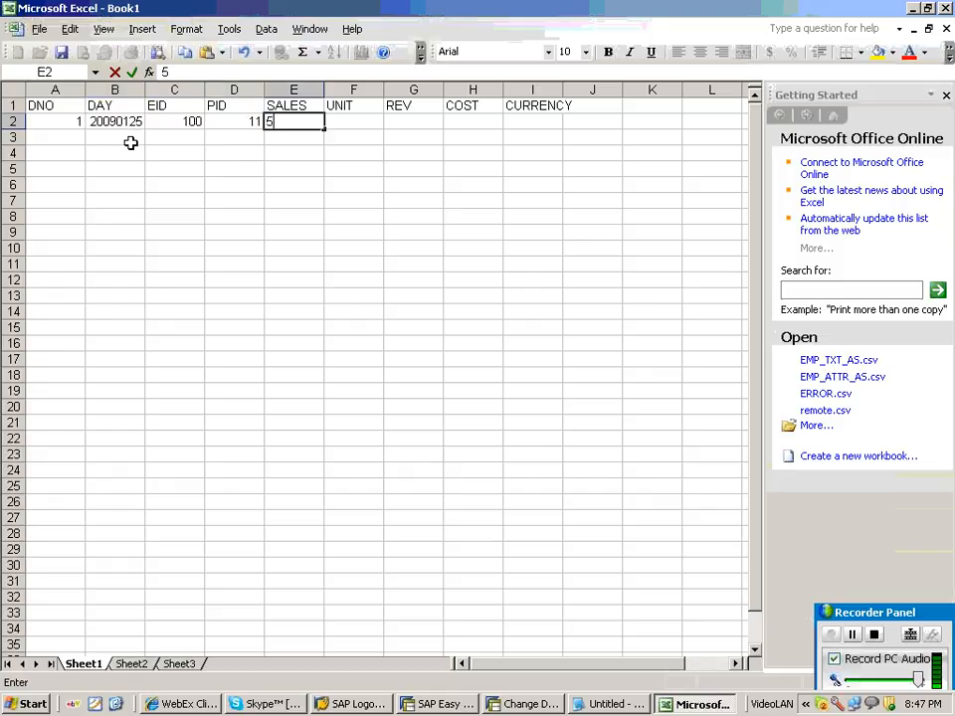
pyautogui.write('45')
pyautogui.press('Tab')
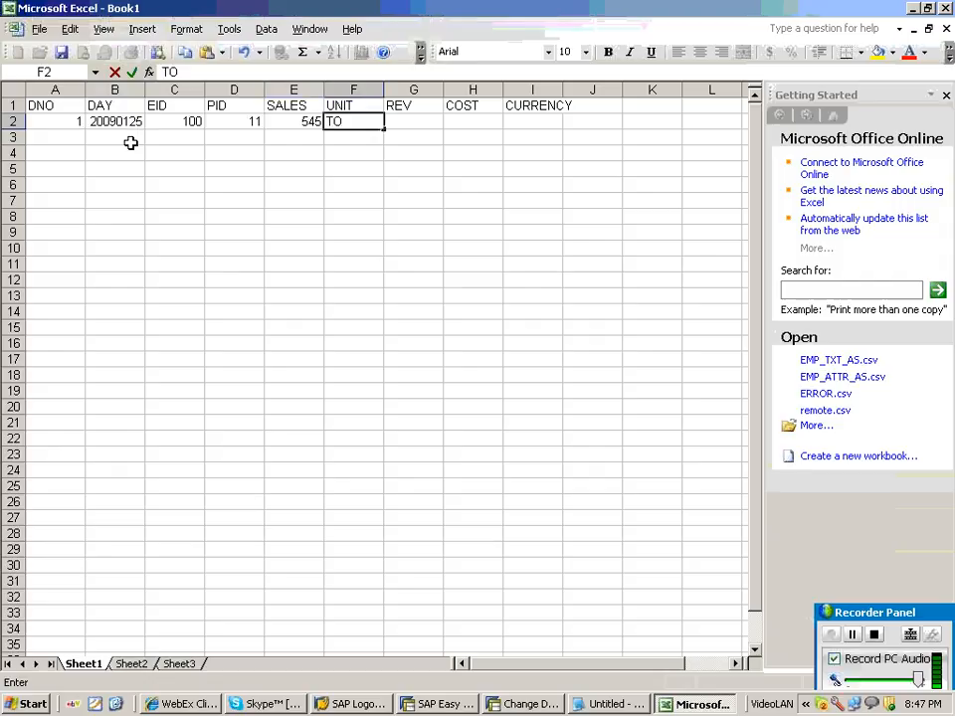
# Complete the first record in cells F2 to I2 with UNIT TO, REV 45454, COST 4545 and CURRENCY USD.
pyautogui.press('Tab')
pyautogui.write('45454')
pyautogui.press('Tab')
pyautogui.write('4')
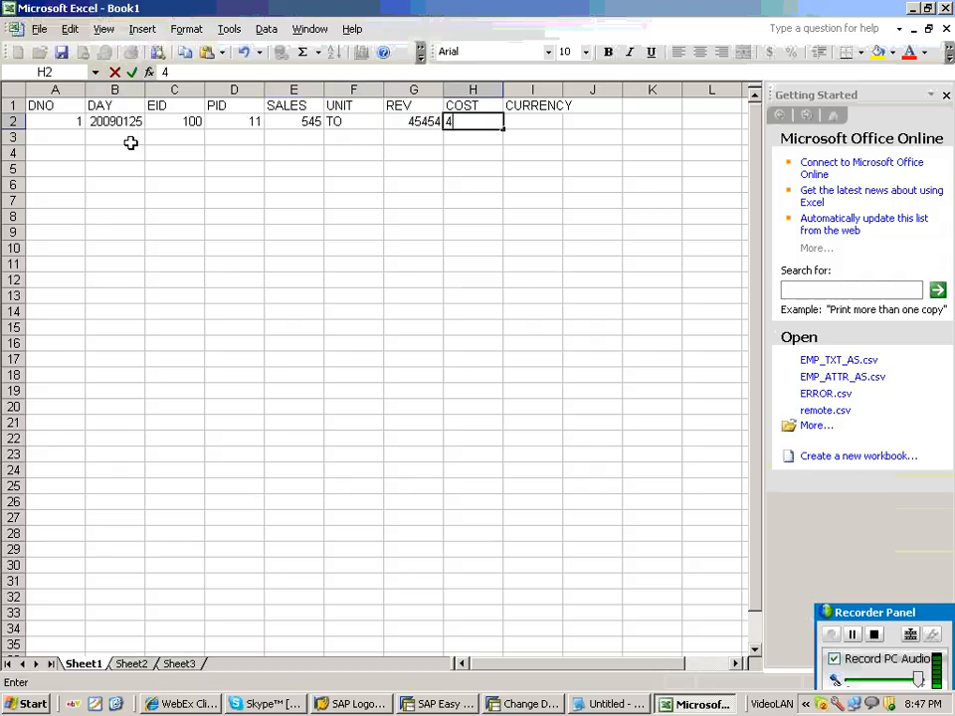
pyautogui.write('545')
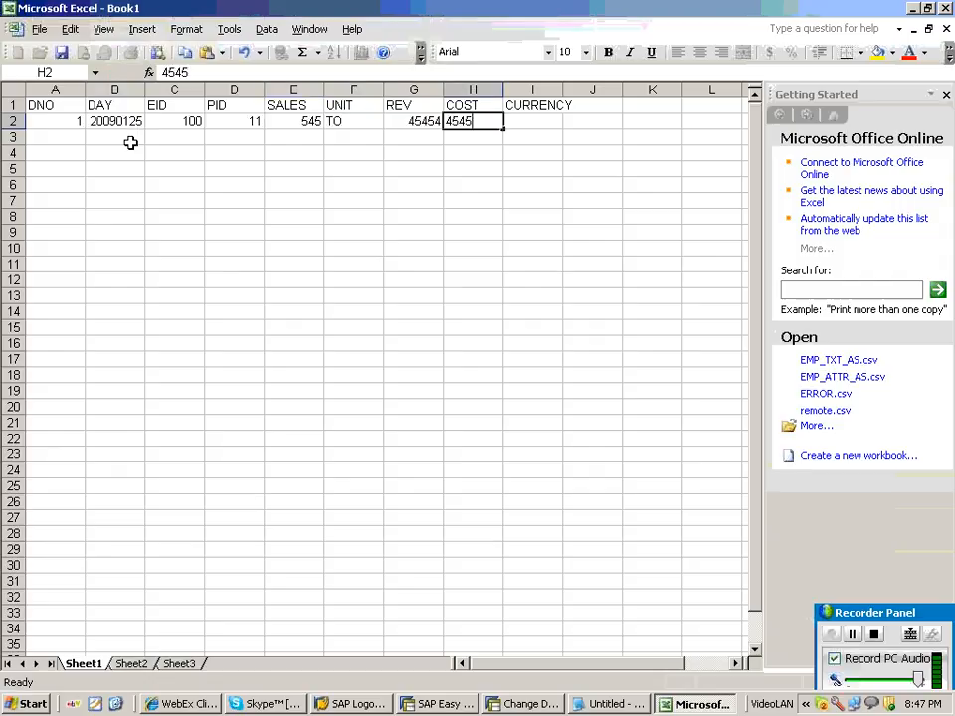
pyautogui.press('Tab')
pyautogui.write('USD')
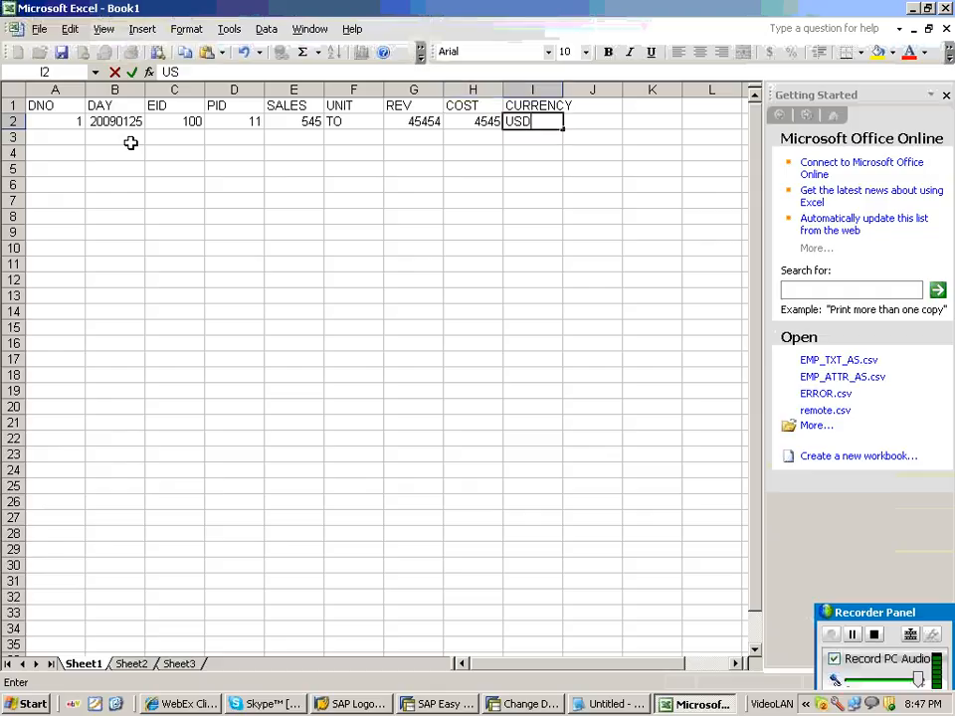
# Add a RECORDMODE column header in cell J1 and enter N for the first record in J2.
pyautogui.click(601, 105)
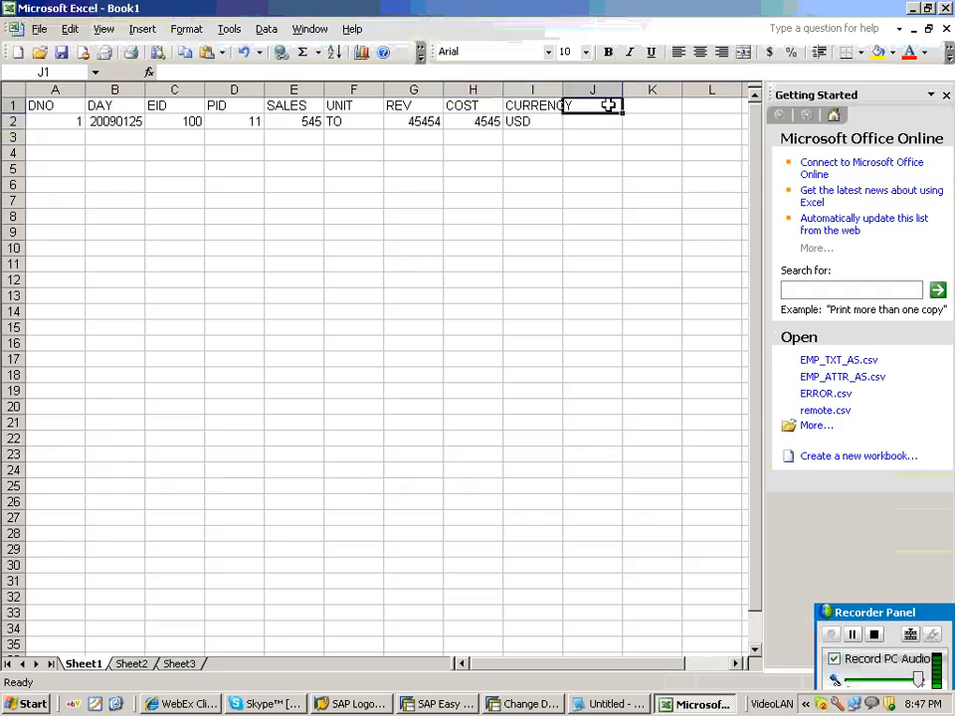
pyautogui.write('RECORDMODE')
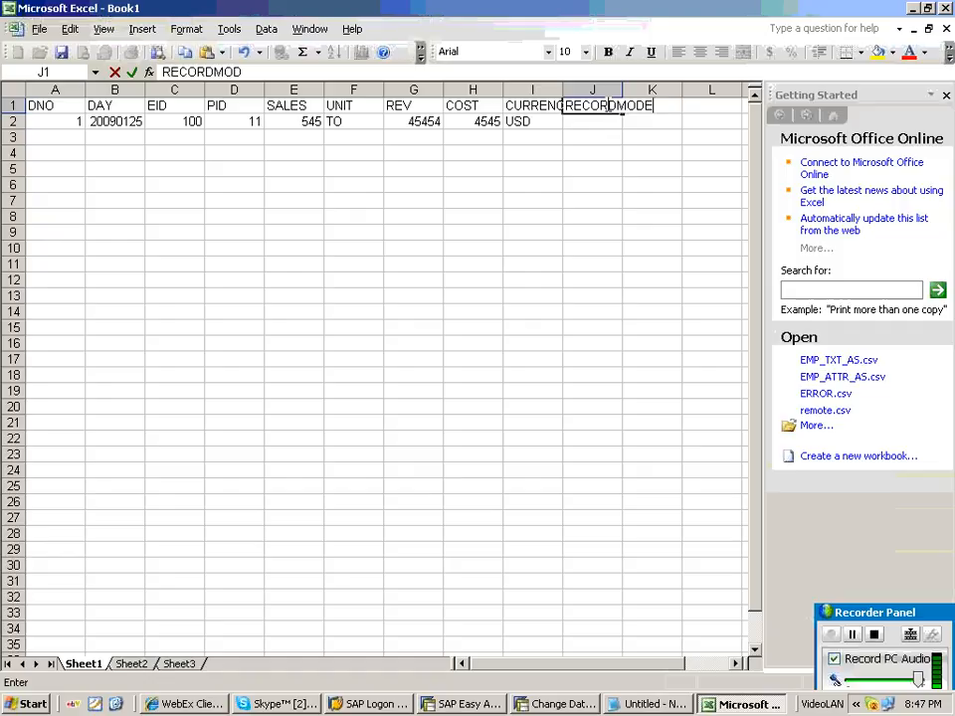
pyautogui.click(613, 122)
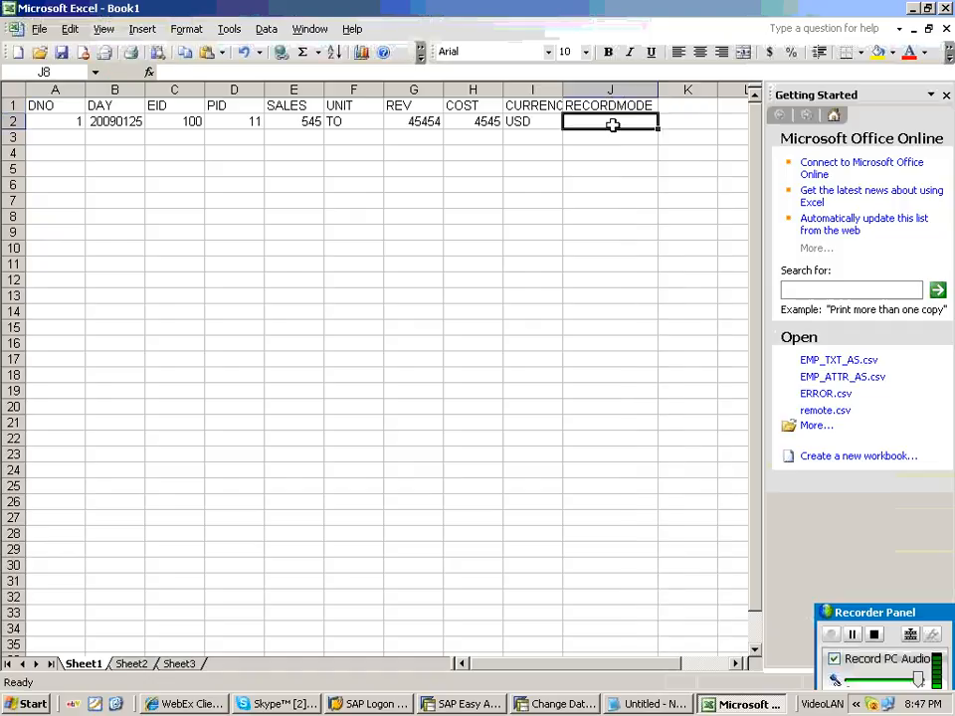
pyautogui.write('N')
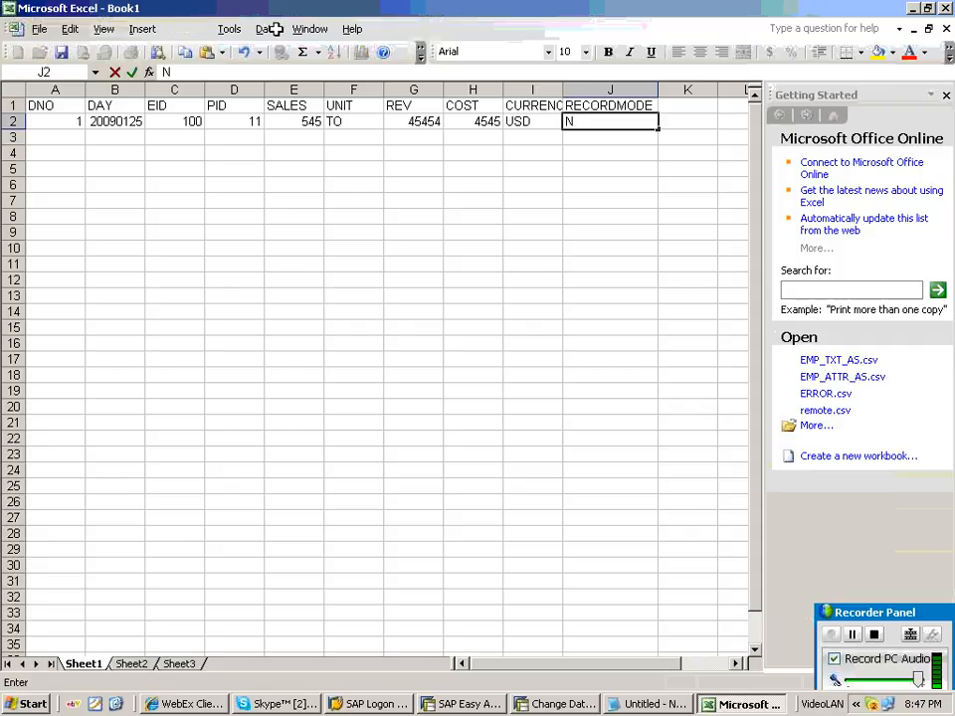
# Start the second record in row 3 with DNO 2, DAY 20090126 and EID 200.
pyautogui.click(92, 138)
pyautogui.write('200')
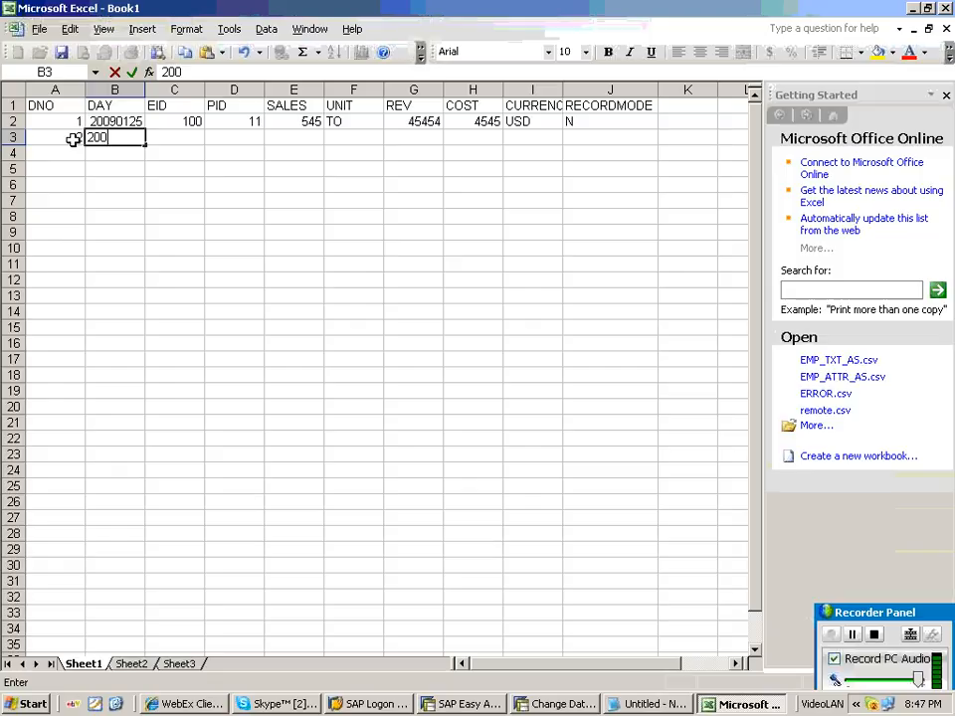
pyautogui.write('90126')
pyautogui.press('Tab')
pyautogui.write('200')
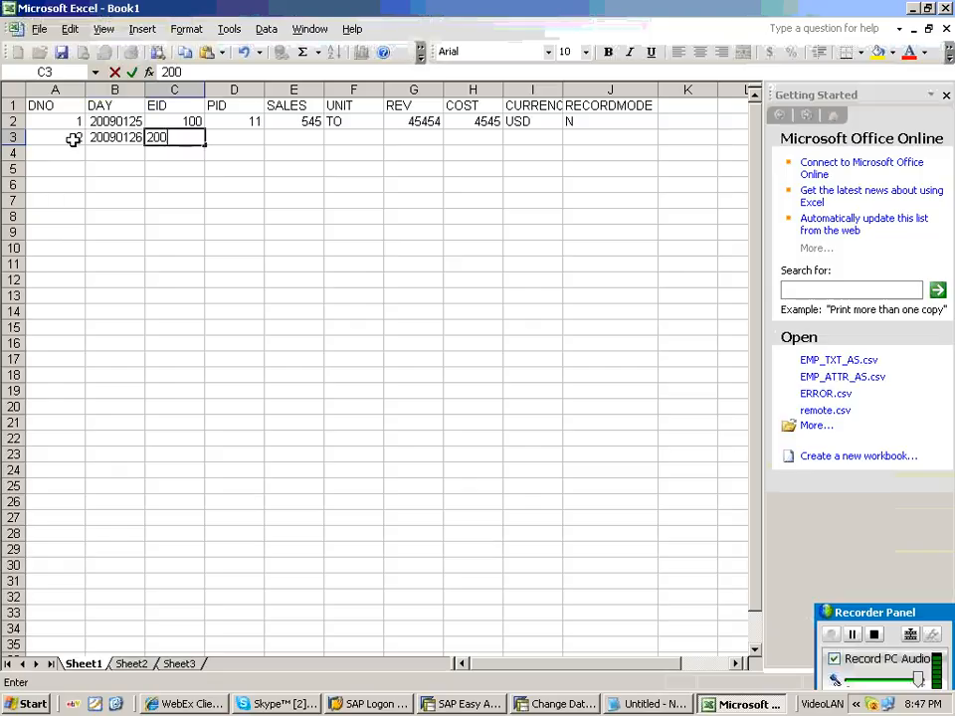
# Enter PID 12, SALES 58 and UNIT EA for the second record in cells D3 to F3.
pyautogui.press('Tab')
pyautogui.write('1')
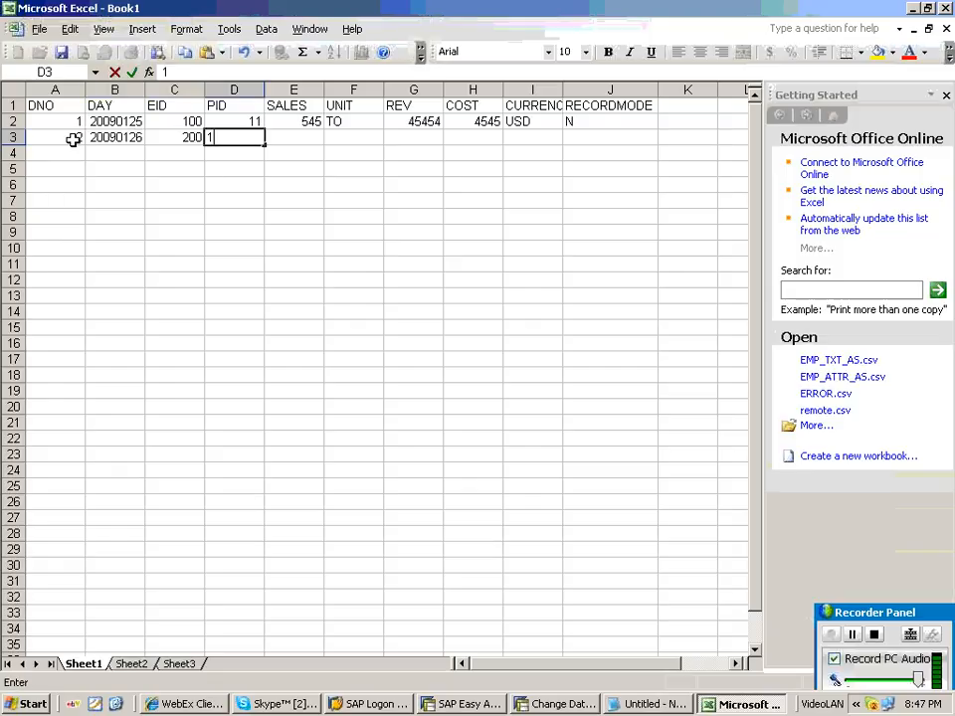
pyautogui.write('2')
pyautogui.press('Tab')
pyautogui.write('4545')
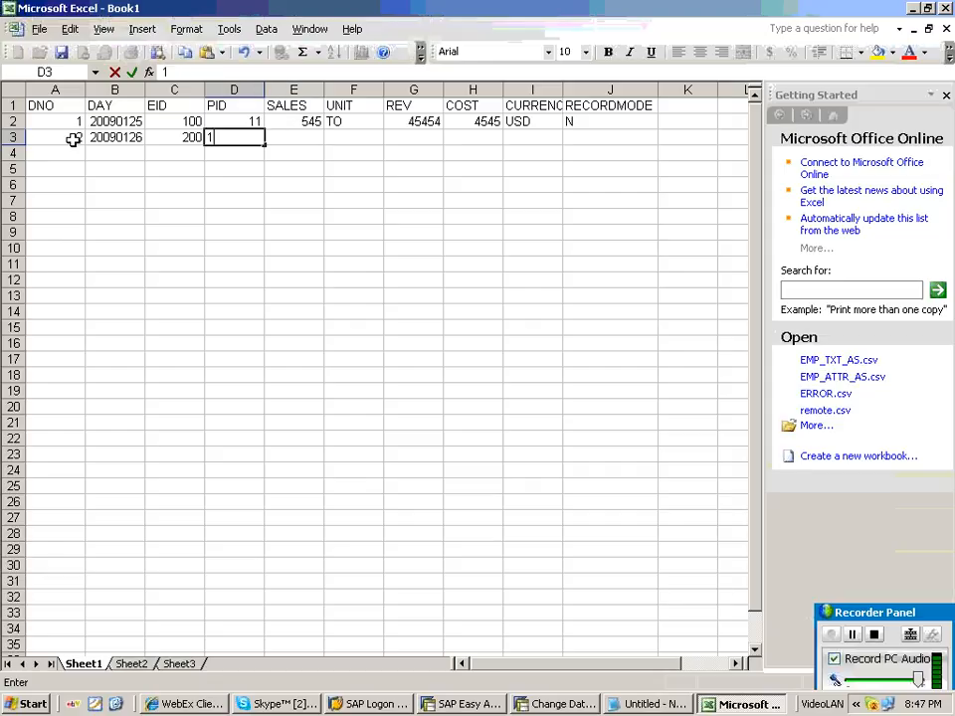
pyautogui.write('2')
pyautogui.press('Tab')
pyautogui.write('454')
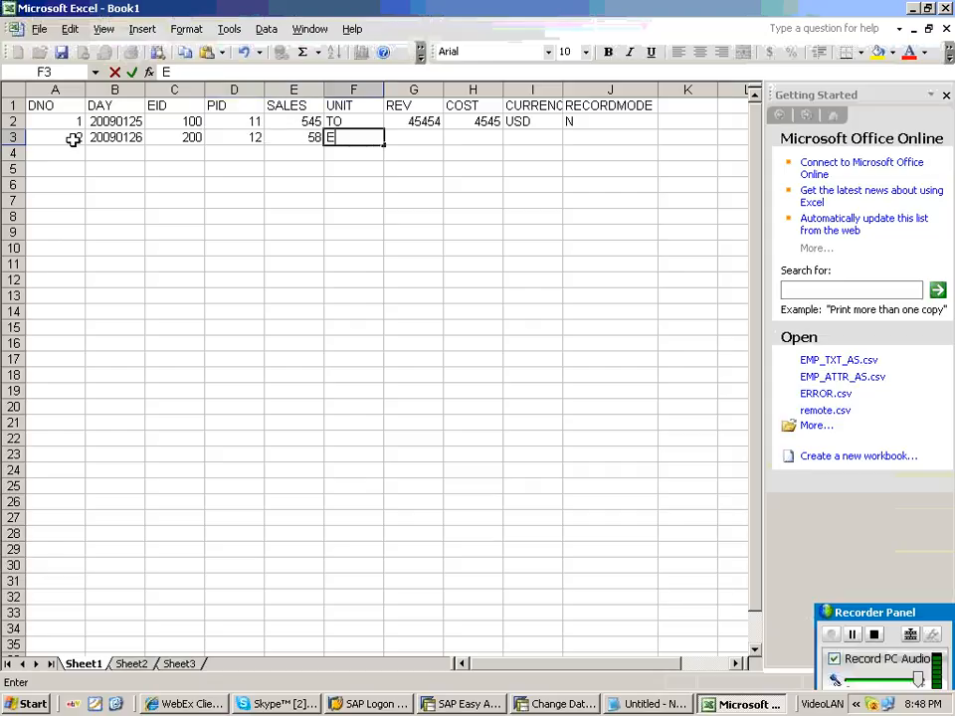
pyautogui.write('EA')
pyautogui.press('Tab')
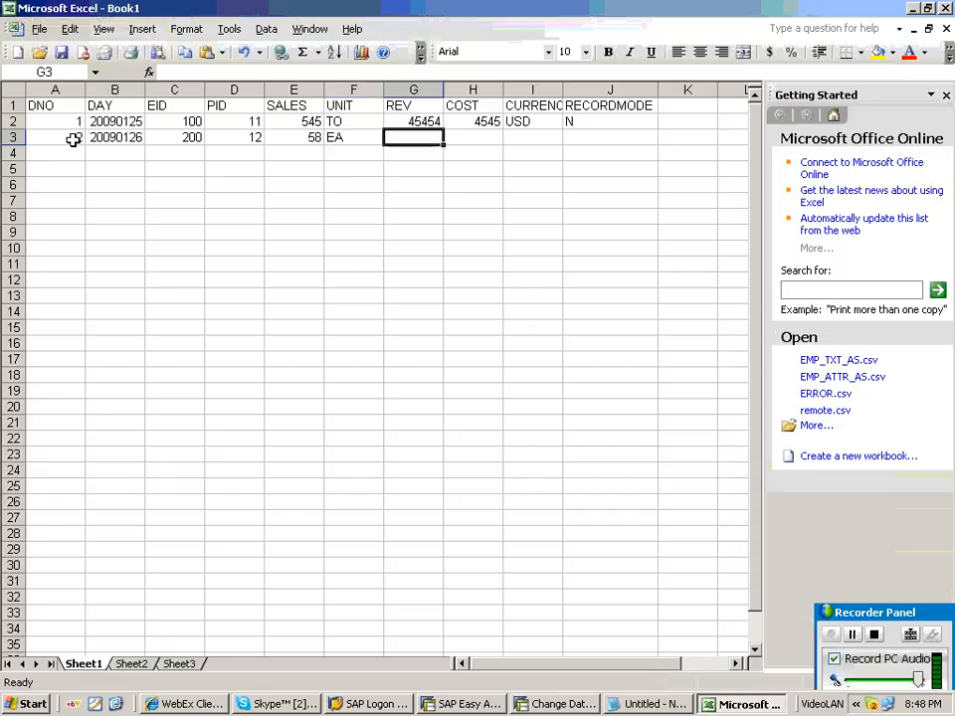
# Complete the second record in cells G3 to J3 with REV 1454, COST 454, CURRENCY GBP and RECORDMODE N.
pyautogui.write('1454')
pyautogui.press('Tab')
pyautogui.write('4545')
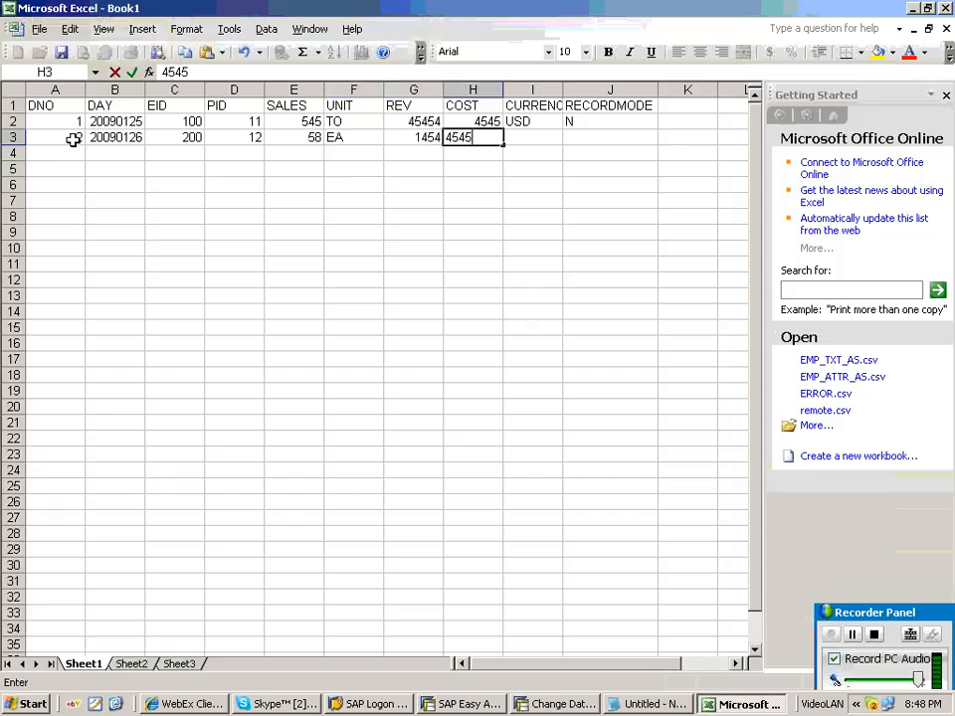
pyautogui.press('BackSpace')
pyautogui.press('Tab')
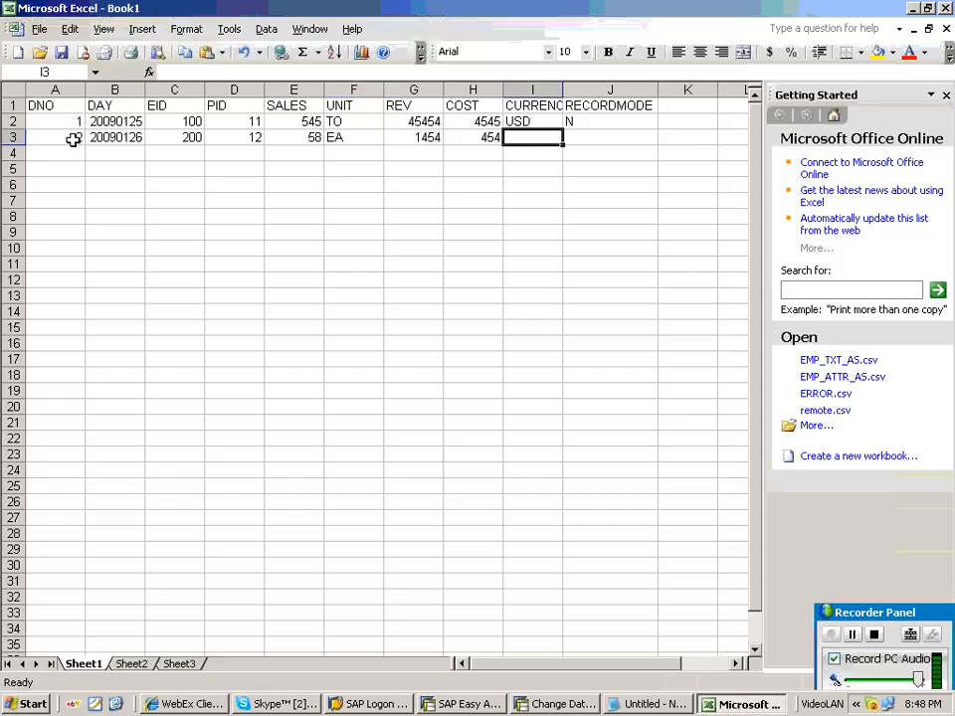
pyautogui.write('GBP')
pyautogui.press('Tab')
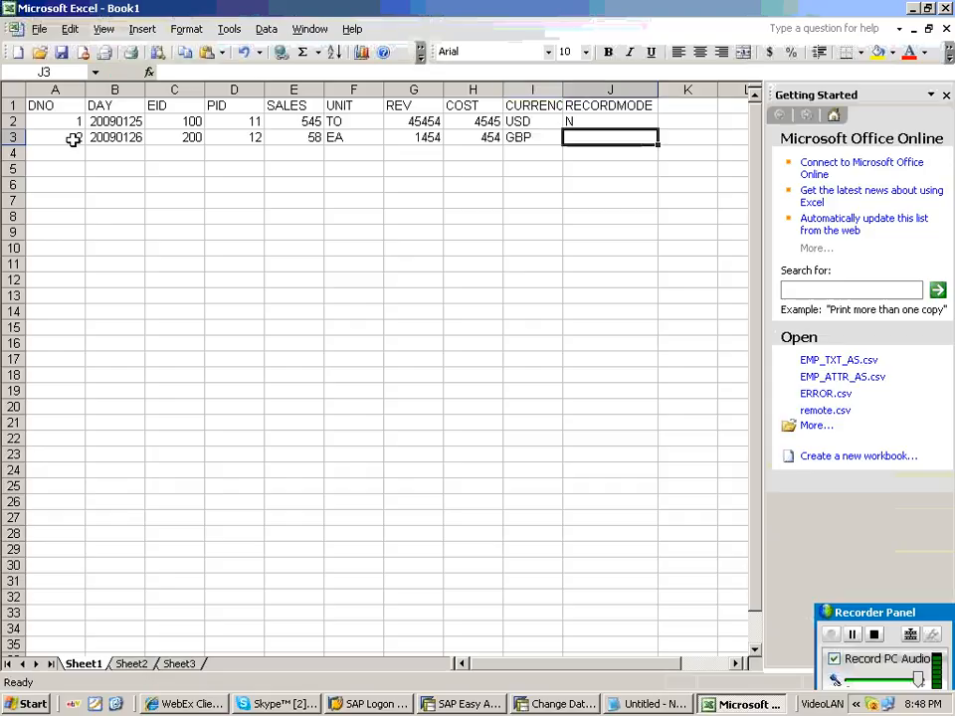
pyautogui.write('N')
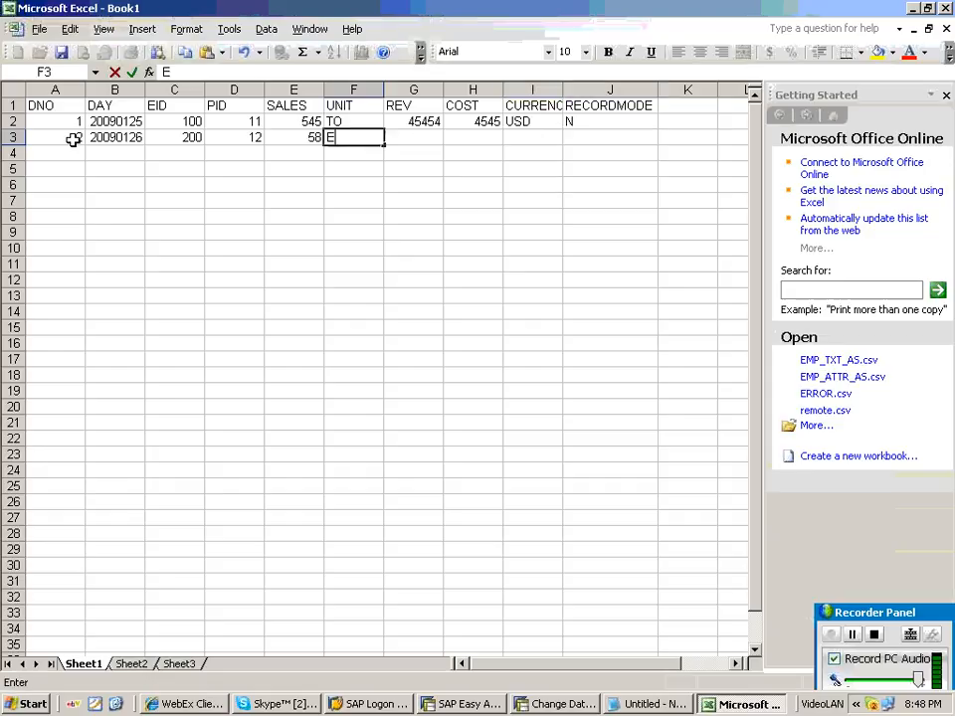
# Save the workbook to the Desktop as DSO_SP.csv in CSV (Comma delimited) format, keeping that format.
pyautogui.click(41, 31)
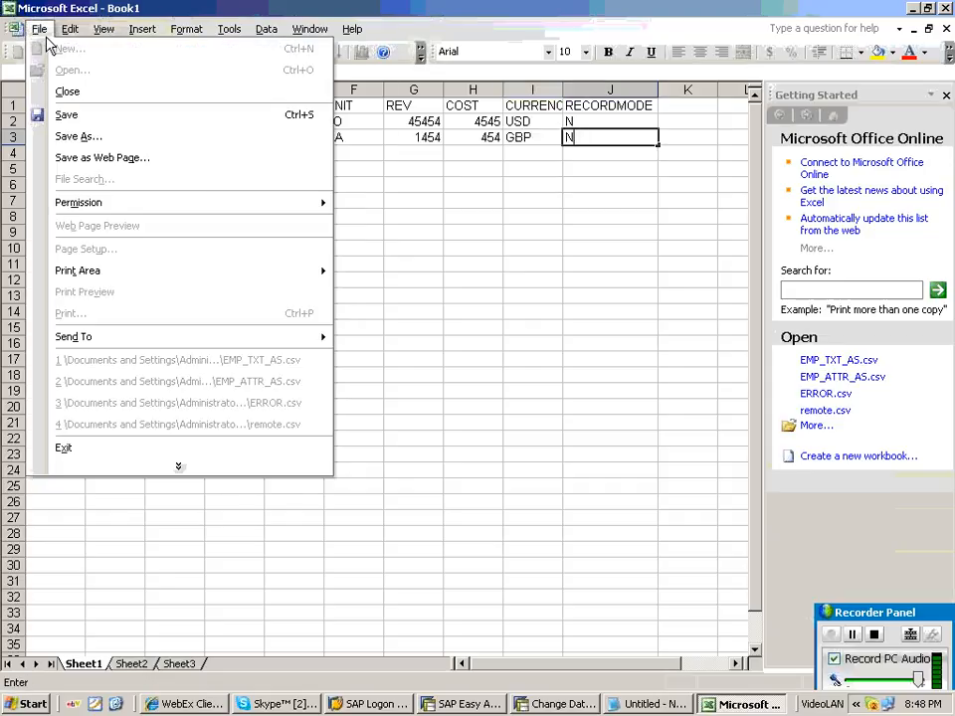
pyautogui.click(96, 169)
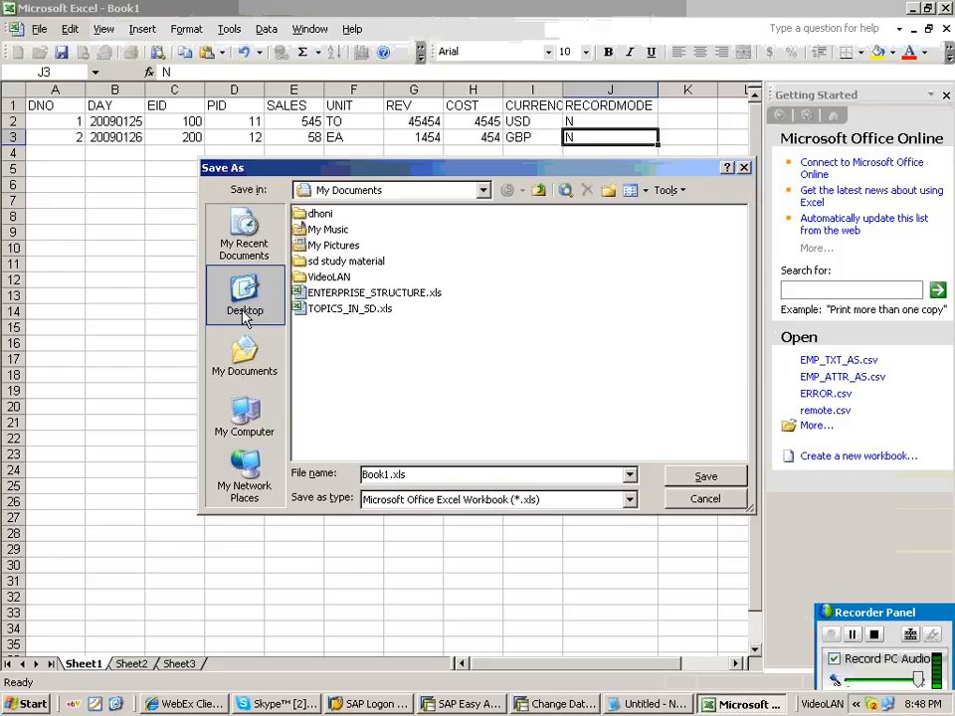
pyautogui.click(245, 316)
pyautogui.write('DSO_SP.csv')
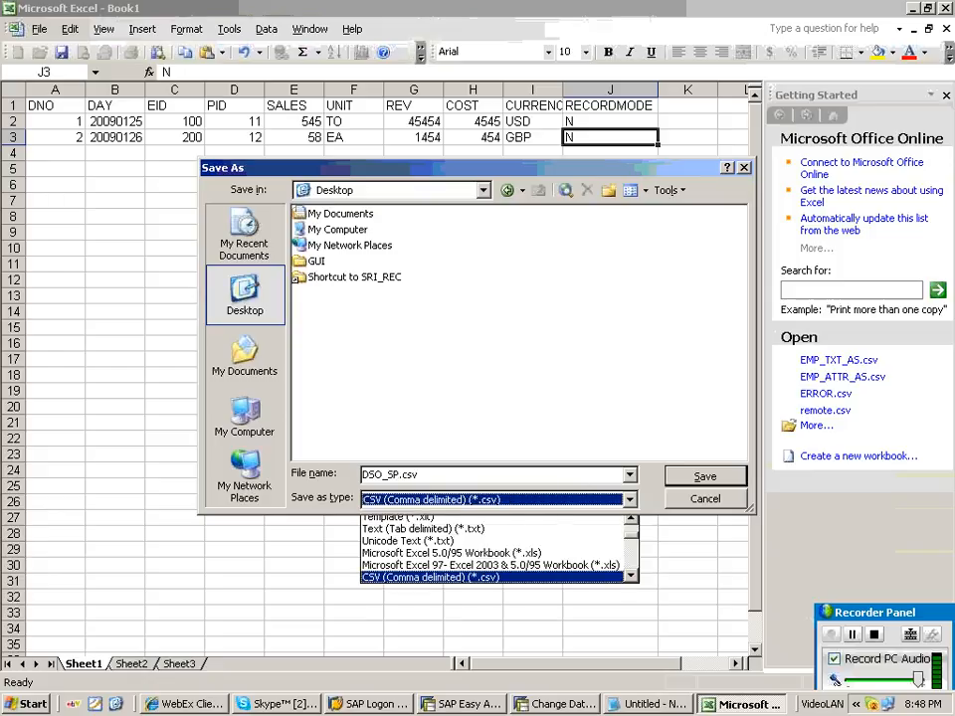
pyautogui.press('Return')
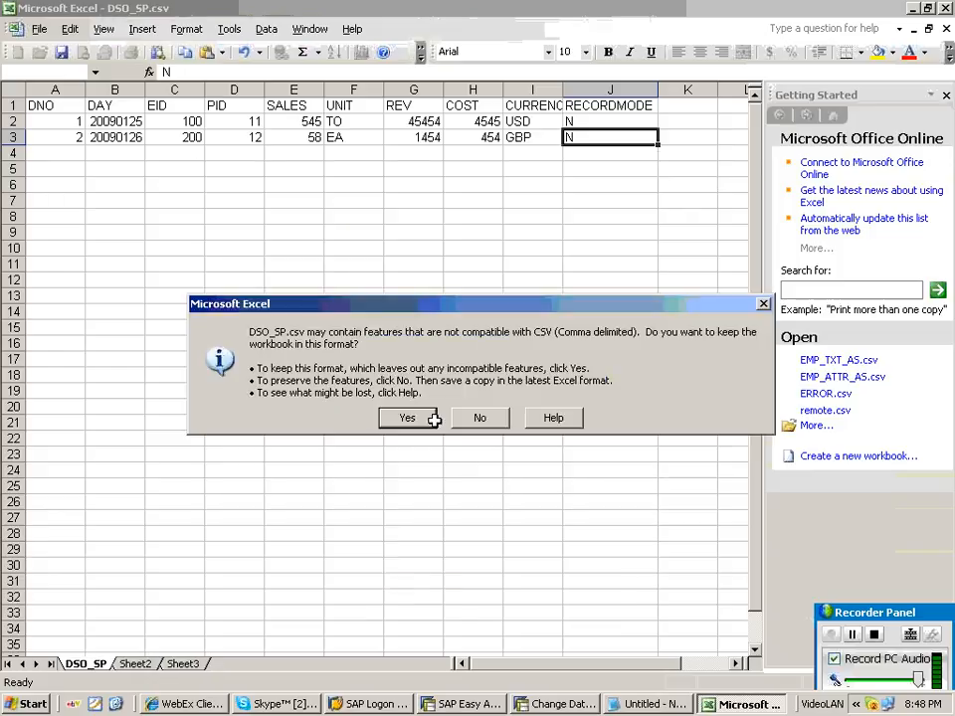
pyautogui.click(407, 418)
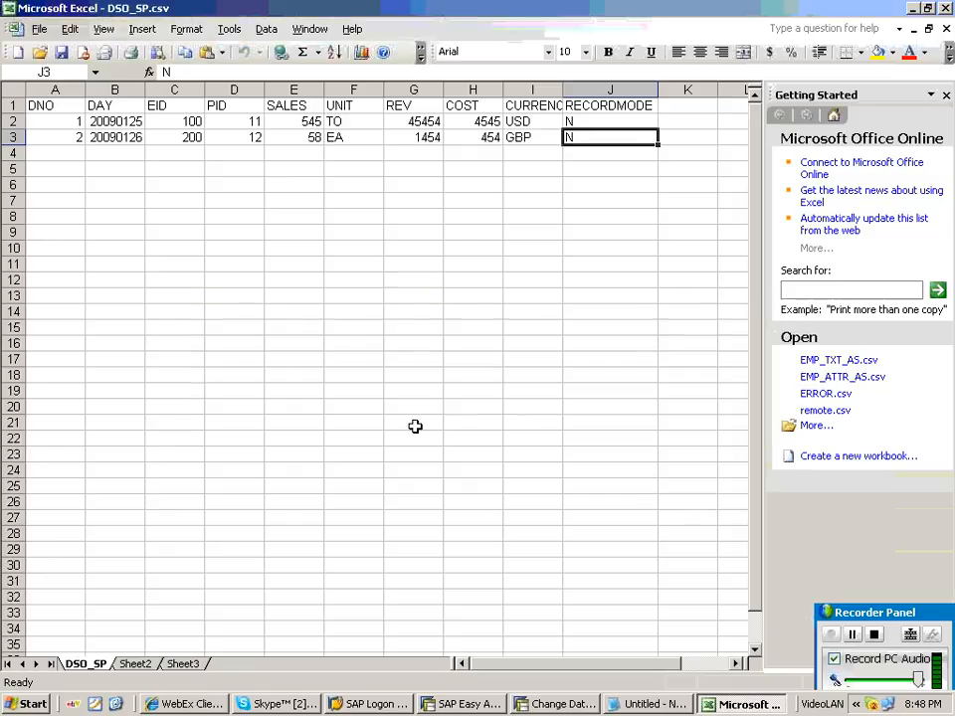
pyautogui.click(271, 704)
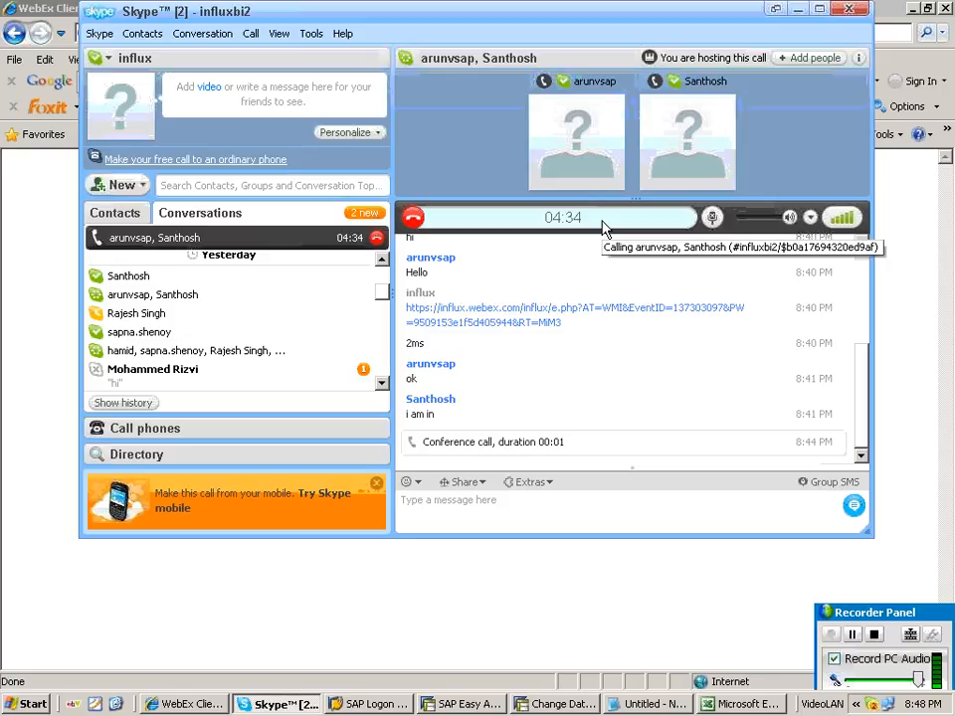
pyautogui.click(355, 583)
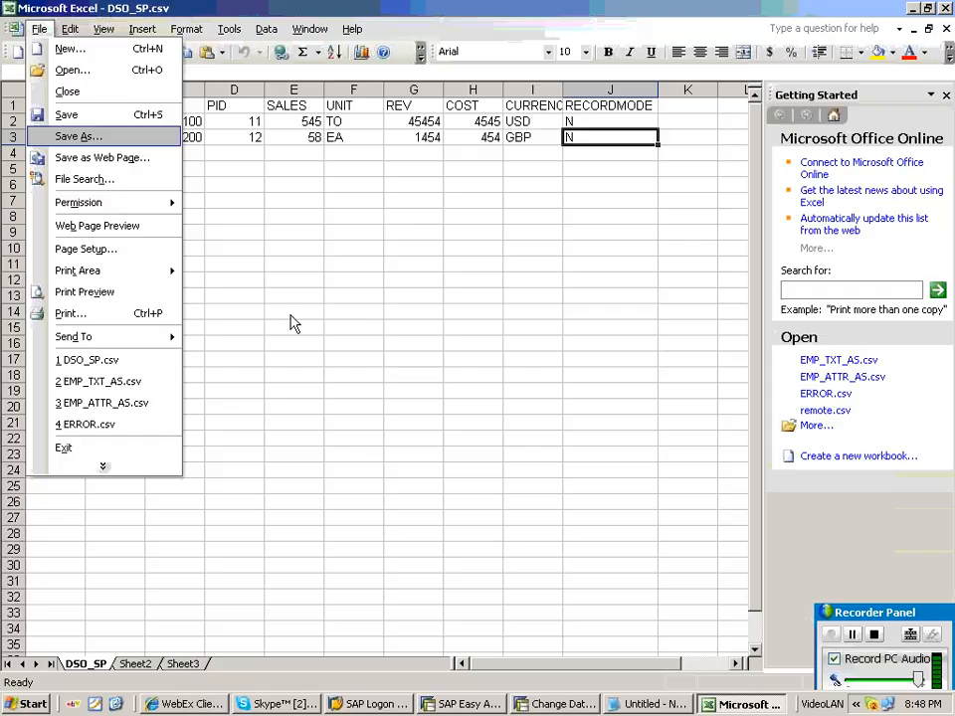
# Review the Save As settings of DSO_SP.csv, including its location, file name and file type.
pyautogui.press('Return')
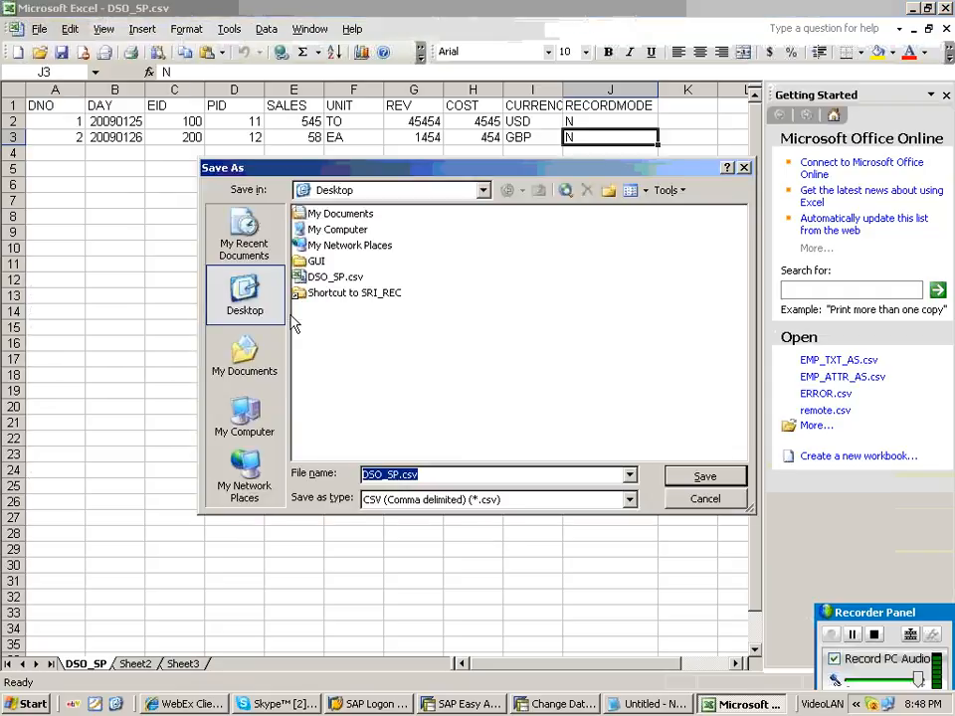
pyautogui.press('Return')
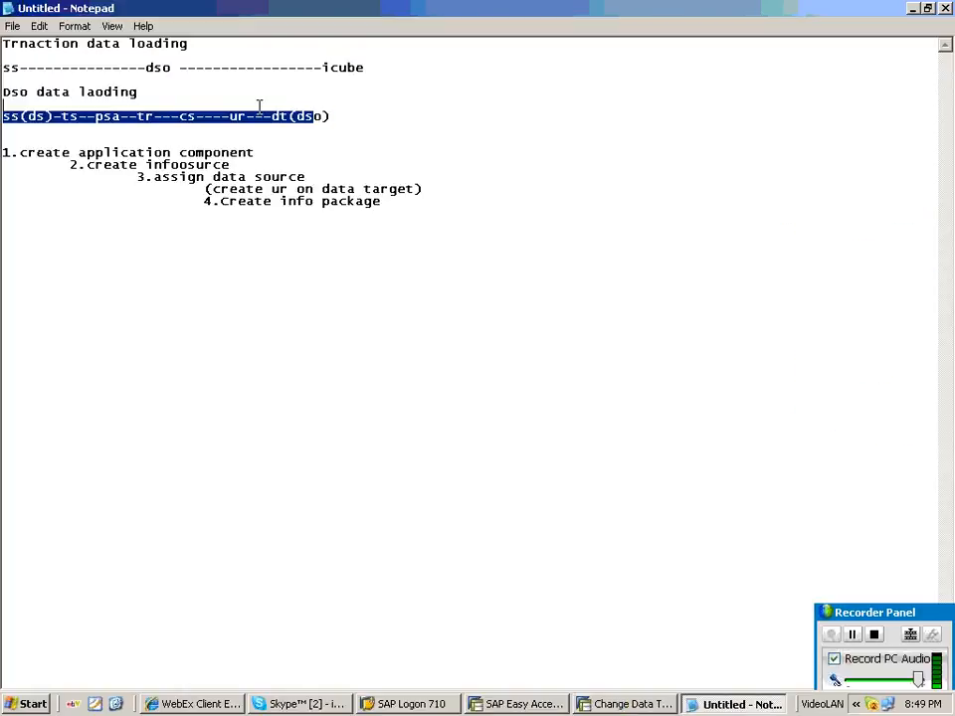
# In the Notepad outline, append "---USE THE EXISTING" to the "create application component" line.
pyautogui.moveTo(331, 116); pyautogui.dragTo(306, 116)
pyautogui.moveTo(20, 116); pyautogui.dragTo(5, 139)
pyautogui.click(284, 151)
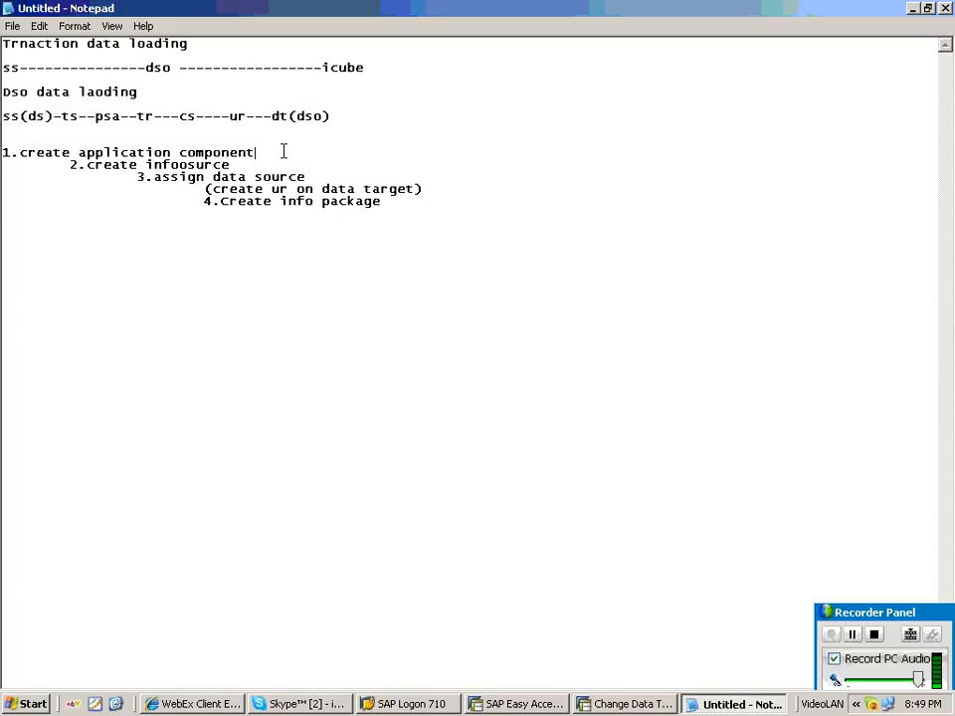
pyautogui.write('---USE THE EXISTING')
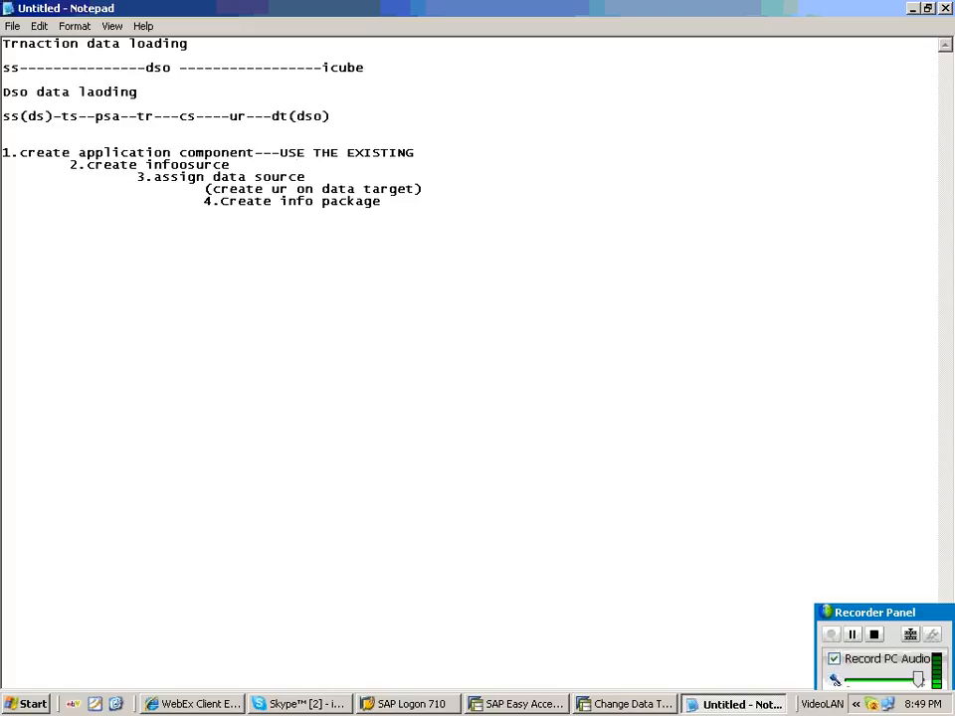
# Append "------FLEXIBLE UPDATED" to the second outline line about creating the InfoSource.
pyautogui.click(257, 164)
pyautogui.write('------FLEXIBLE UPDATED')
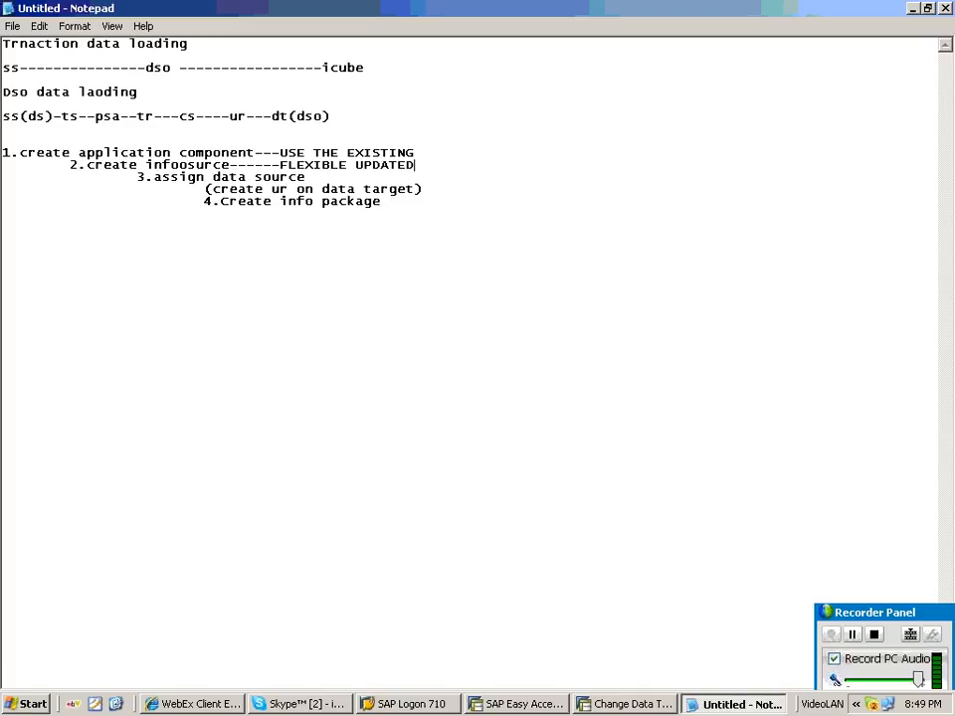
pyautogui.write('\\')
pyautogui.press('BackSpace')
pyautogui.press('BackSpace')
# Switch to the SAP Administrator Workbench and examine the contents of application components ZAC_SD_SP and ZAC_SD_AS in the InfoSources tree.
pyautogui.click(517, 704)
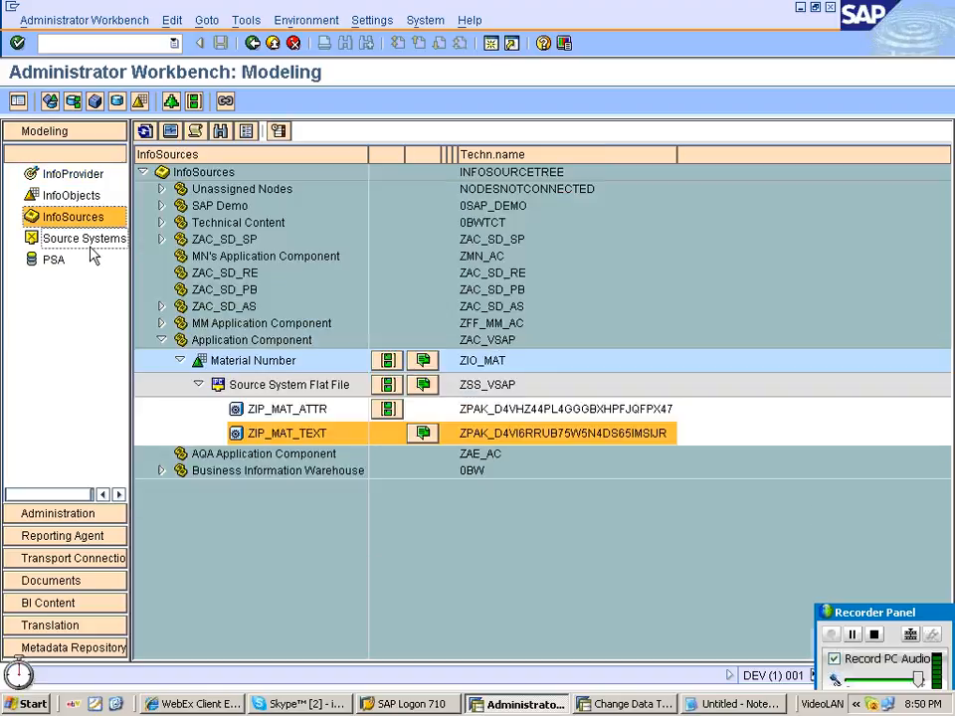
pyautogui.click(161, 340)
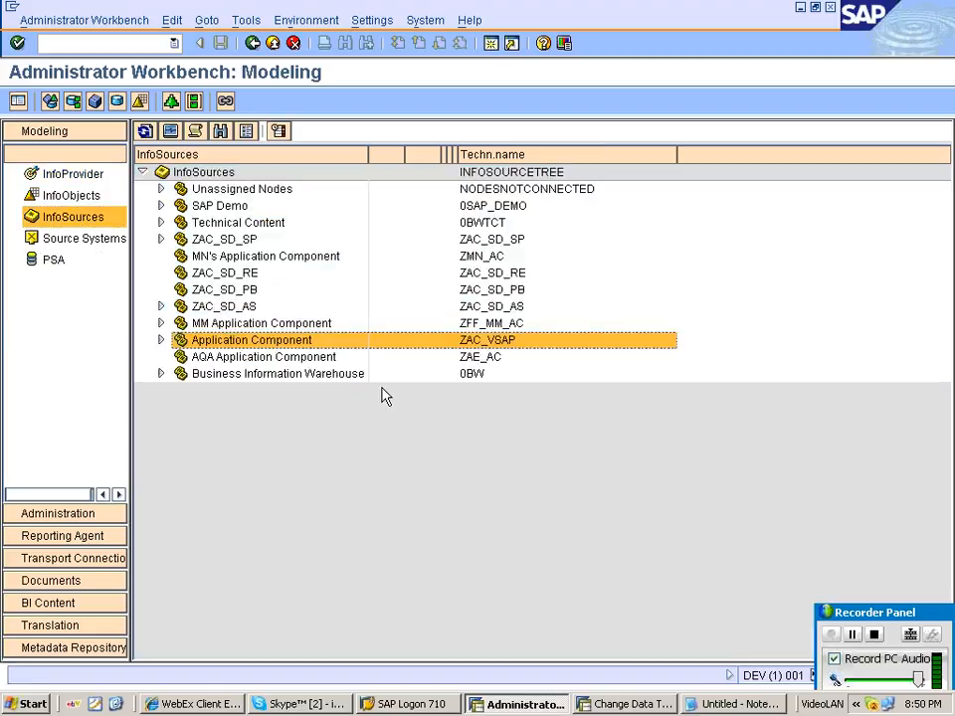
pyautogui.click(177, 242)
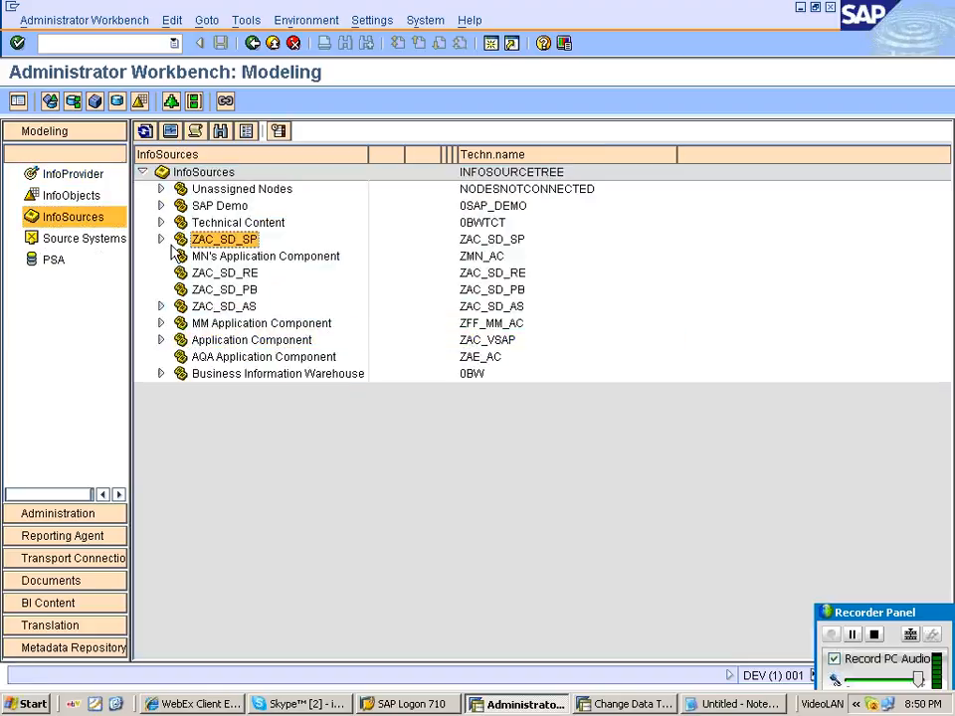
pyautogui.click(162, 240)
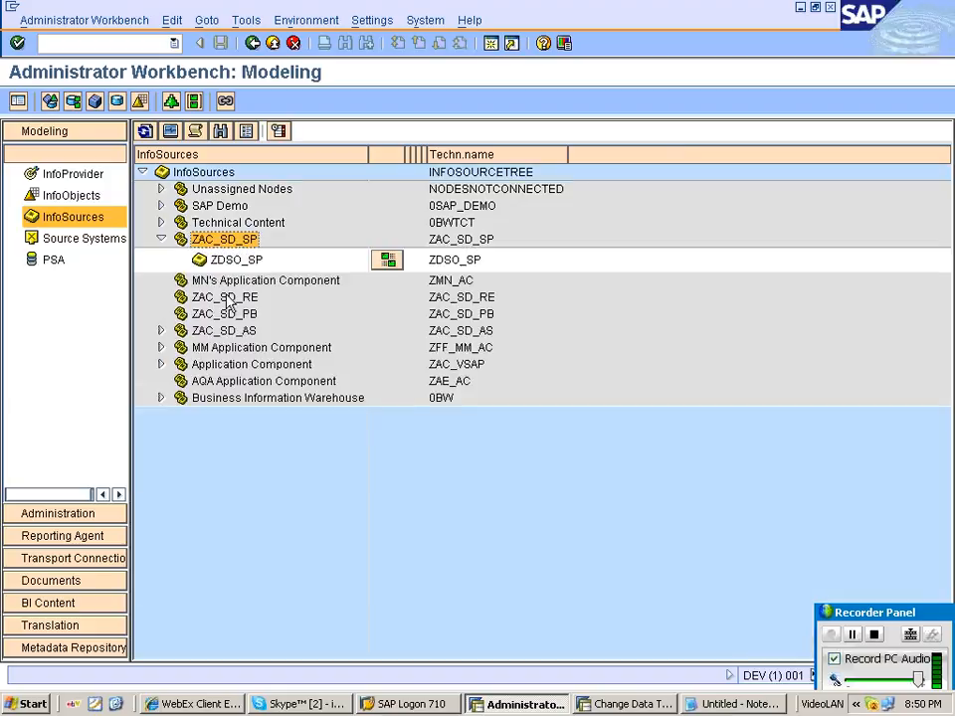
pyautogui.click(161, 240)
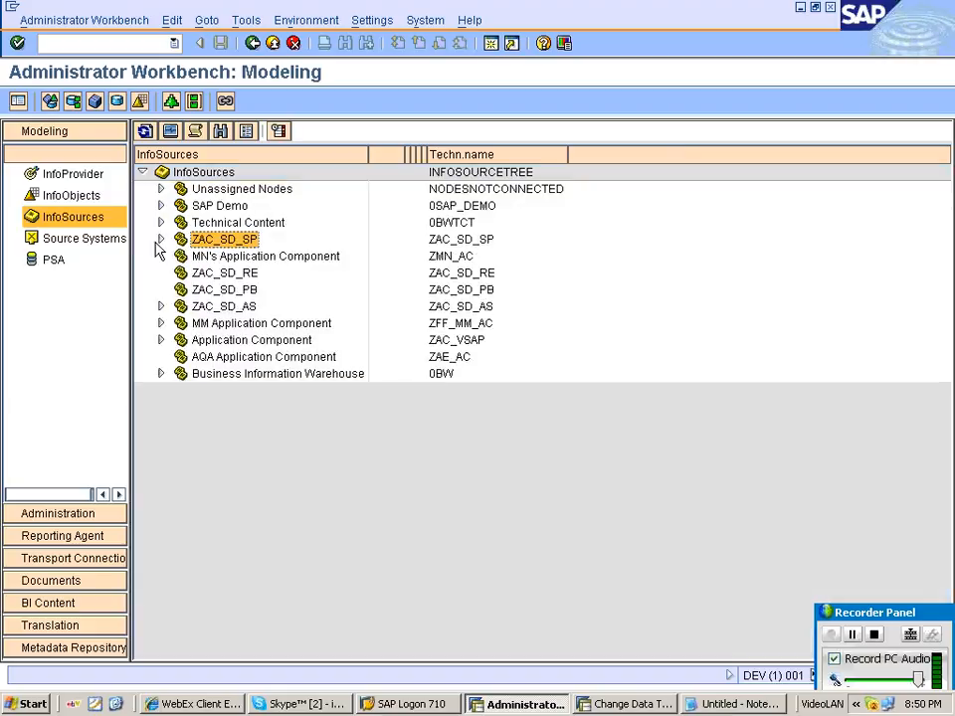
pyautogui.click(161, 307)
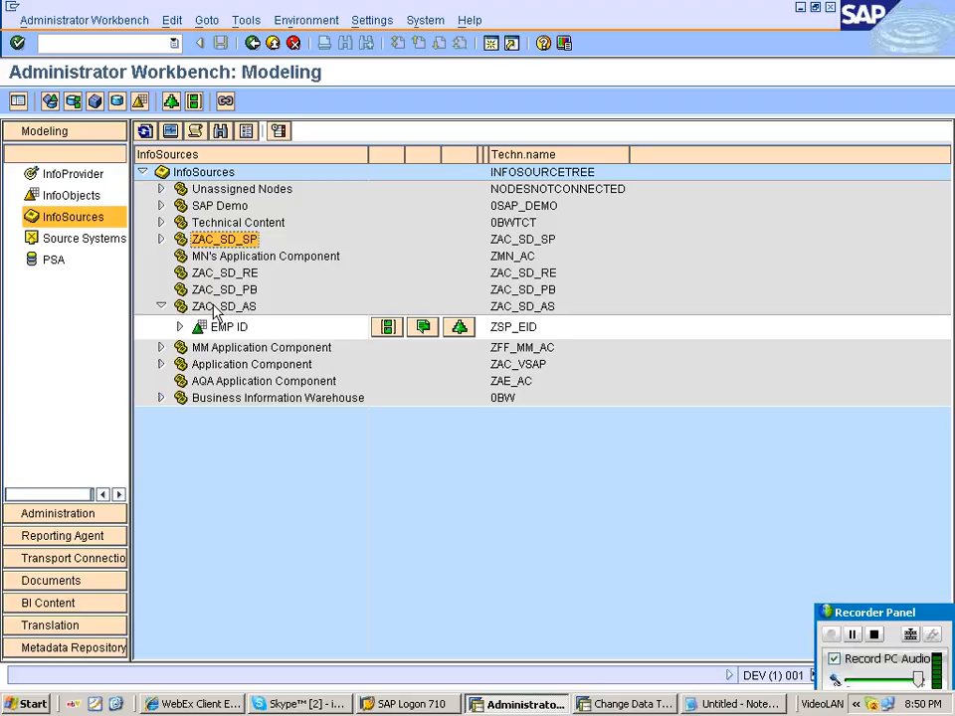
pyautogui.rightClick(216, 308)
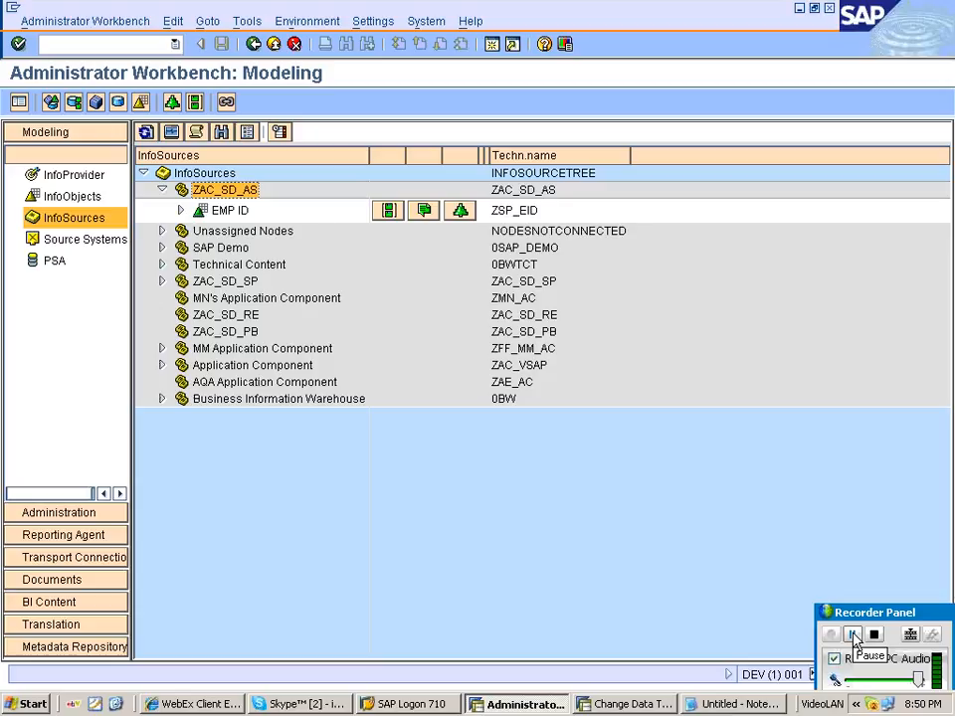
pyautogui.click(854, 642)
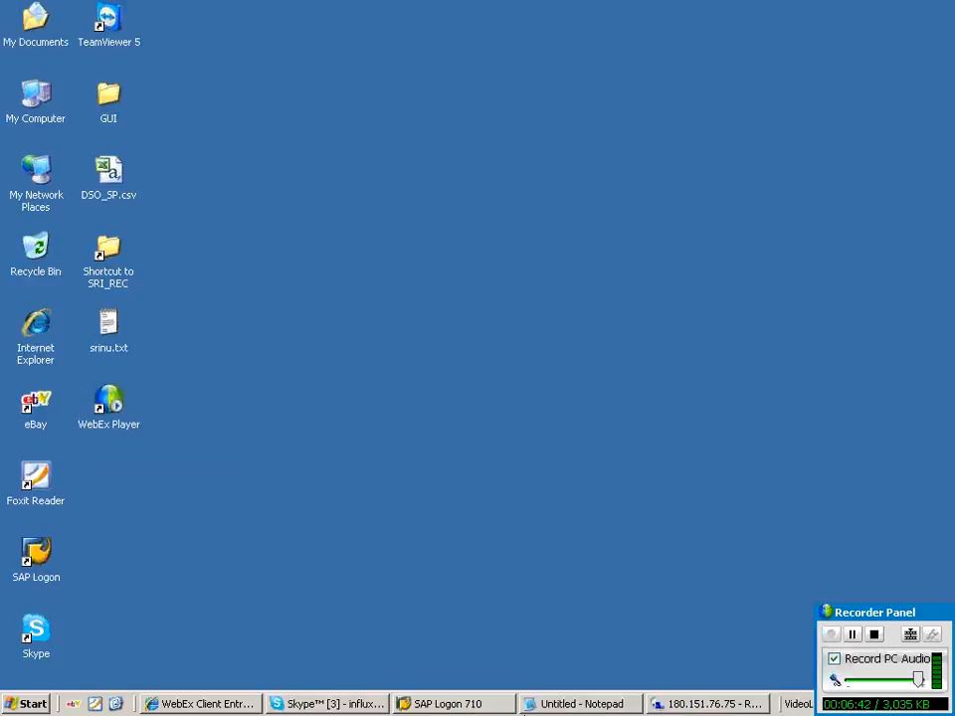
# Switch to SAP and start transaction rsa1 to open the Administrator Workbench.
pyautogui.click(473, 704)
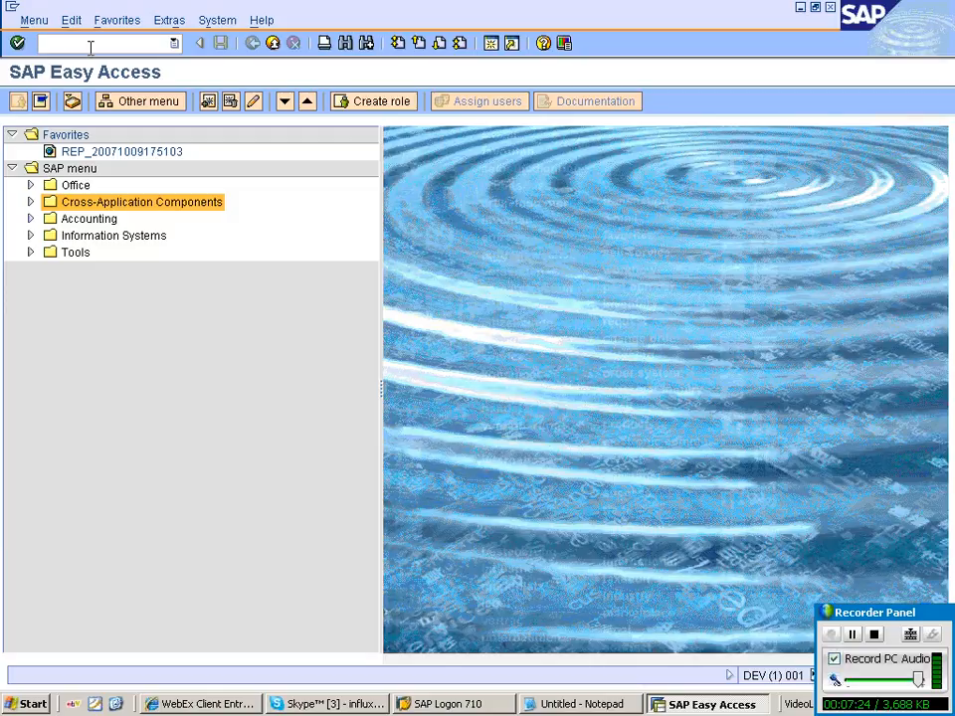
pyautogui.write('rsa1')
pyautogui.press('Return')
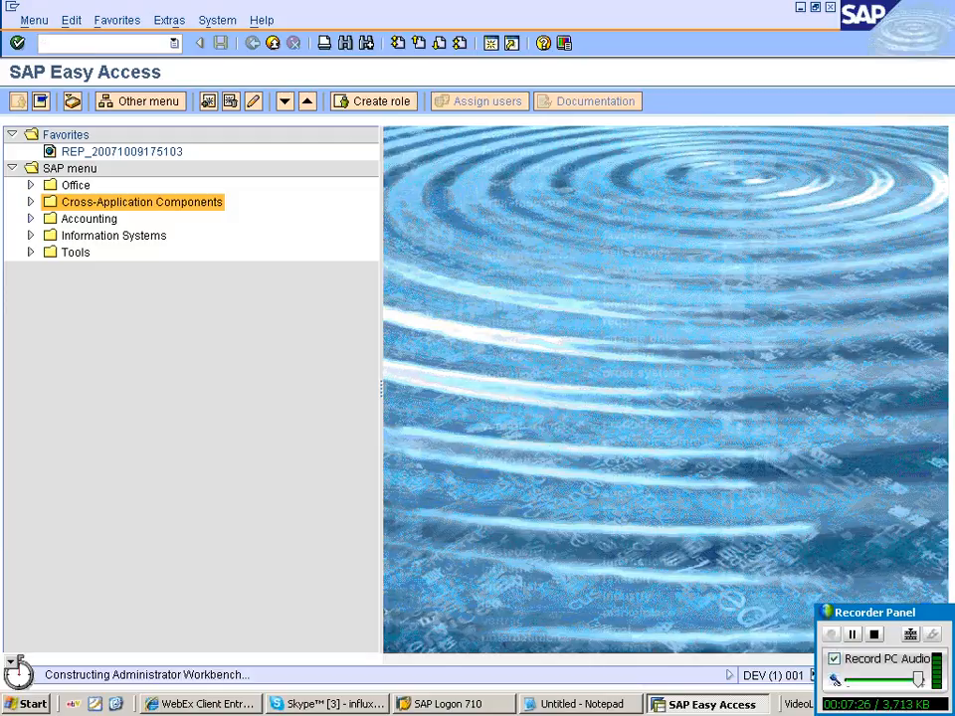
# Switch to Notepad and review the outline lines about creating the application component and the InfoSource.
pyautogui.click(581, 704)
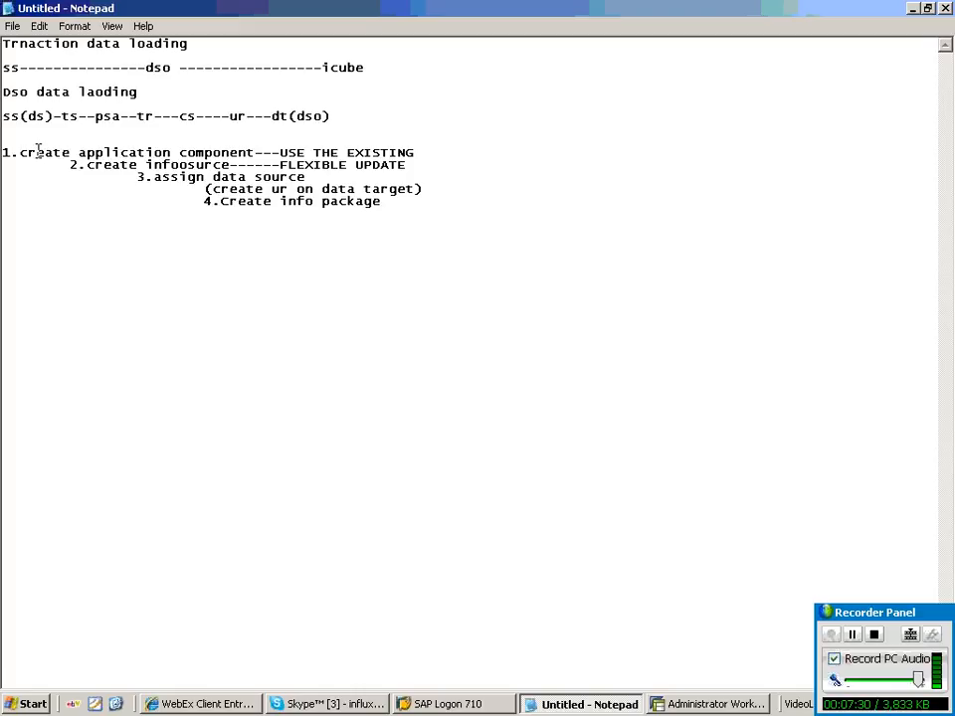
pyautogui.moveTo(37, 151); pyautogui.dragTo(254, 153)
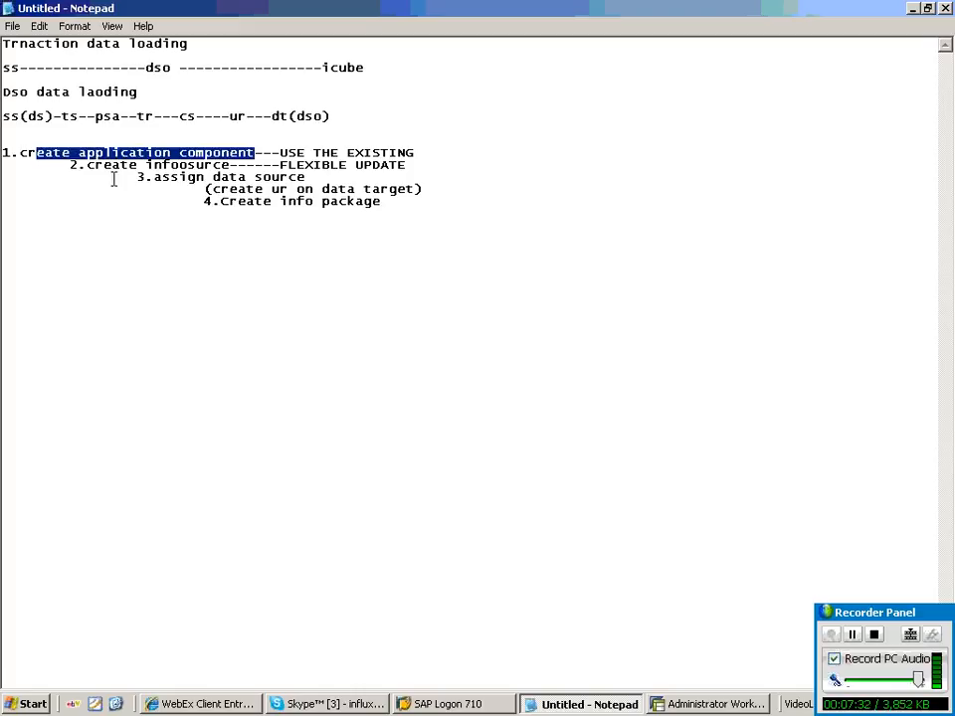
pyautogui.moveTo(96, 164); pyautogui.dragTo(230, 165)
pyautogui.click(180, 231)
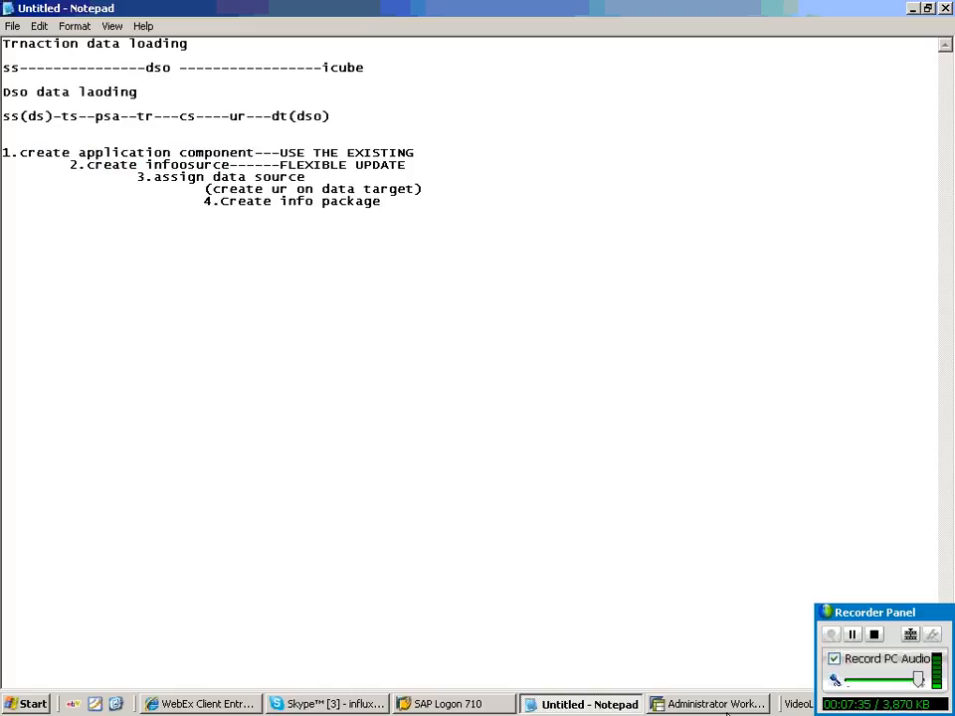
# Switch back to the Administrator Workbench, show the InfoSources tree and start creating an InfoSource under application component ZAC_SD_AS.
pyautogui.click(721, 704)
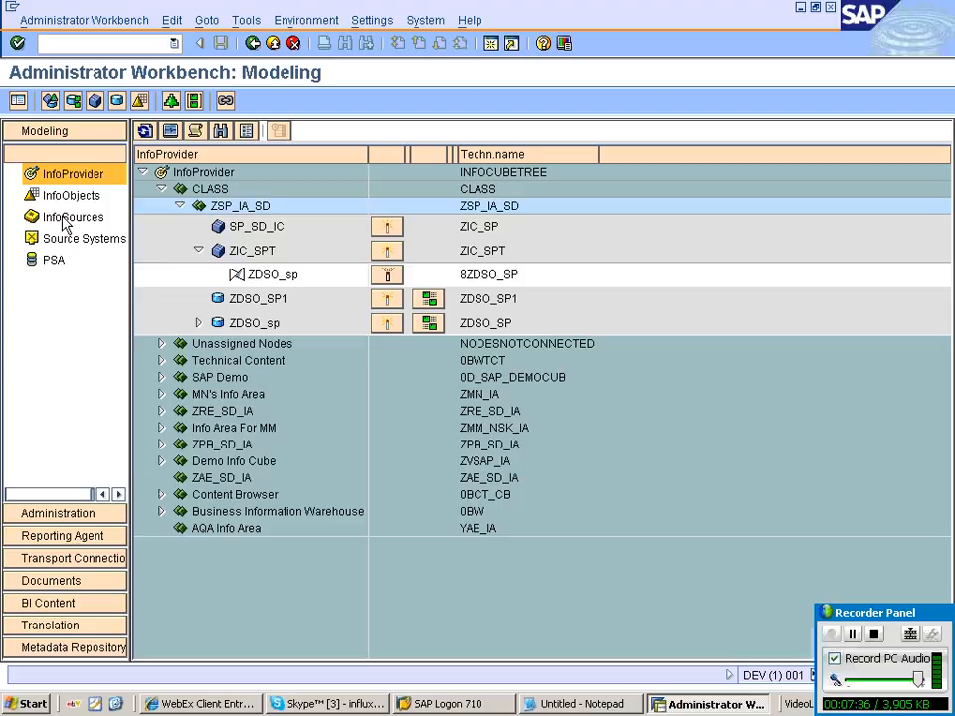
pyautogui.click(67, 218)
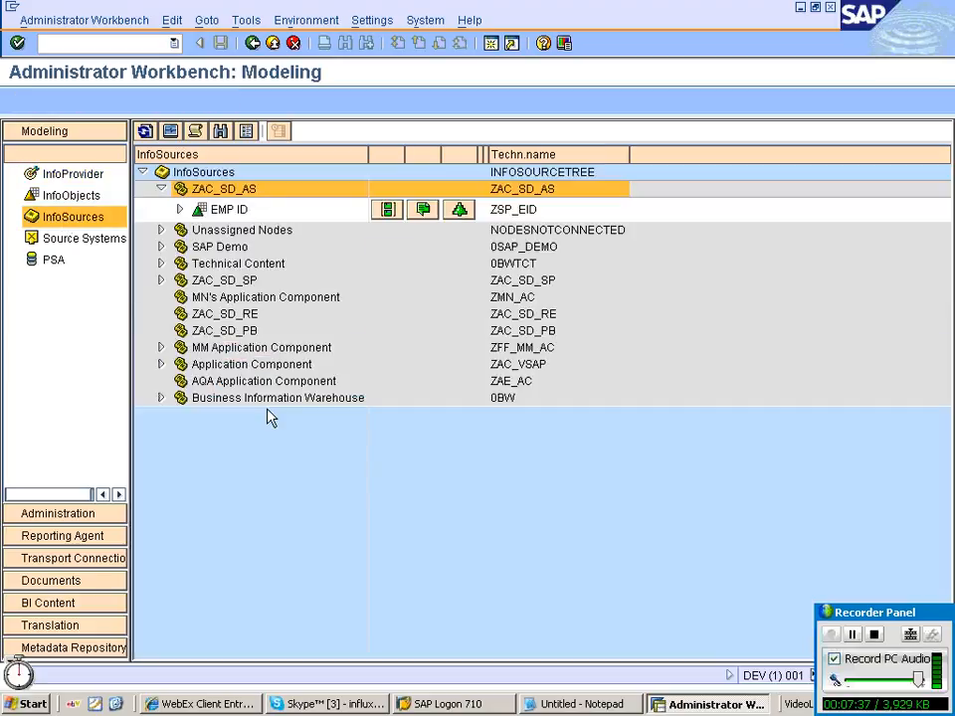
pyautogui.click(240, 190)
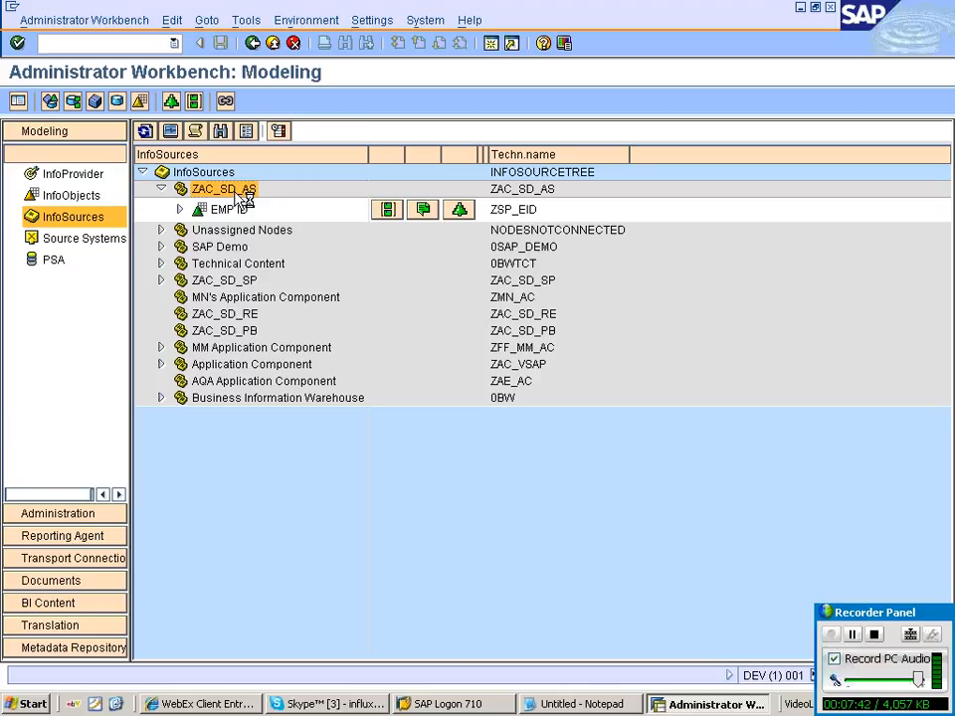
pyautogui.rightClick(240, 197)
pyautogui.click(283, 225)
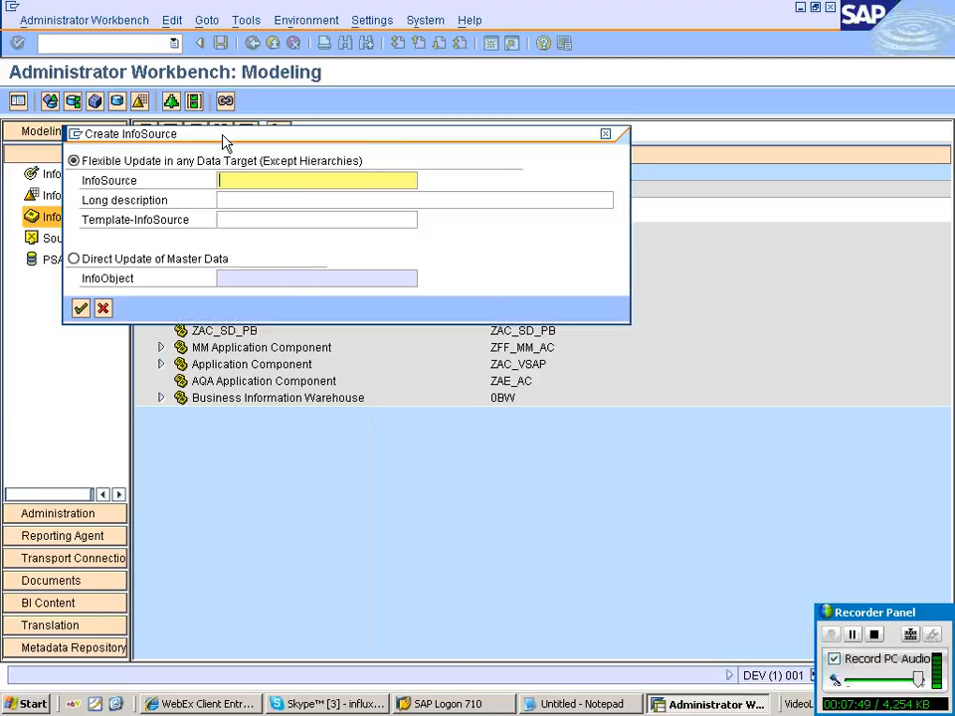
pyautogui.moveTo(224, 142); pyautogui.dragTo(312, 287)
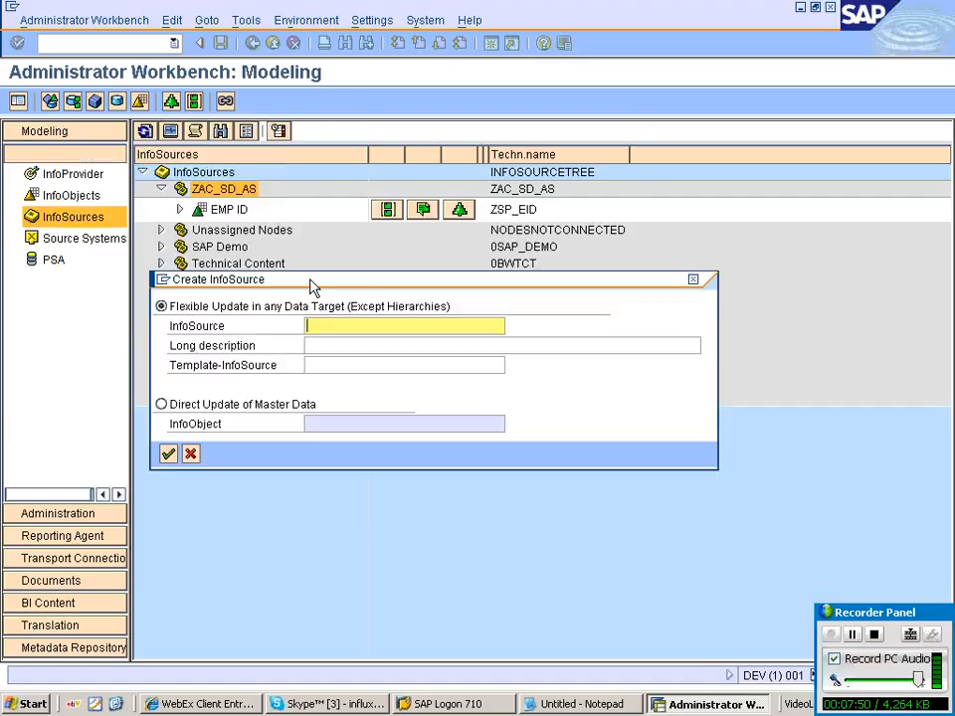
# Create the flexible-update InfoSource ZIS_DSO_AS with the long description ZIS_DSO_AS.
pyautogui.write('Z')
pyautogui.press('BackSpace')
pyautogui.write('ZIS_DSO_')
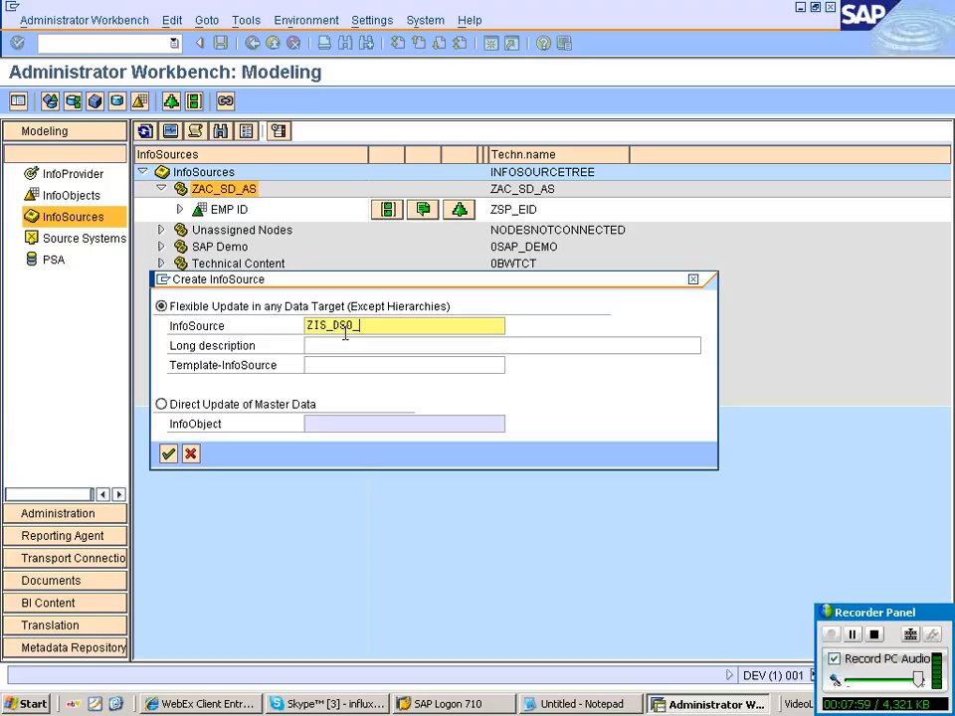
pyautogui.write('AS')
pyautogui.click(309, 344)
pyautogui.write('ZIS_DSO_AS')
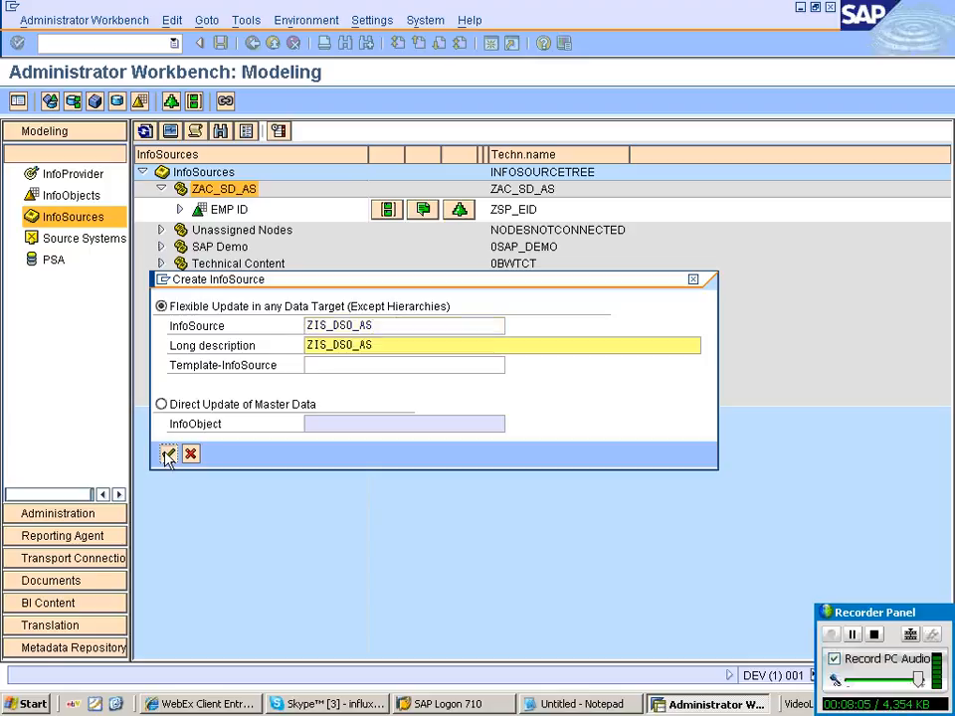
pyautogui.click(168, 454)
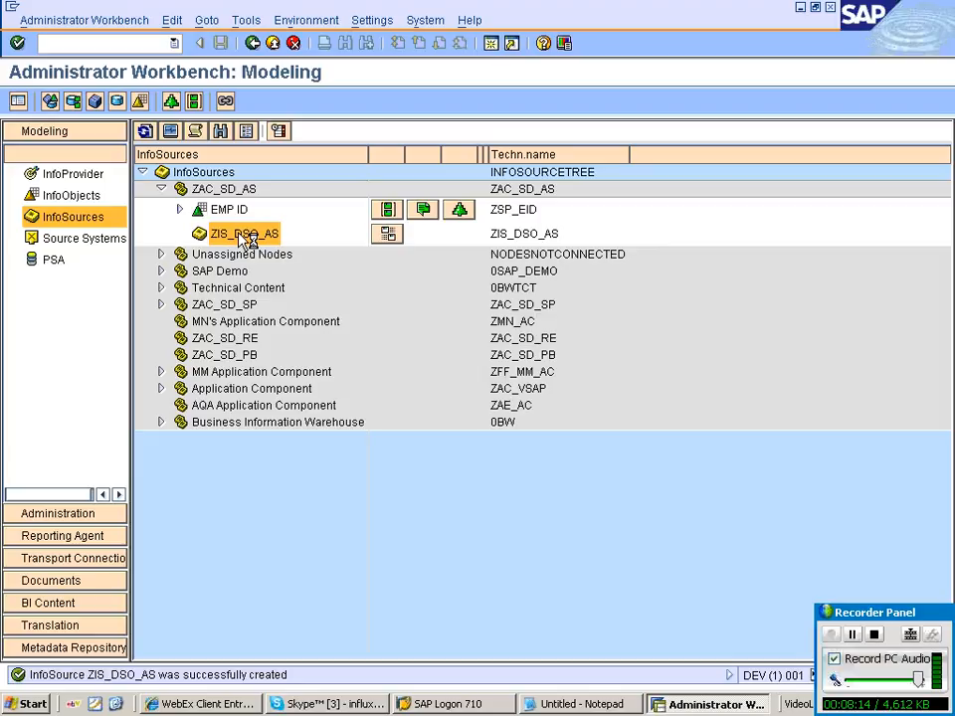
# Assign source system ZFF_SP to InfoSource ZIS_DSO_AS, save the DataSource assignment and select the first InfoObject cell of the transfer structure.
pyautogui.rightClick(249, 237)
pyautogui.click(336, 329)
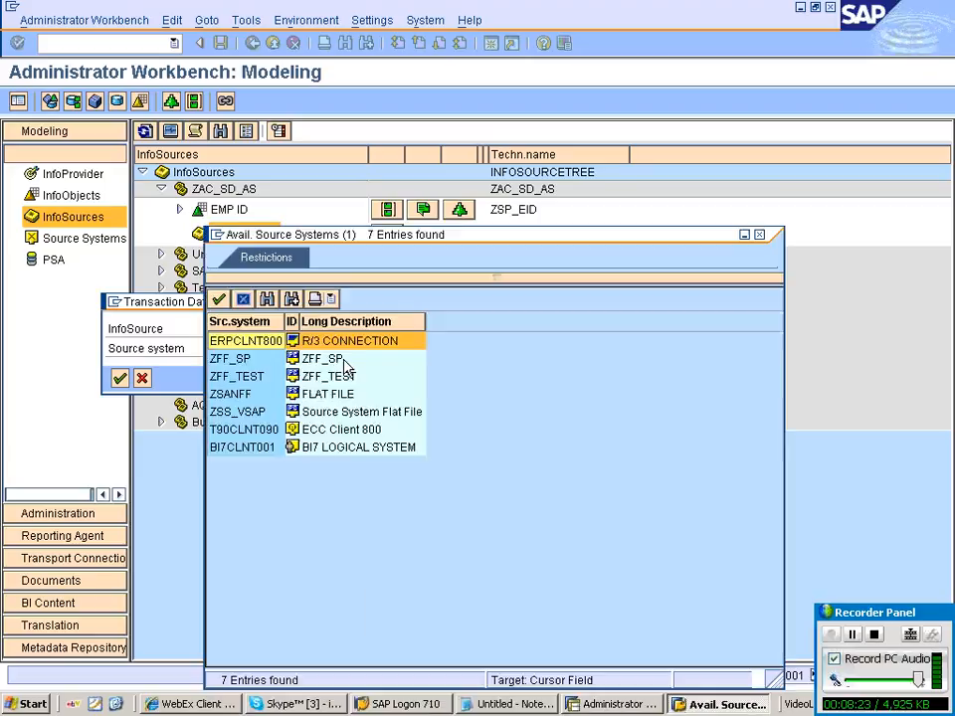
pyautogui.doubleClick(343, 361)
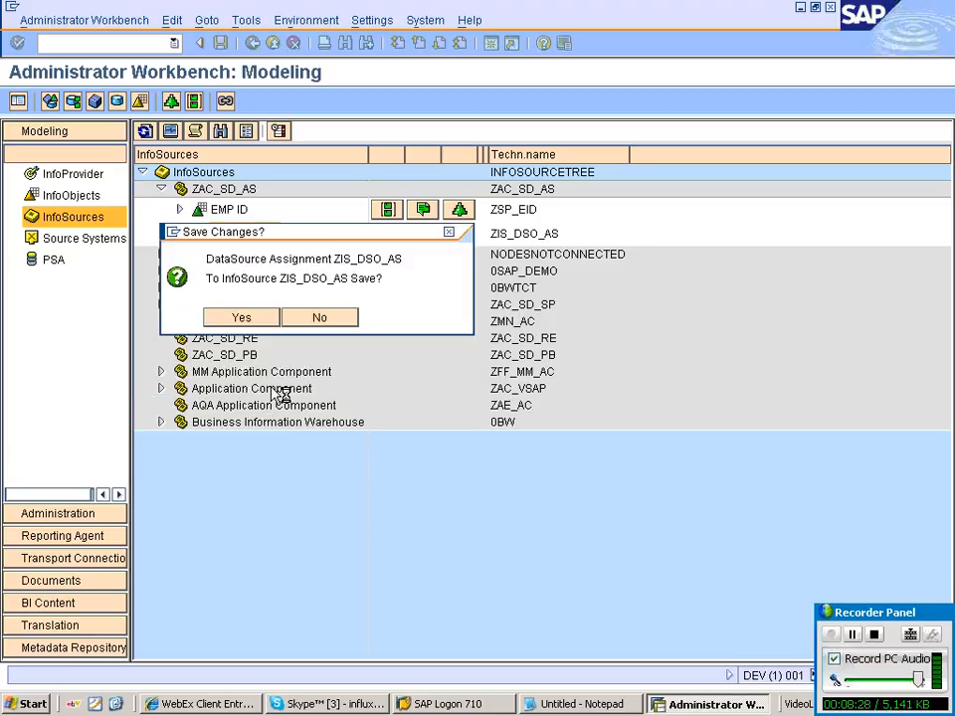
pyautogui.press('Return')
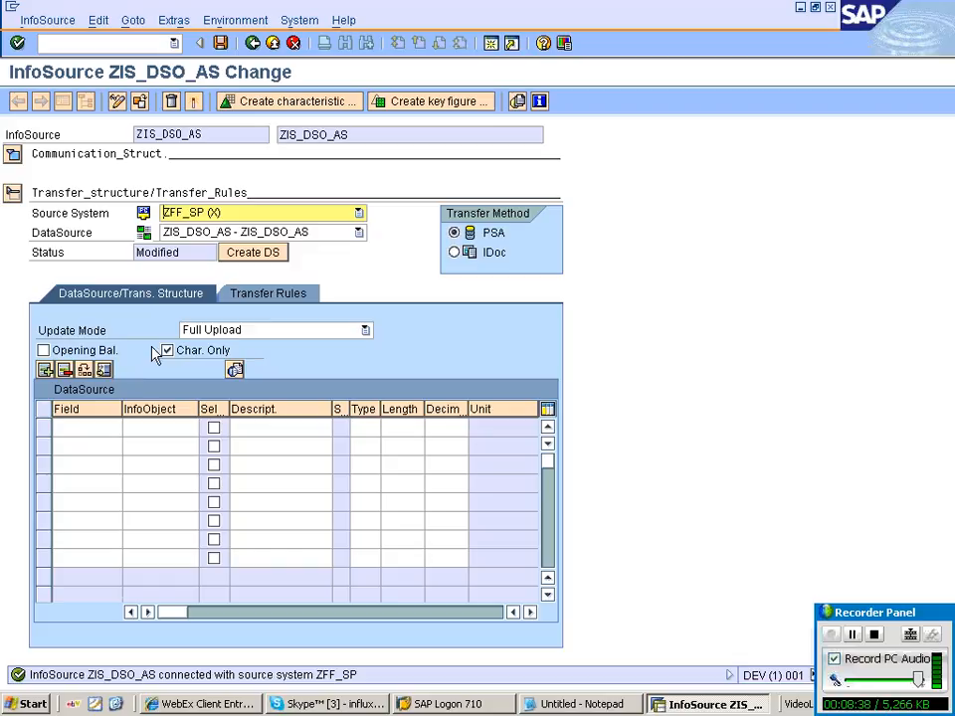
pyautogui.click(197, 426)
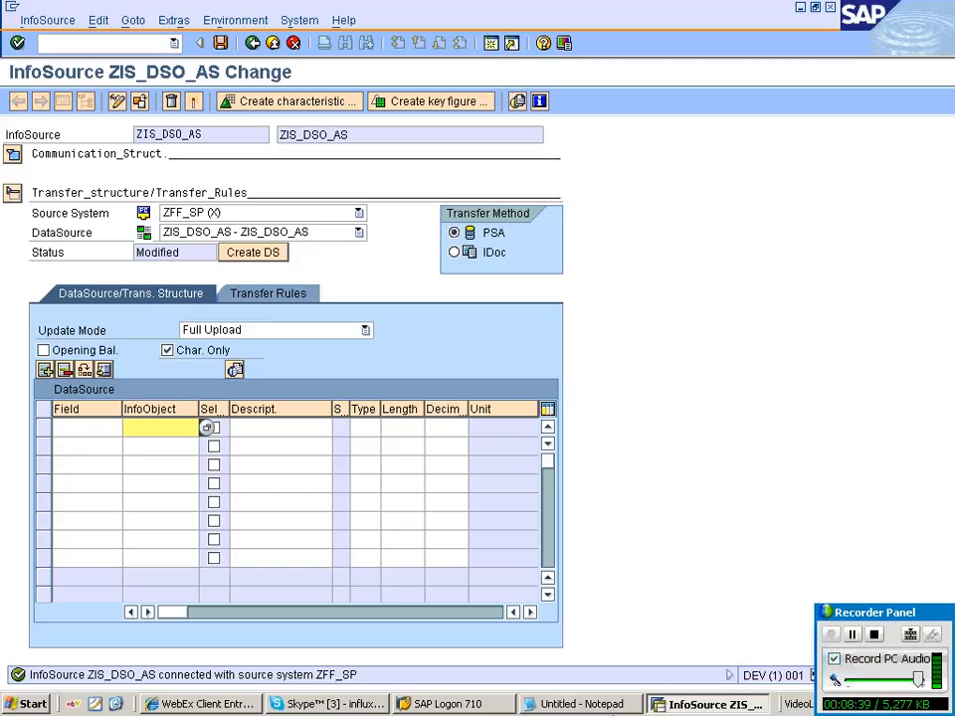
# Below the Notepad outline, add "FILL THE TRANSFER STRU -INFO OBJECT COLUMN AS PER THE EXCEL SEAQUENCE GIVEN BY THE USER".
pyautogui.hotkey('alt', 'Tab')
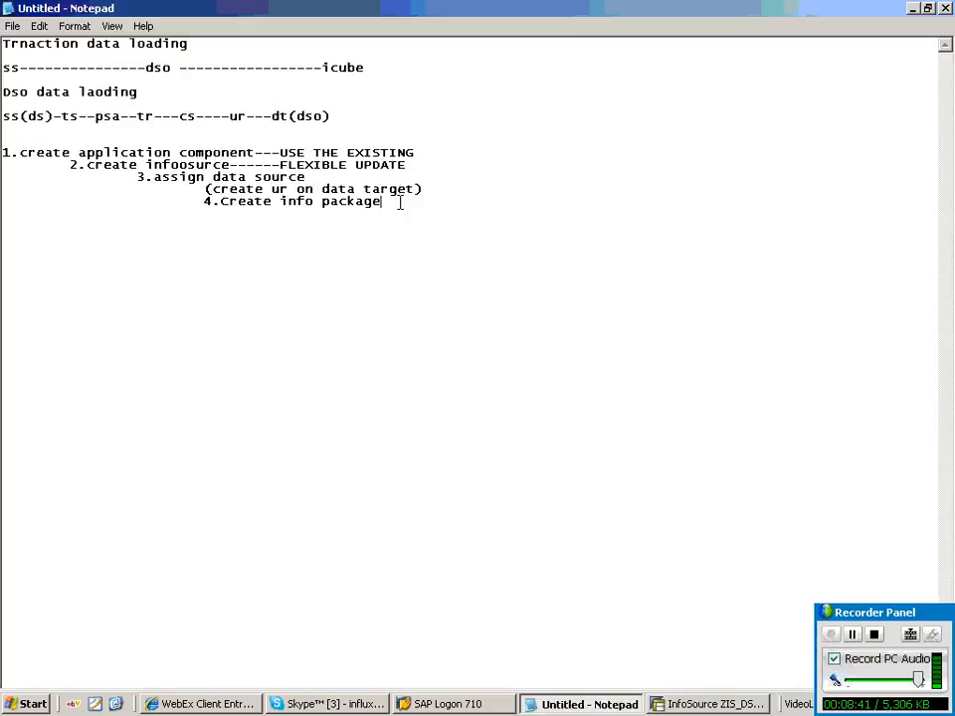
pyautogui.press('Return')
pyautogui.press('Return')
pyautogui.press('Return')
pyautogui.press('Return')
pyautogui.write('FILL THE TRANS')
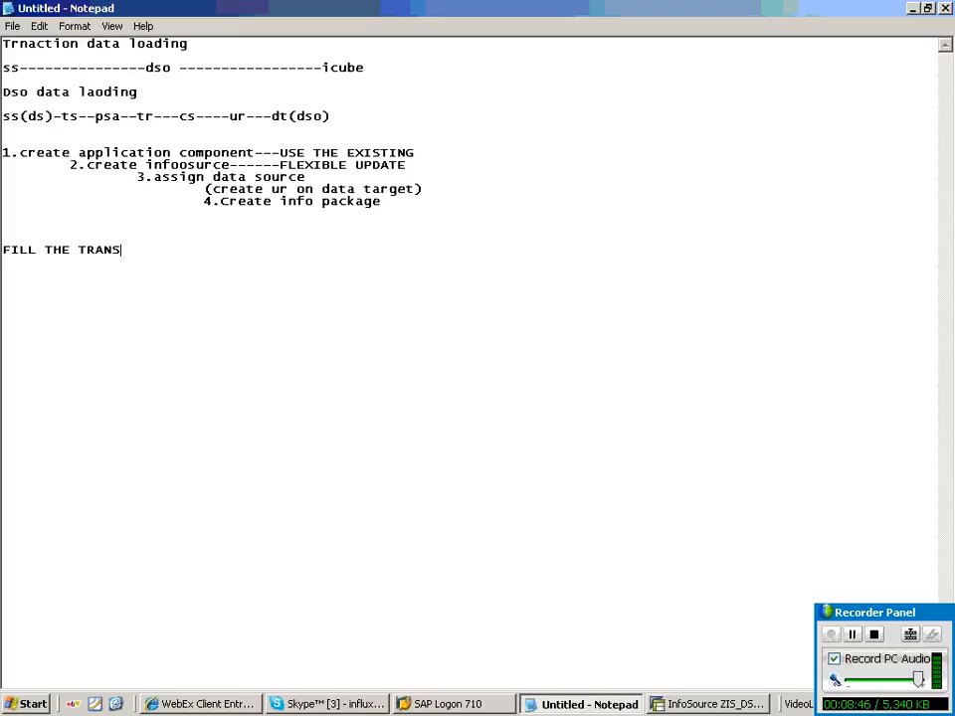
pyautogui.write('FER STRU -INFO OB')
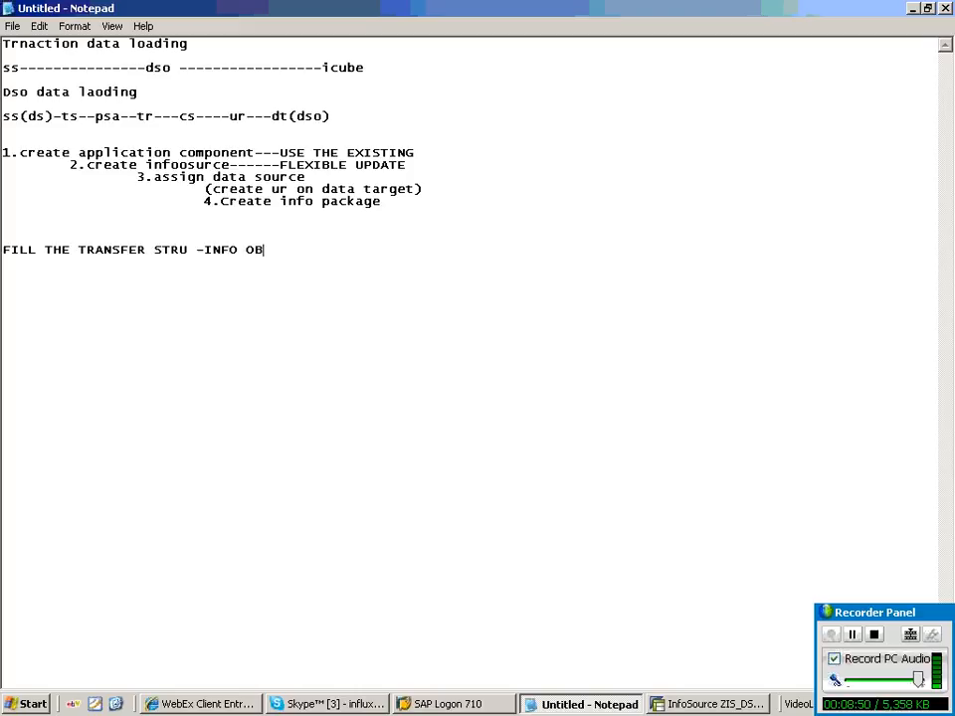
pyautogui.write('JECT COLUM')
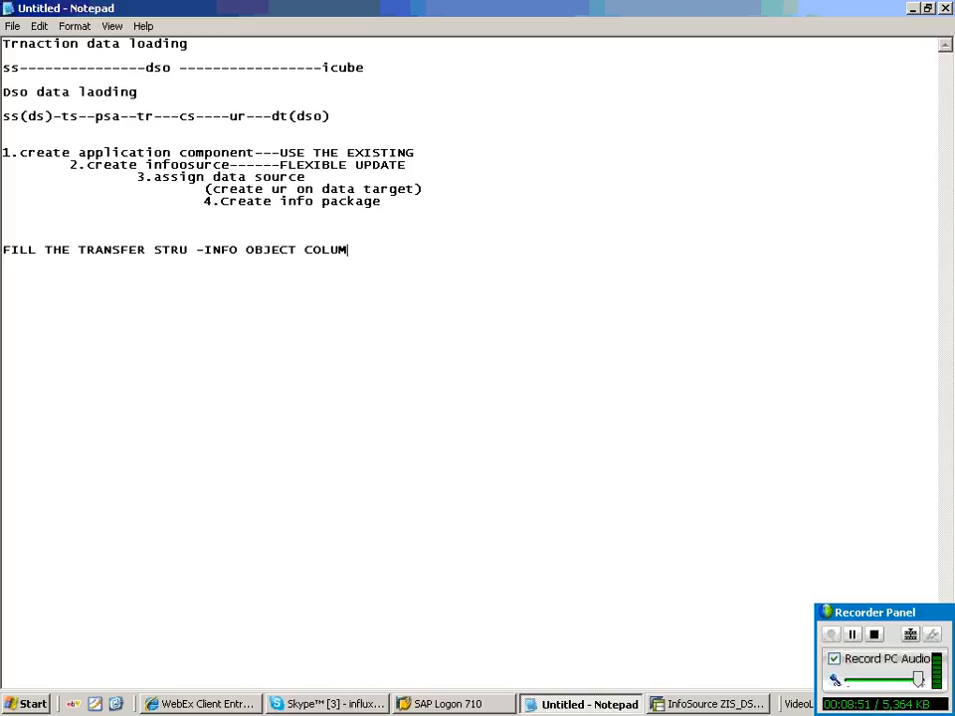
pyautogui.write('N AS PER TH')
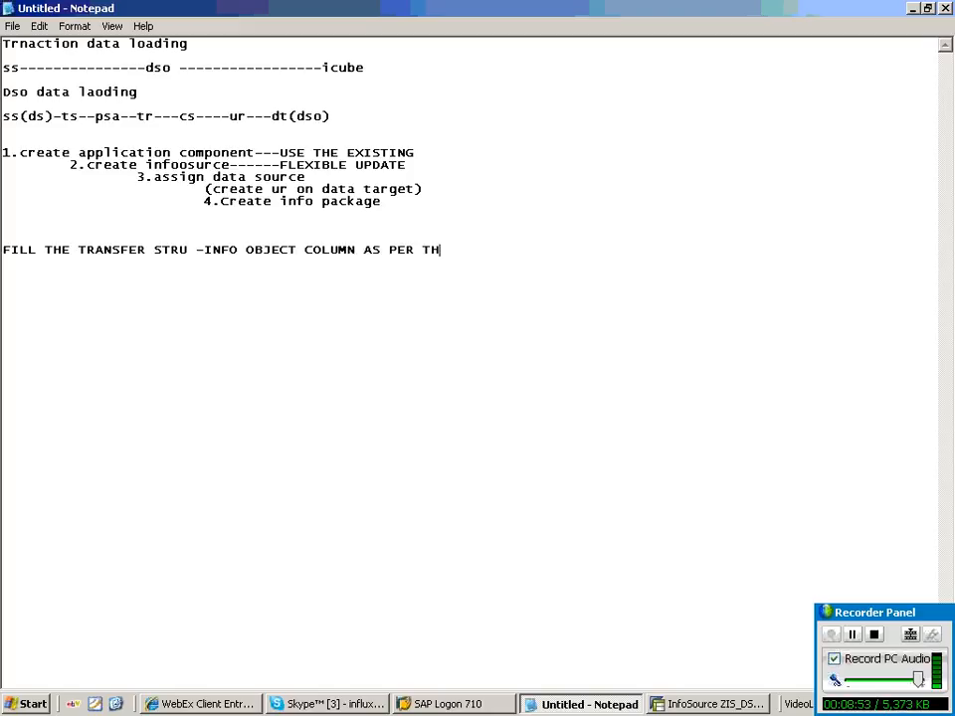
pyautogui.write('E EXCEL SAE')
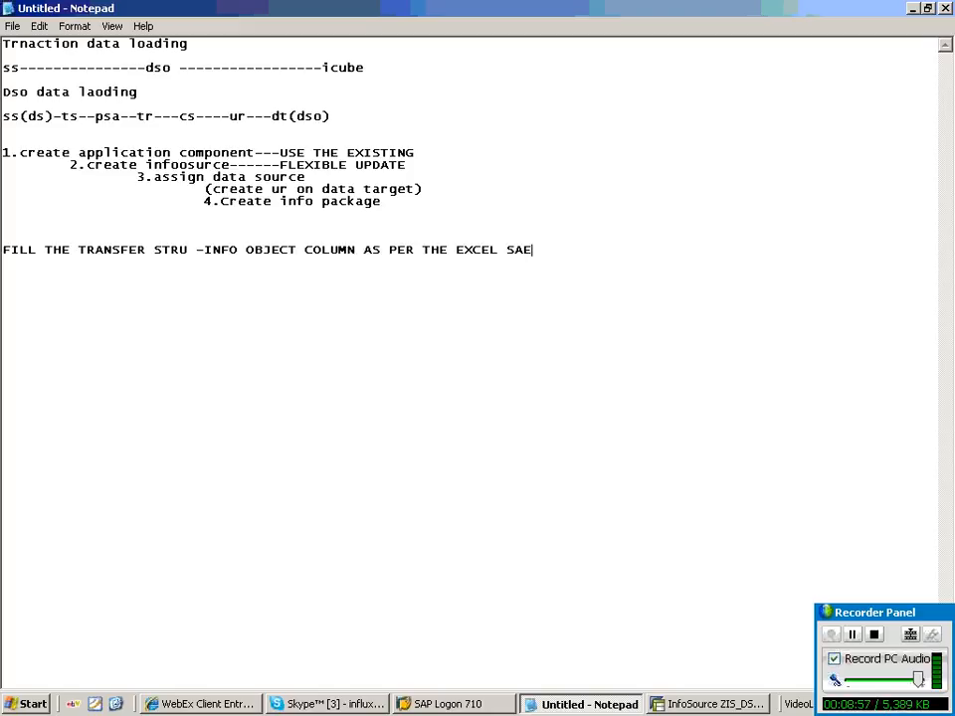
pyautogui.press('BackSpace')
pyautogui.press('BackSpace')
pyautogui.write('EAQUENCE G')
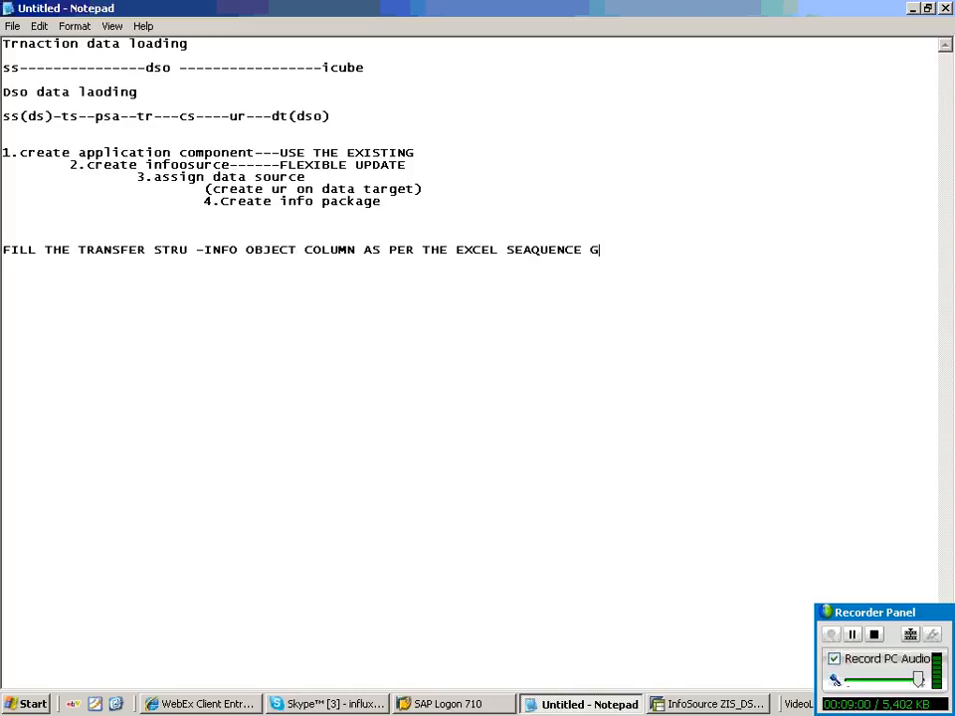
pyautogui.write('IVEN BY THE USER')
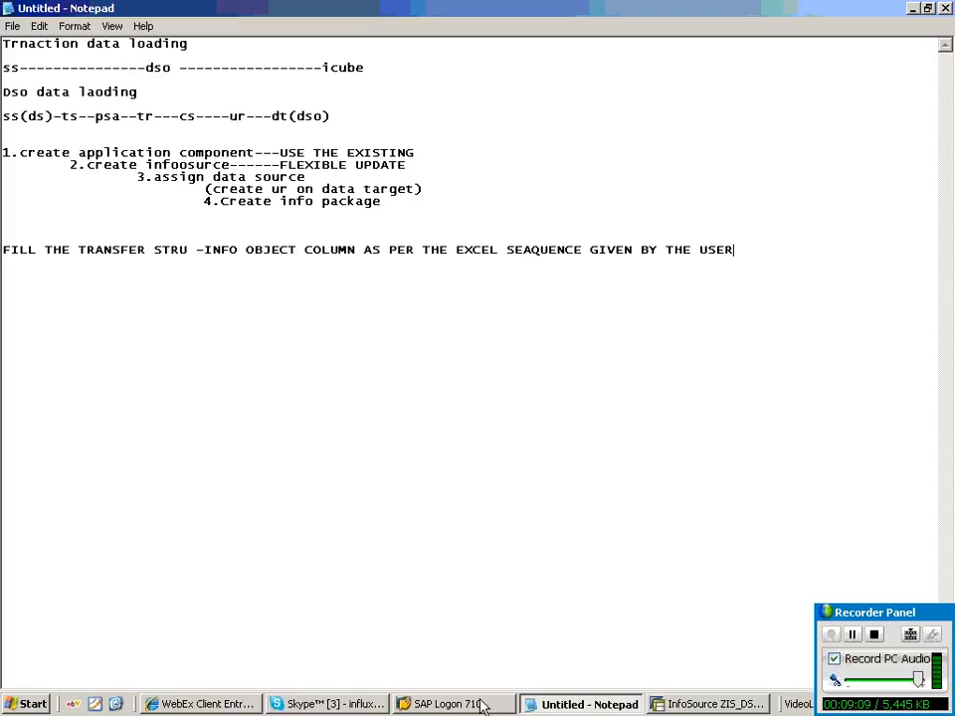
# Open DSO_SP.csv from the desktop in Excel to view its column sequence.
pyautogui.click(583, 704)
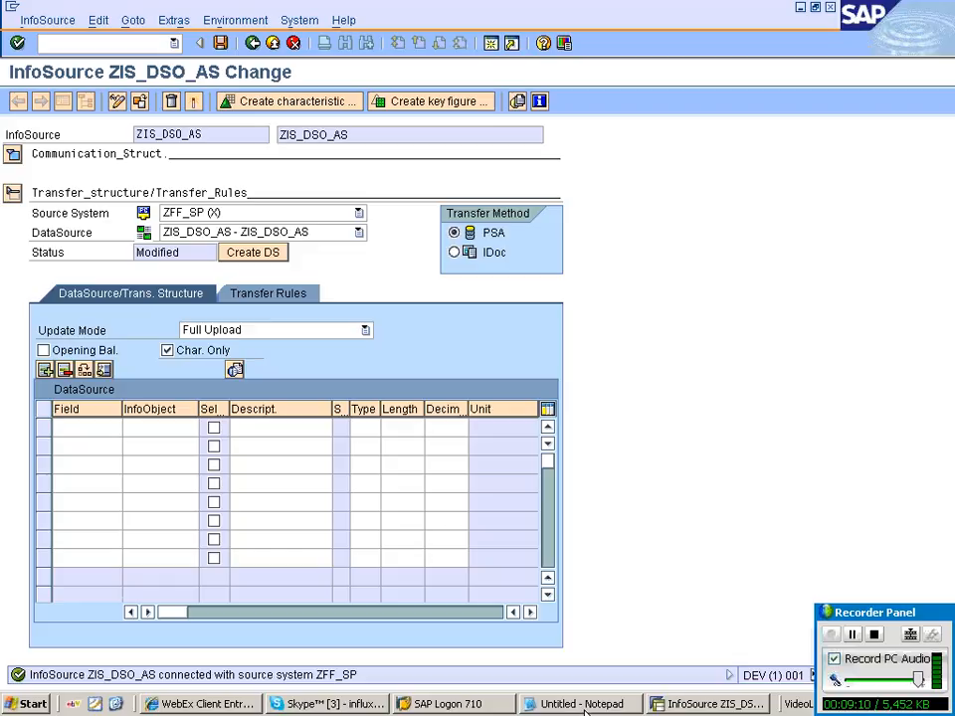
pyautogui.click(95, 704)
pyautogui.click(119, 193)
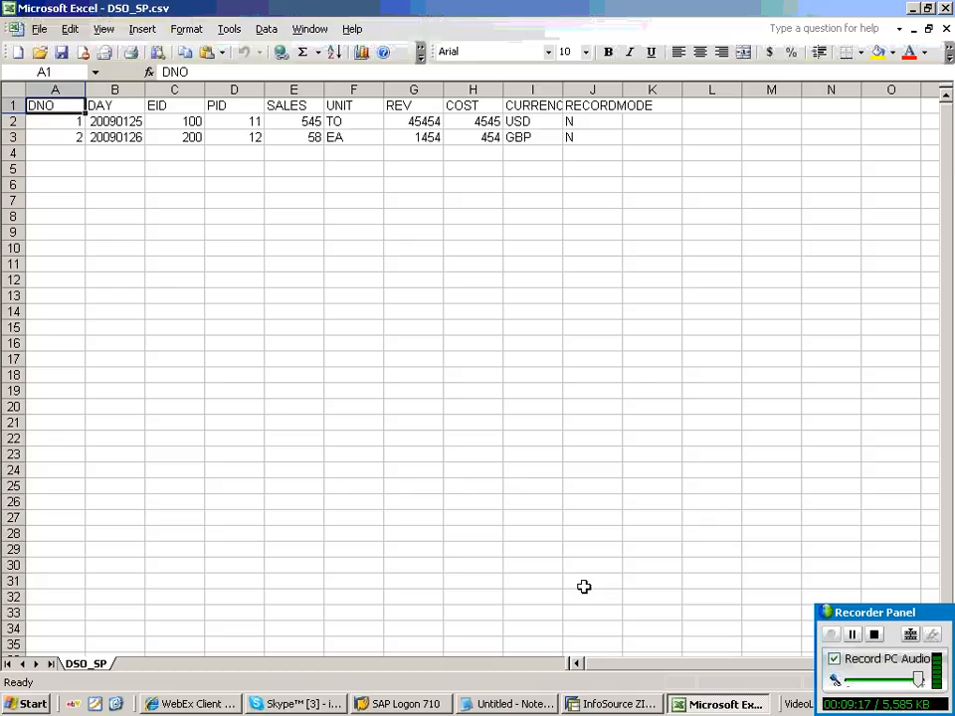
# Switch back to the SAP InfoSource and enter ZSP_SDNO and 0CALDAY as the first two InfoObjects of the transfer structure.
pyautogui.hotkey('alt', 'Tab')
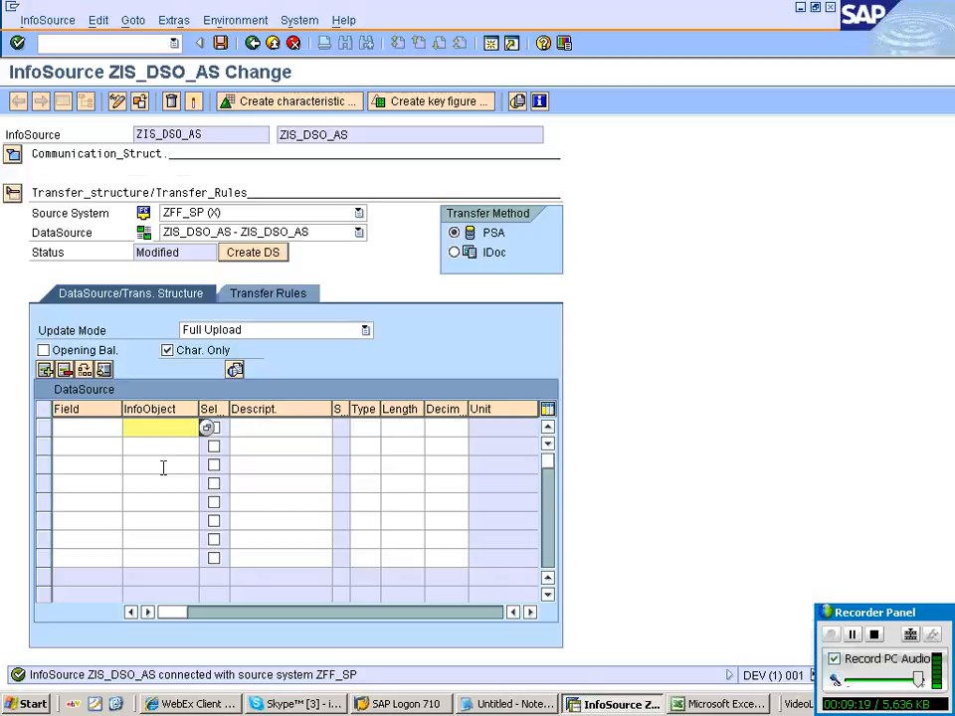
pyautogui.write('Z')
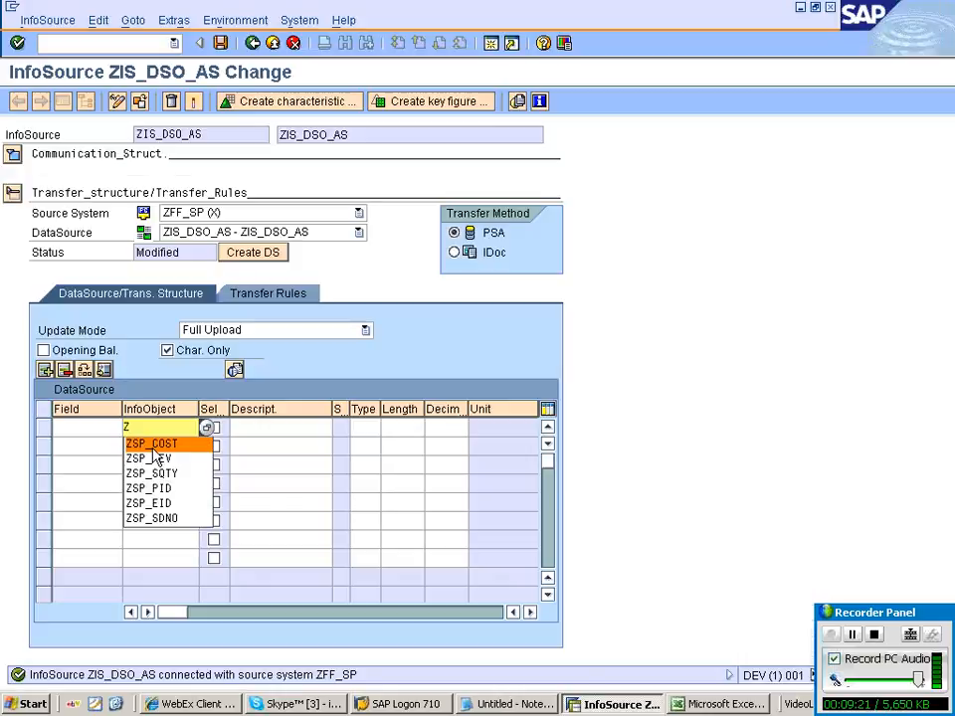
pyautogui.write('SP_SDN')
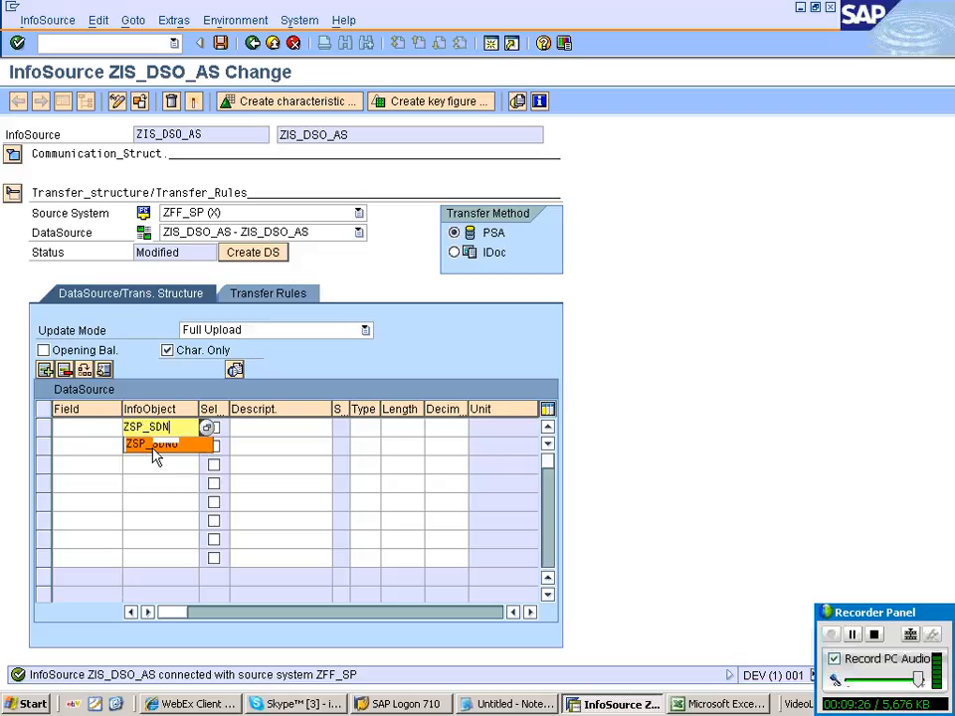
pyautogui.click(152, 446)
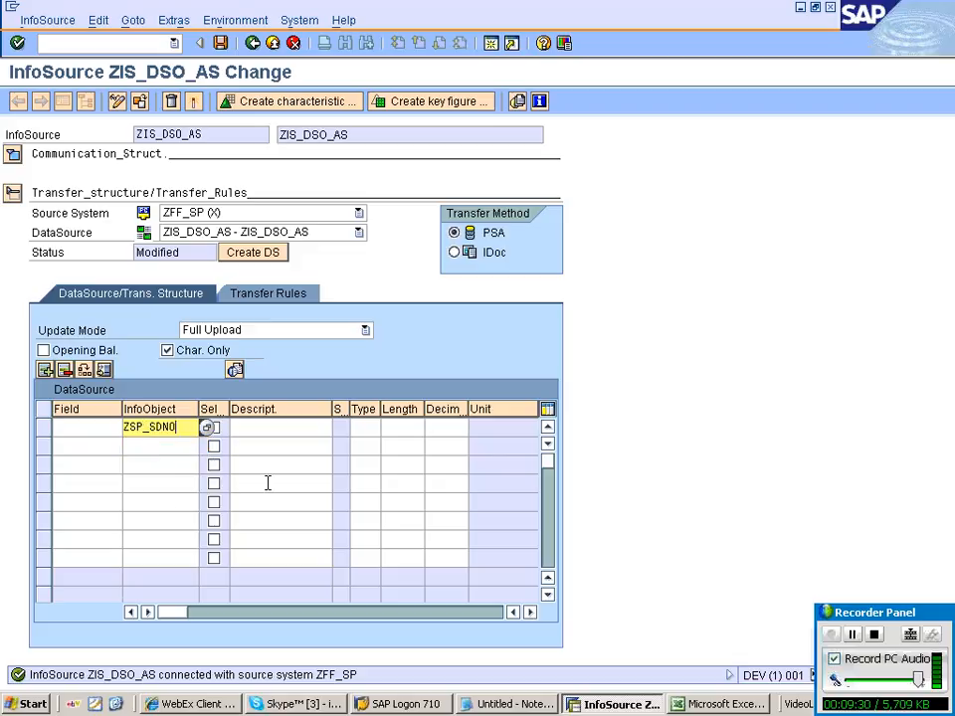
pyautogui.press('Down')
pyautogui.write('ZSP')
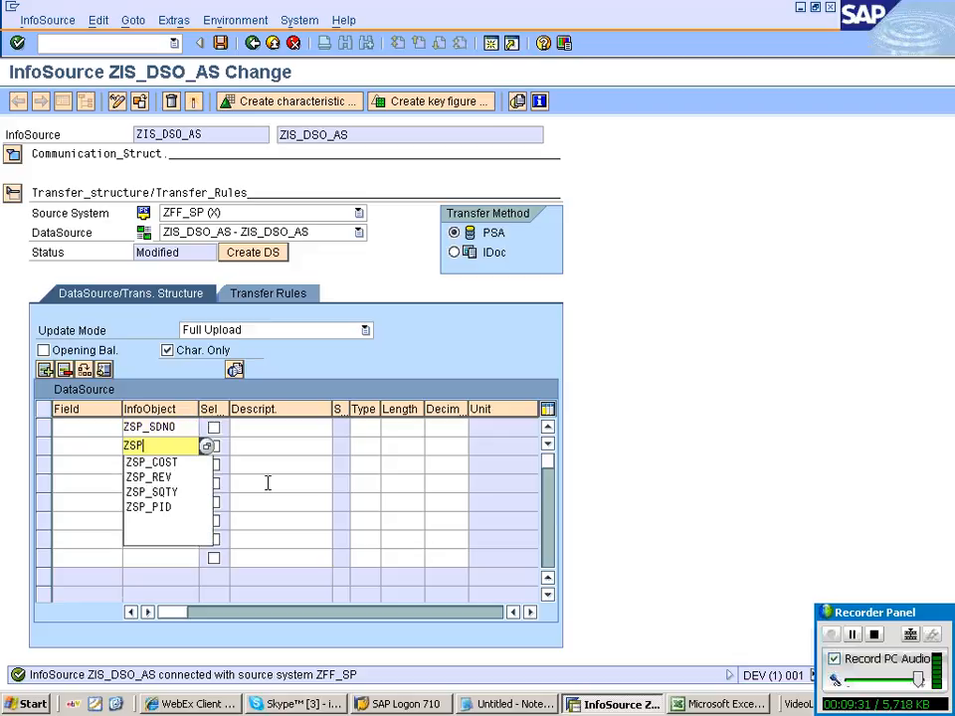
pyautogui.press('BackSpace')
pyautogui.press('BackSpace')
pyautogui.press('BackSpace')
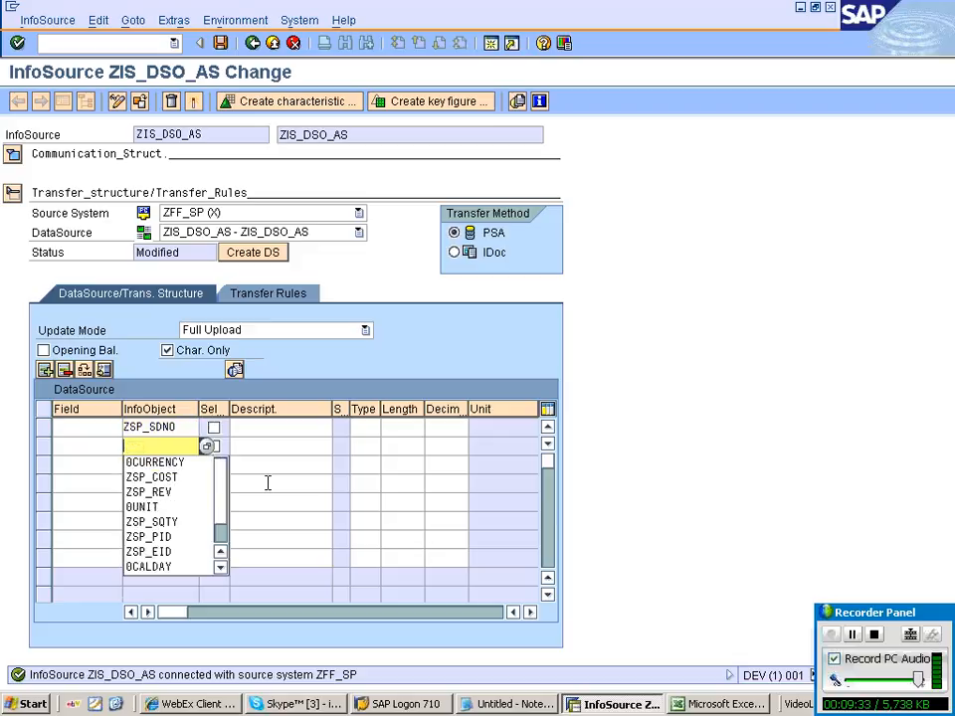
pyautogui.write('0CALDAY')
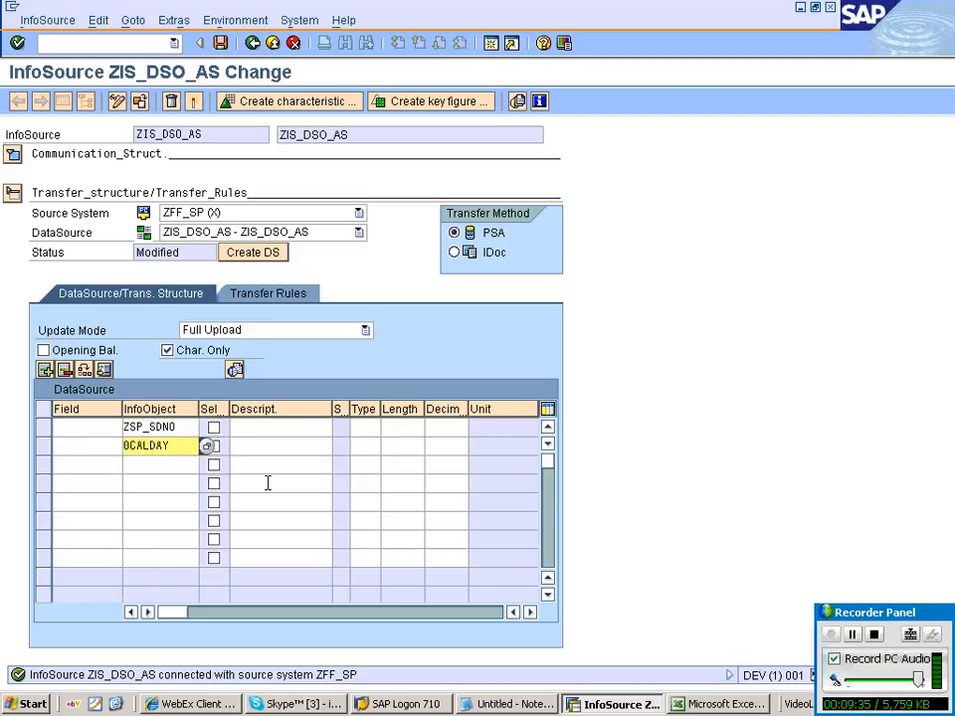
pyautogui.press('Down')
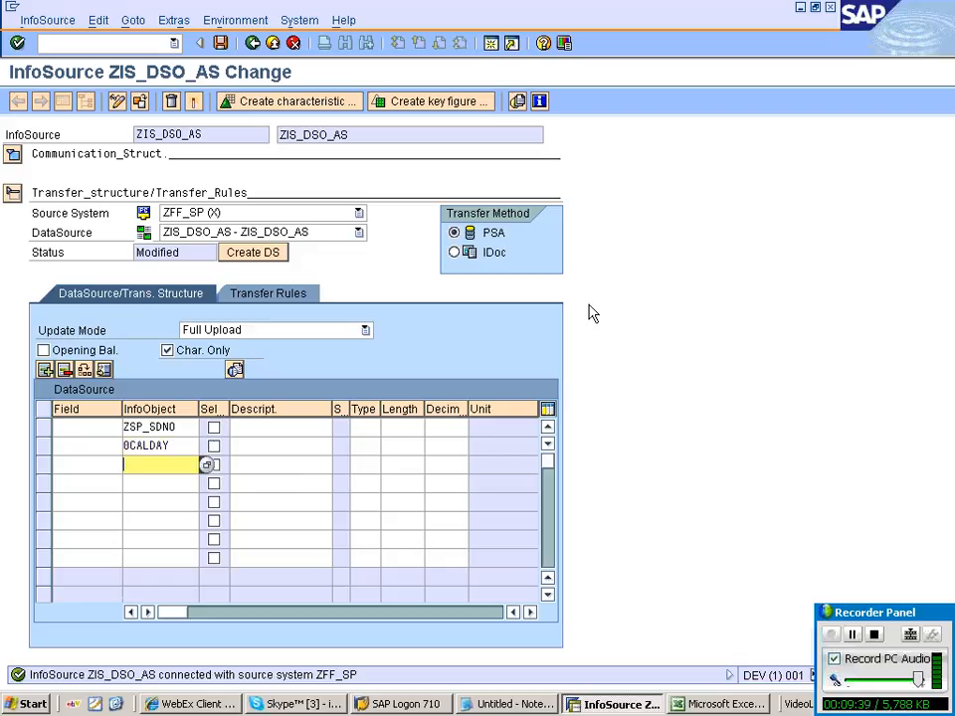
# Start transaction RSA1 in a second SAP session and select InfoArea ZSP_IA_SD in the InfoObjects tree.
pyautogui.press('Return')
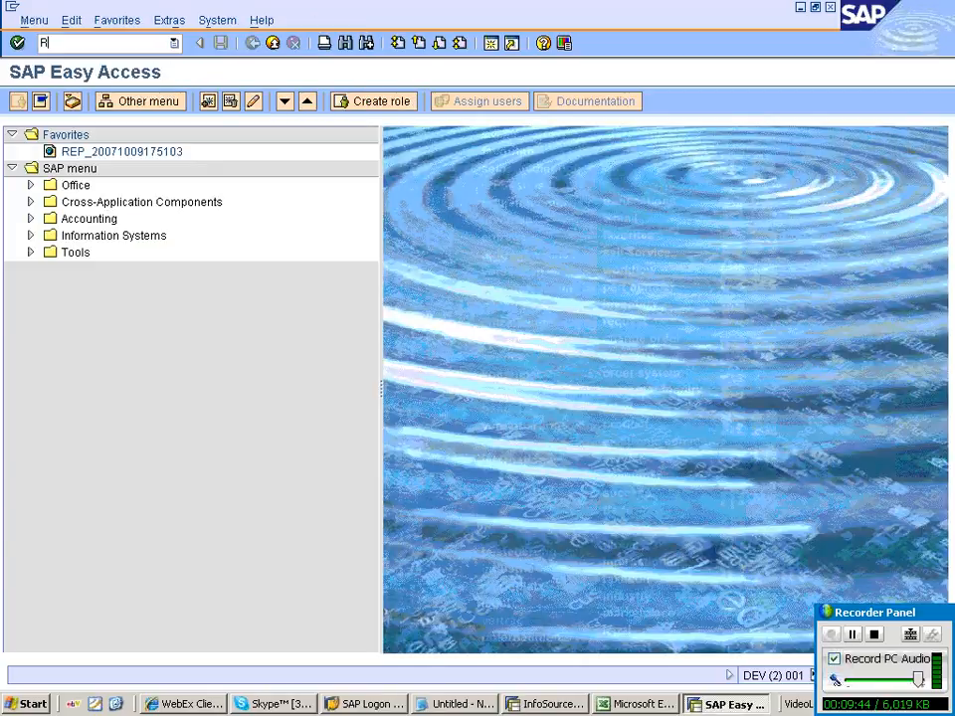
pyautogui.write('SA1')
pyautogui.press('Return')
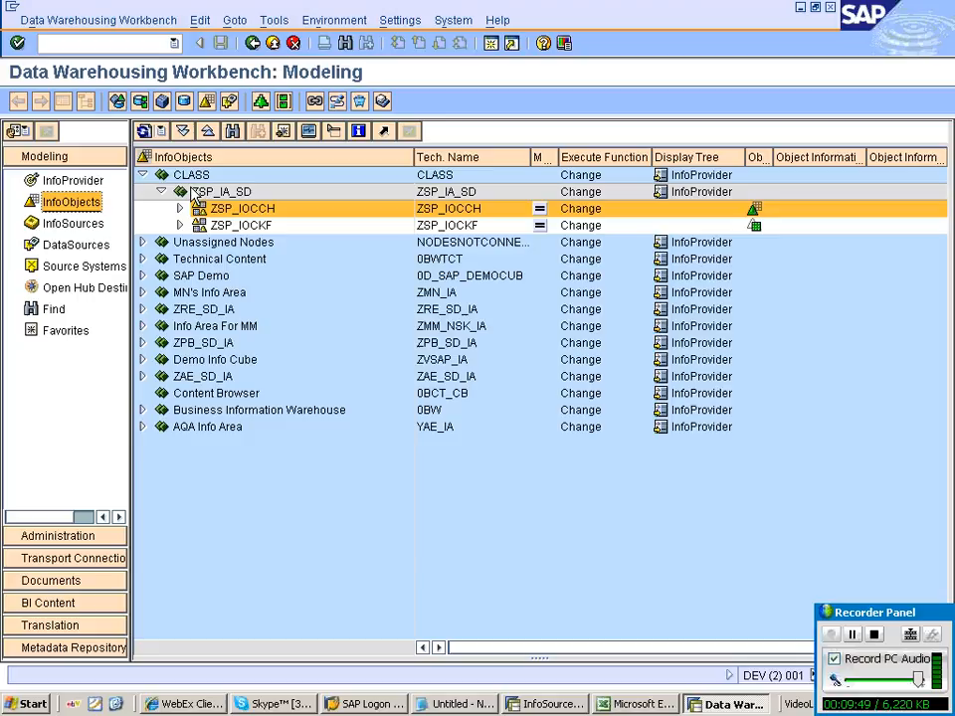
pyautogui.click(195, 192)
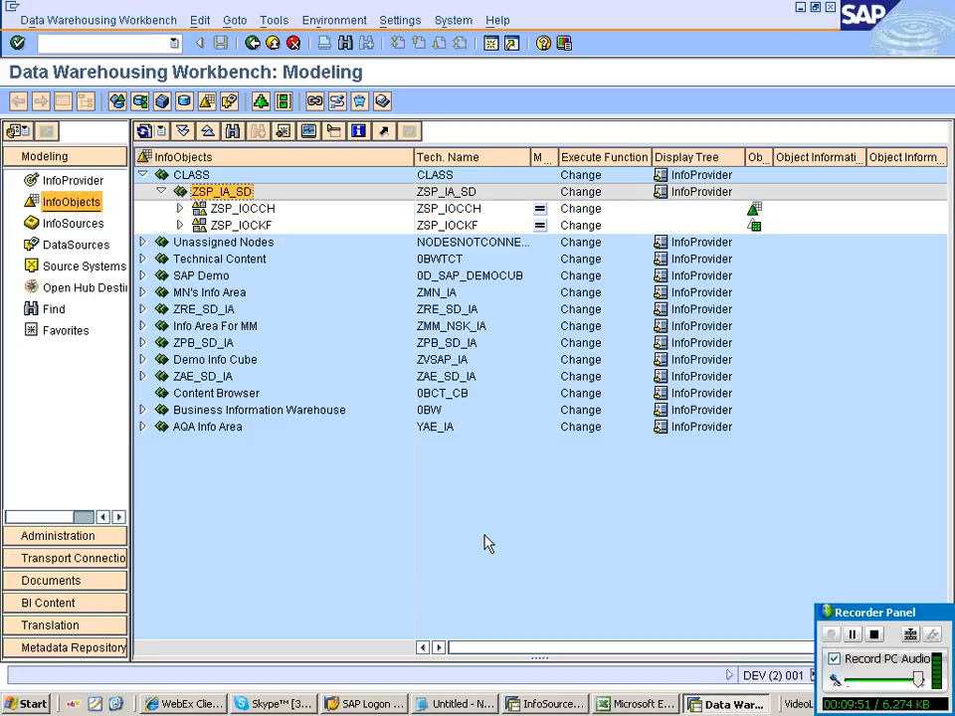
# Return to the InfoSource session and enter ZSP_EID and ZSP_PID as the third and fourth InfoObjects.
pyautogui.click(548, 704)
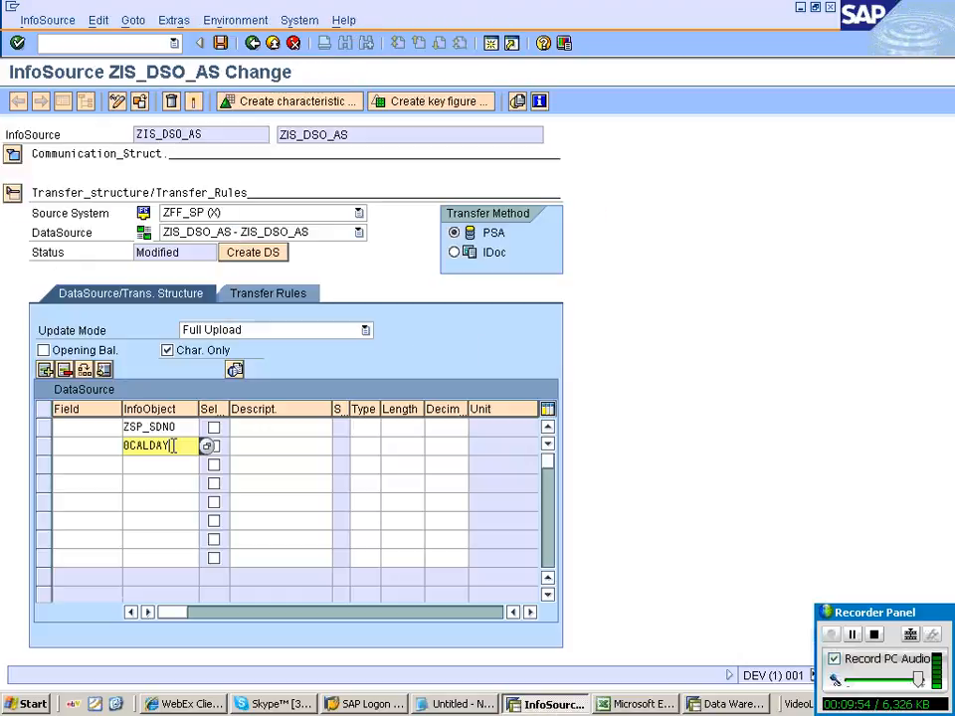
pyautogui.click(149, 464)
pyautogui.write('ZS')
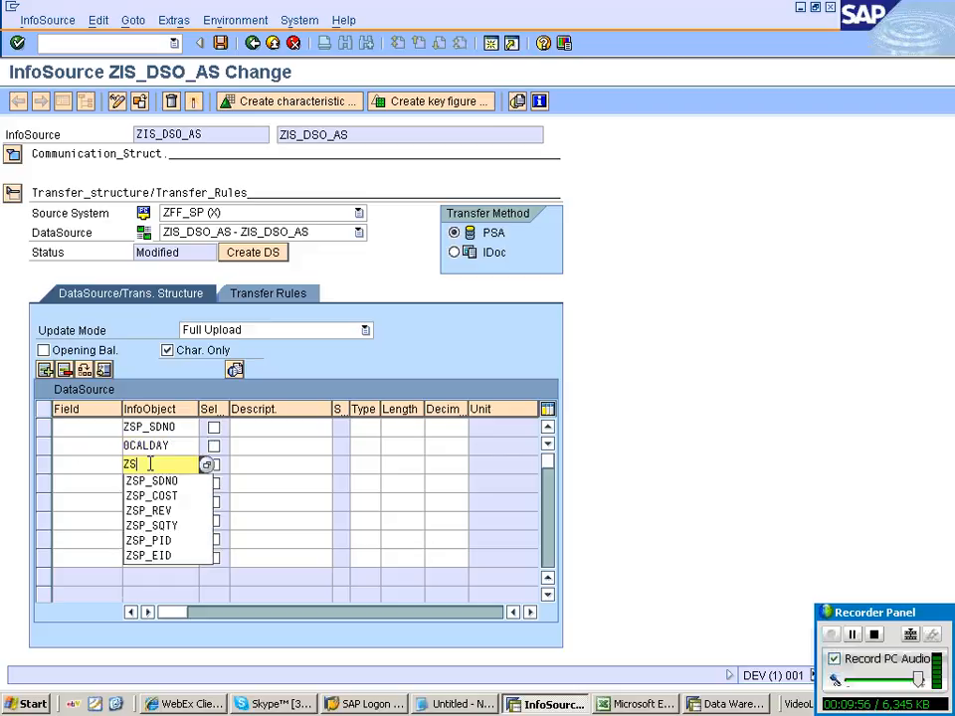
pyautogui.write('P_EID')
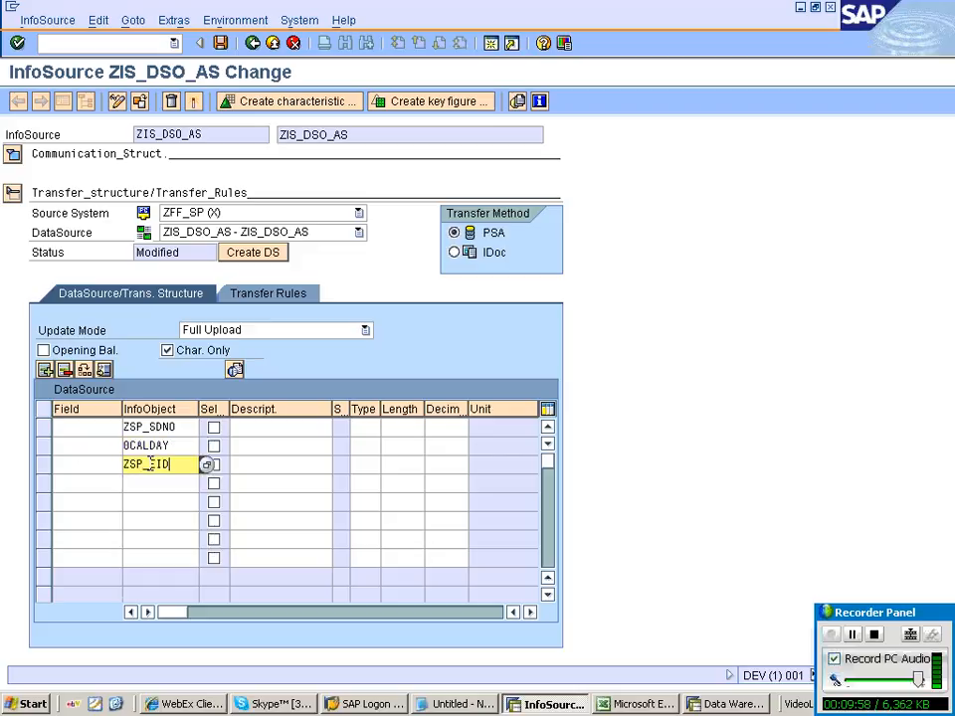
pyautogui.press('Down')
pyautogui.write('ZSP_PI')
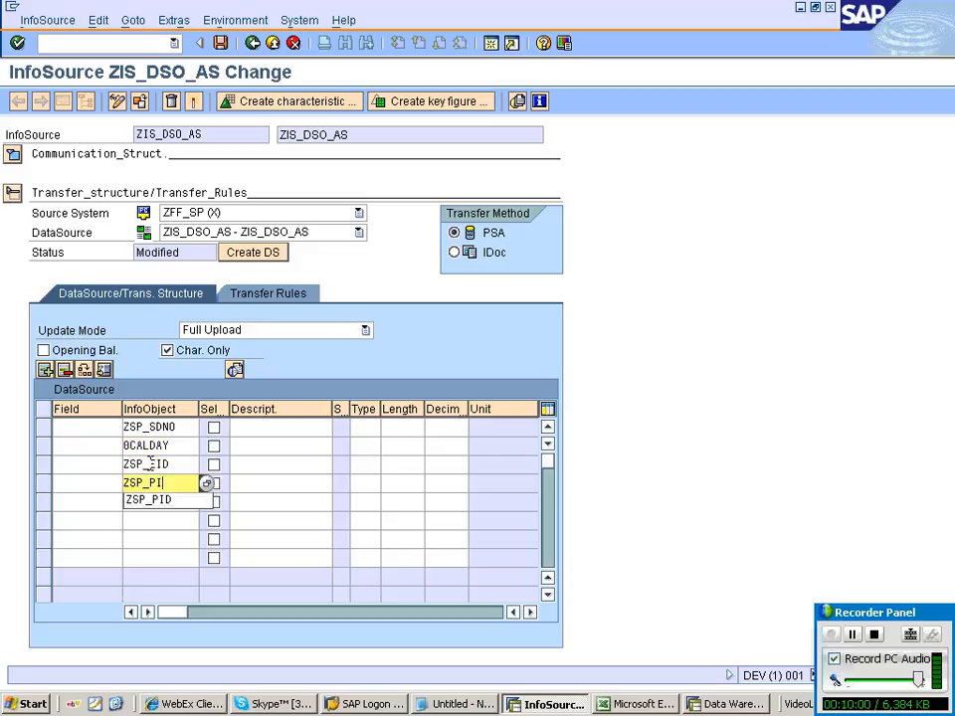
pyautogui.write('D')
# Enter ZSP_SQTY and 0UNIT as the fifth and sixth InfoObjects of the transfer structure.
pyautogui.click(149, 509)
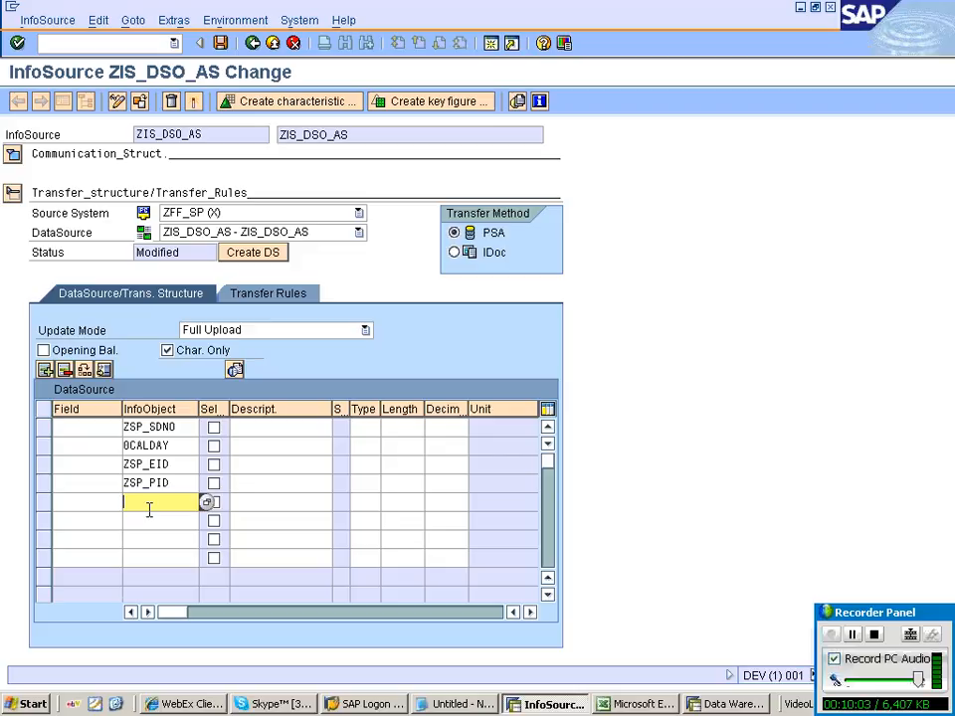
pyautogui.write('ZSP_S')
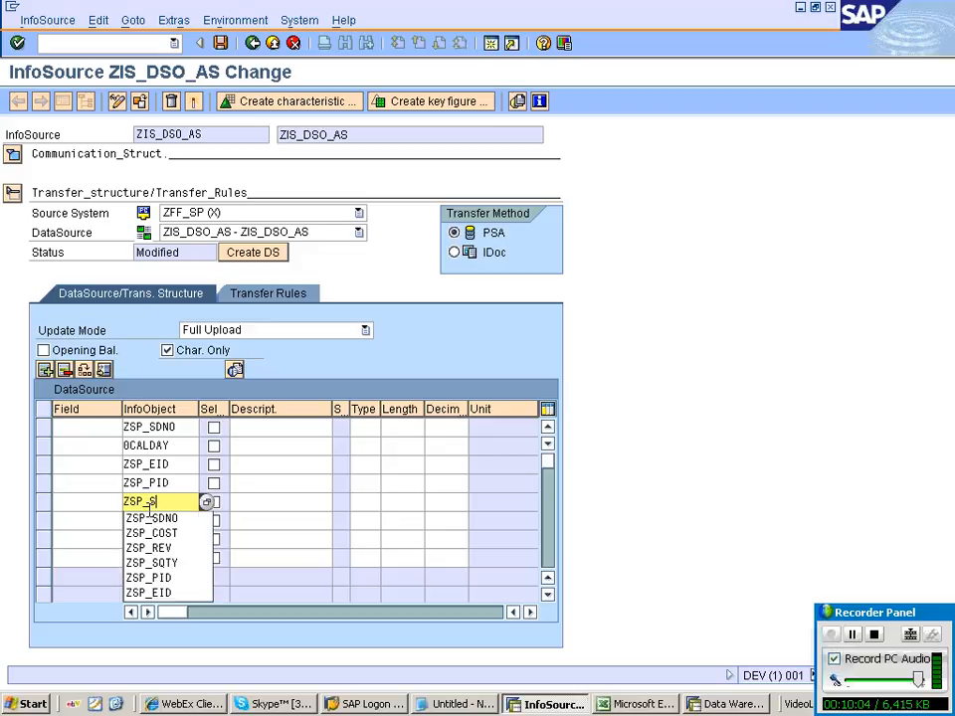
pyautogui.write('QTY')
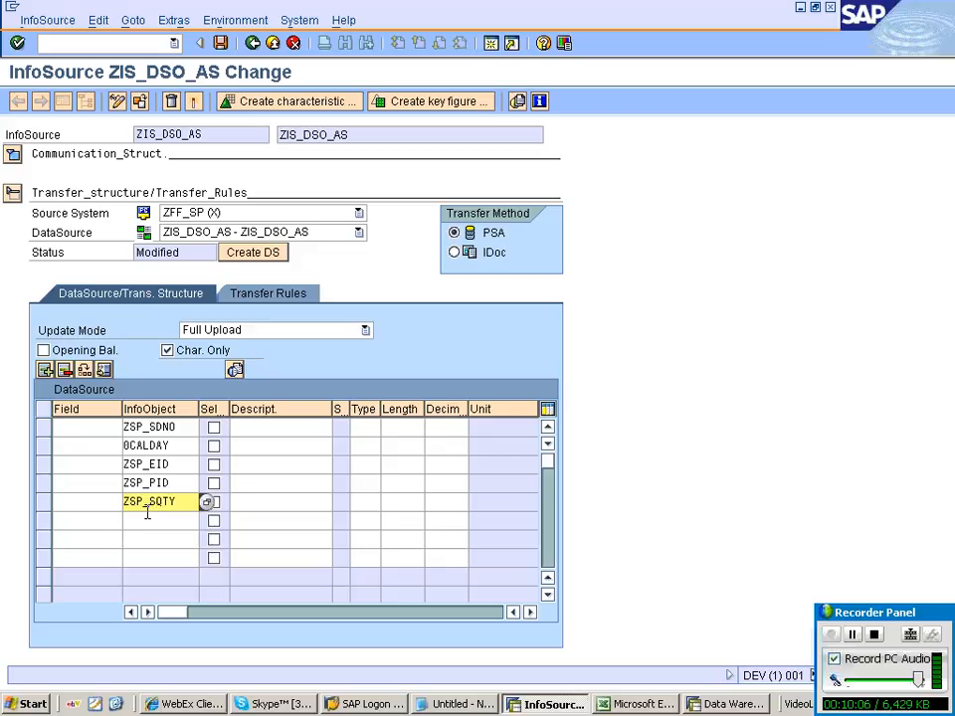
pyautogui.click(146, 514)
pyautogui.write('0U')
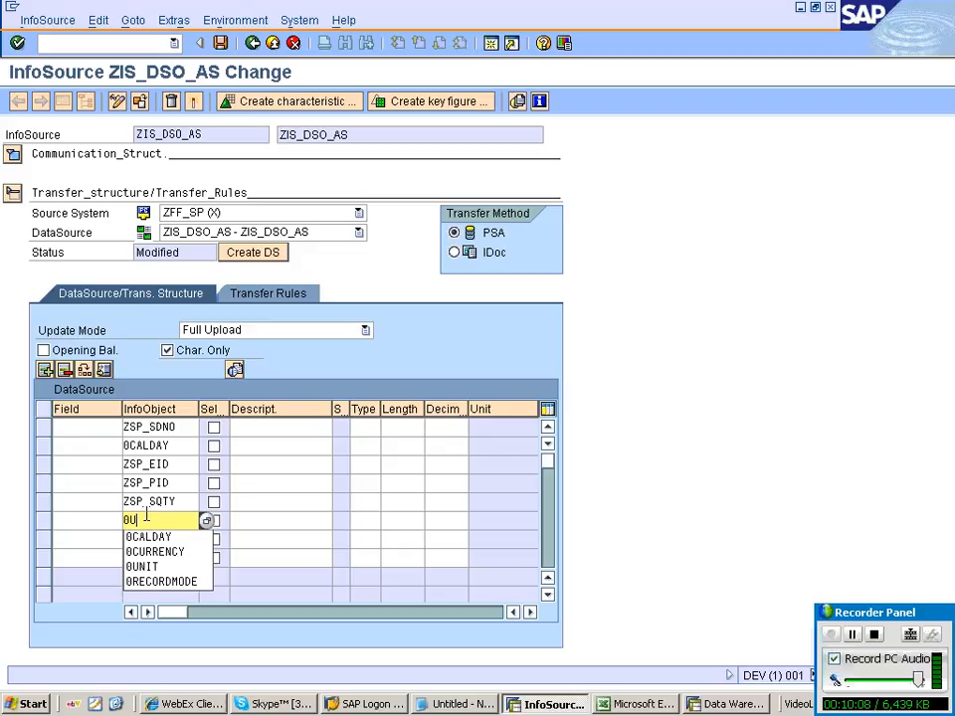
pyautogui.write('NIT')
# Enter ZSP_REV and ZSP_COST as the seventh and eighth InfoObjects and confirm the transfer structure entries.
pyautogui.click(141, 539)
pyautogui.write('ZSP')
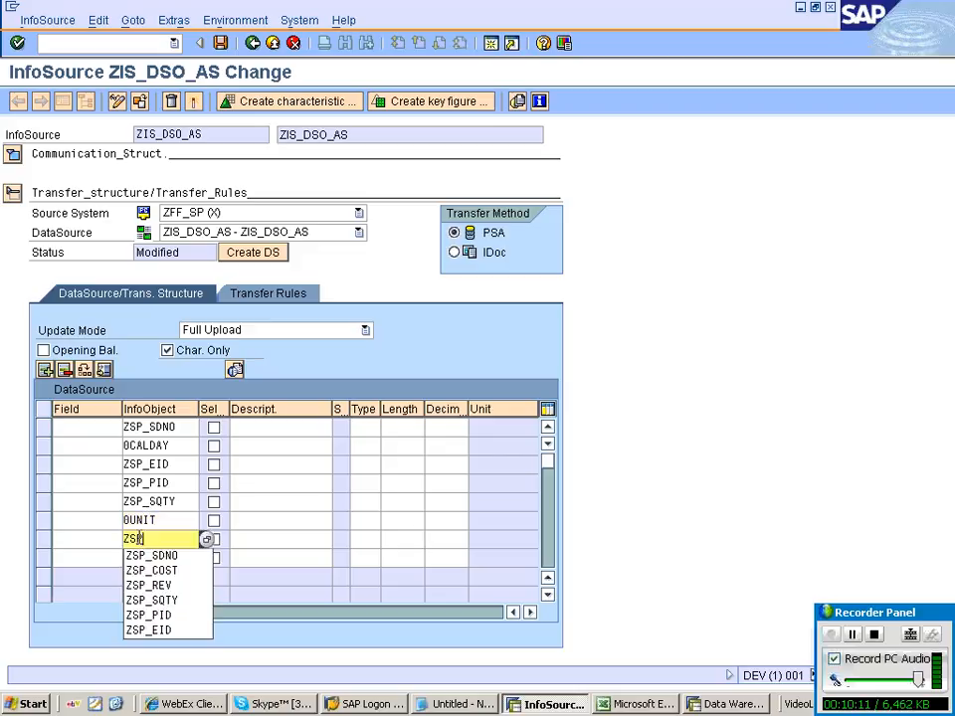
pyautogui.write('_REV')
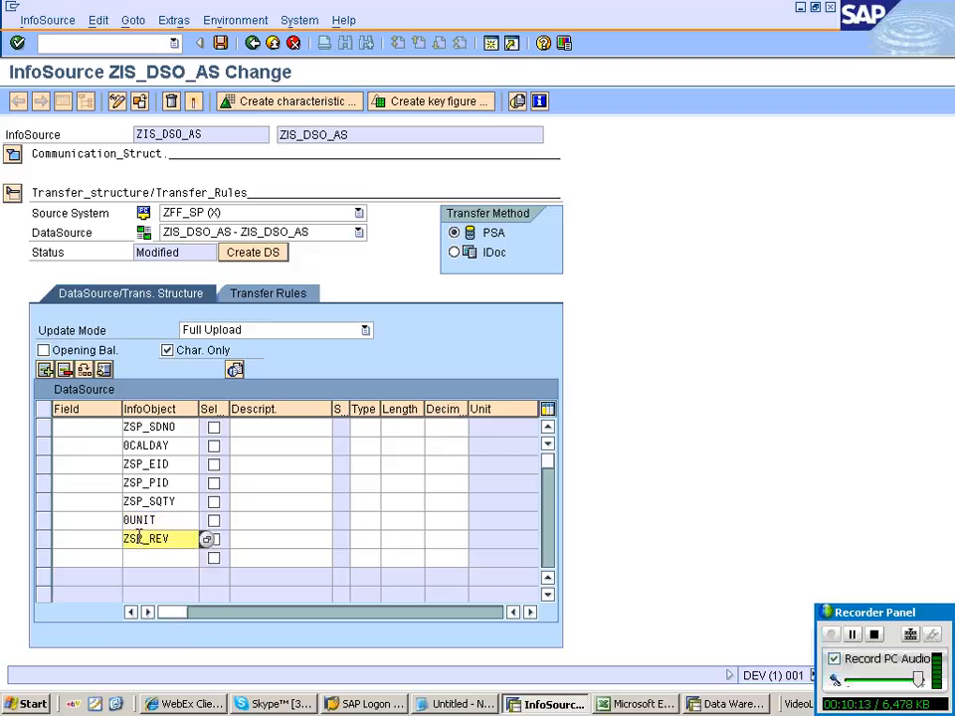
pyautogui.press('Down')
pyautogui.write('ZSP_COS')
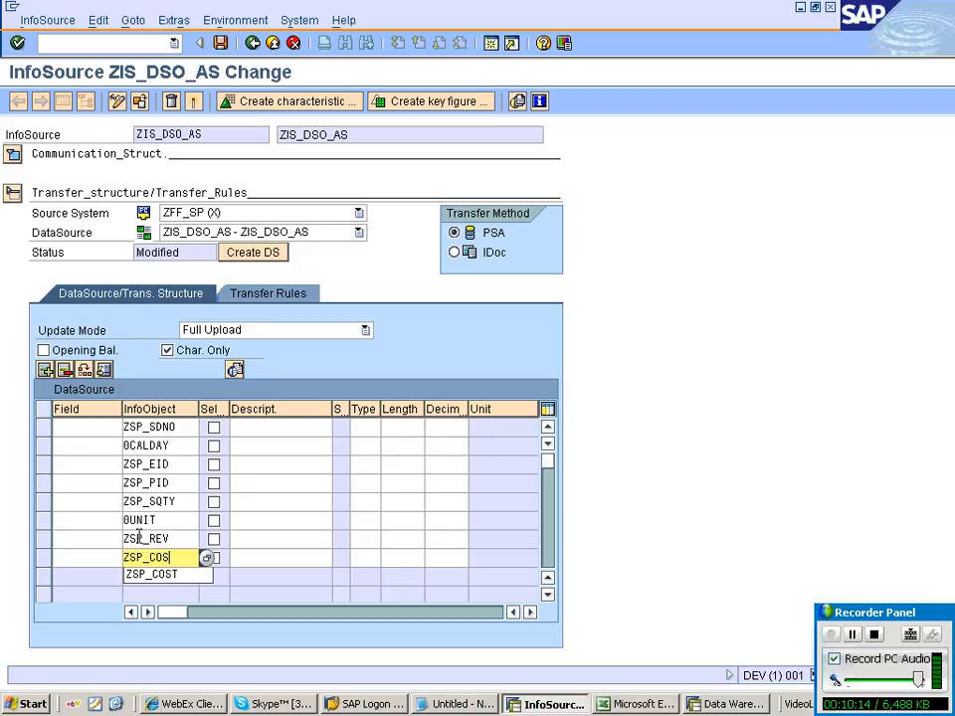
pyautogui.write('T')
pyautogui.press('Return')
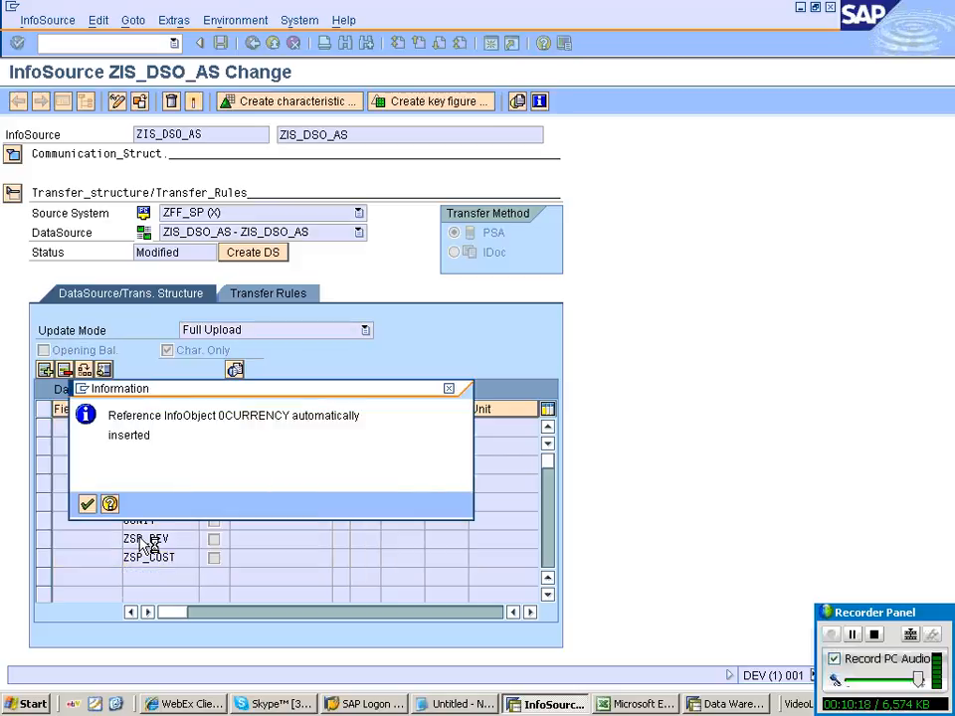
pyautogui.press('Return')
# Check the last column of DSO_SP.csv in Excel, switch back to SAP and add InfoObject 0RECORDMODE in the tenth transfer structure row.
pyautogui.click(183, 594)
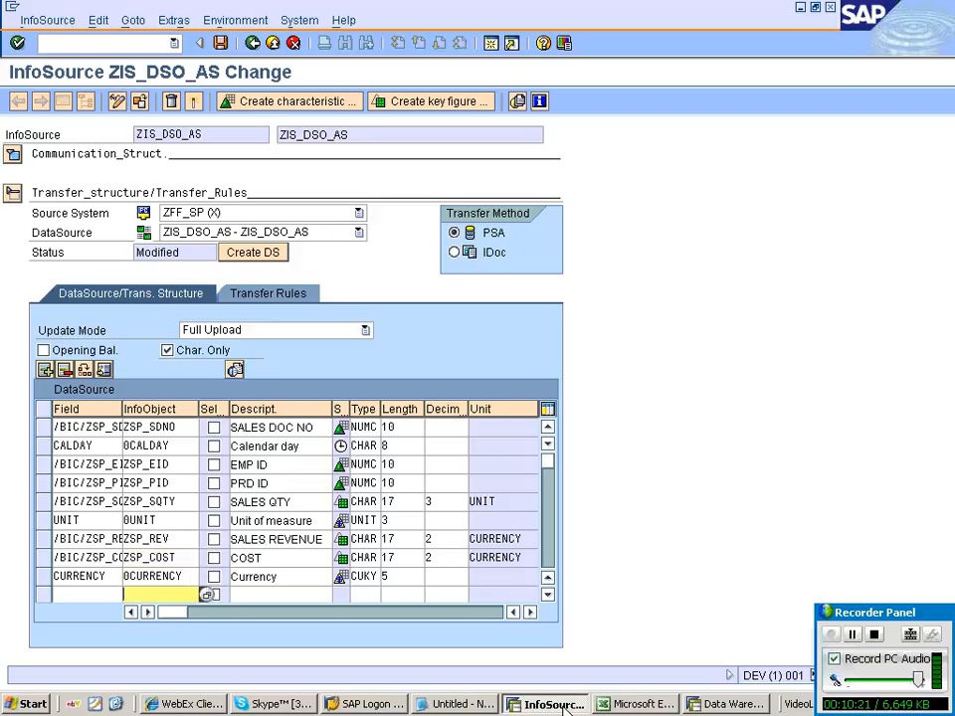
pyautogui.click(637, 703)
pyautogui.click(597, 89)
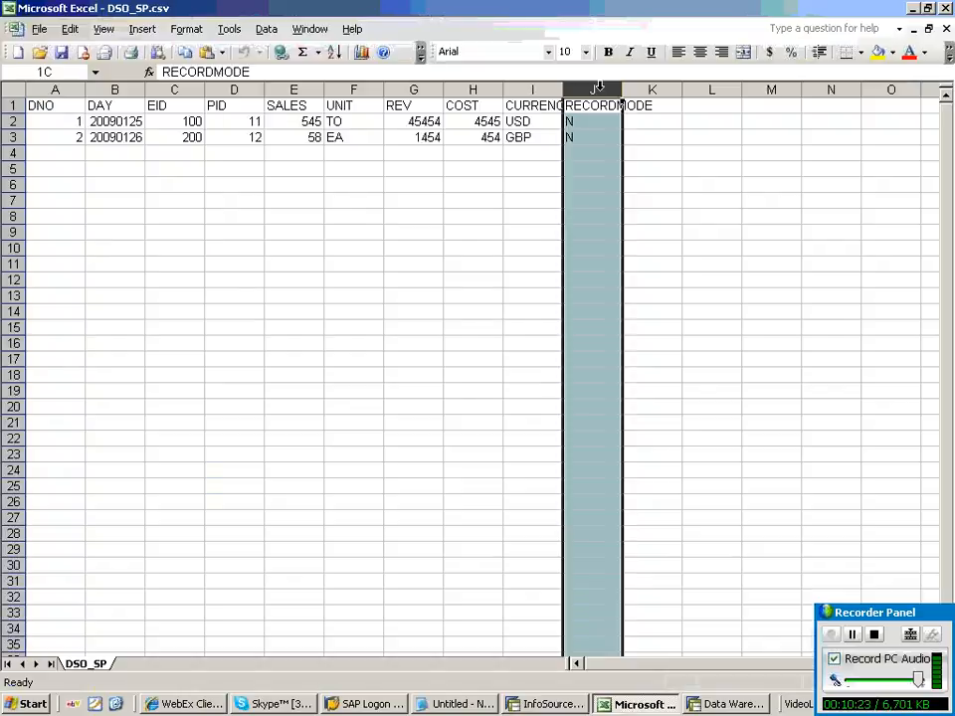
pyautogui.click(550, 704)
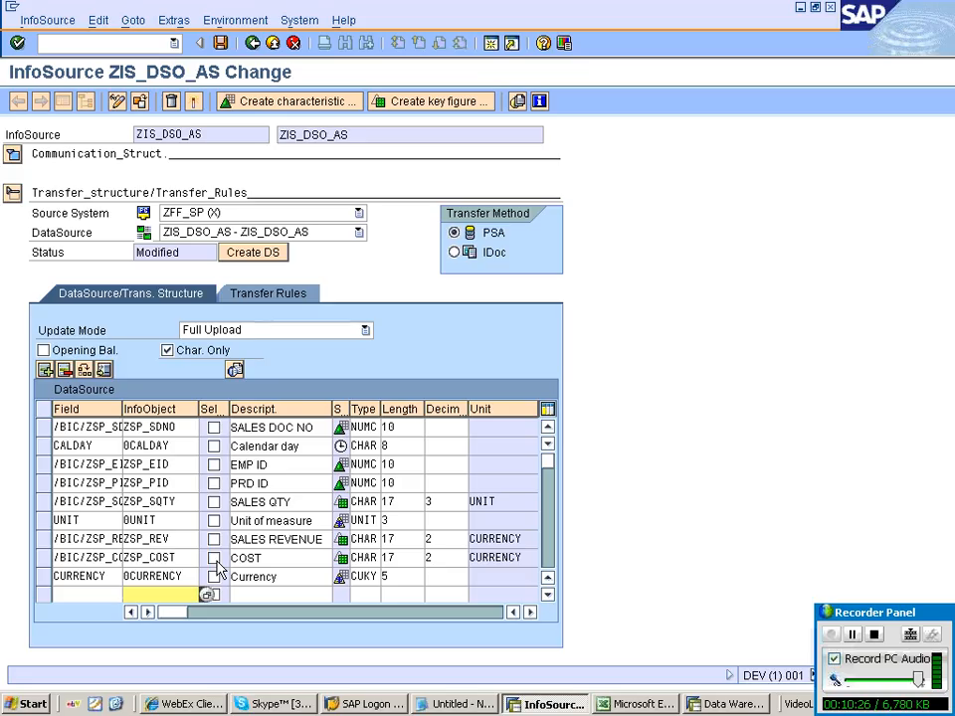
pyautogui.write('0RECO')
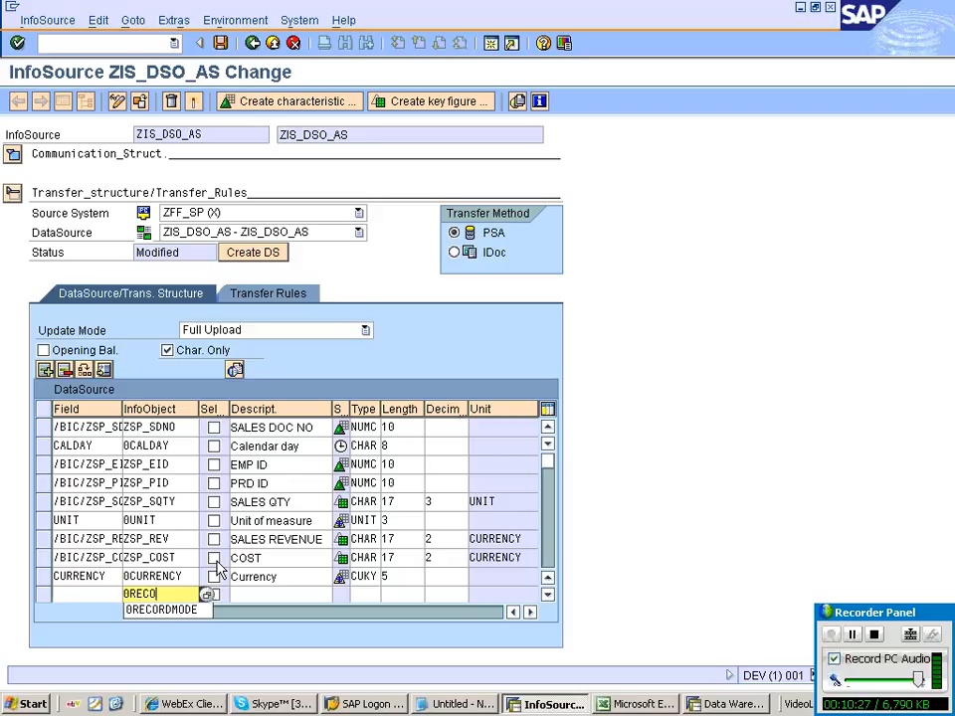
pyautogui.press('Down')
pyautogui.press('Return')
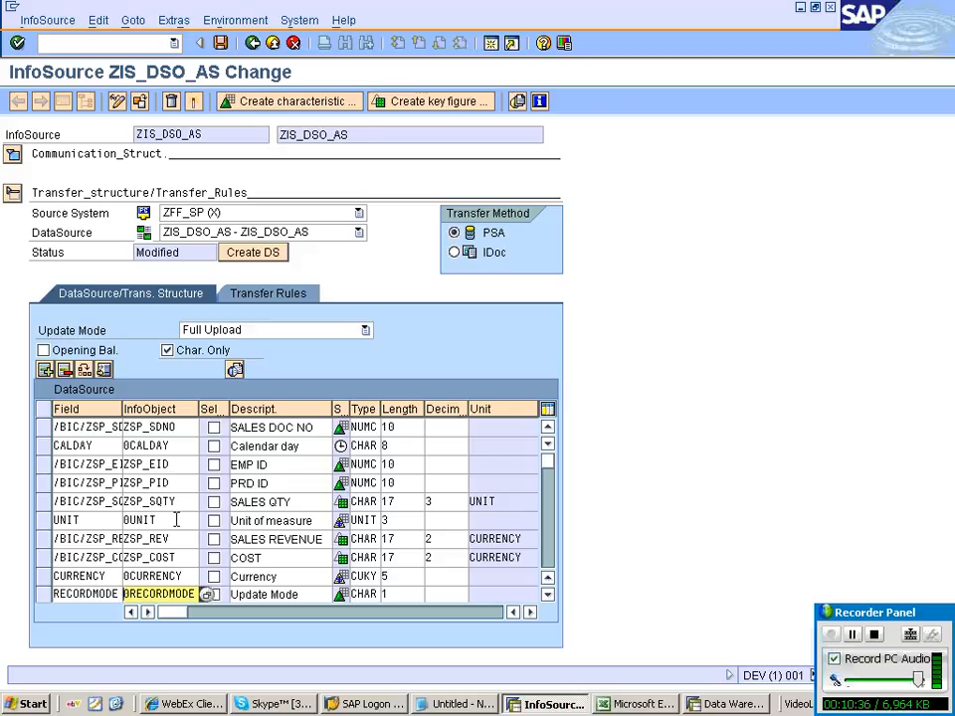
pyautogui.click(274, 704)
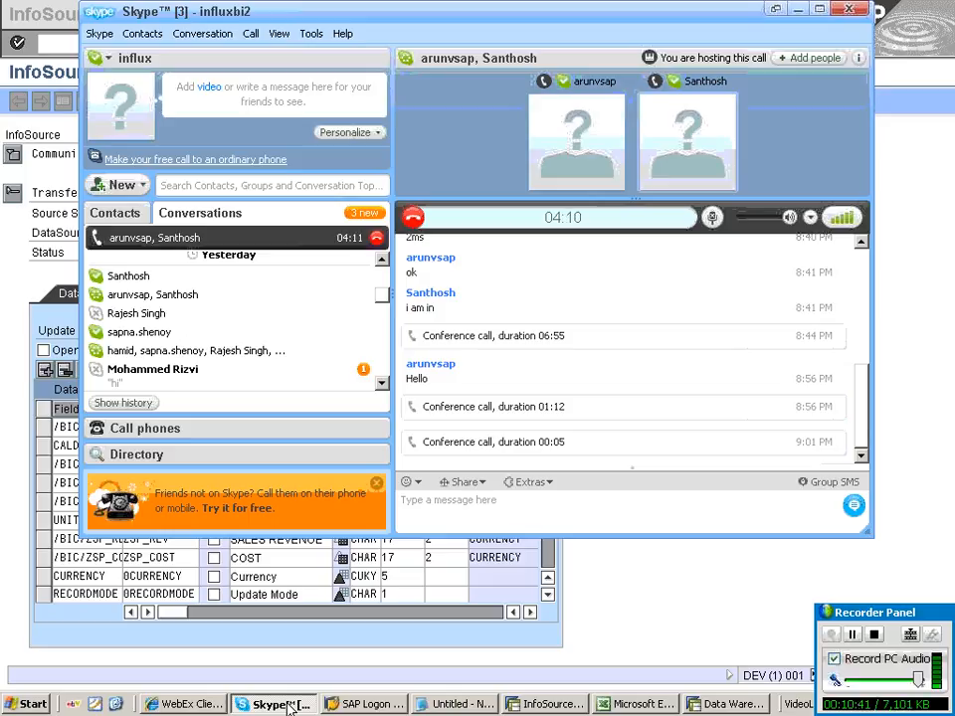
pyautogui.click(287, 706)
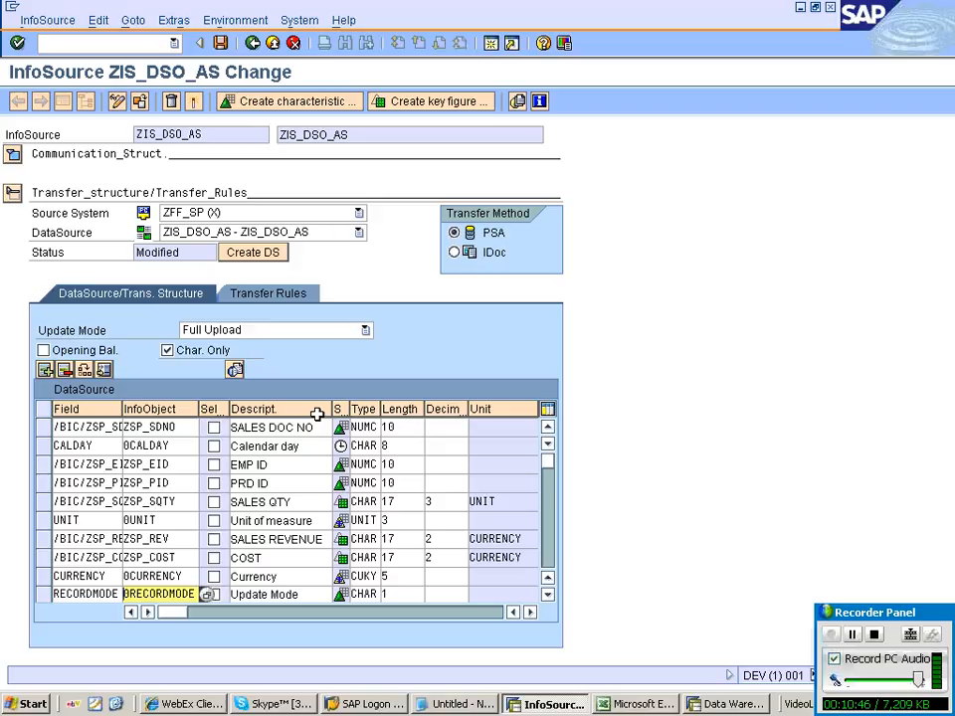
# Close the DSO_SP.csv workbook in Excel and propose transfer rules for the InfoObjects of ZIS_DSO_AS in SAP.
pyautogui.click(664, 702)
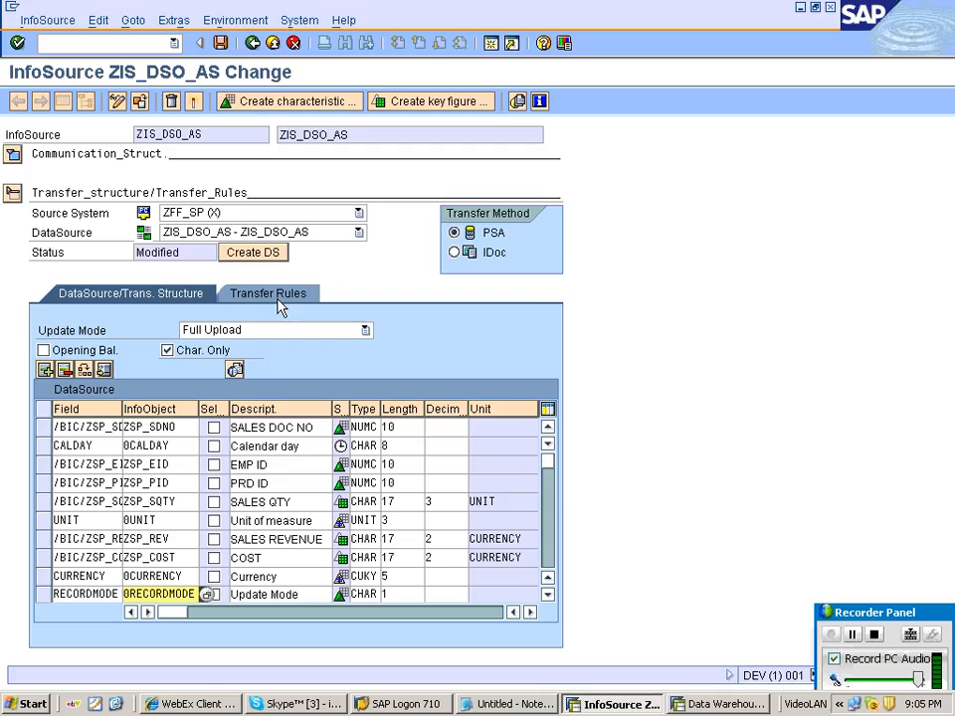
pyautogui.click(284, 296)
pyautogui.click(325, 448)
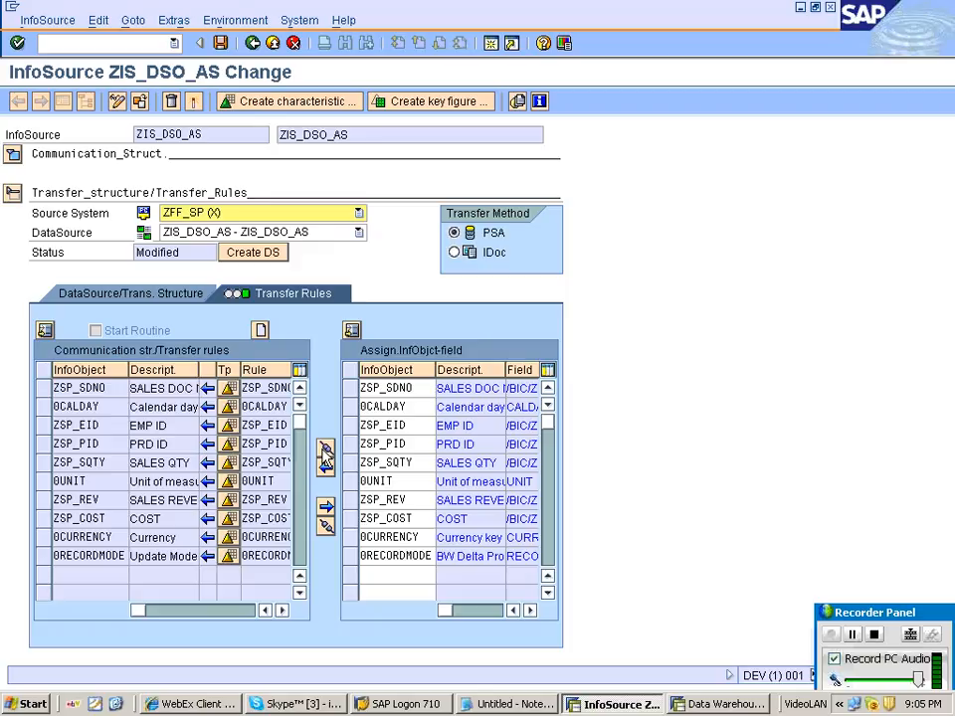
# Expand the communication structure of ZIS_DSO_AS, activate the InfoSource with its transfer rules, and return to the InfoSources tree.
pyautogui.click(13, 154)
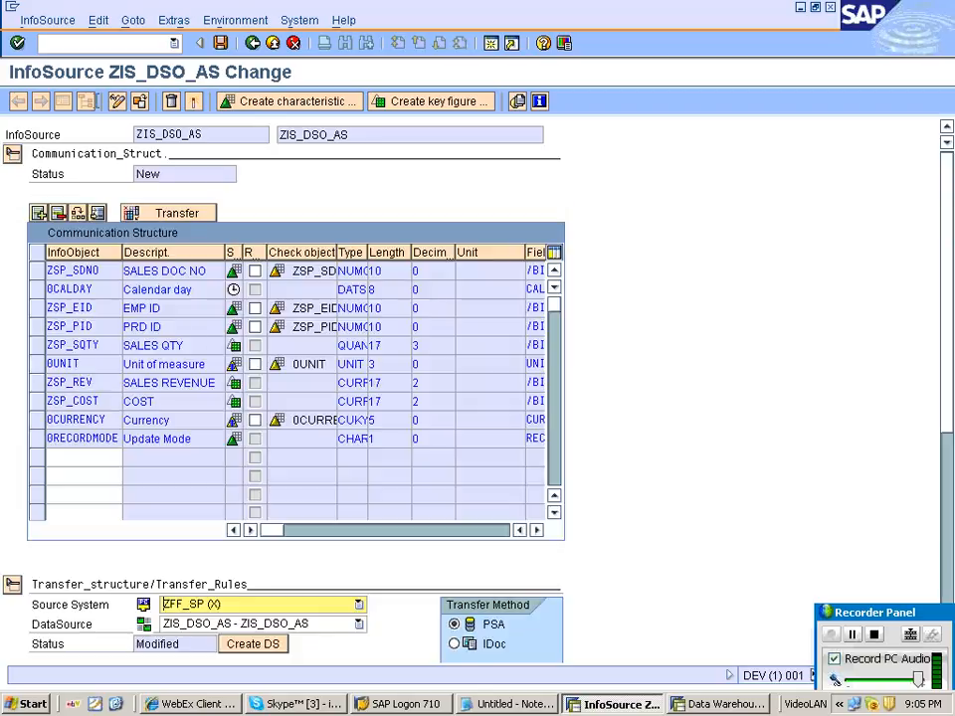
pyautogui.click(217, 217)
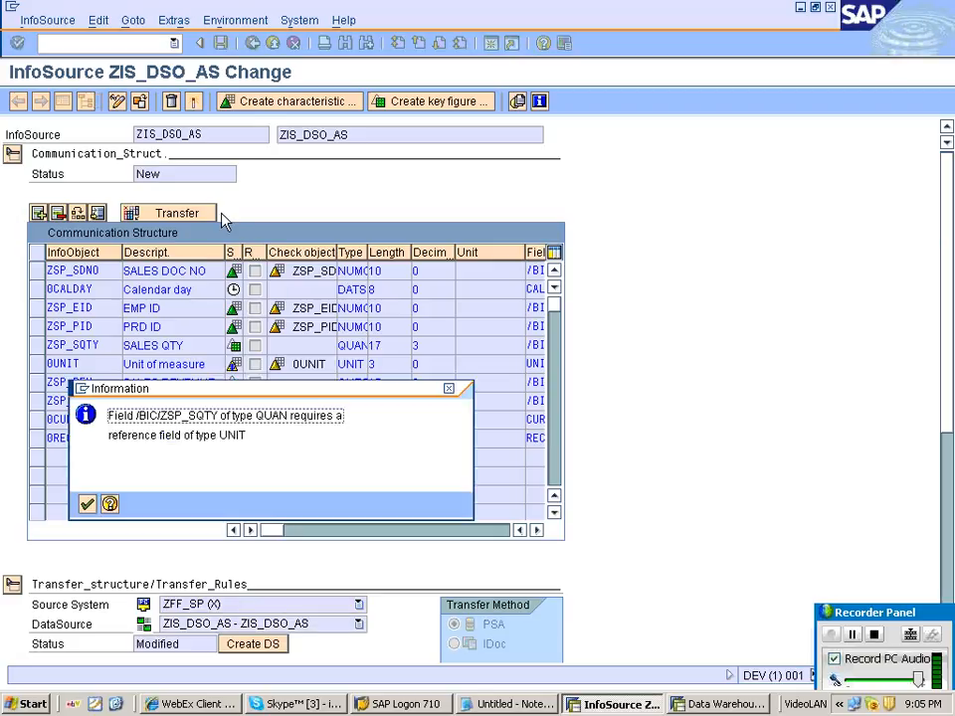
pyautogui.moveTo(256, 416); pyautogui.dragTo(323, 415)
pyautogui.doubleClick(233, 434)
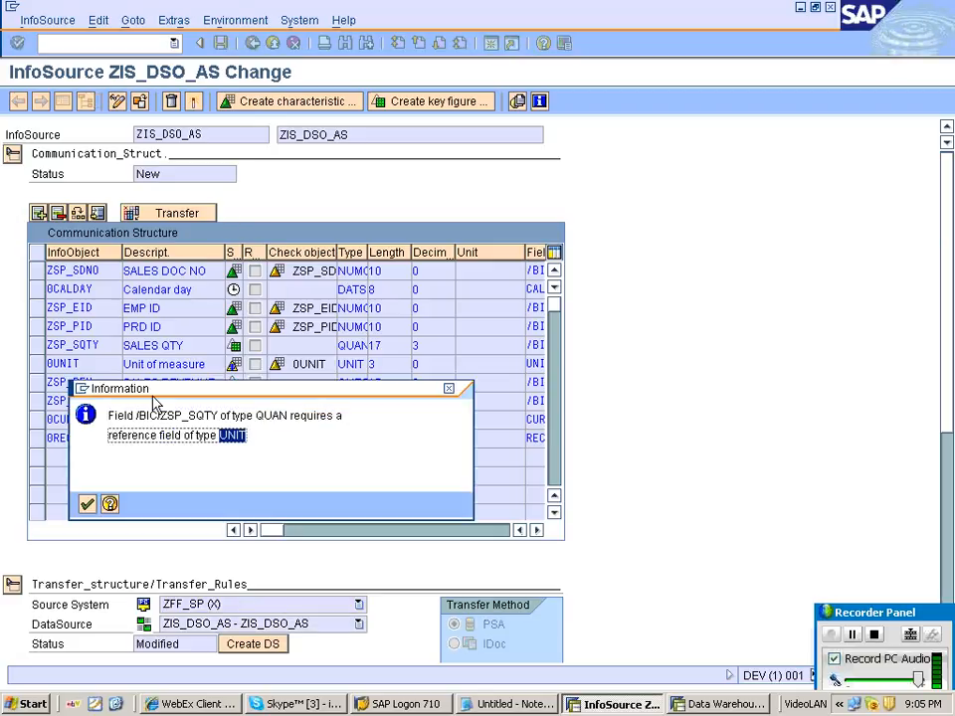
pyautogui.click(85, 505)
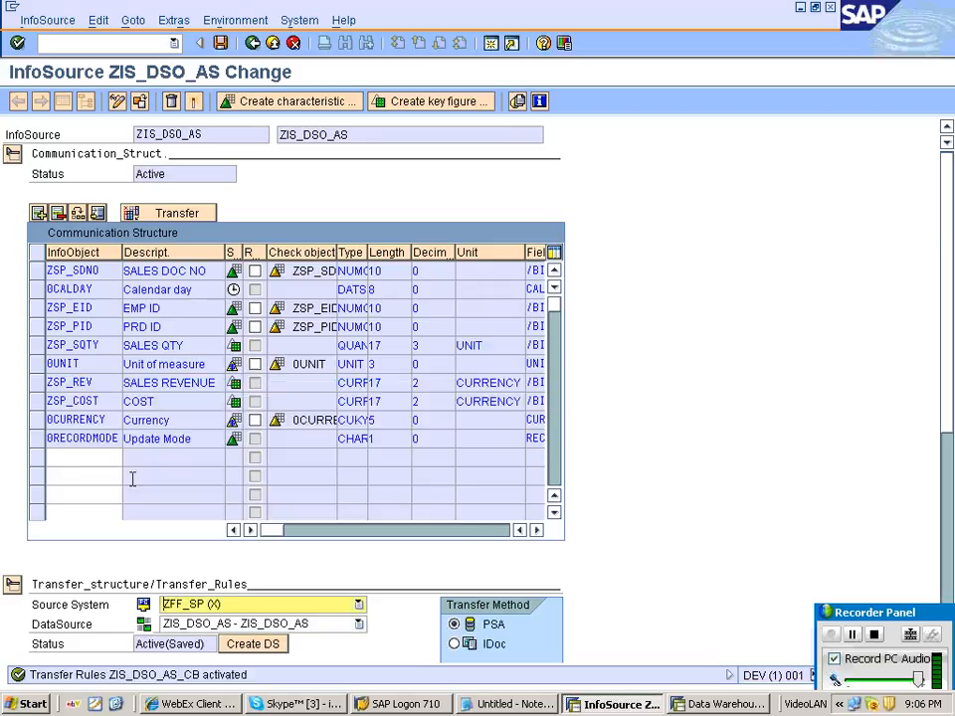
pyautogui.press('F3')
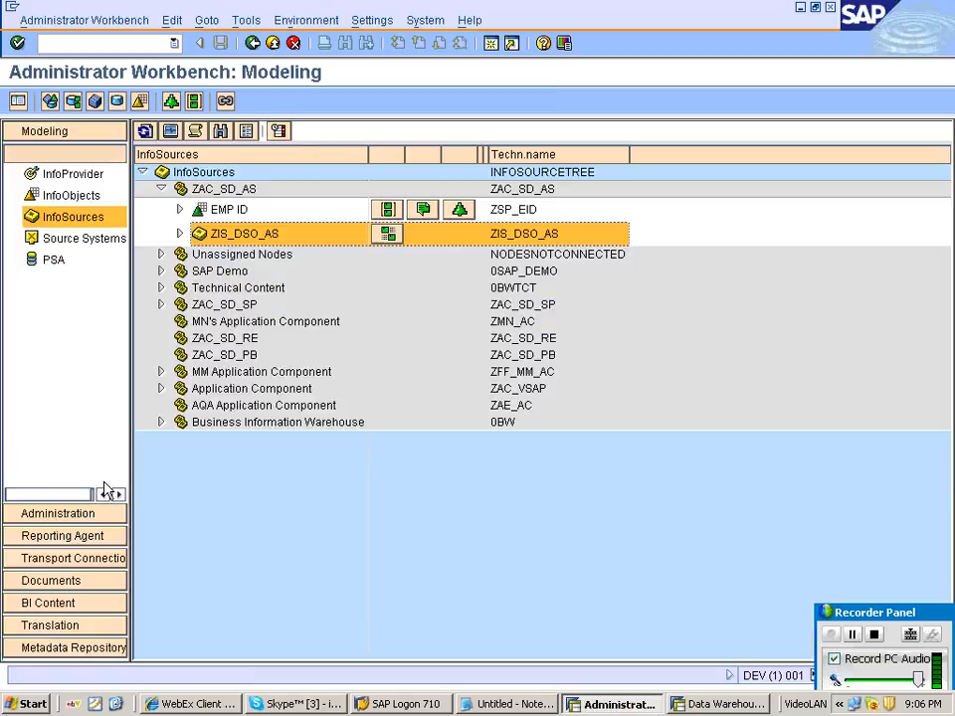
# Check the source system assigned under ZIS_DSO_AS, and review the update rules step and data flow in the Notepad notes.
pyautogui.click(179, 233)
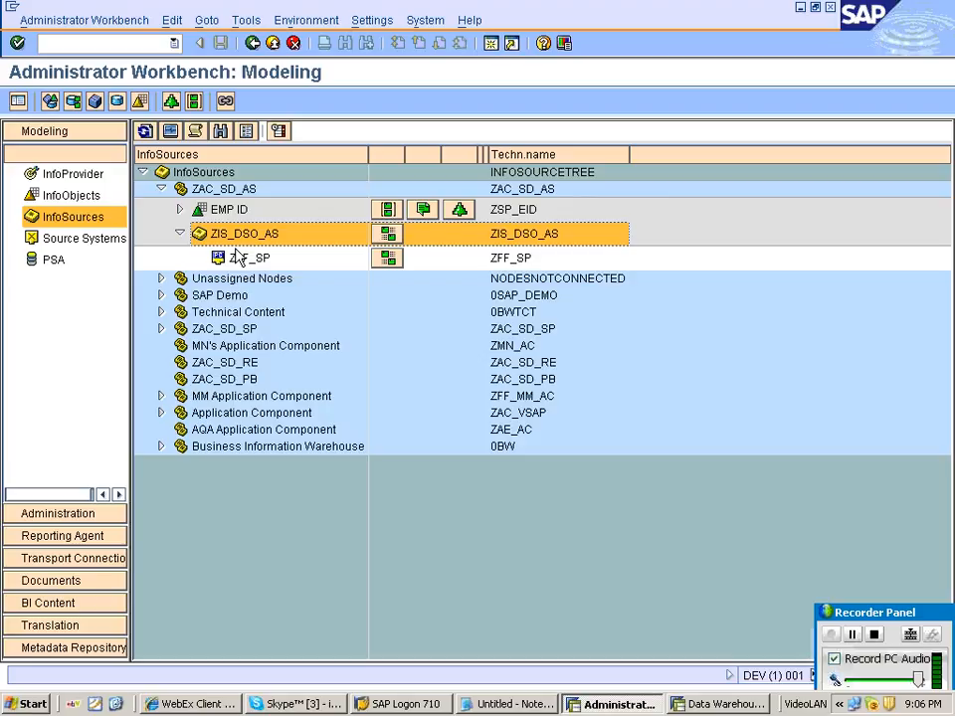
pyautogui.click(247, 259)
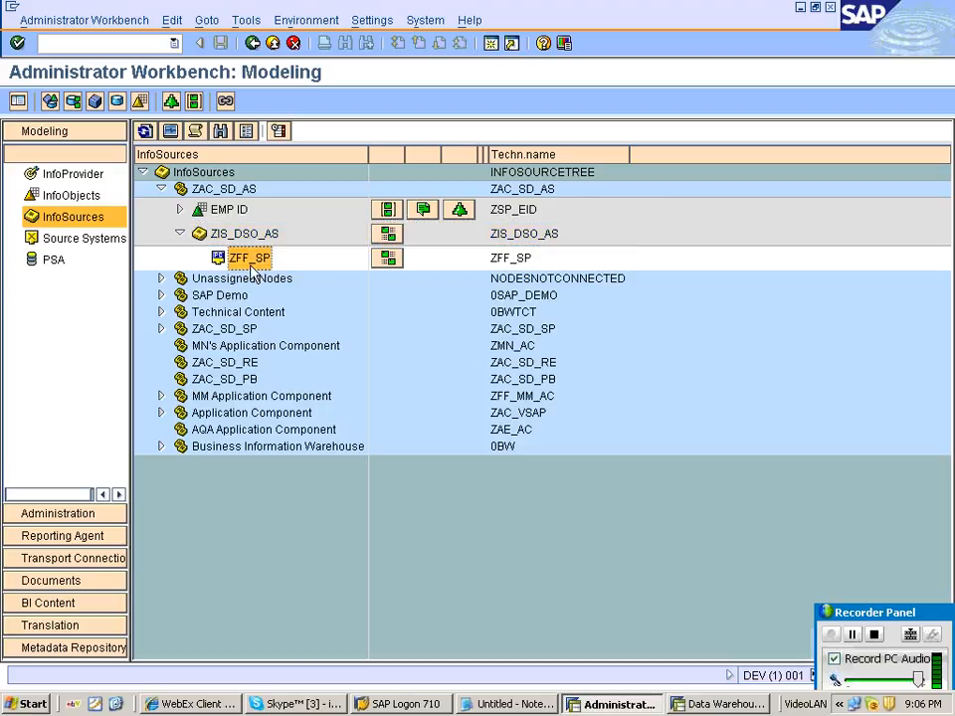
pyautogui.hotkey('alt', 'Tab')
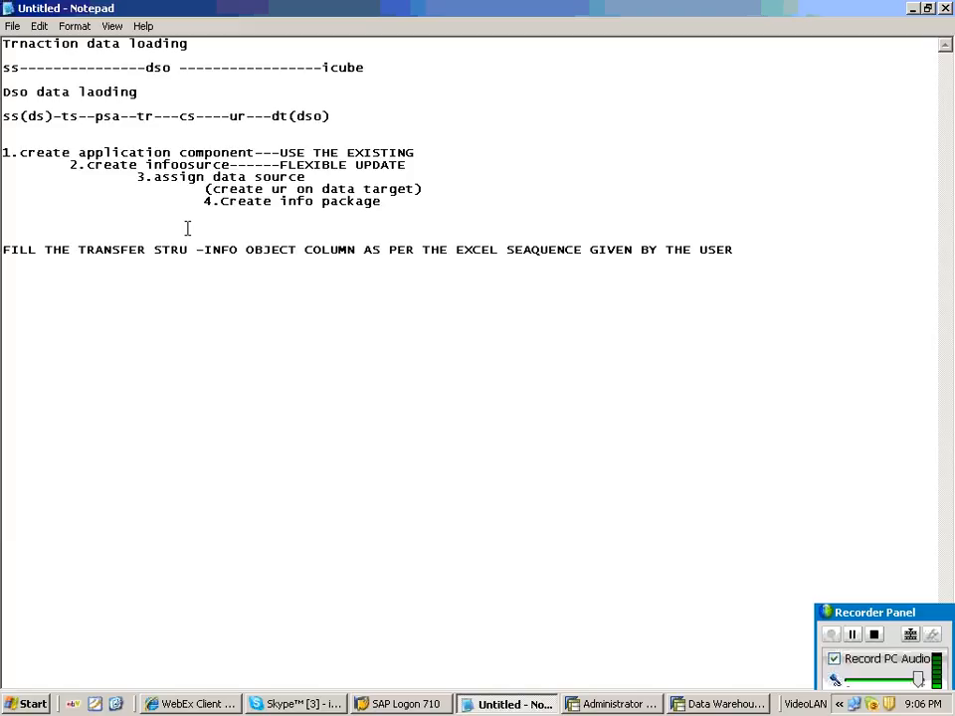
pyautogui.moveTo(204, 188); pyautogui.dragTo(430, 189)
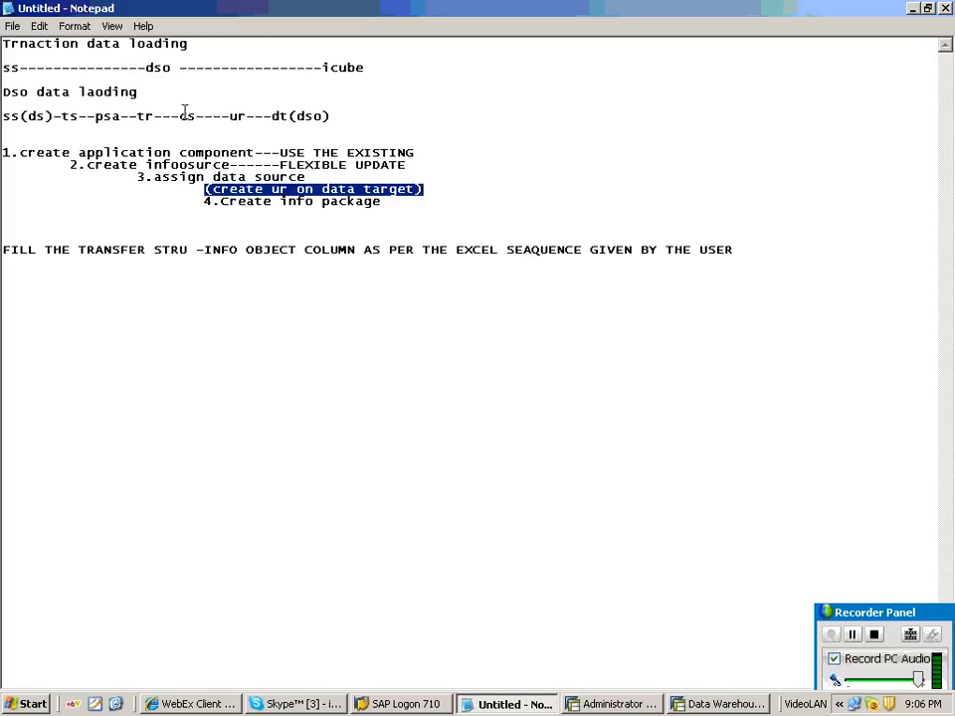
pyautogui.moveTo(181, 111); pyautogui.dragTo(292, 111)
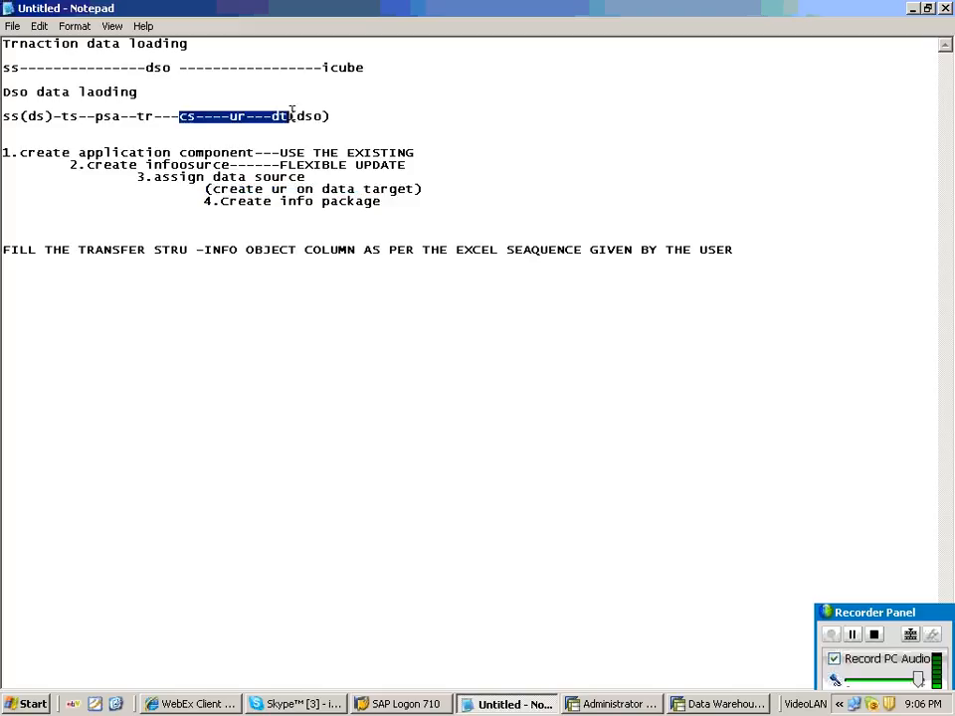
# Switch back to SAP and move InfoCube ZIC_SPT and DSO ZDSO_sp from InfoArea ZSP_IA_SD to Unassigned Nodes.
pyautogui.click(654, 705)
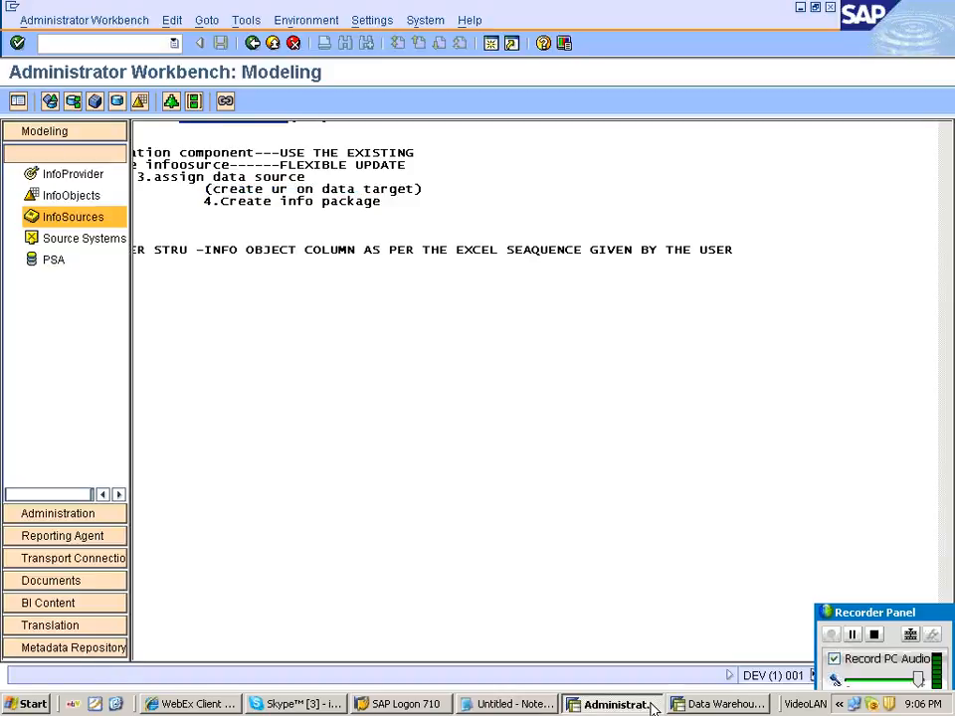
pyautogui.click(99, 179)
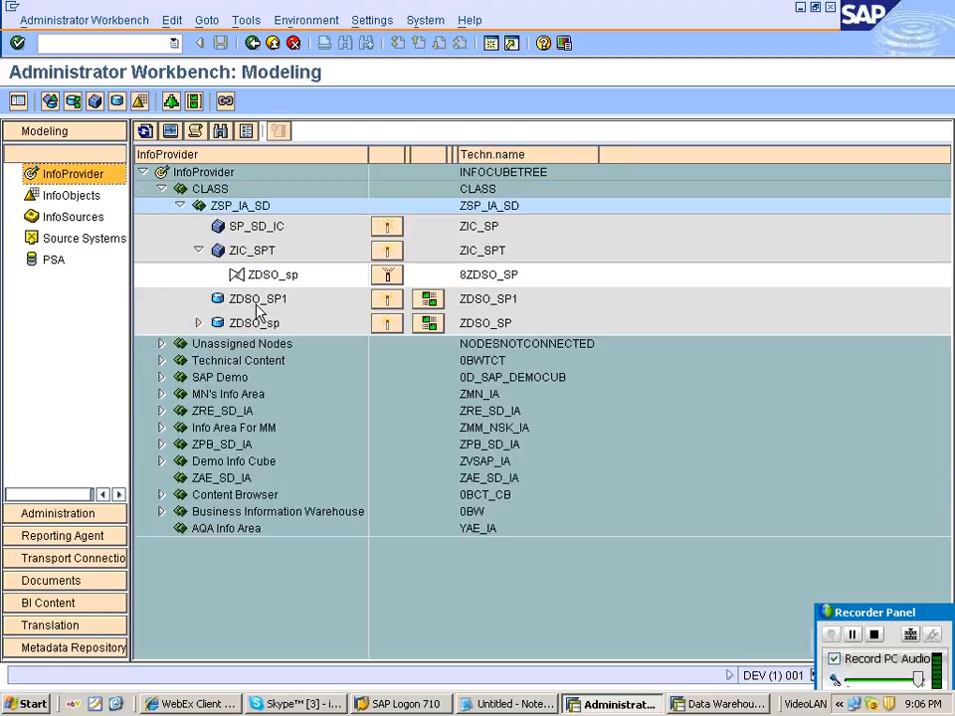
pyautogui.click(256, 300)
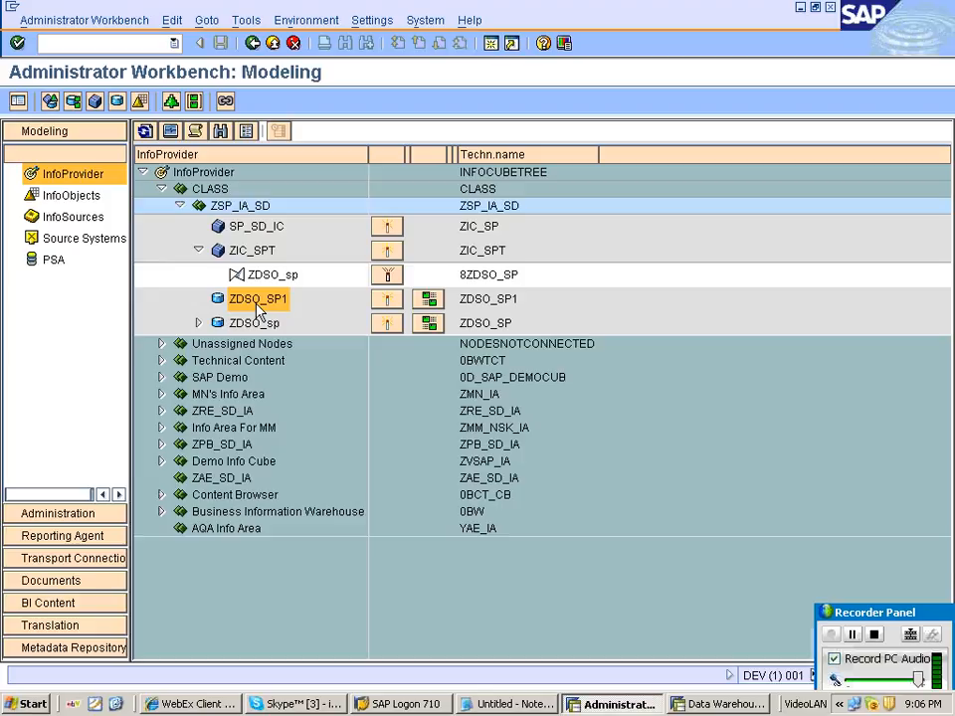
pyautogui.rightClick(256, 310)
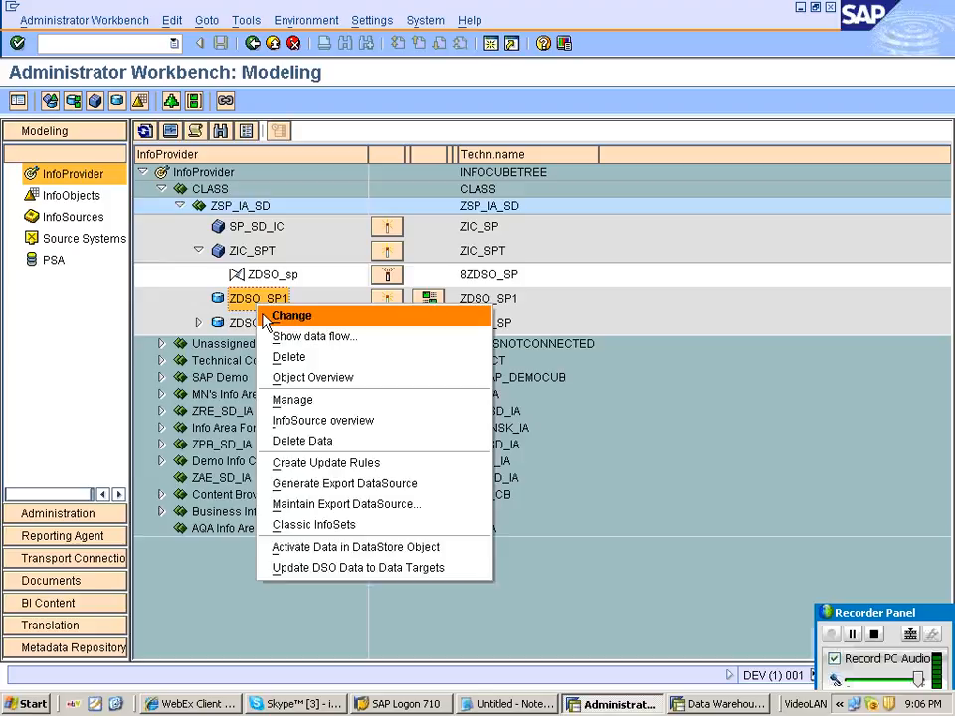
pyautogui.moveTo(253, 252); pyautogui.dragTo(256, 300)
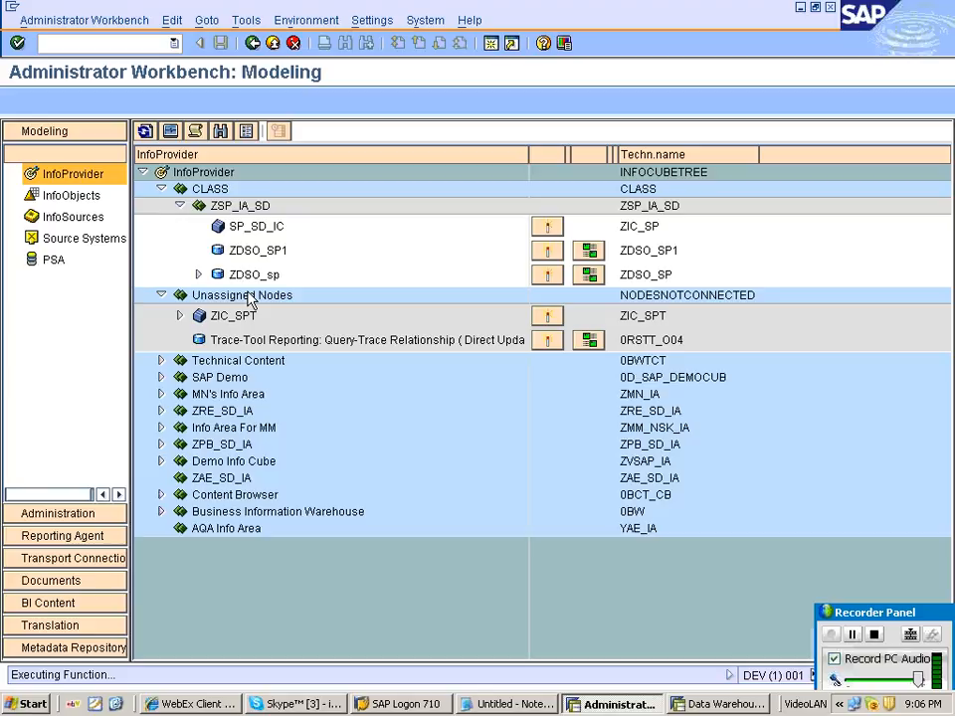
pyautogui.click(162, 296)
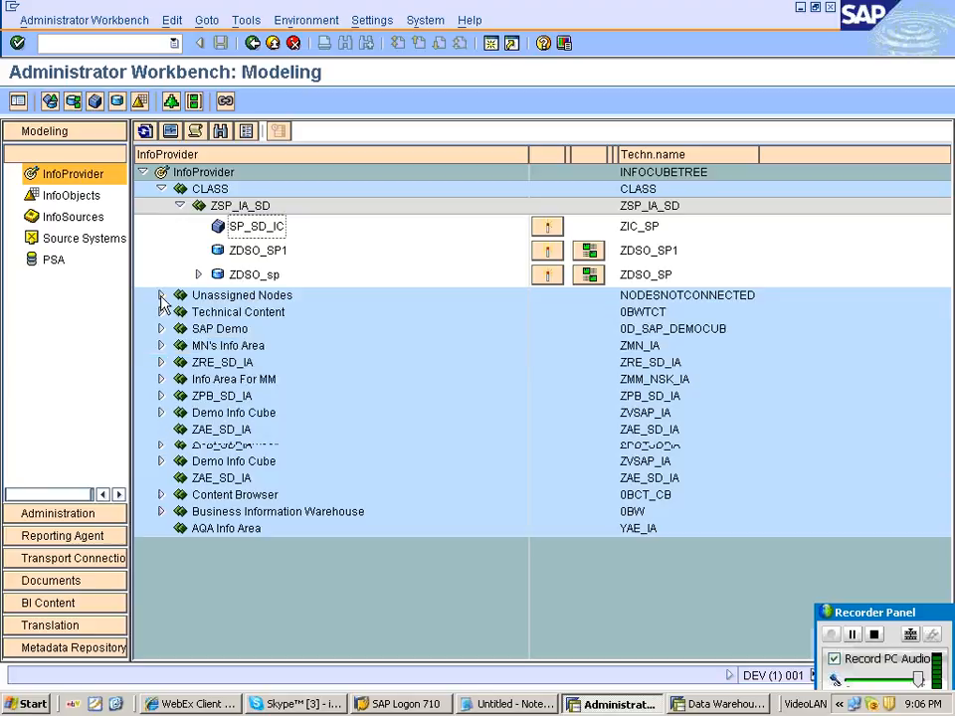
pyautogui.moveTo(249, 276); pyautogui.dragTo(248, 300)
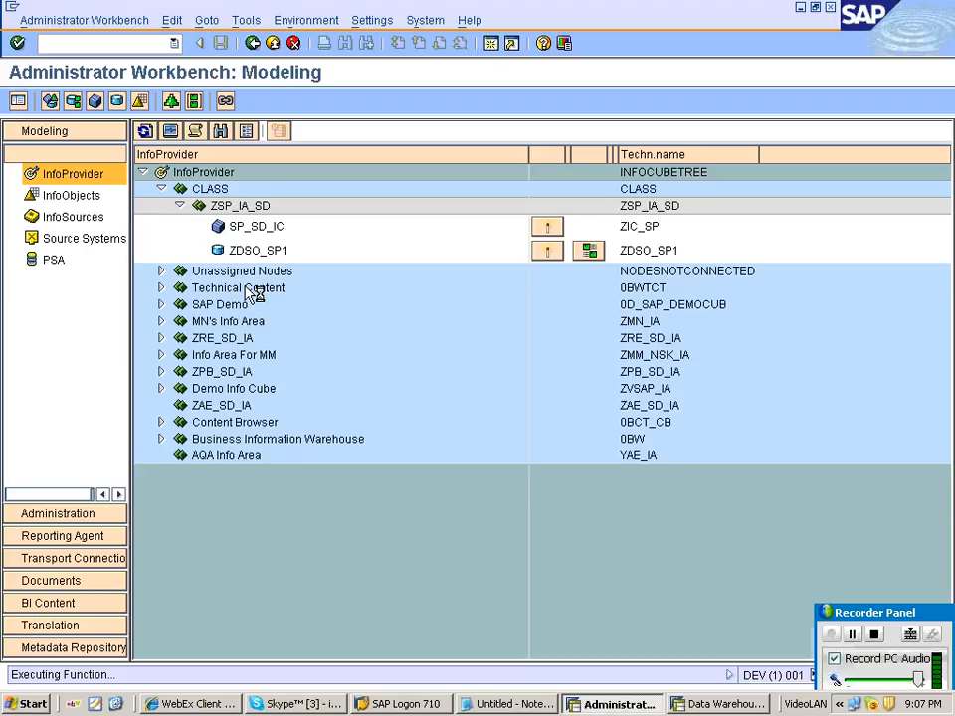
# Create update rules for DSO ZDSO_SP1 using InfoSource ZIS_DSO_AS as the data source.
pyautogui.rightClick(257, 255)
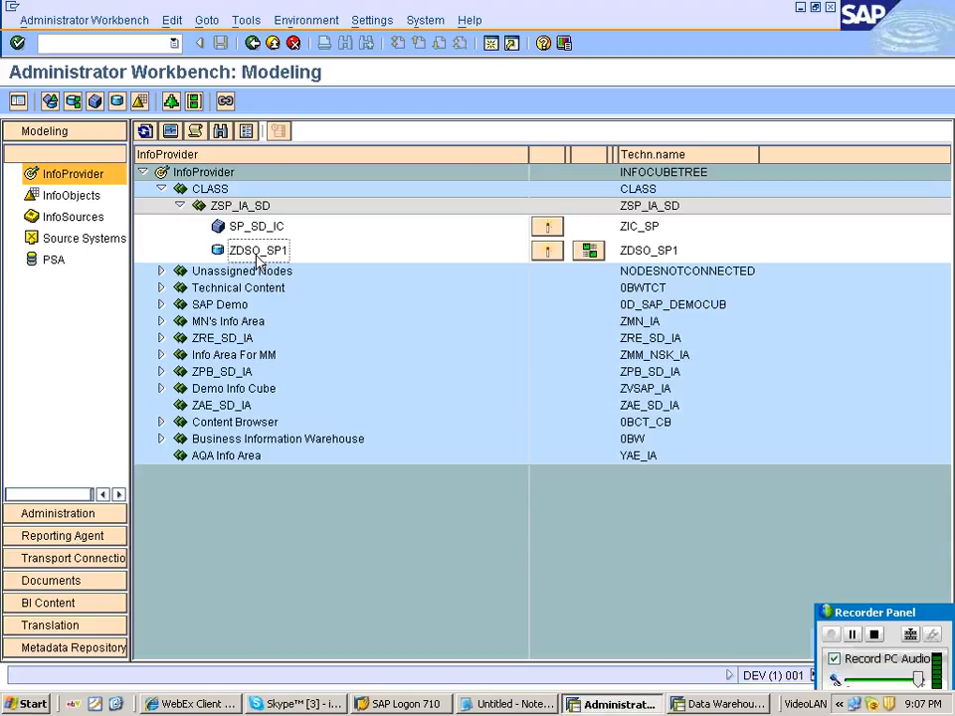
pyautogui.click(257, 228)
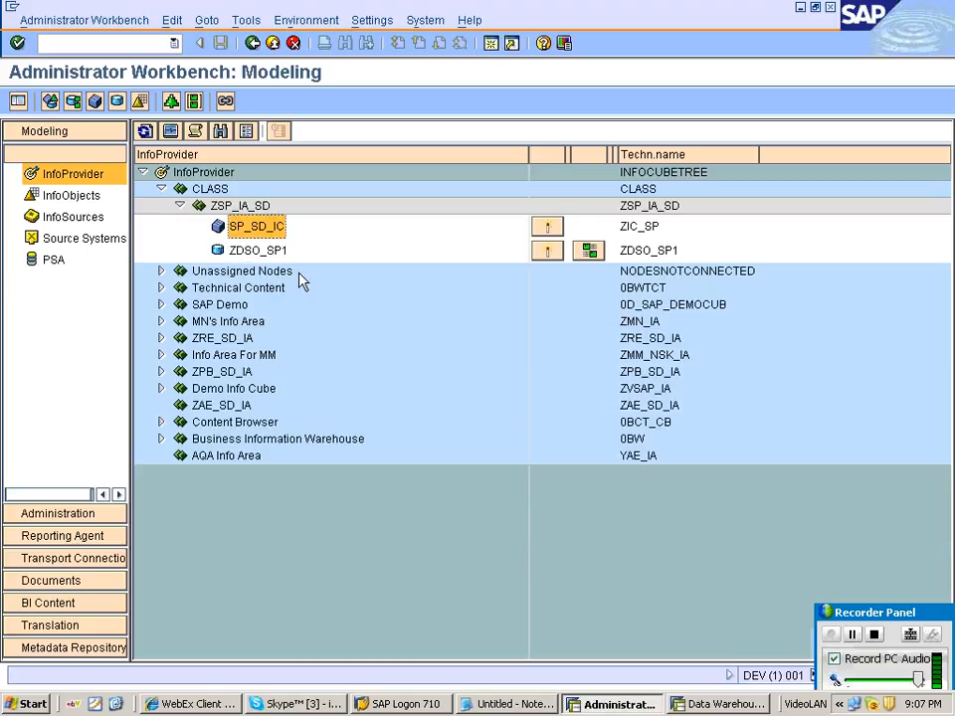
pyautogui.click(261, 253)
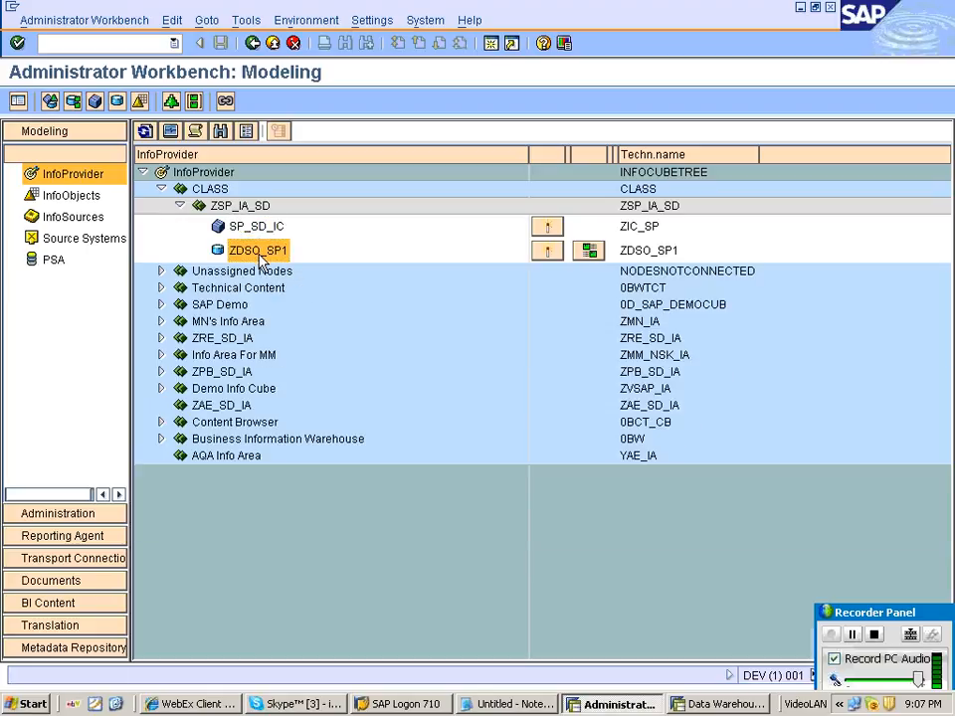
pyautogui.rightClick(262, 257)
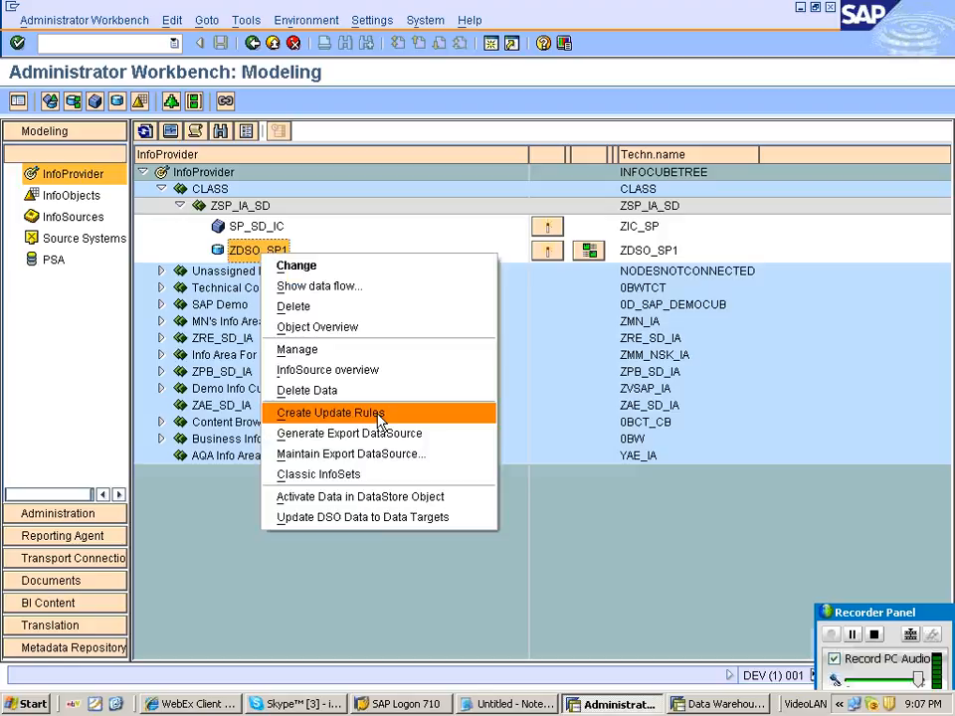
pyautogui.click(378, 421)
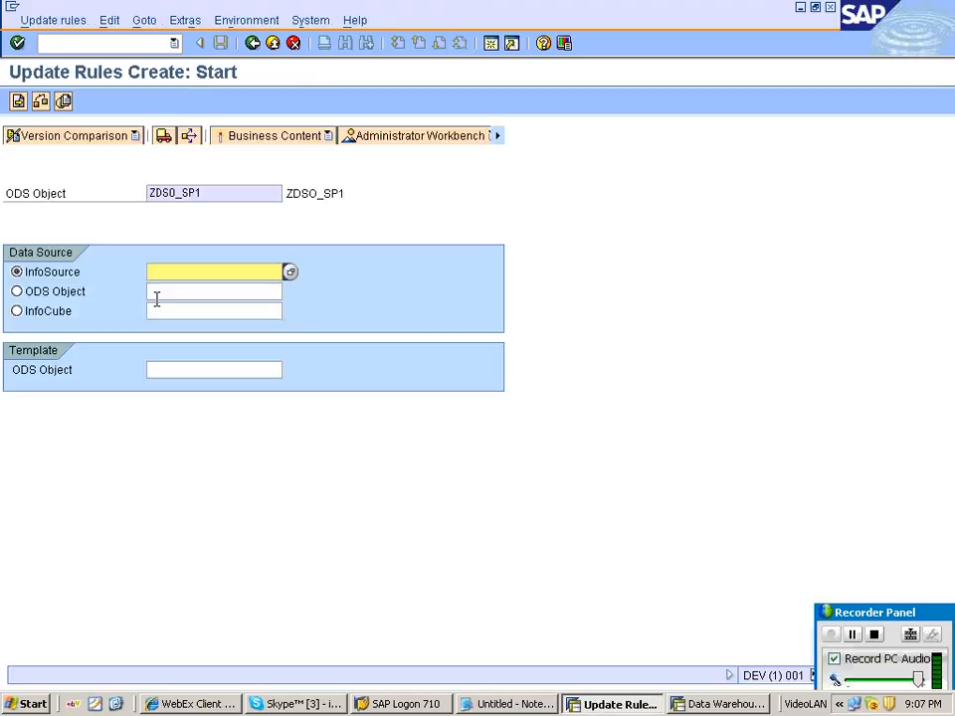
pyautogui.write('Z')
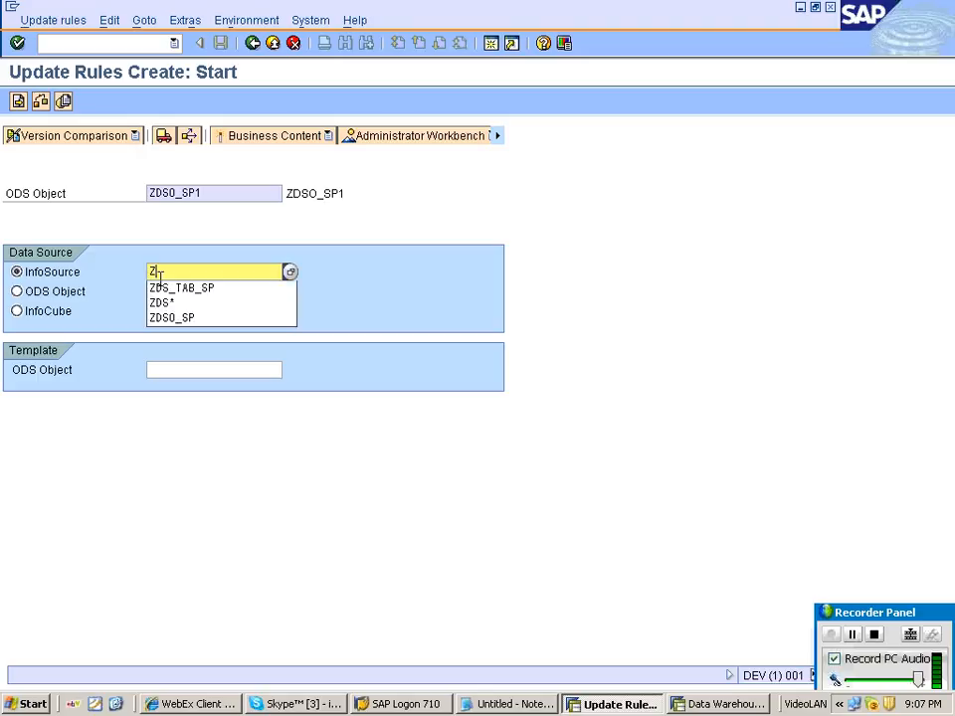
pyautogui.write('DS_S')
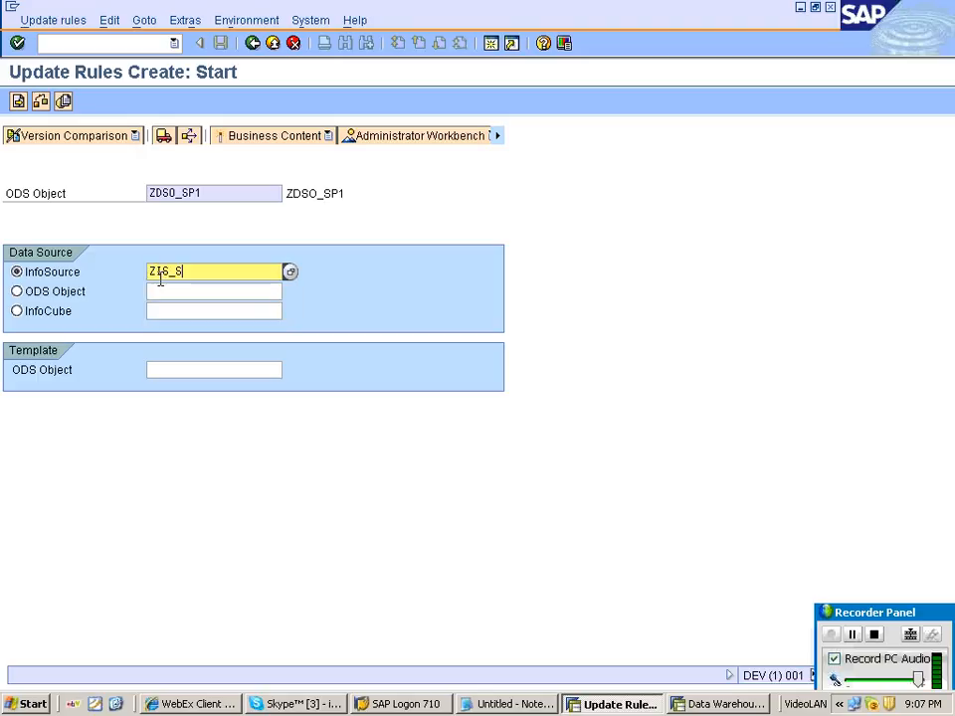
pyautogui.press('BackSpace')
pyautogui.write('DSO_AS')
pyautogui.press('Return')
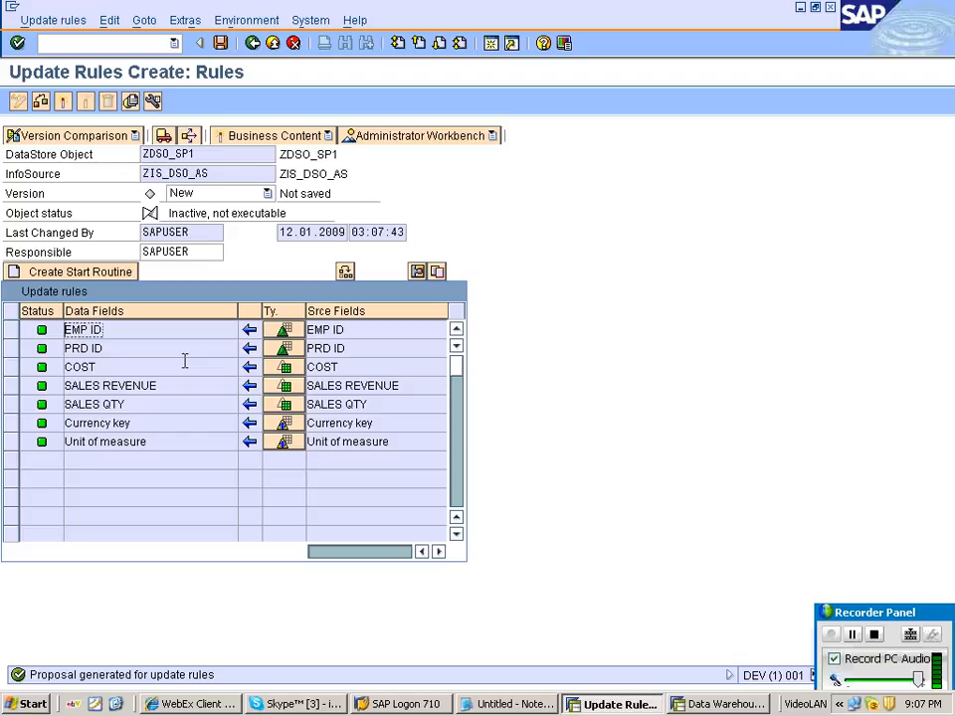
# Review how the source fields EMP ID, PRD ID, COST and SALES REVENUE map to the DSO data fields.
pyautogui.moveTo(346, 329); pyautogui.dragTo(241, 321)
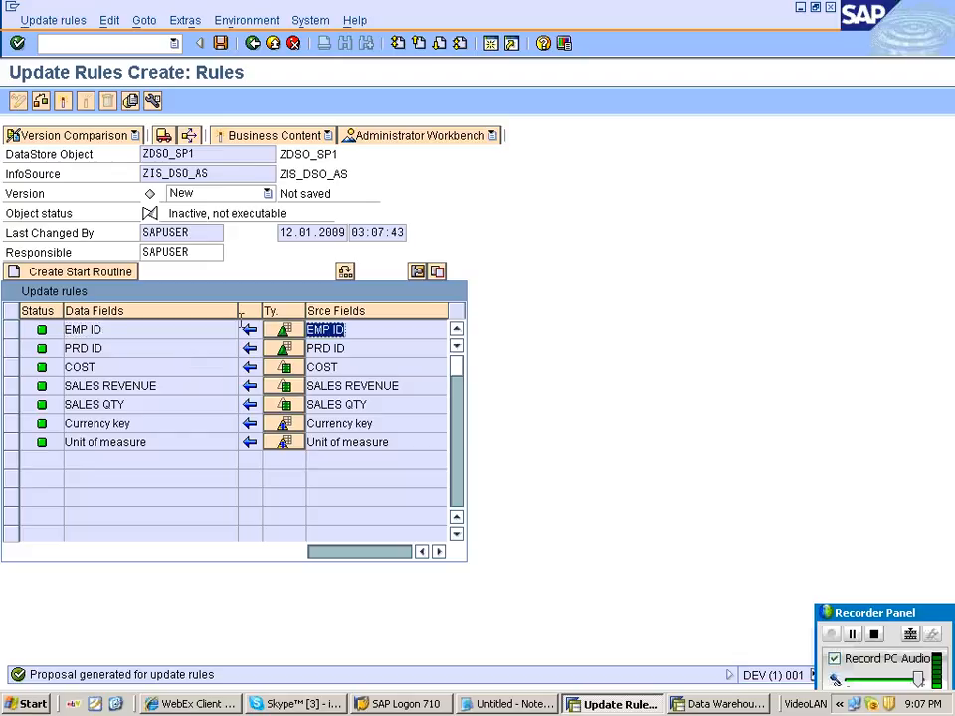
pyautogui.moveTo(346, 349); pyautogui.dragTo(211, 346)
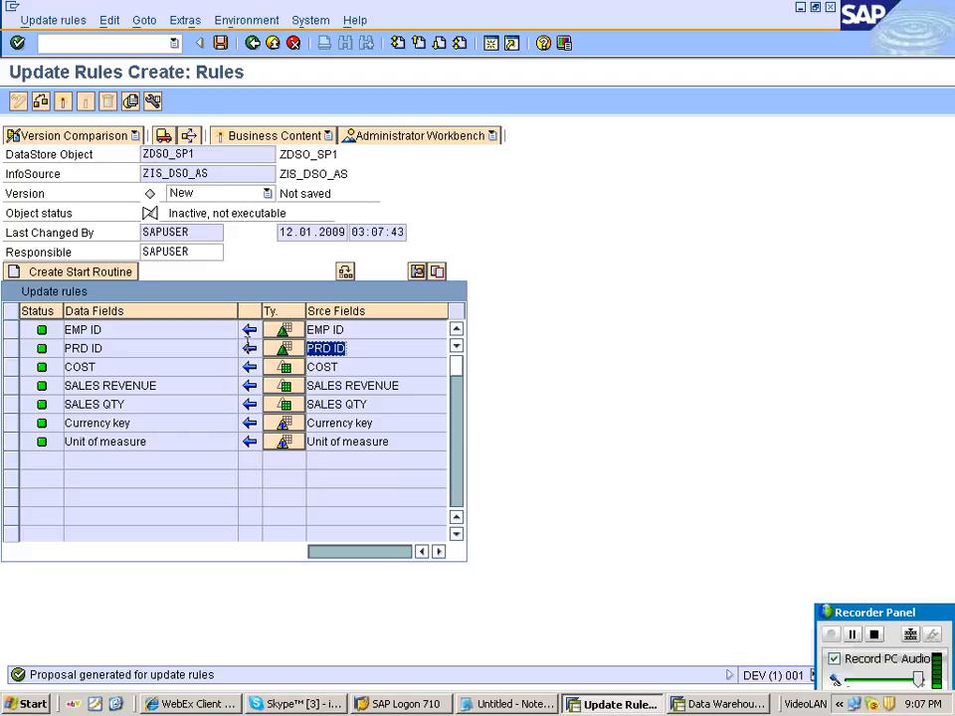
pyautogui.moveTo(338, 367); pyautogui.dragTo(161, 367)
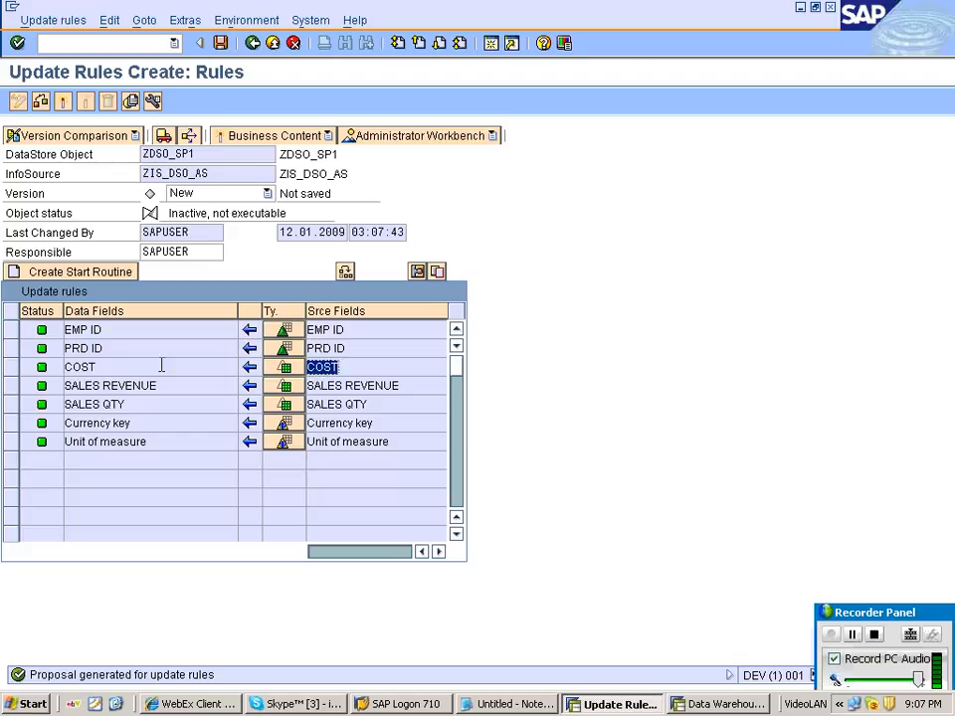
pyautogui.doubleClick(161, 367)
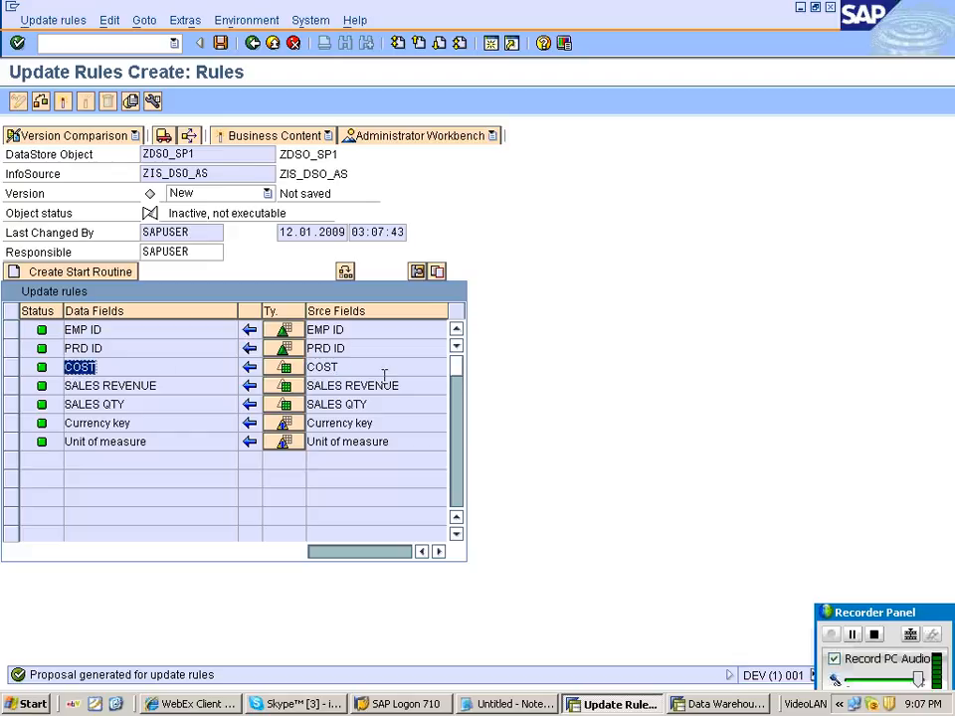
pyautogui.moveTo(68, 385); pyautogui.dragTo(276, 369)
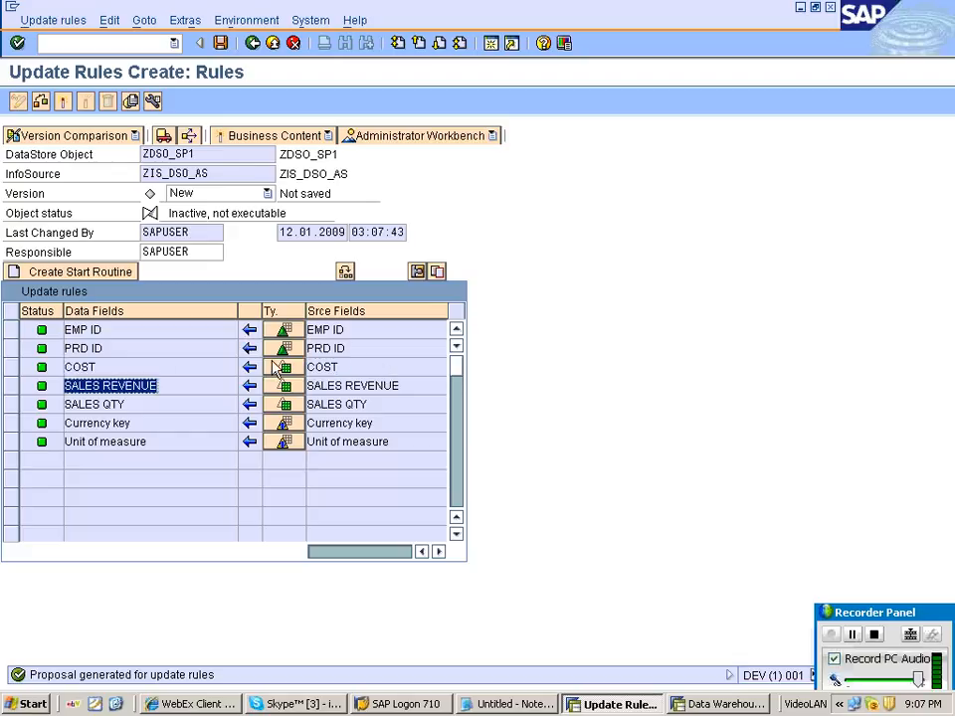
# Inspect the EMP ID update rule's calculation and key fields, including the source options for SALES DOC NO, and cancel without changes.
pyautogui.click(289, 329)
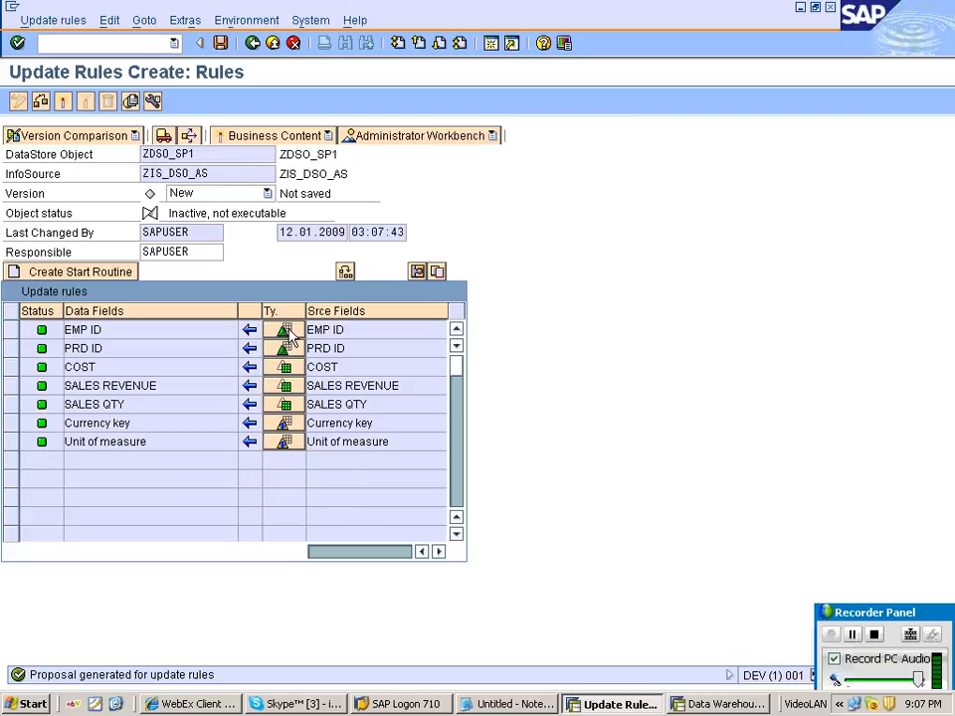
pyautogui.click(285, 332)
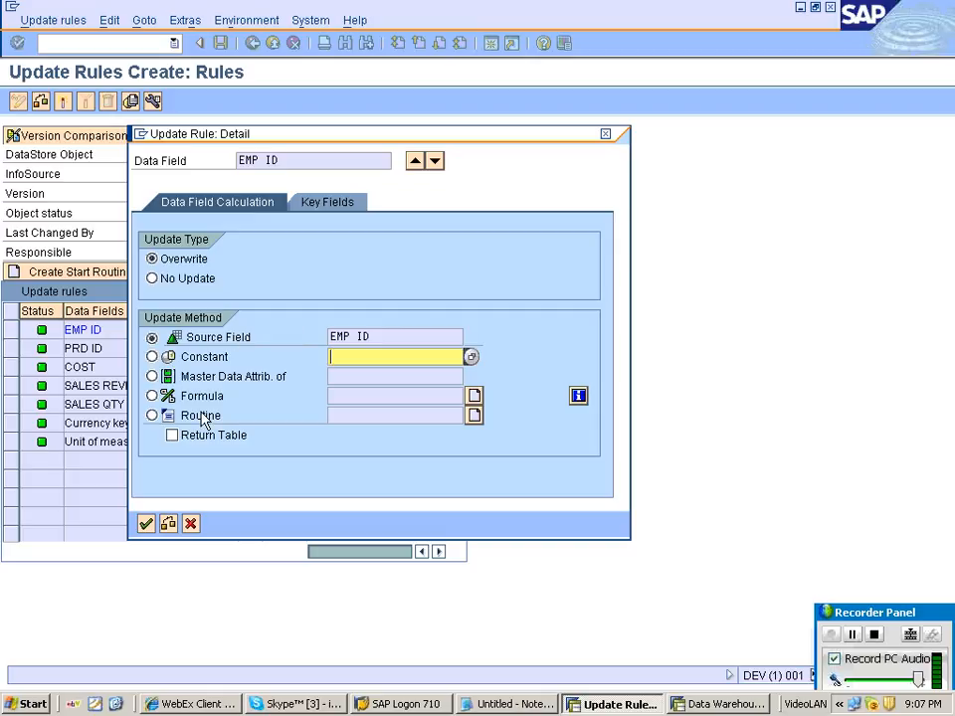
pyautogui.click(328, 202)
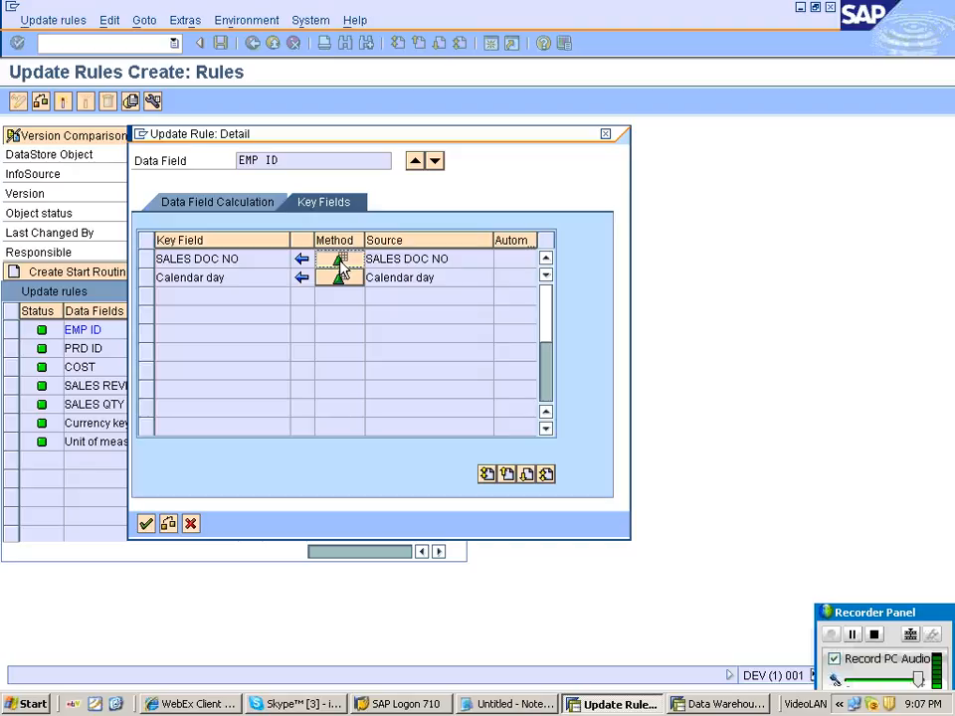
pyautogui.click(341, 261)
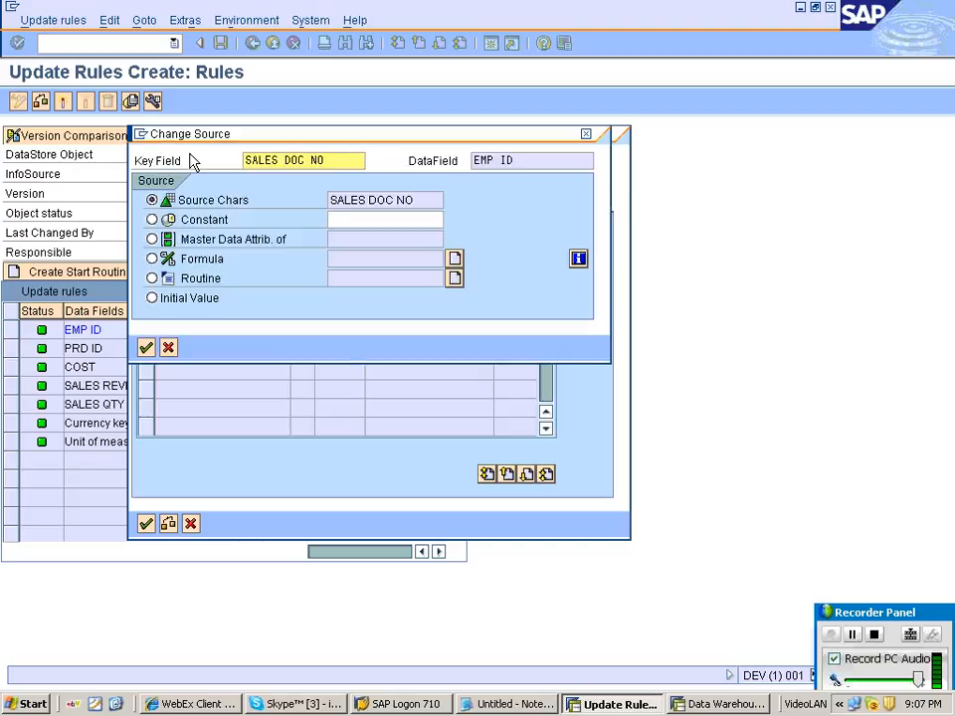
pyautogui.click(169, 350)
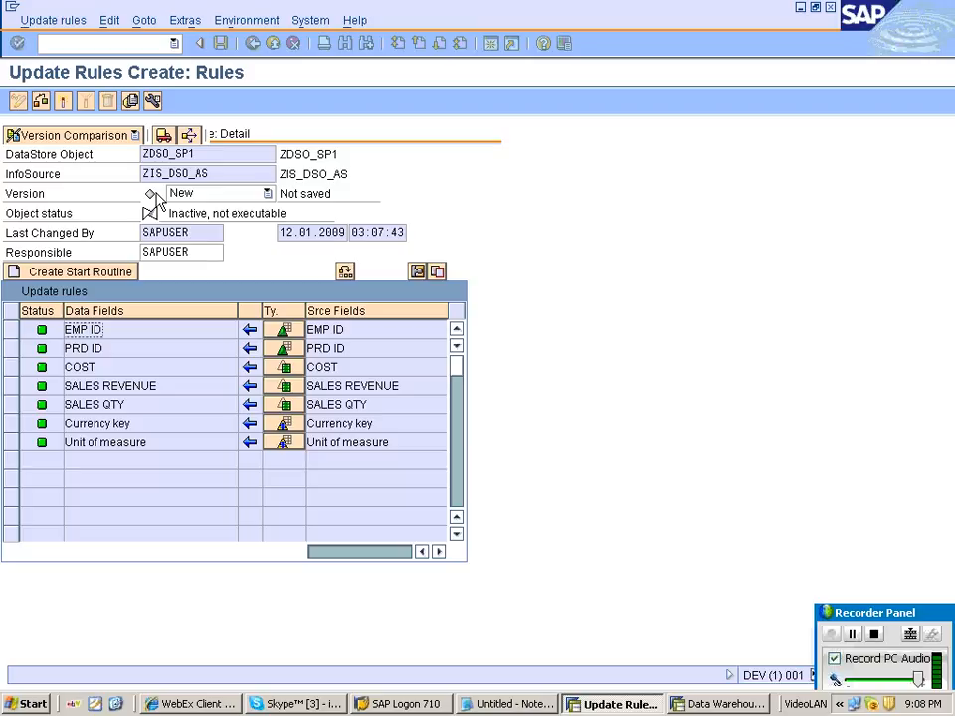
# Activate the update rules for DSO ZDSO_SP1 and return to the Administrator Workbench.
pyautogui.click(40, 102)
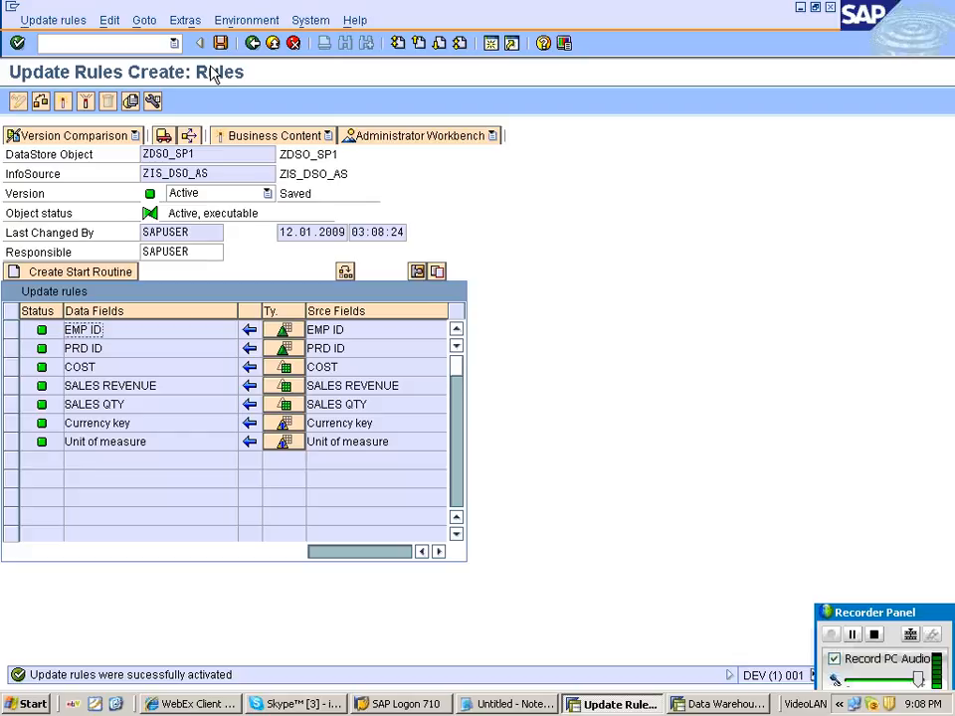
pyautogui.click(271, 44)
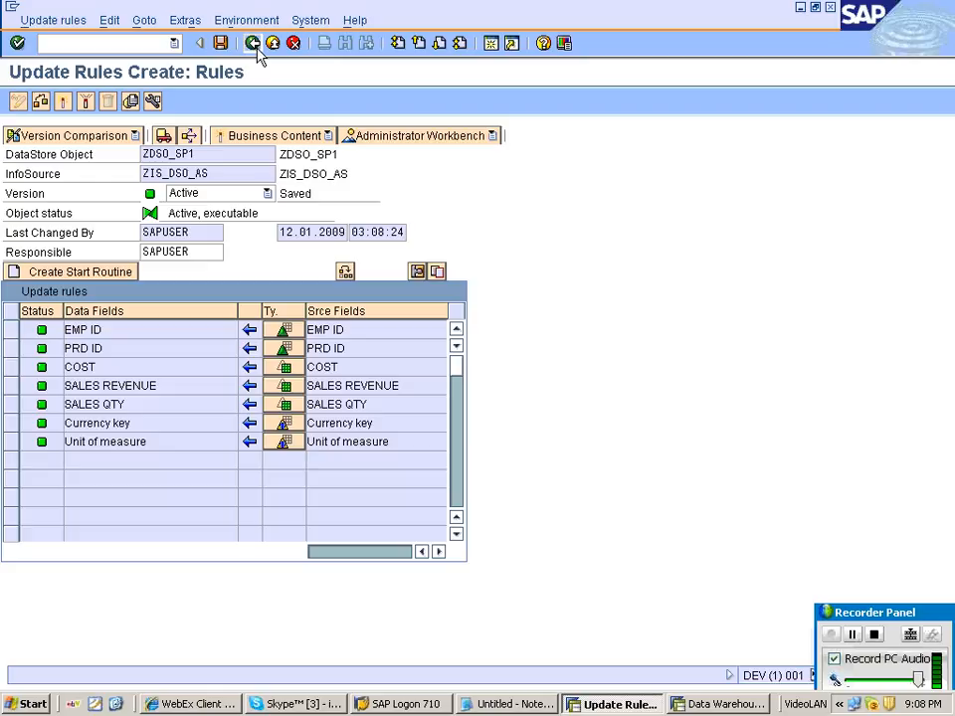
pyautogui.click(255, 46)
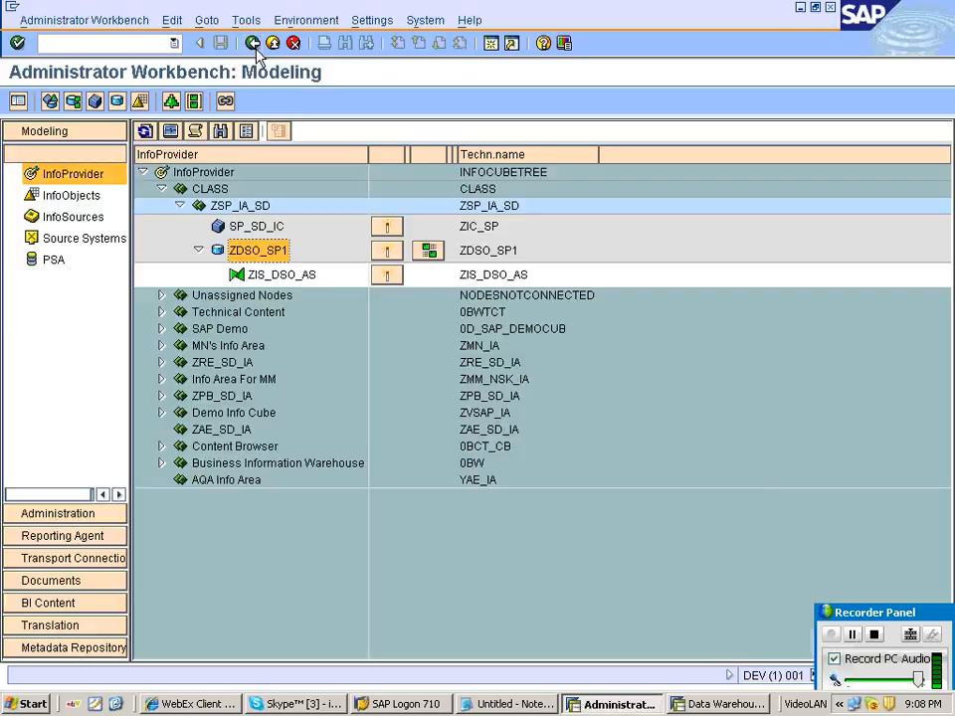
# Display the data flow of DSO ZDSO_SP1 and open its DSO node, finishing by reopening the Administrator Workbench.
pyautogui.rightClick(274, 252)
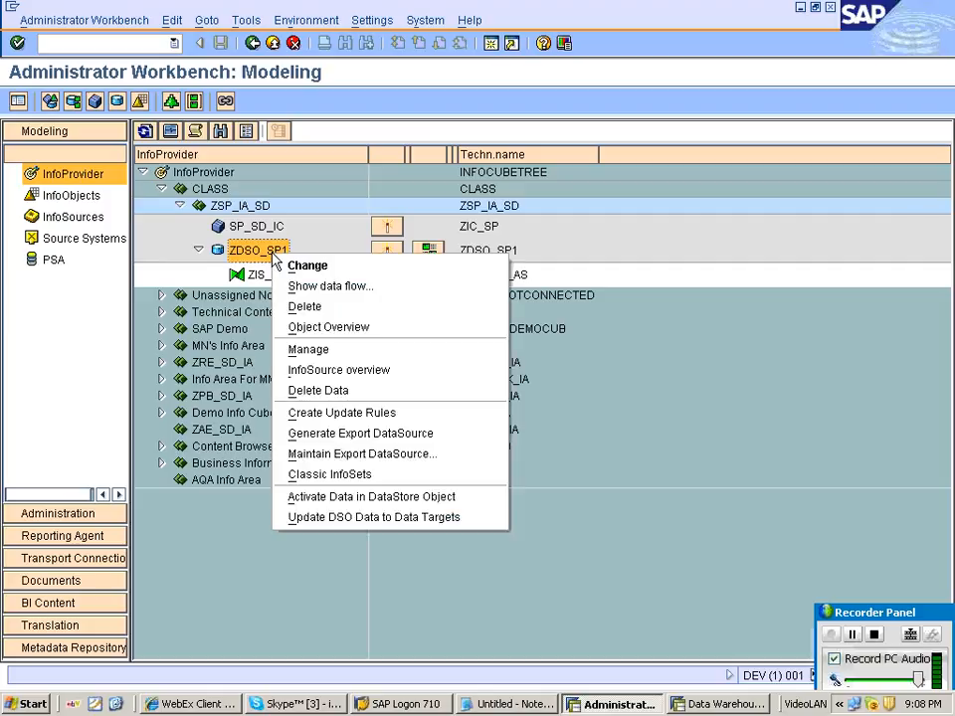
pyautogui.click(291, 265)
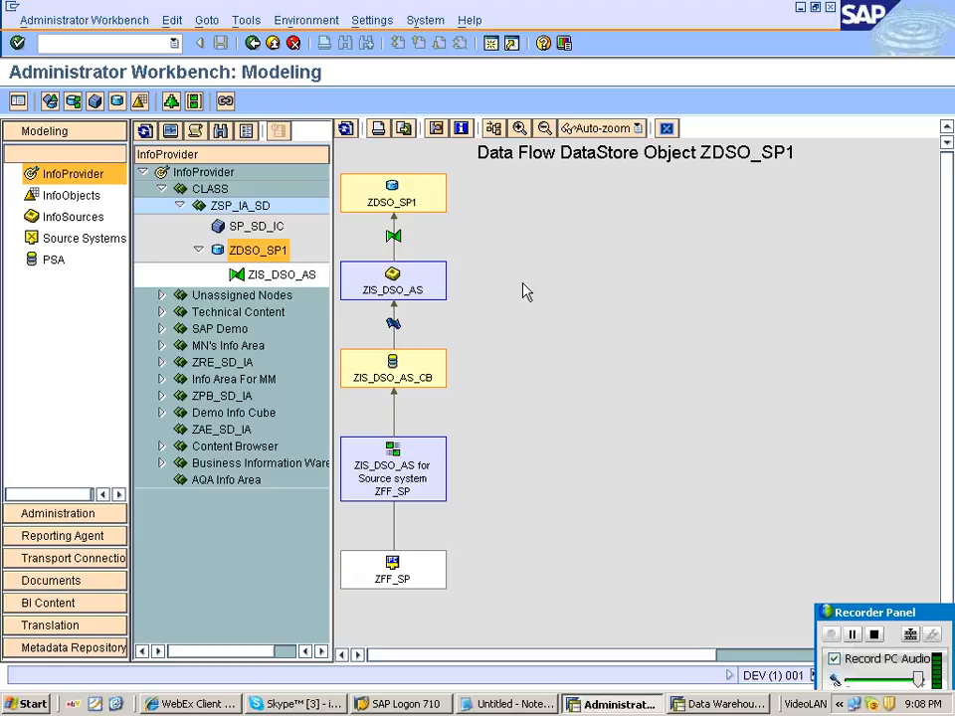
pyautogui.doubleClick(400, 200)
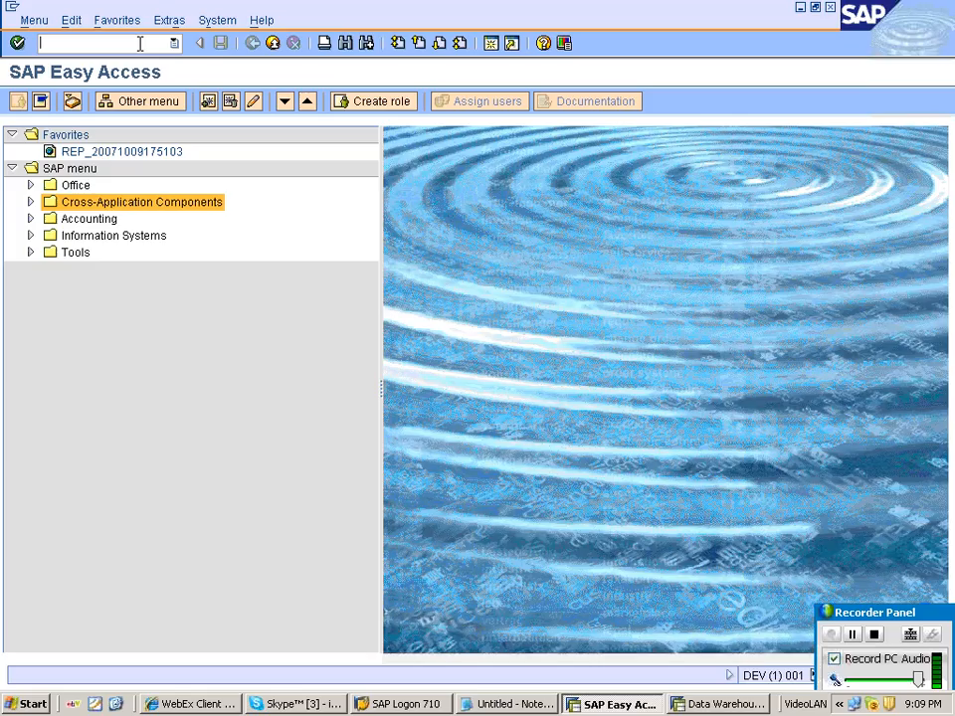
pyautogui.write('RSA10')
pyautogui.press('Return')
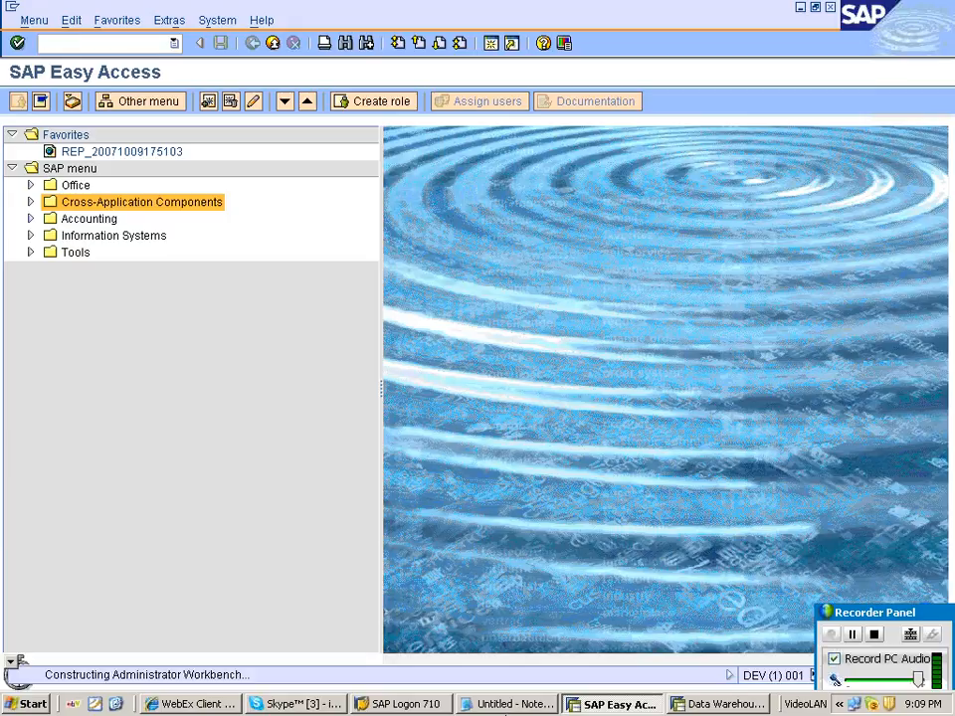
# Switch to Notepad and highlight the "4.Create info package" line in the loading steps.
pyautogui.click(507, 704)
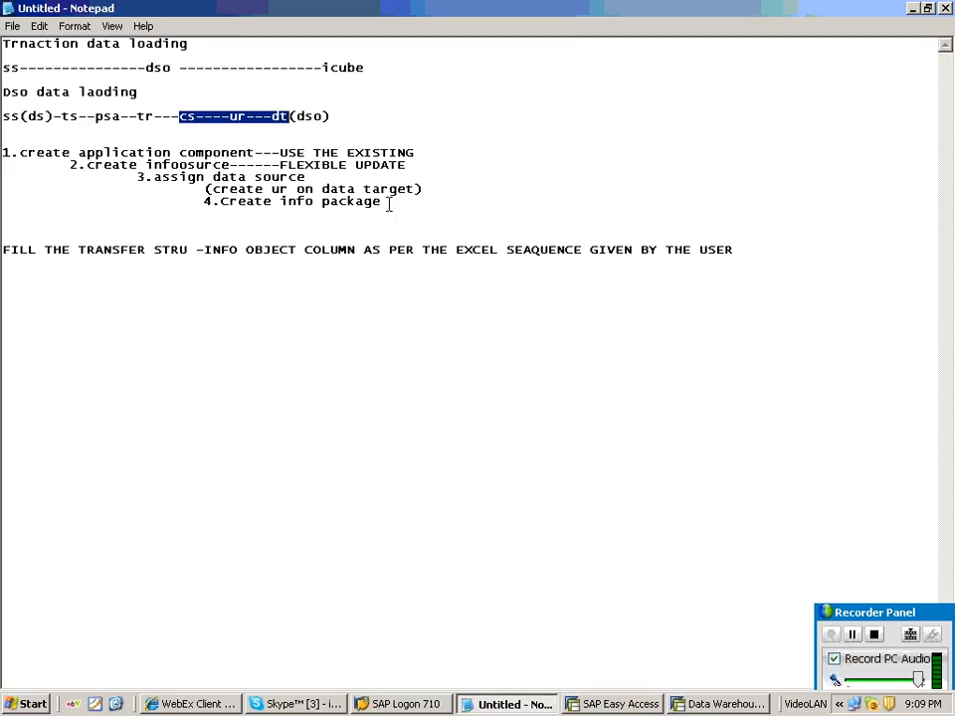
pyautogui.moveTo(389, 203); pyautogui.dragTo(186, 197)
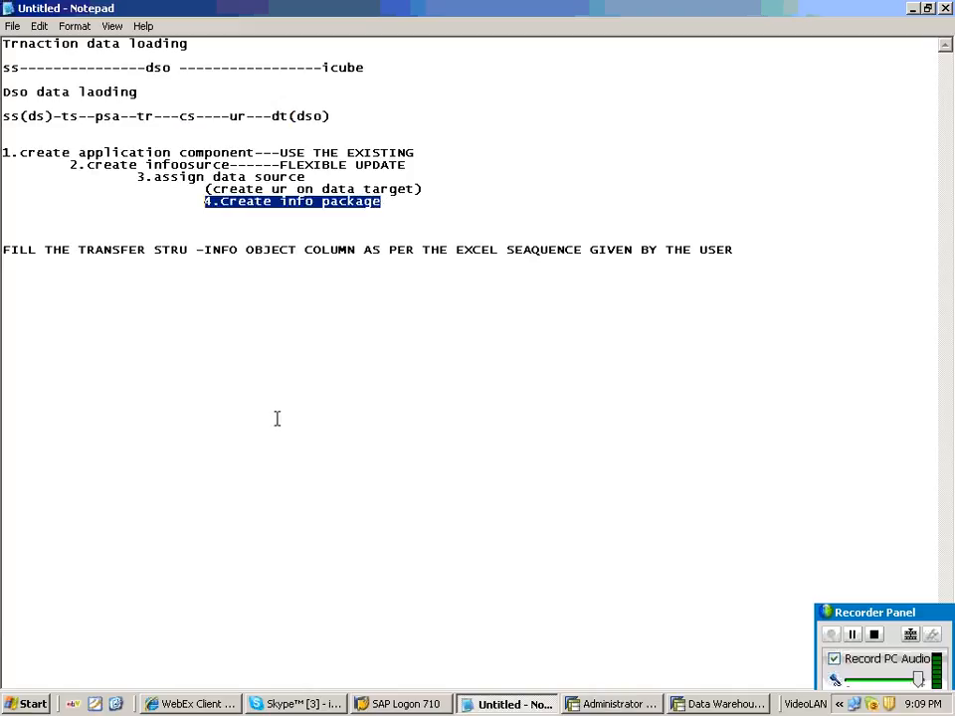
pyautogui.click(933, 672)
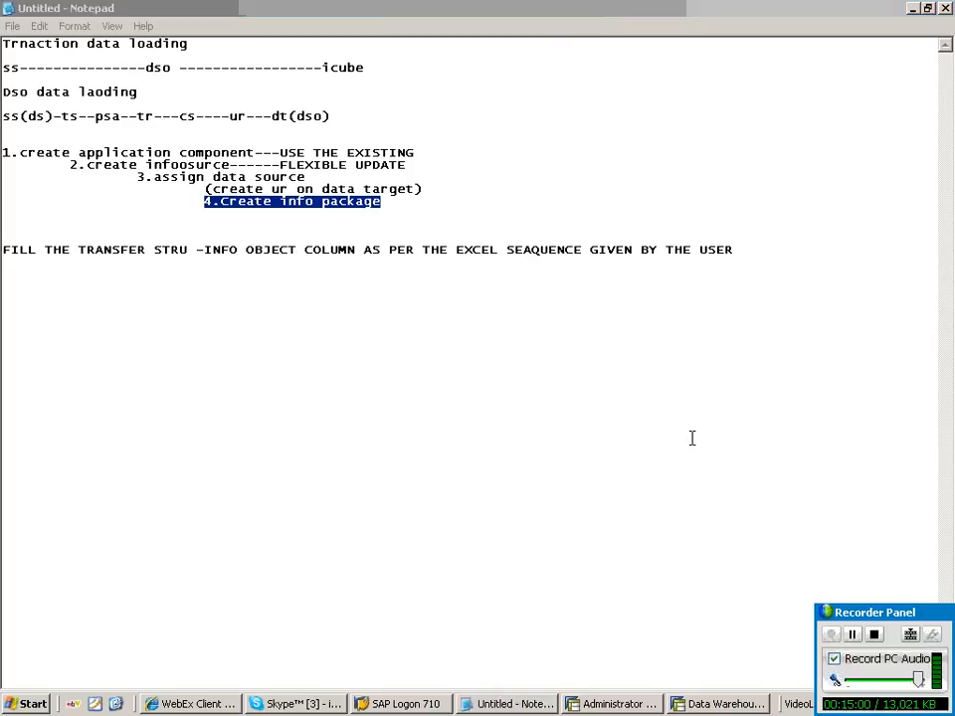
pyautogui.click(642, 446)
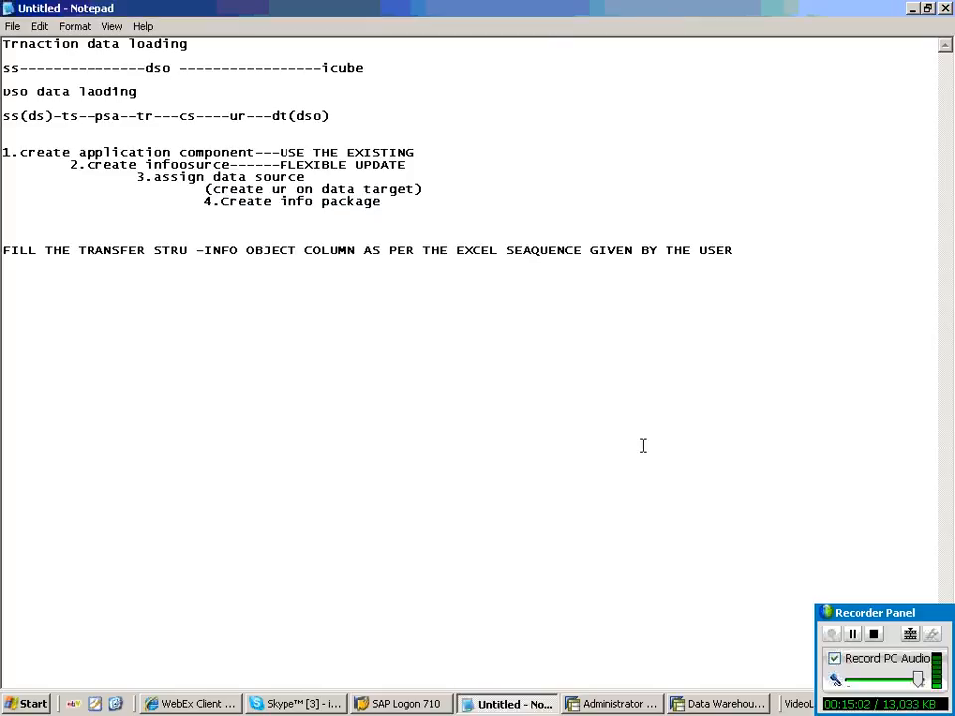
pyautogui.click(752, 257)
pyautogui.moveTo(422, 191); pyautogui.dragTo(401, 205)
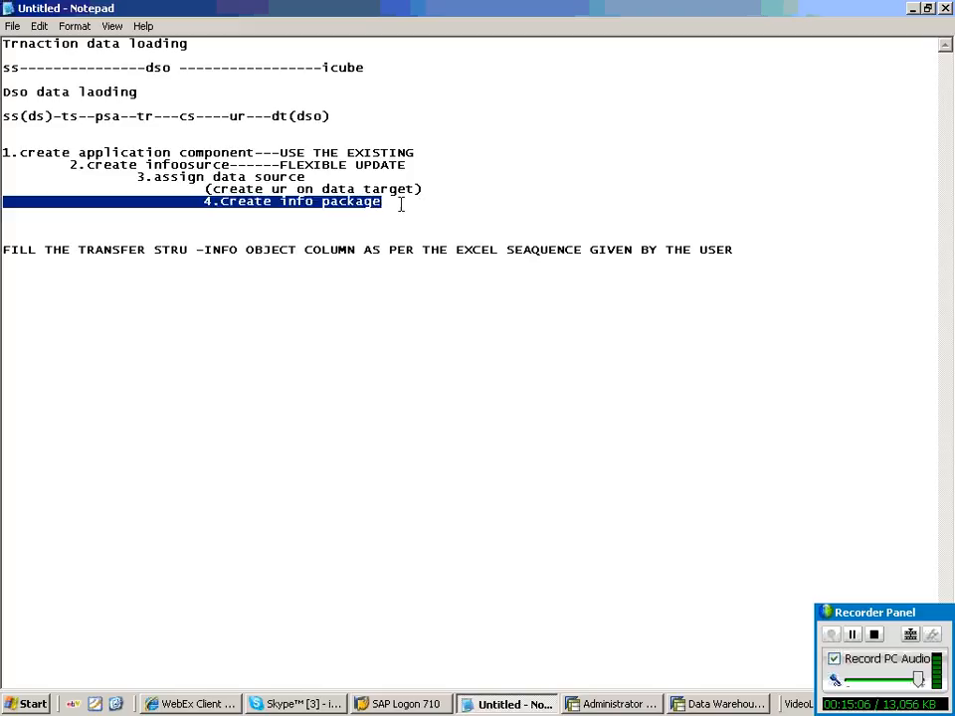
# Switch back to SAP and create InfoPackage IP_DSO for source system ZFF_SP under InfoSource ZIS_DSO_AS.
pyautogui.click(610, 704)
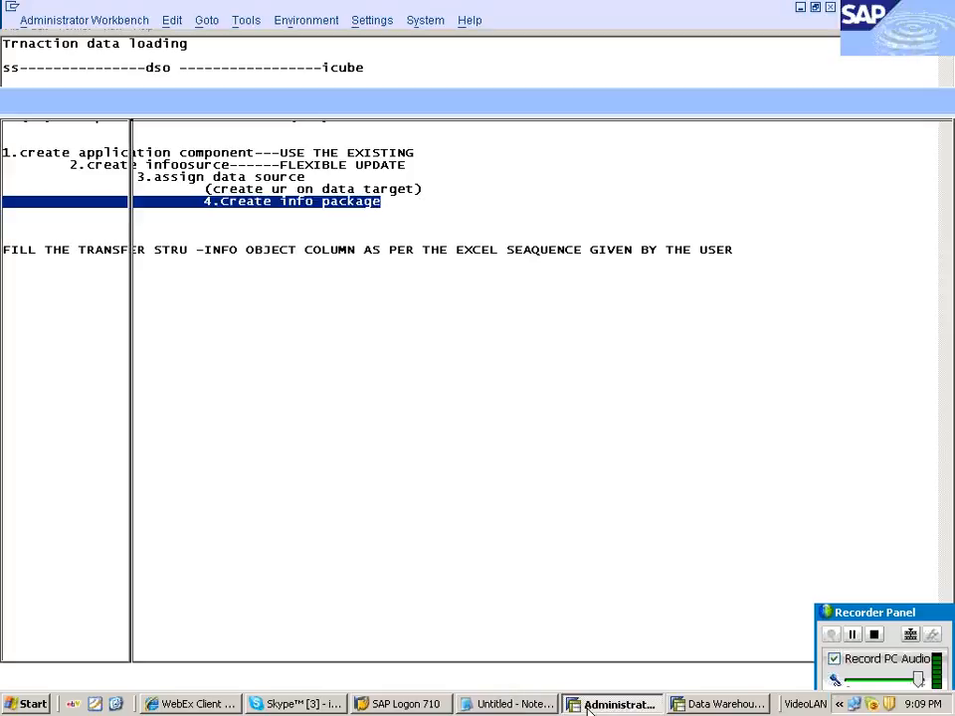
pyautogui.click(79, 221)
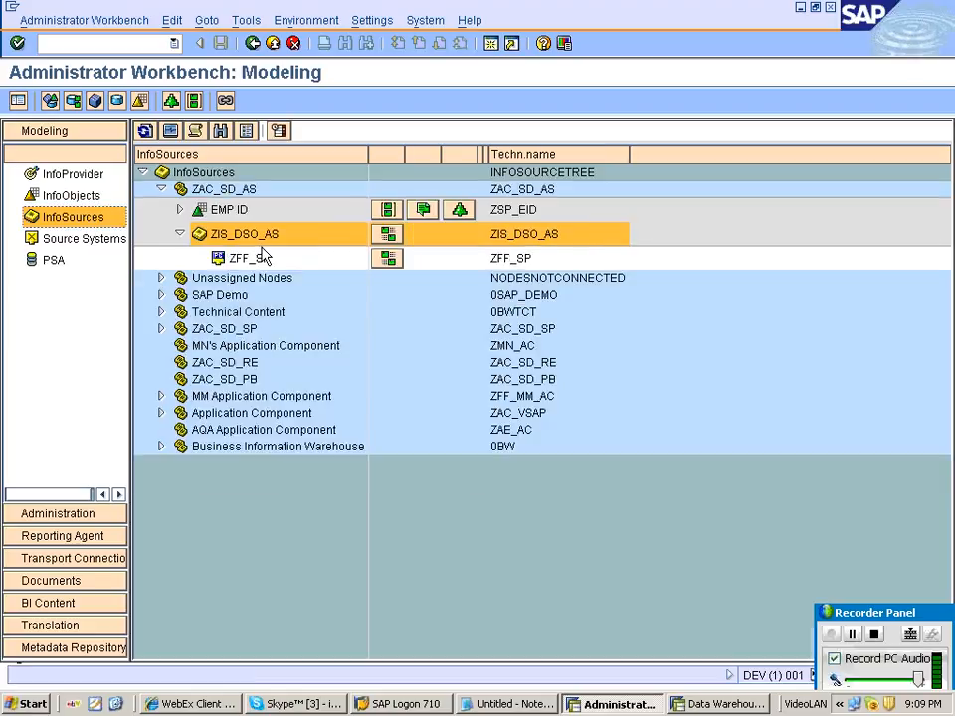
pyautogui.click(247, 258)
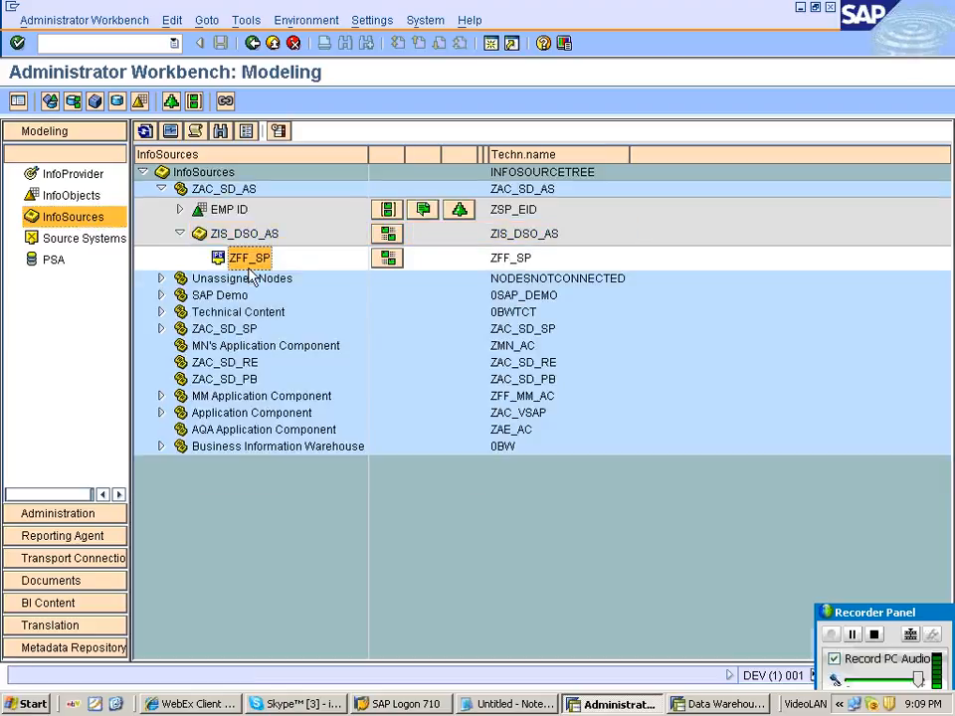
pyautogui.rightClick(249, 267)
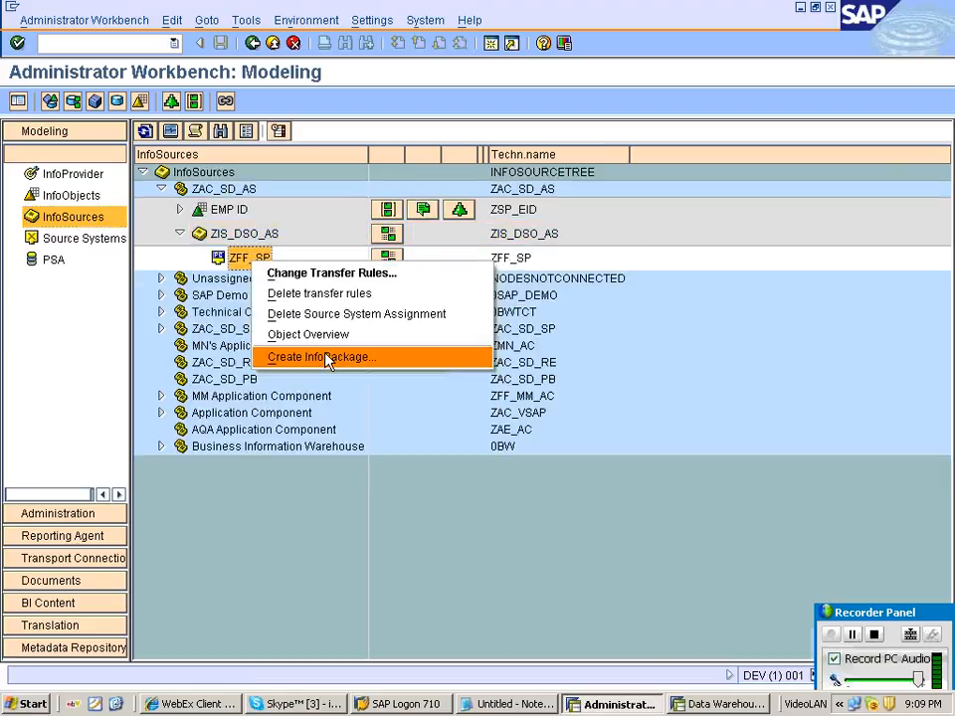
pyautogui.click(328, 358)
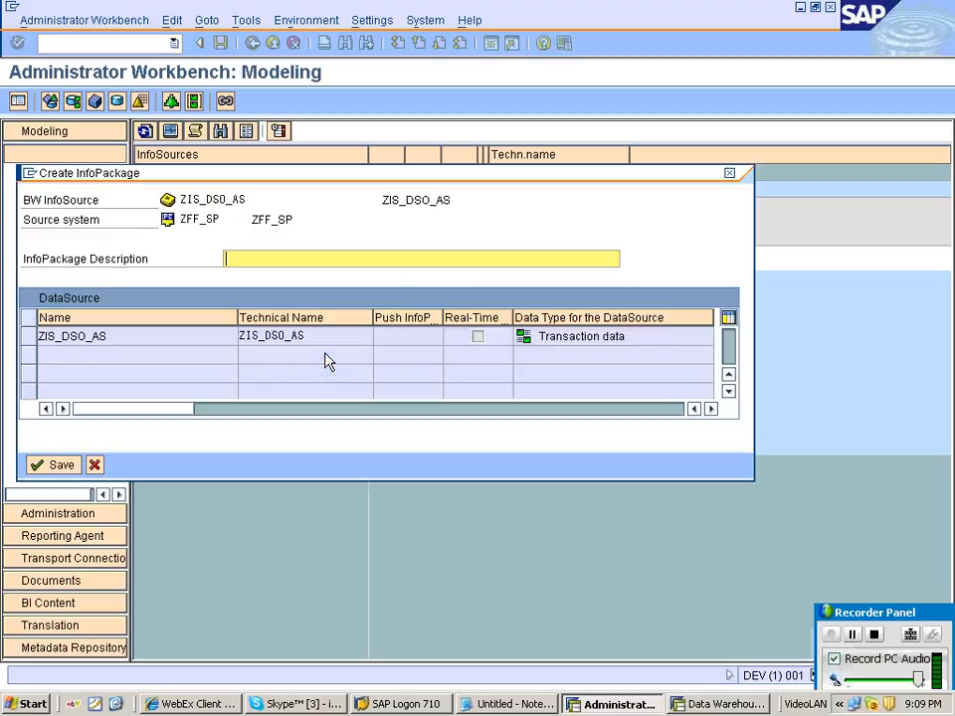
pyautogui.write('IP_DSO')
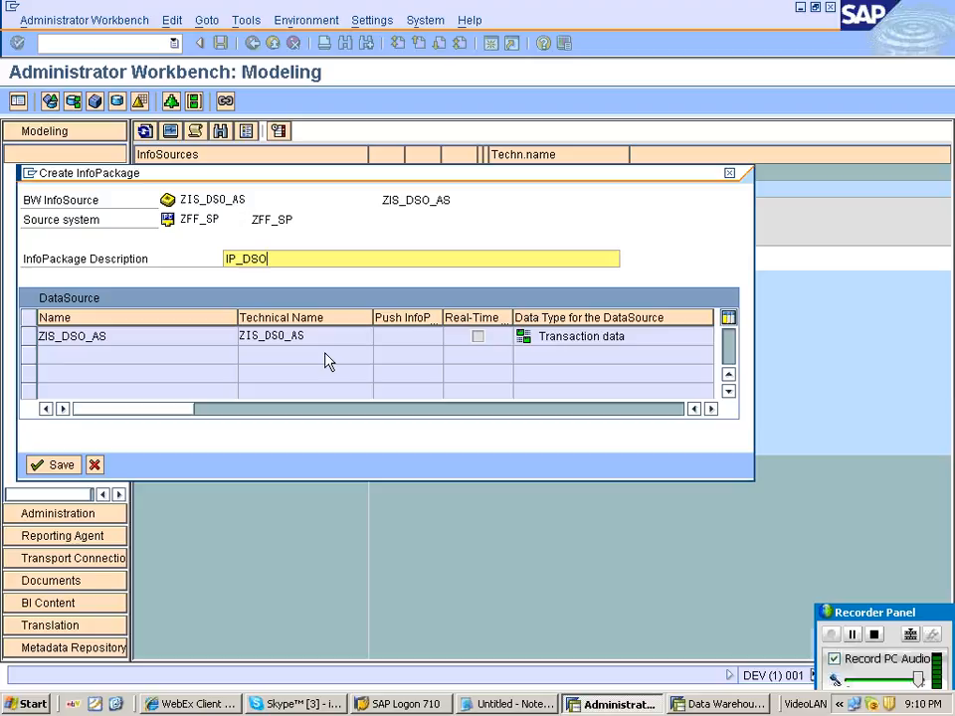
pyautogui.press('Return')
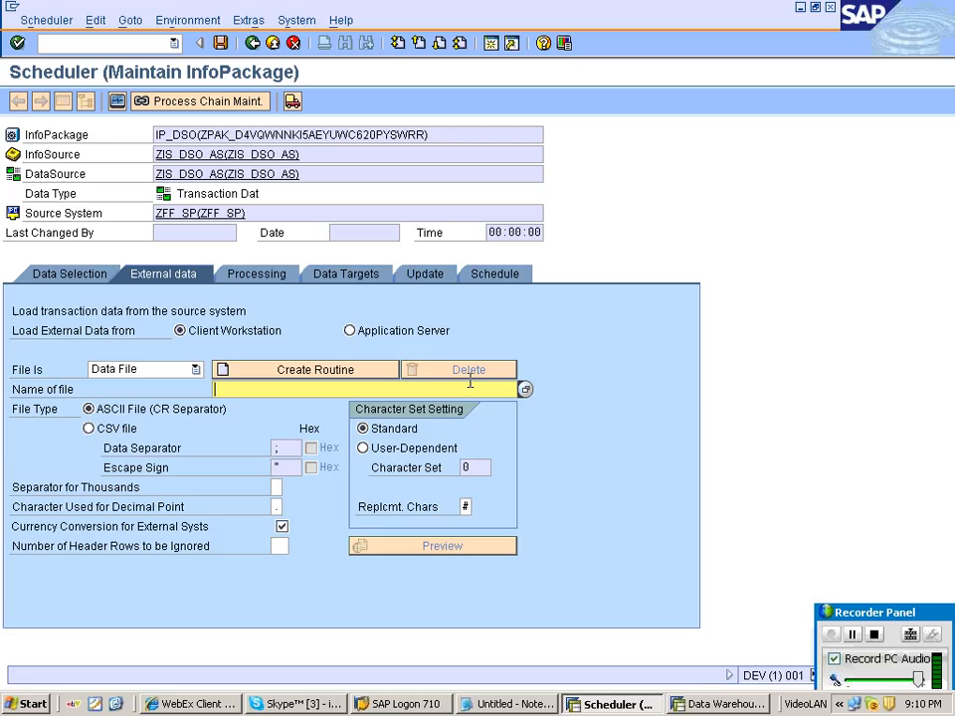
# Set the external data to the desktop file DSO_SP.csv as CSV, with data separator ",", escape sign ";" and 1 header row ignored.
pyautogui.click(526, 388)
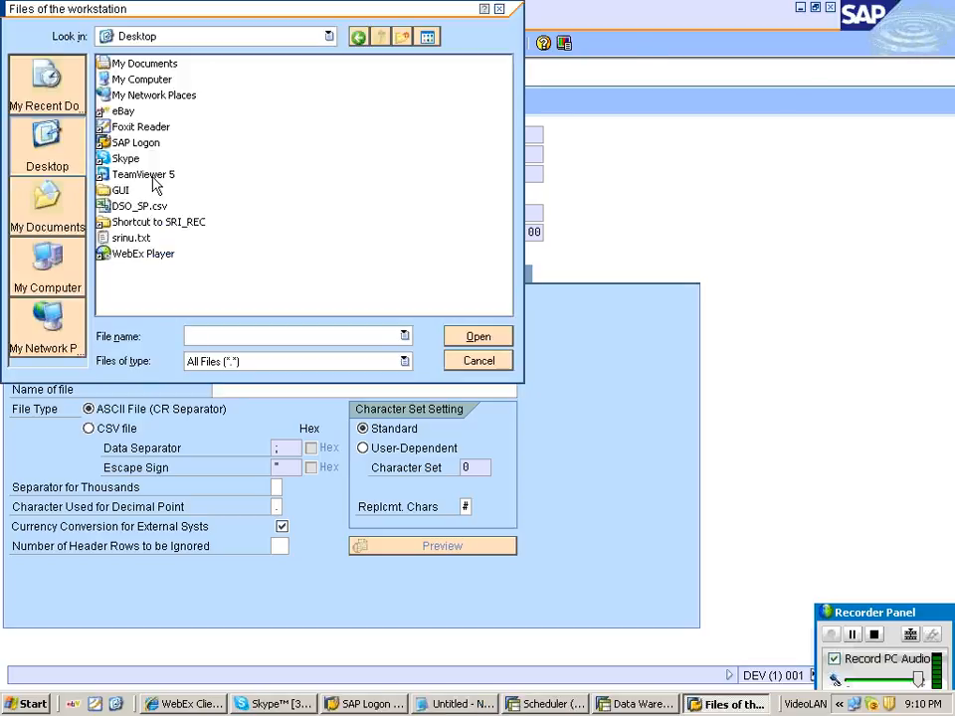
pyautogui.doubleClick(155, 206)
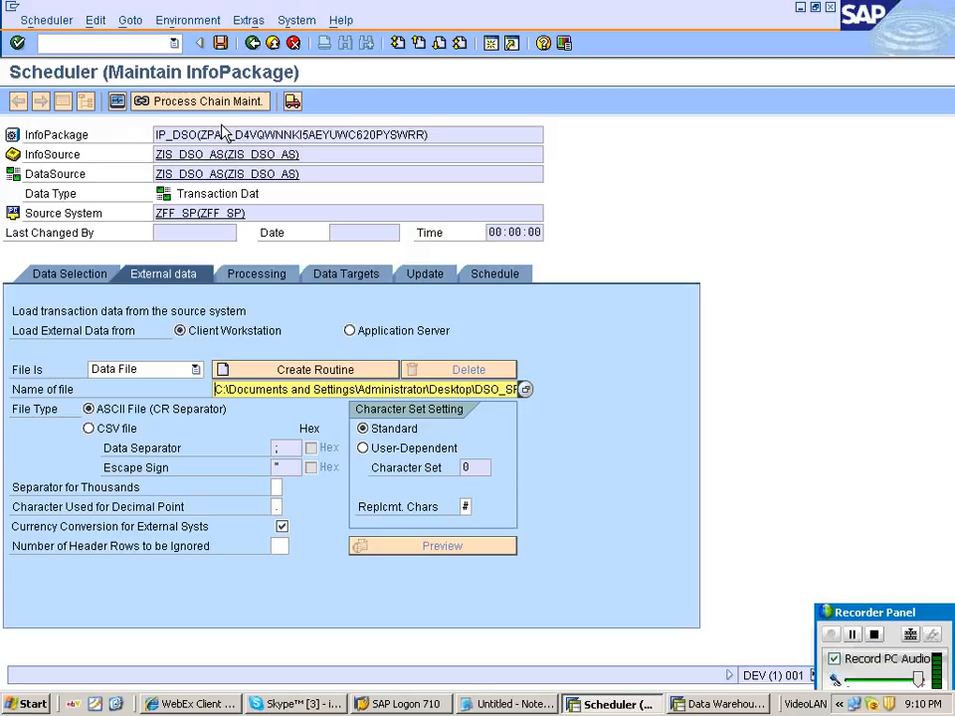
pyautogui.click(107, 428)
pyautogui.click(288, 448)
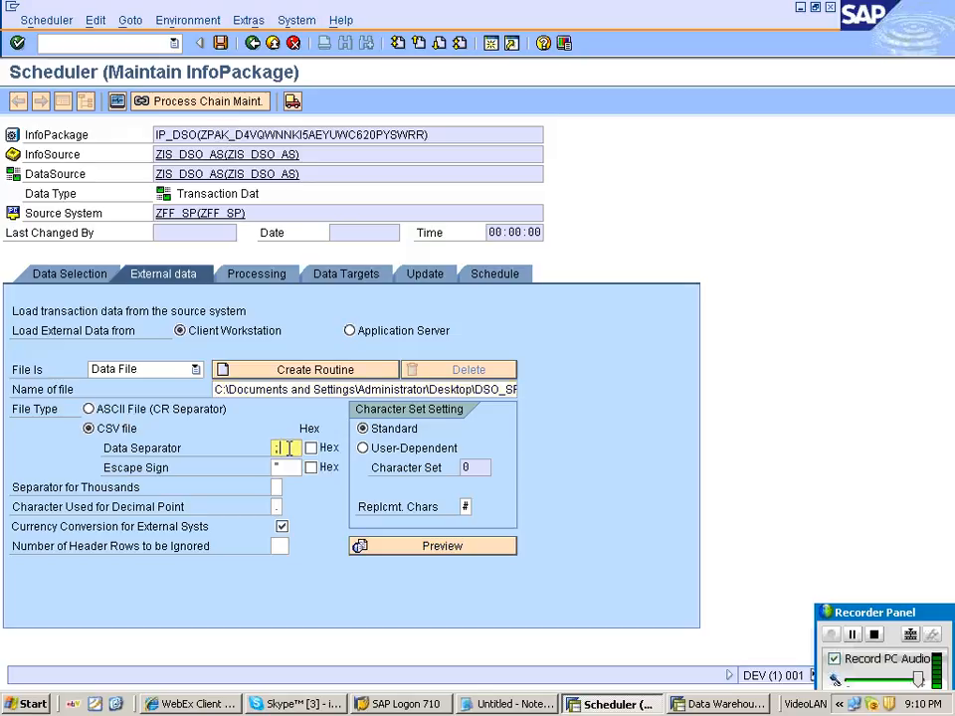
pyautogui.press('BackSpace')
pyautogui.write(',')
pyautogui.click(289, 468)
pyautogui.press('BackSpace')
pyautogui.click(287, 486)
pyautogui.click(280, 545)
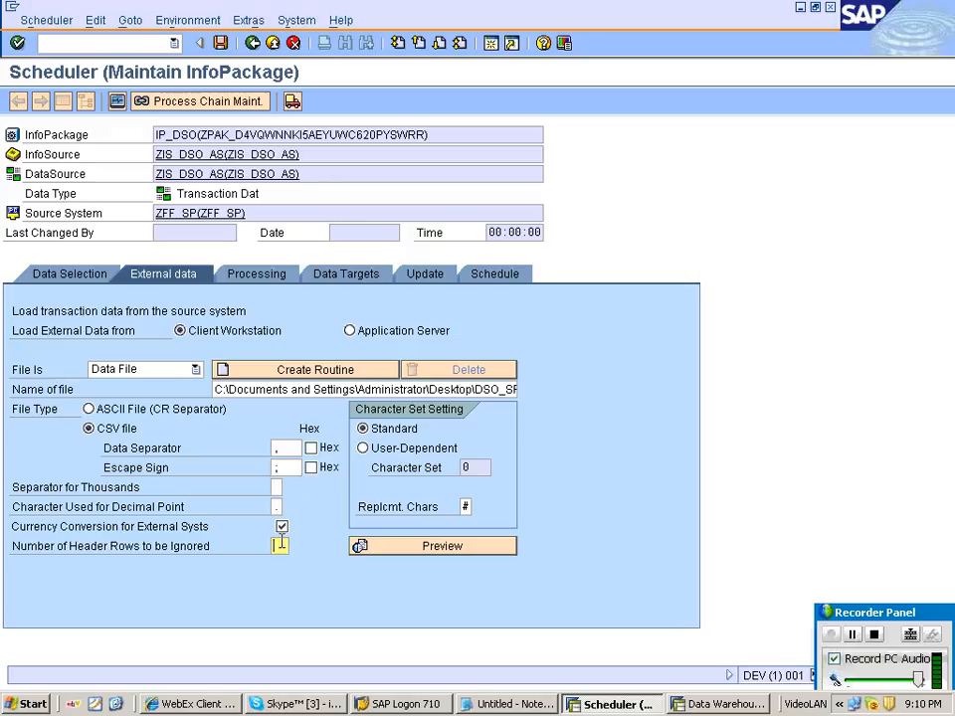
pyautogui.write('1')
# Preview the records of DSO_SP.csv with the default display lines and close the preview.
pyautogui.click(426, 550)
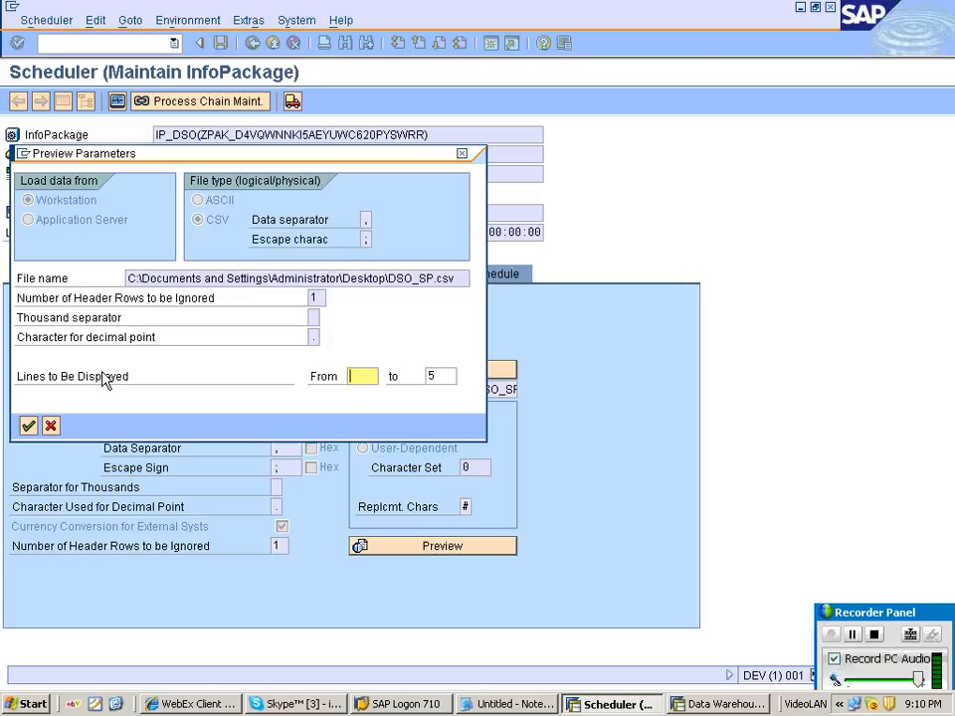
pyautogui.click(29, 426)
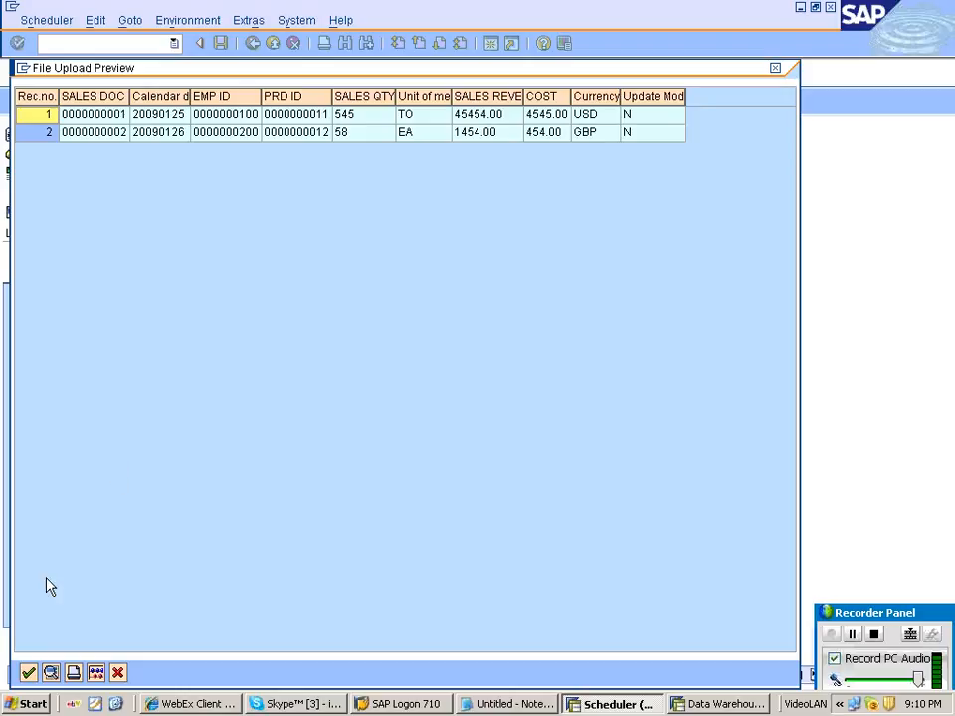
pyautogui.click(29, 673)
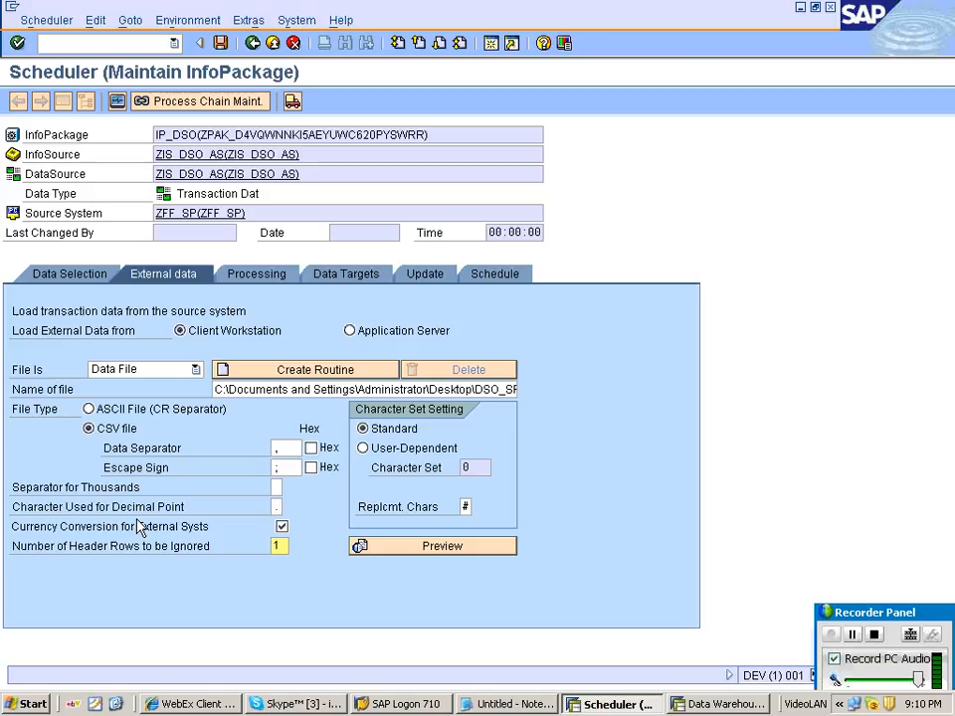
# Select PSA and then into Data Targets (Package by Package) as the processing option, and check the ZDSO_SP1 data target.
pyautogui.click(261, 275)
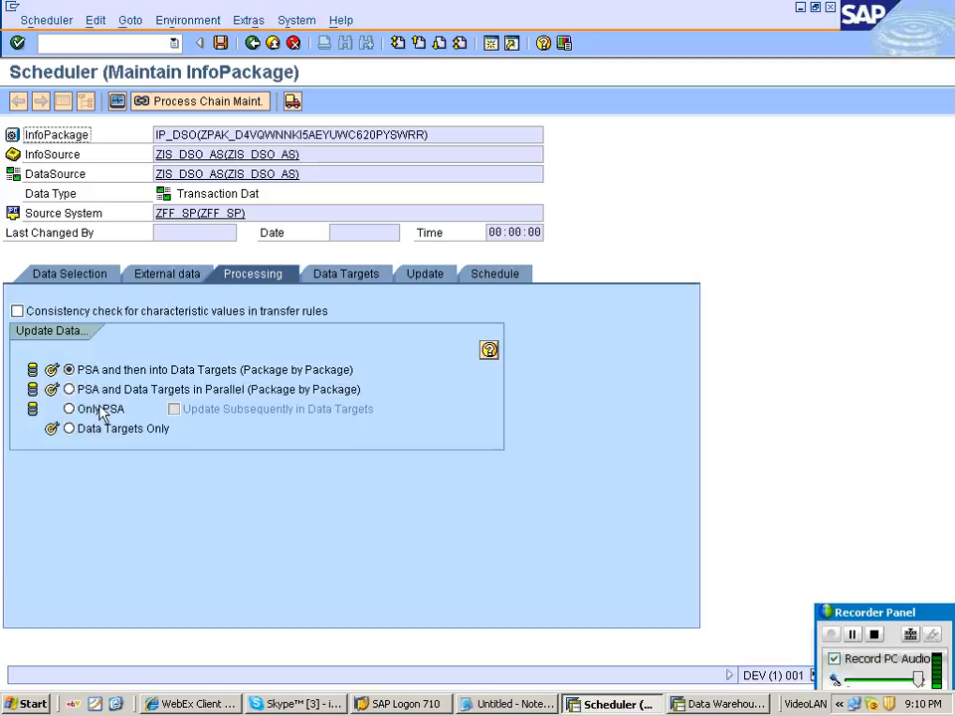
pyautogui.click(140, 377)
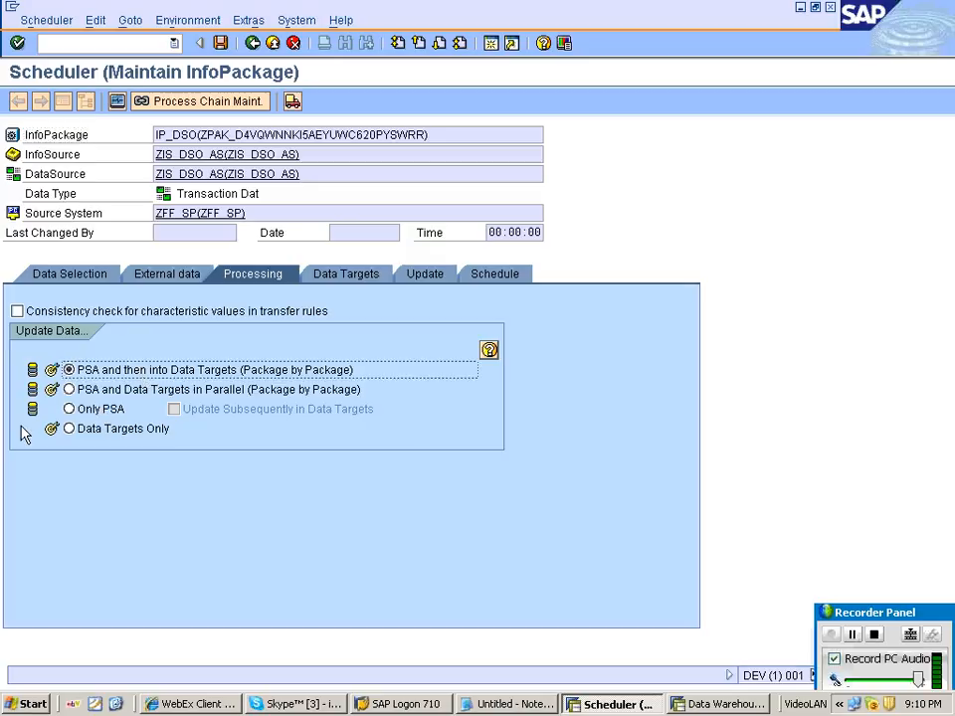
pyautogui.click(338, 275)
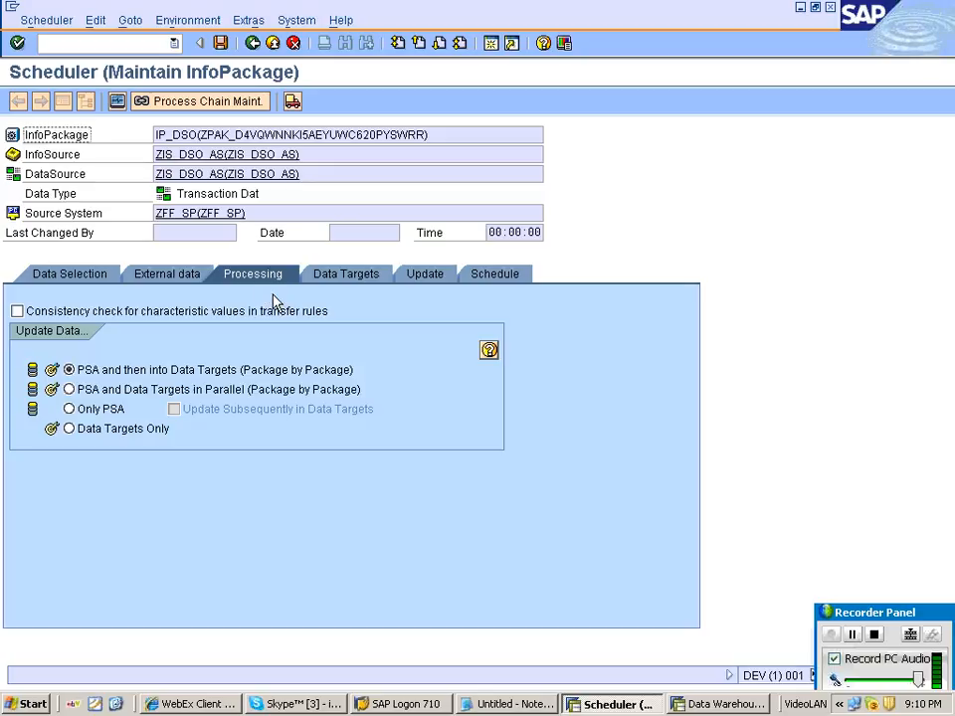
pyautogui.click(354, 277)
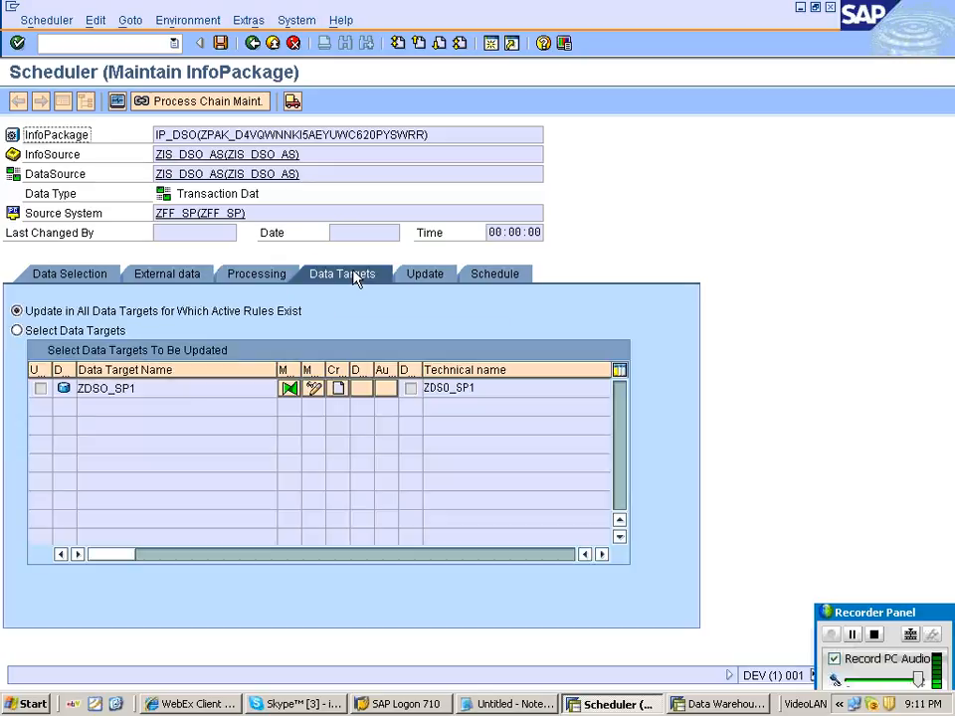
pyautogui.click(51, 391)
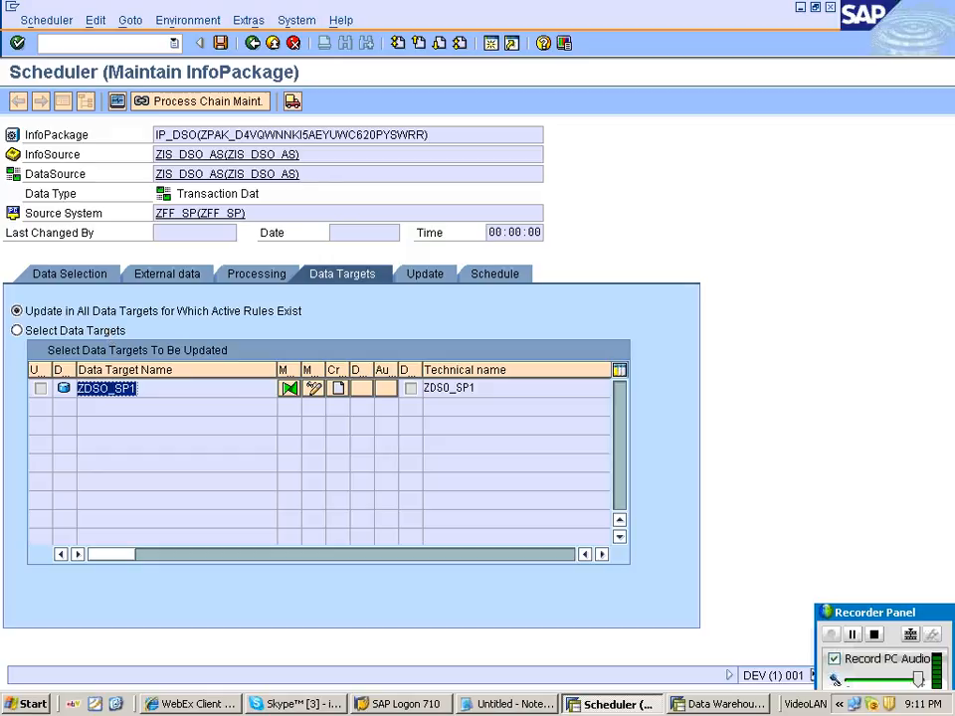
# Switch to Notepad, add the line "SS---IS--------DSO/DSO2" below the transfer structure note, and highlight its DSO/DSO2 part.
pyautogui.hotkey('alt', 'Tab')
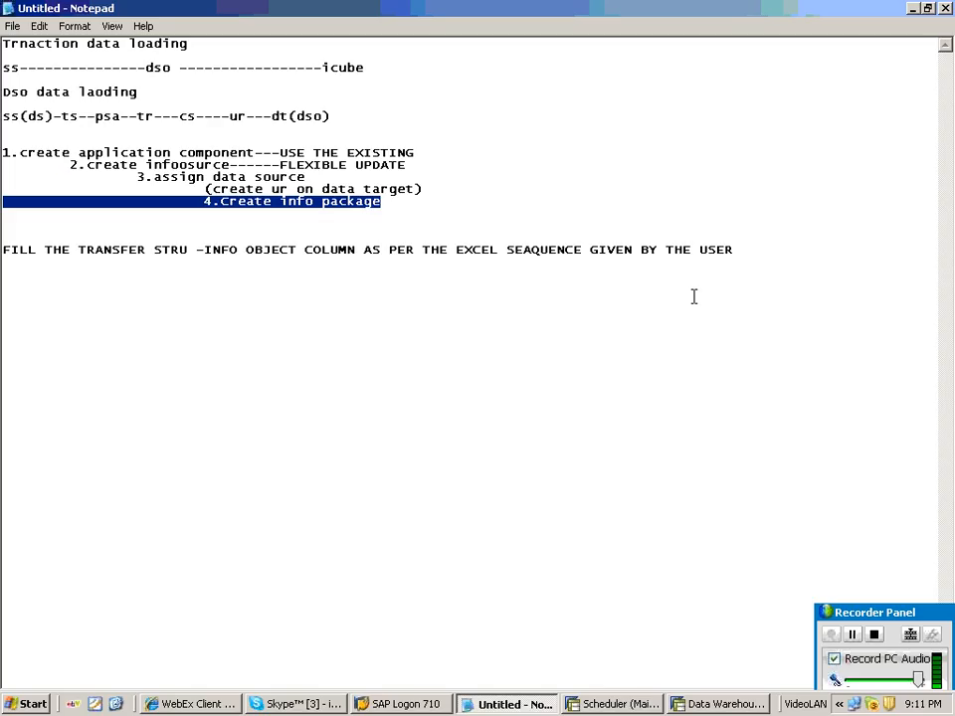
pyautogui.click(694, 297)
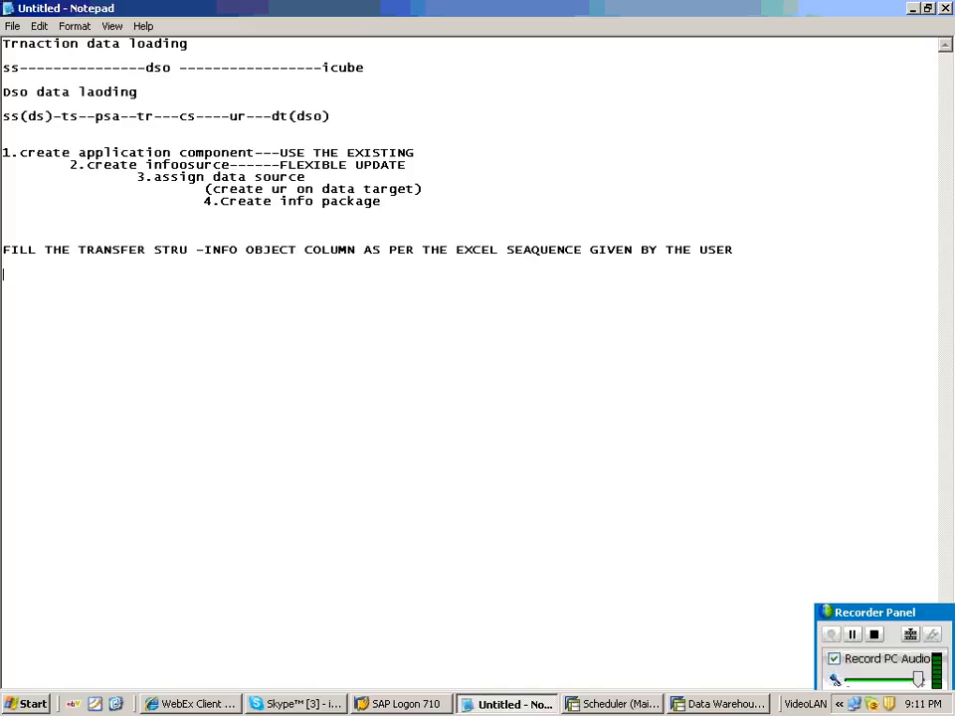
pyautogui.write('SS---IS--------DSO')
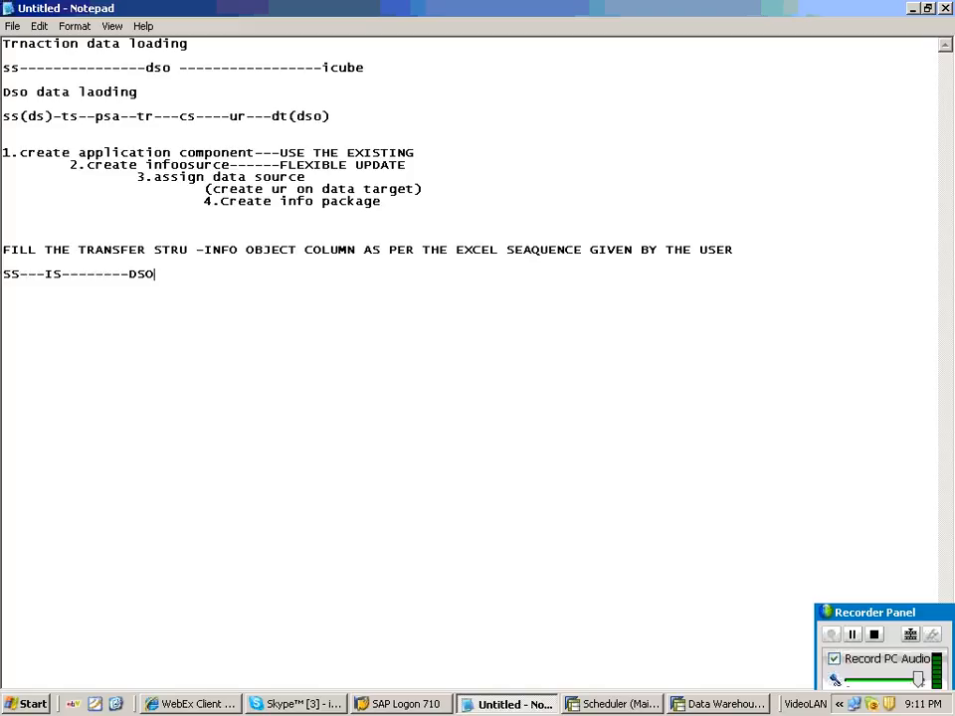
pyautogui.write('/DSO2')
pyautogui.hotkey('shift', 'Left')
pyautogui.hotkey('shift', 'Left')
pyautogui.hotkey('shift', 'Left')
pyautogui.hotkey('shift', 'Left')
pyautogui.hotkey('shift', 'Left')
pyautogui.hotkey('shift', 'Left')
pyautogui.hotkey('shift', 'Left')
pyautogui.hotkey('shift', 'Left')
pyautogui.hotkey('shift', 'Left')
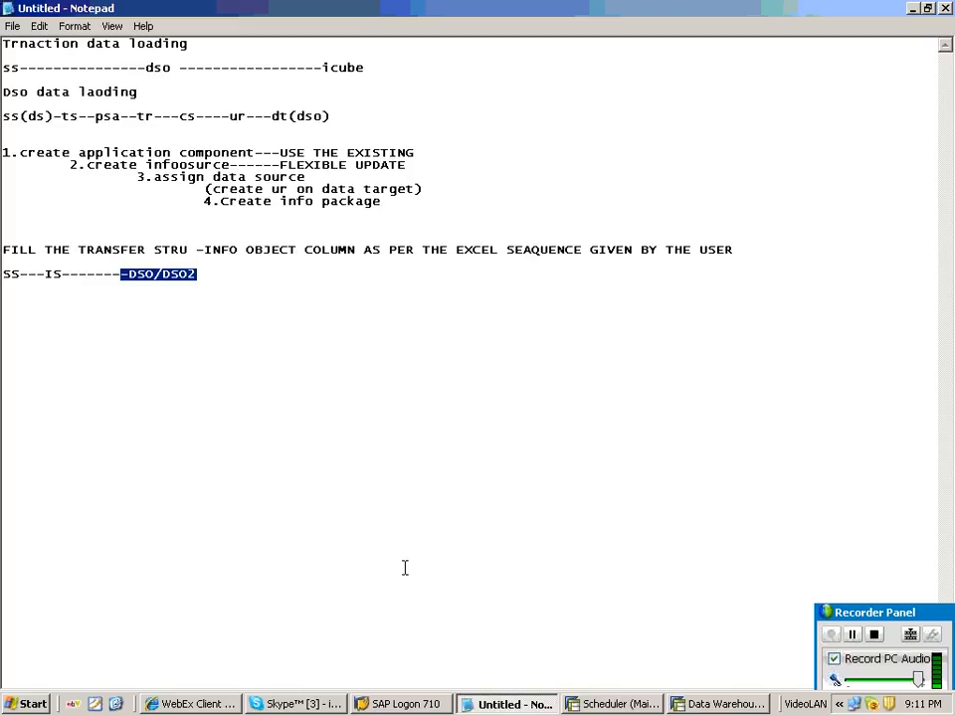
# Switch back to the InfoPackage scheduler, choose Select Data Targets and mark ZDSO_SP1 for updating.
pyautogui.hotkey('alt', 'Tab')
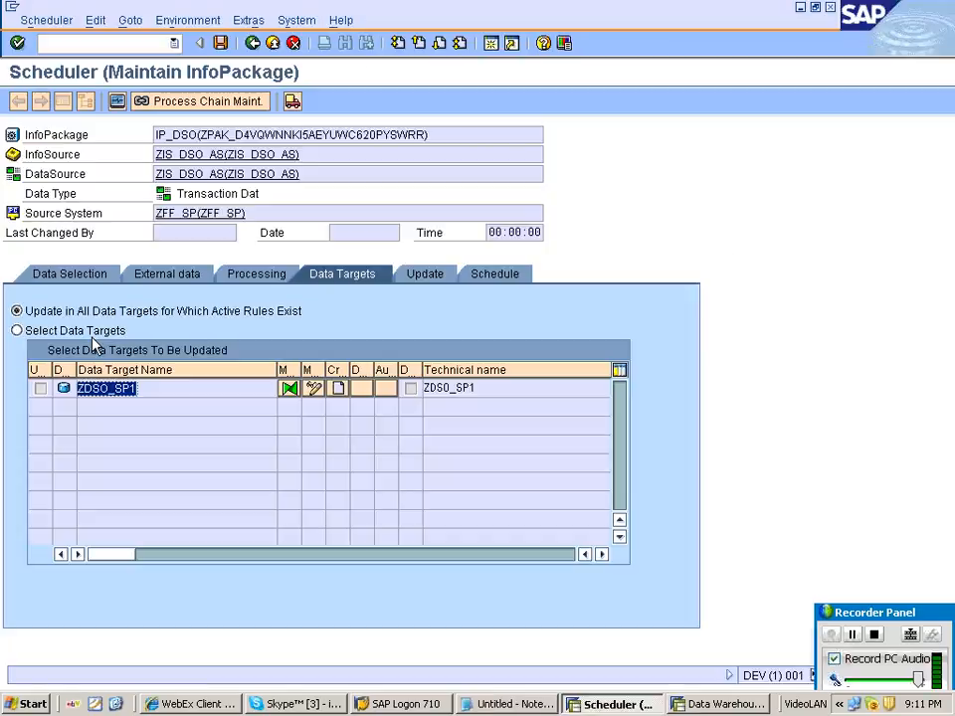
pyautogui.click(122, 312)
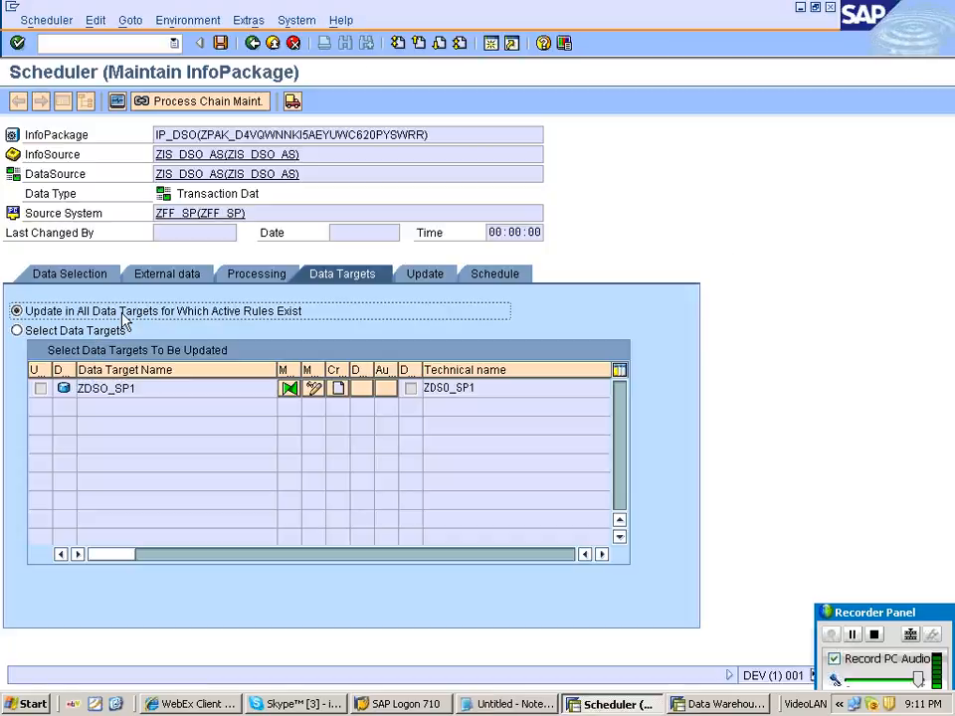
pyautogui.click(88, 331)
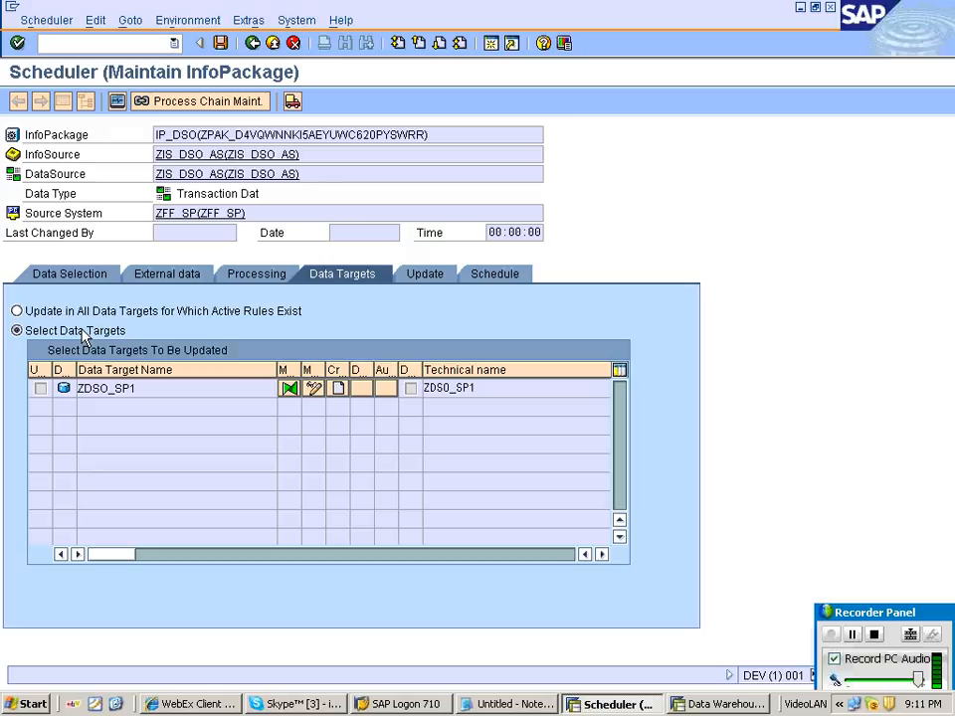
pyautogui.click(40, 389)
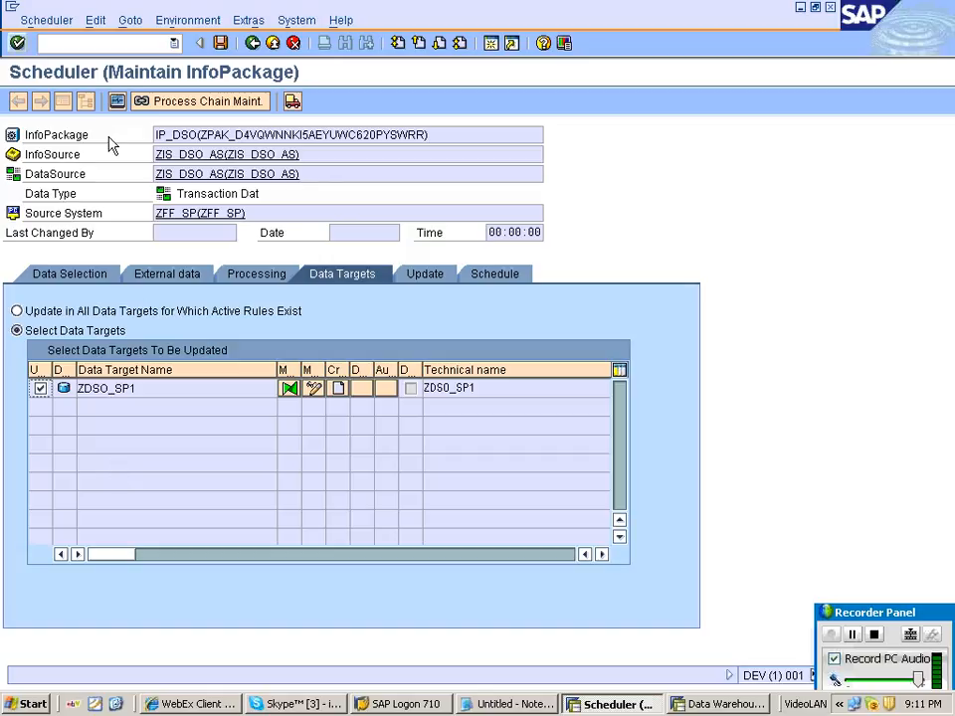
# Set the update mode to Full Update and the update type to Do not update data if no master data exists for a characteristic.
pyautogui.click(425, 275)
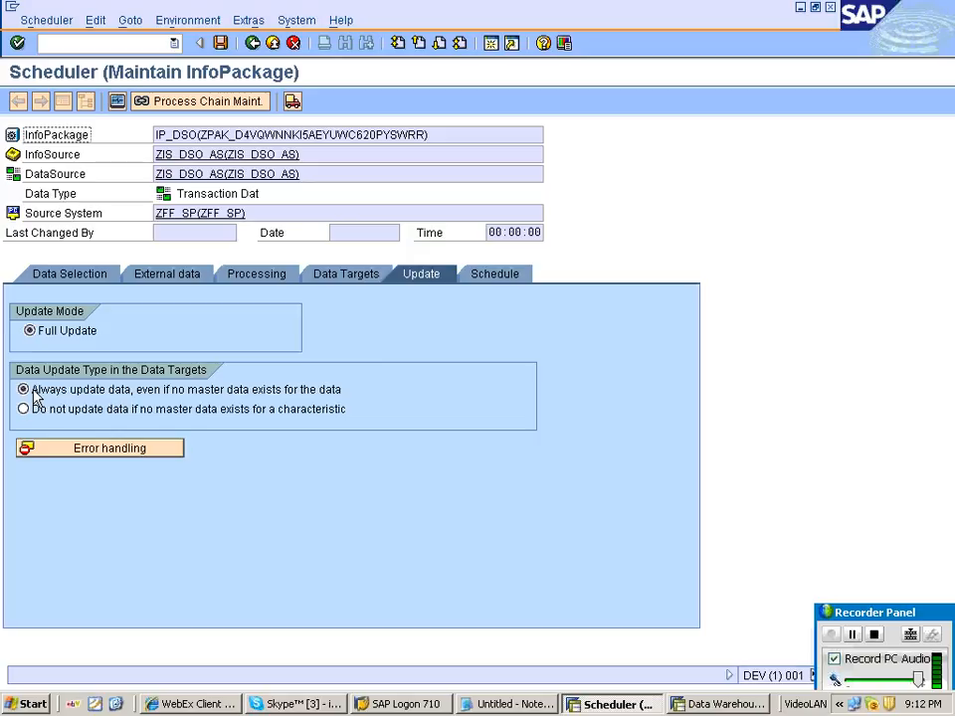
pyautogui.click(42, 331)
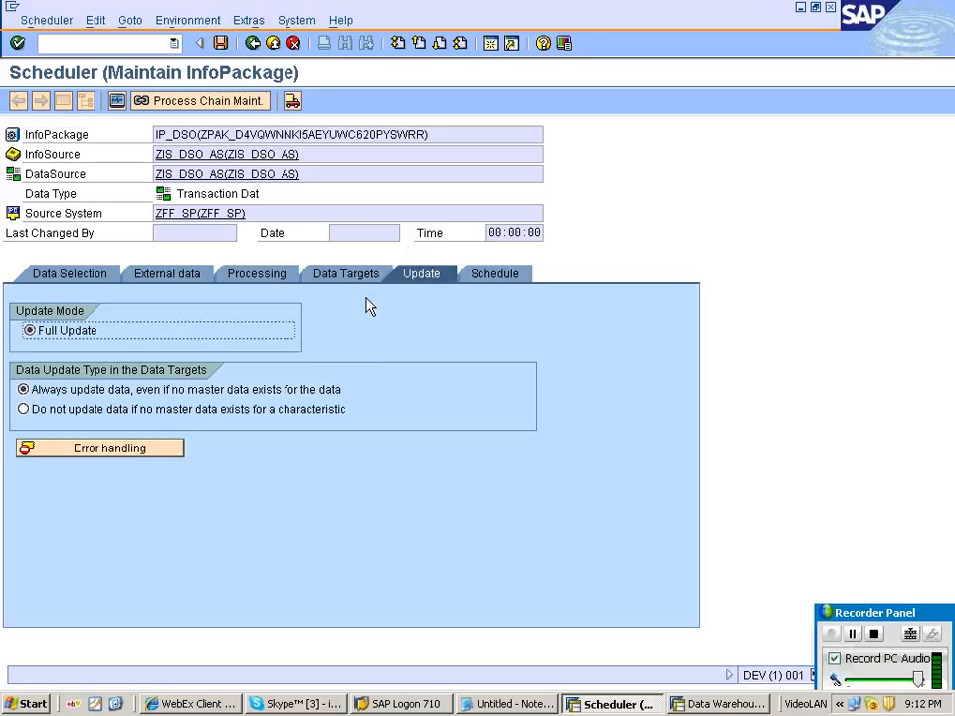
pyautogui.click(488, 275)
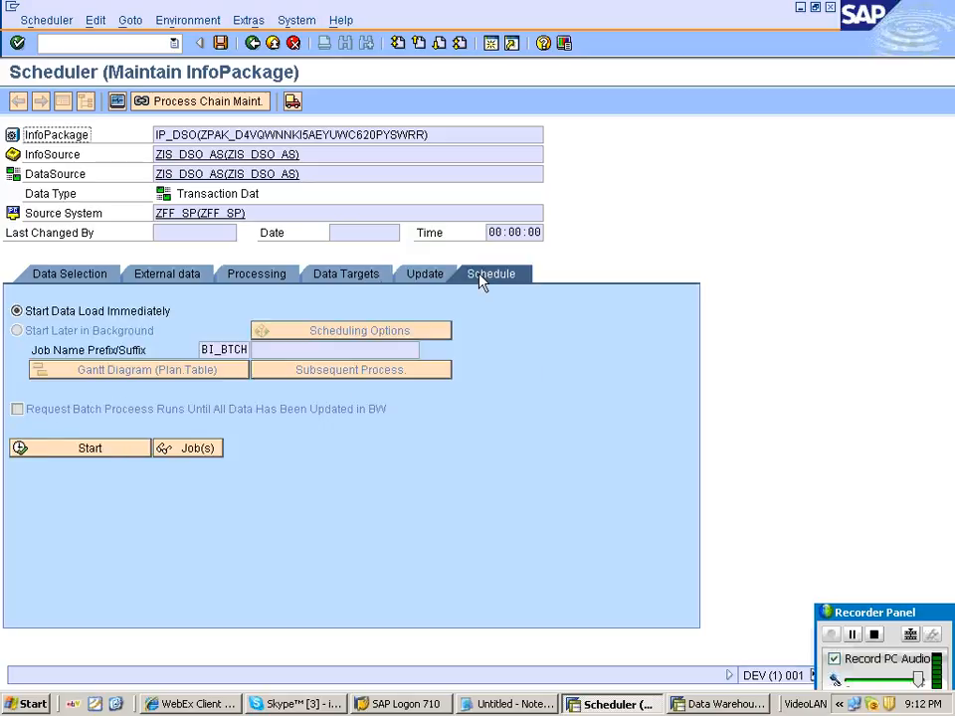
pyautogui.click(424, 274)
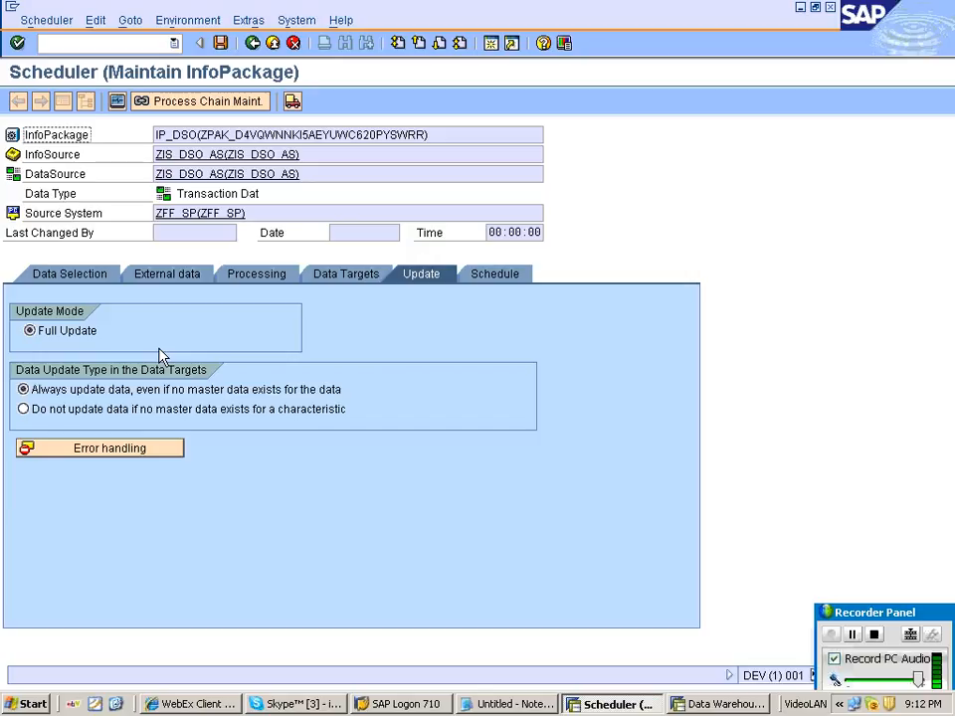
pyautogui.click(110, 411)
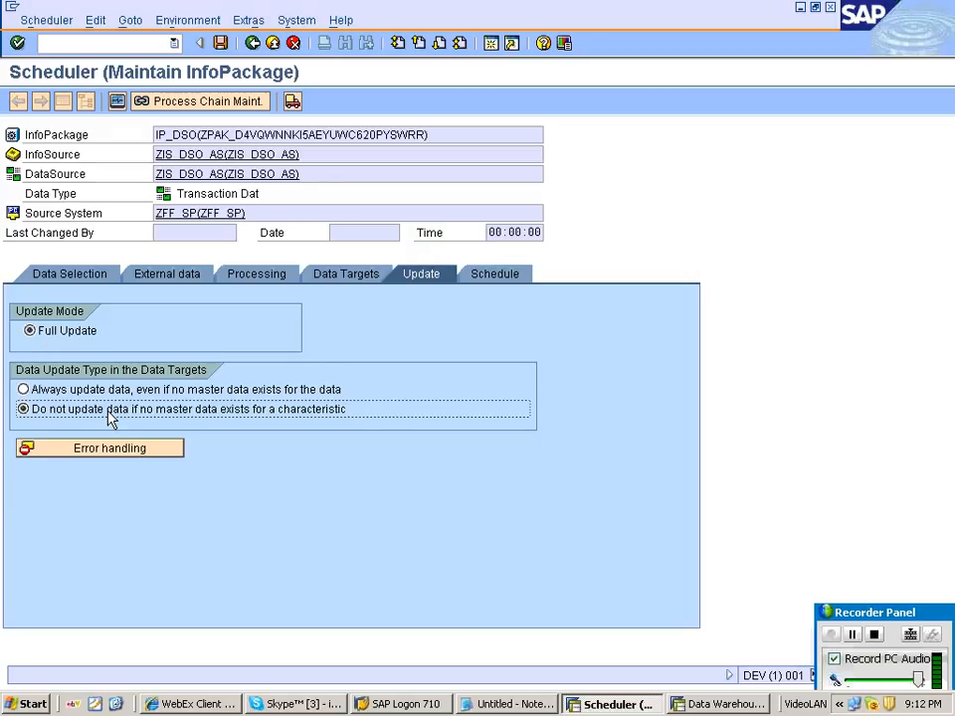
pyautogui.press('Up')
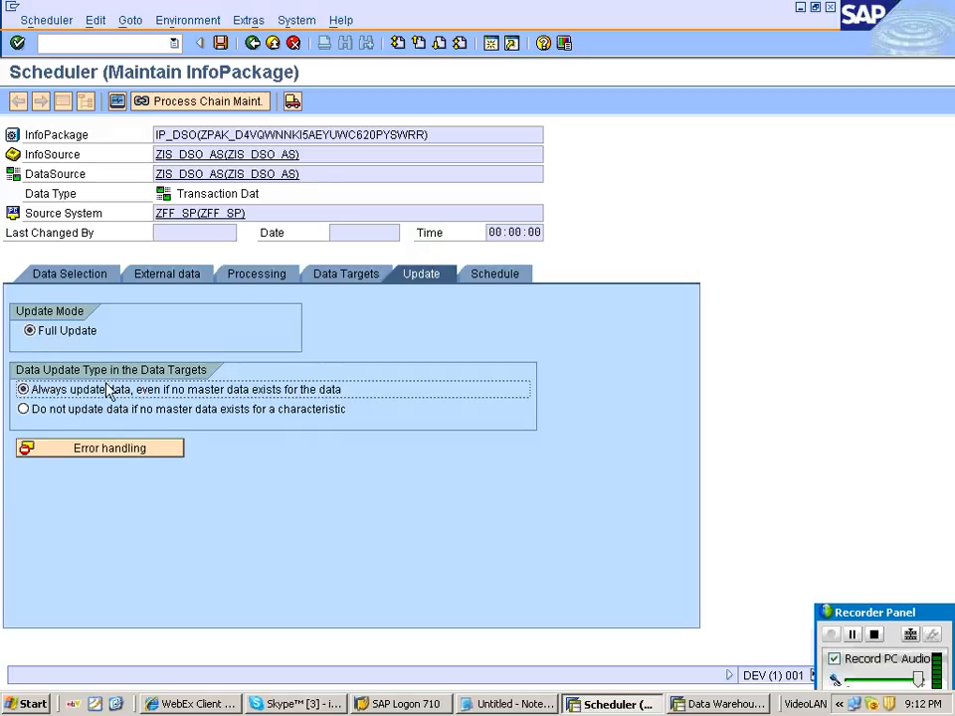
pyautogui.click(110, 412)
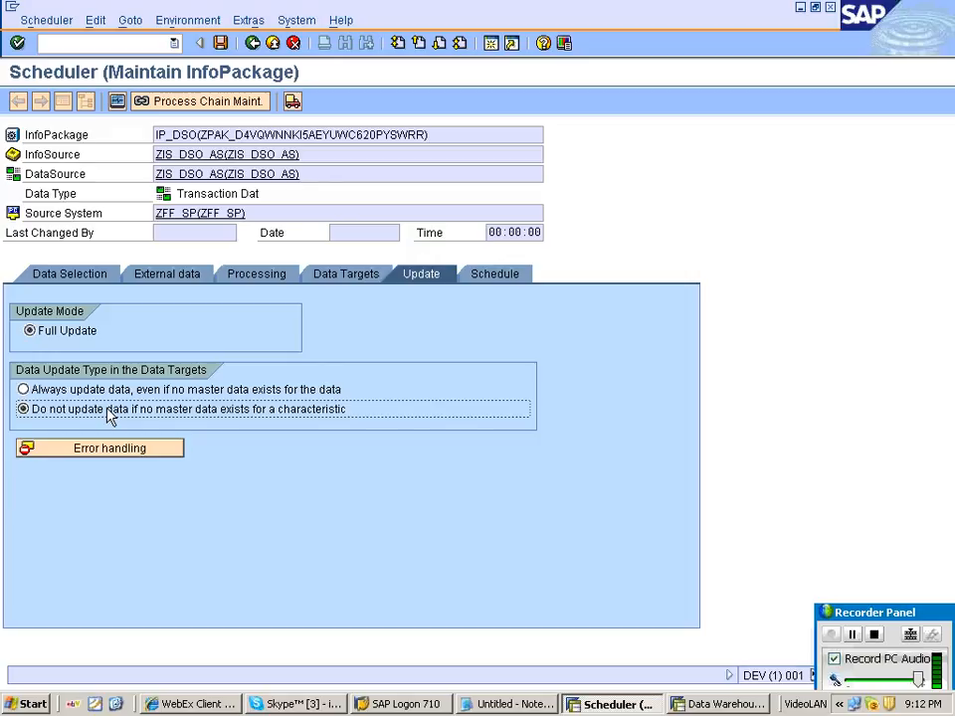
# Start the data load of the InfoPackage with the Start Data Load Immediately schedule.
pyautogui.click(494, 278)
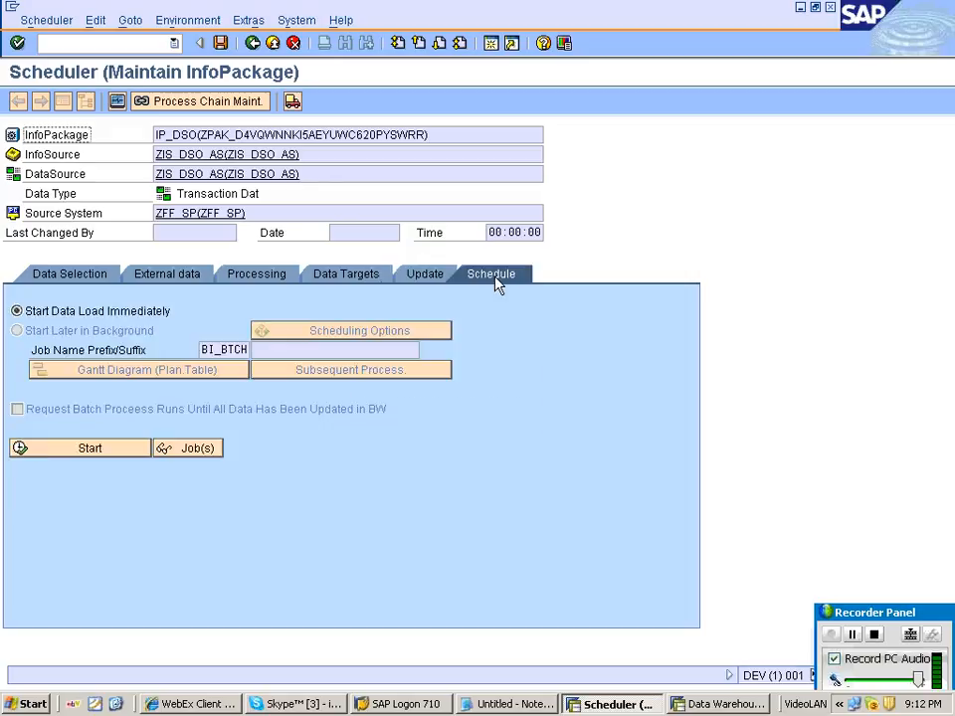
pyautogui.click(98, 449)
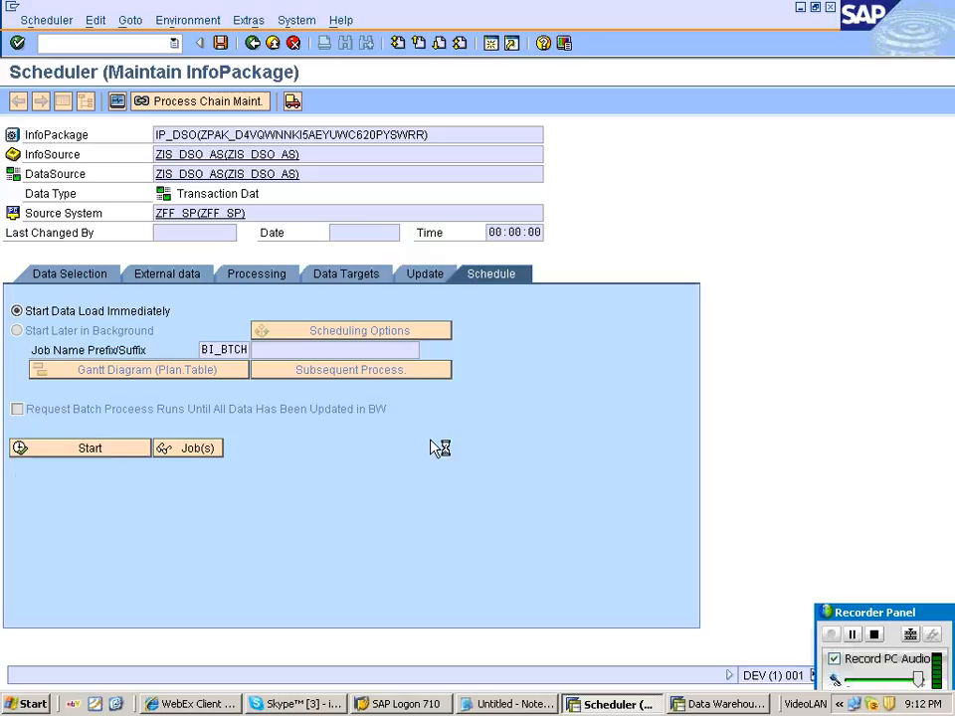
# Switch to Notepad and add the lines "ACTIVATION QUEUE", "ACTIVE DATA TAB" and "CHANGE LOG TABLE" below the SS---IS line.
pyautogui.hotkey('alt', 'Tab')
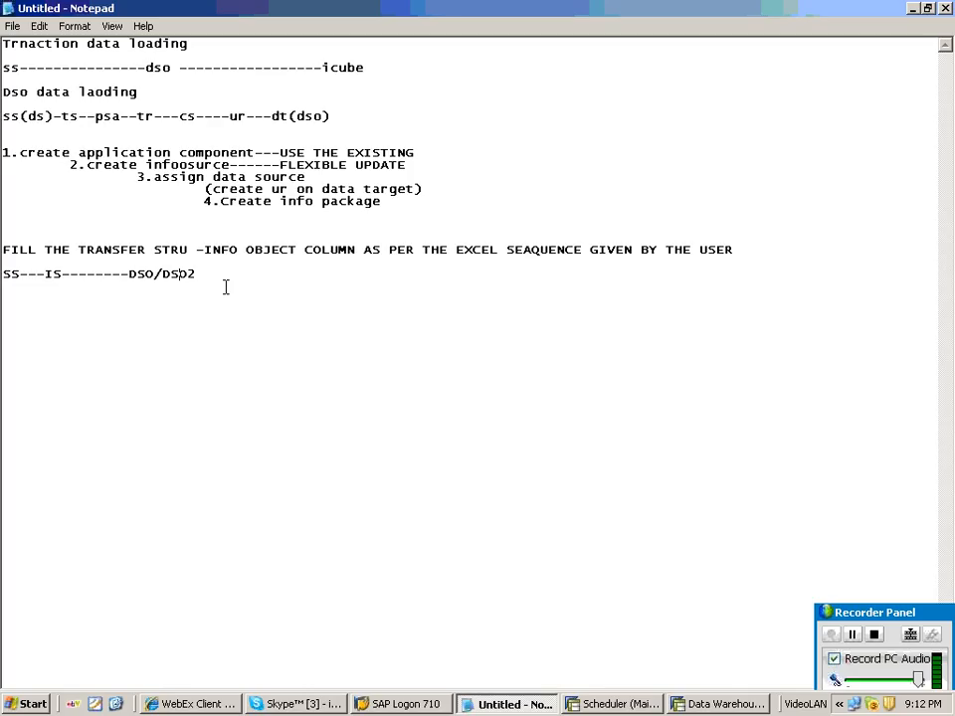
pyautogui.click(226, 287)
pyautogui.press('Return')
pyautogui.press('Return')
pyautogui.press('Return')
pyautogui.press('Return')
pyautogui.write('ACTIVATION QUEUE')
pyautogui.press('Return')
pyautogui.write('AC')
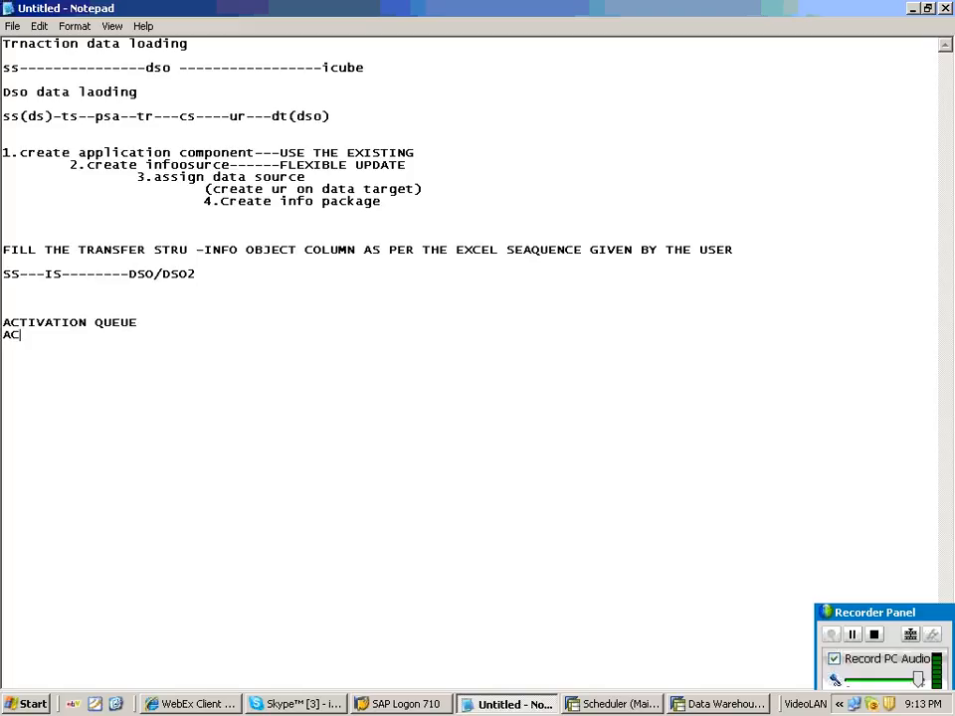
pyautogui.write('TIVE DATA TAB')
pyautogui.press('Return')
pyautogui.write('CHN')
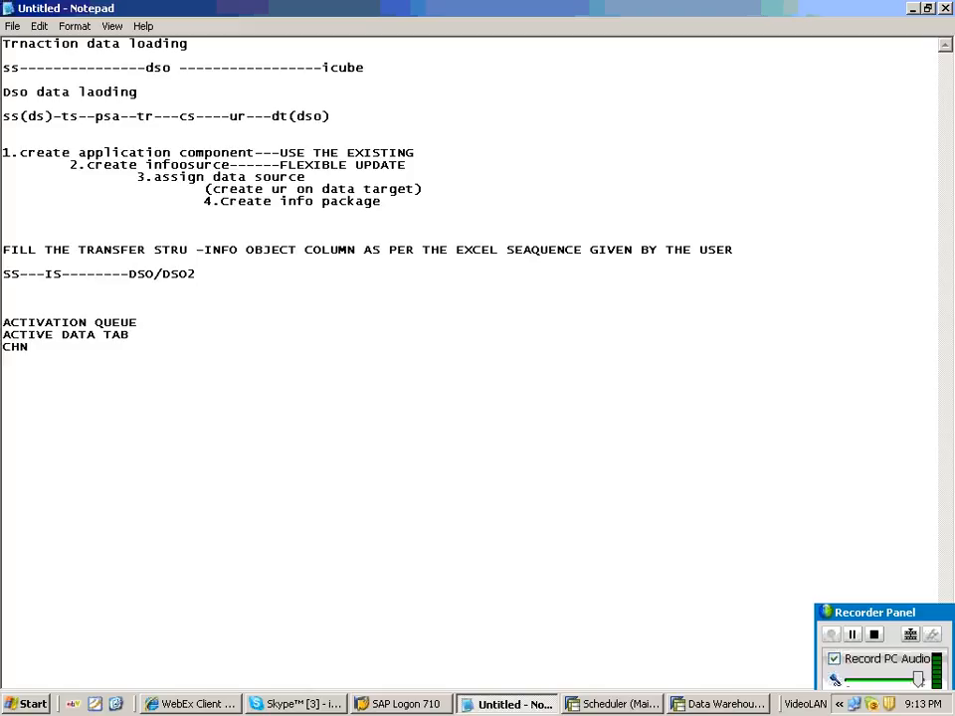
pyautogui.press('BackSpace')
pyautogui.write('ANGE LOG TABLE')
# Append "--INSERTED---ACTIVATE" to the ACTIVATION QUEUE line.
pyautogui.press('Up')
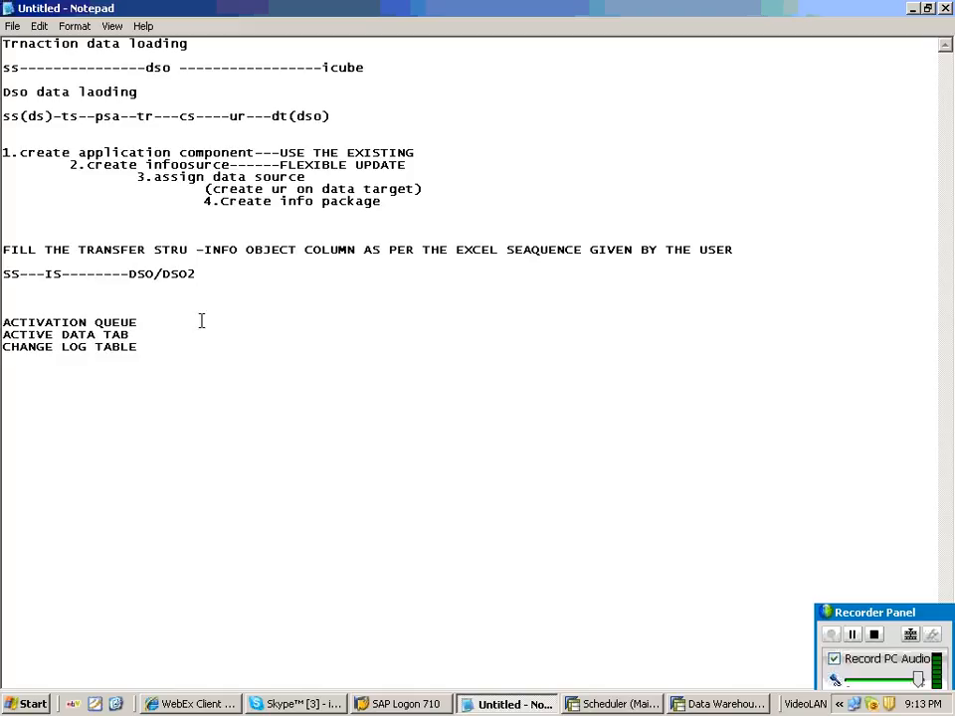
pyautogui.click(146, 322)
pyautogui.write('--INSERTED---ACTIVATE ACTIVE DATA TAB')
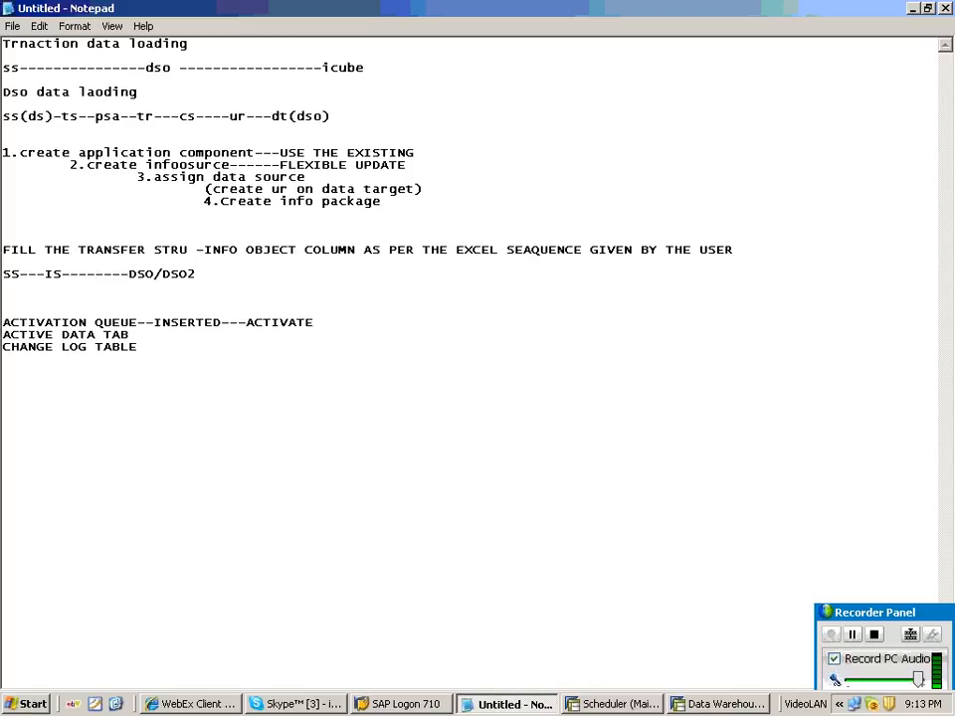
# Append "--NEW--INSERTED//MODIF---UPDATED///DUPLICATE---OVERWRITTEN" to the ACTIVE DATA TAB line.
pyautogui.write('--NEW--INSERTED')
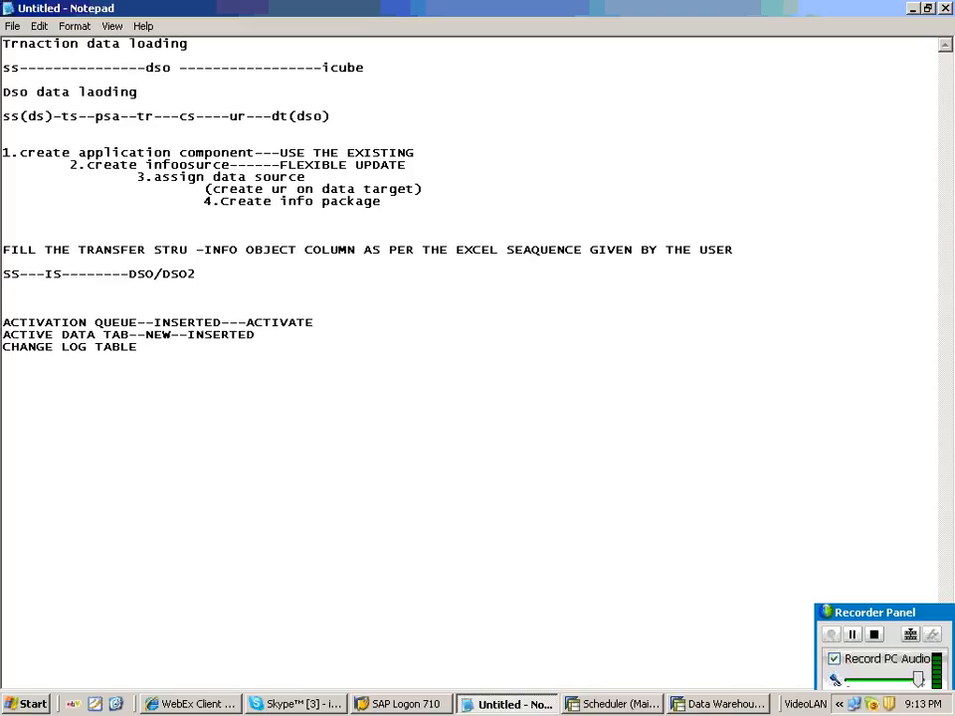
pyautogui.write('//MODIF---UP')
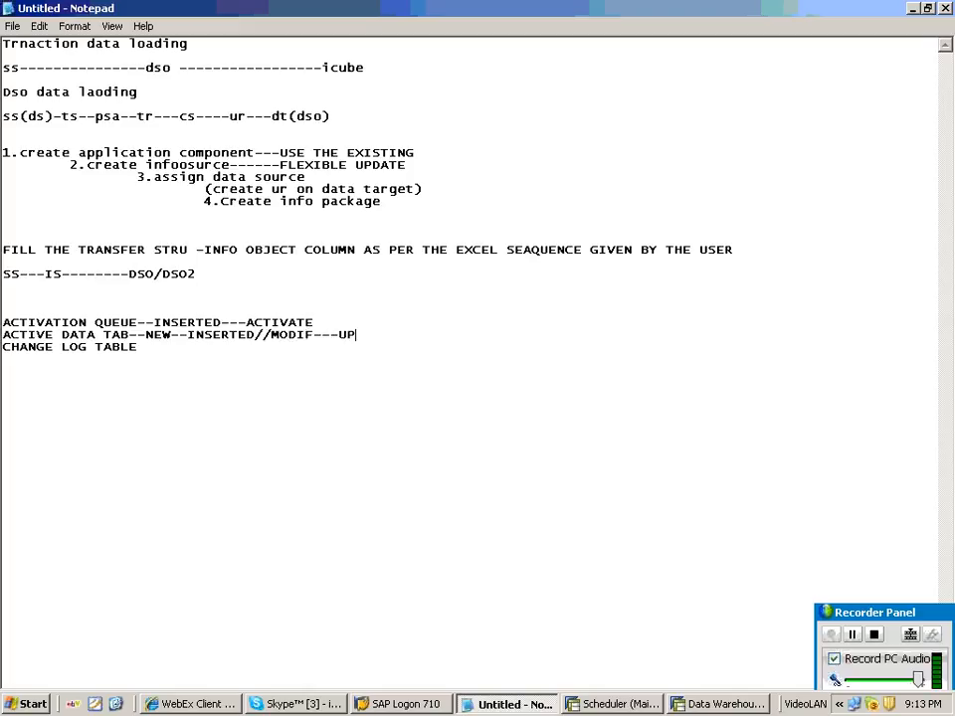
pyautogui.write('DATED///DUPLIC')
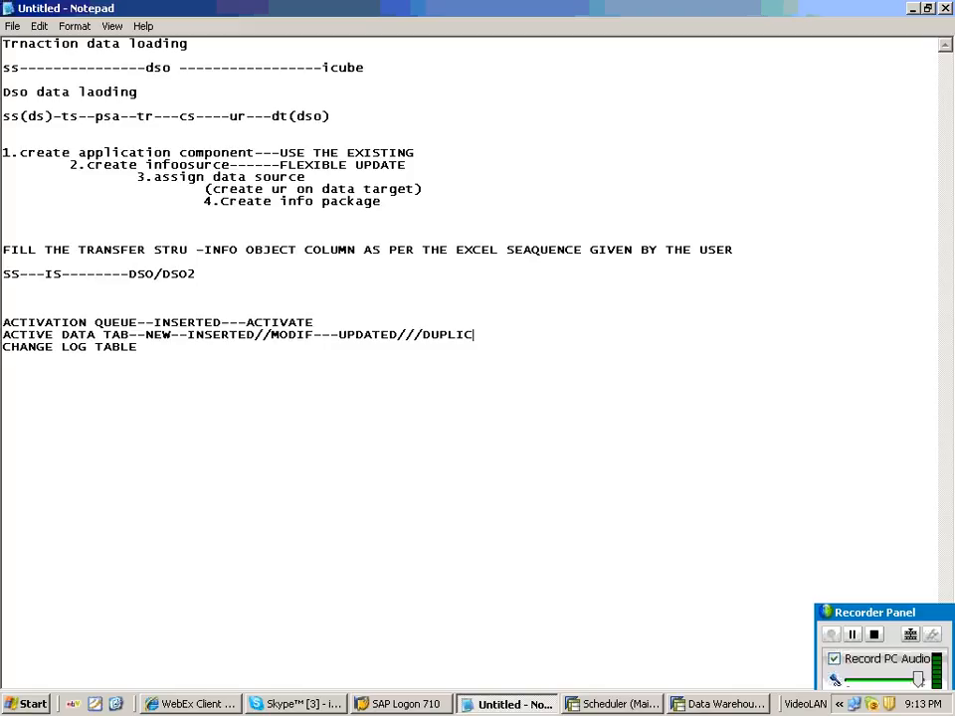
pyautogui.write('ATE---OVERWRITT')
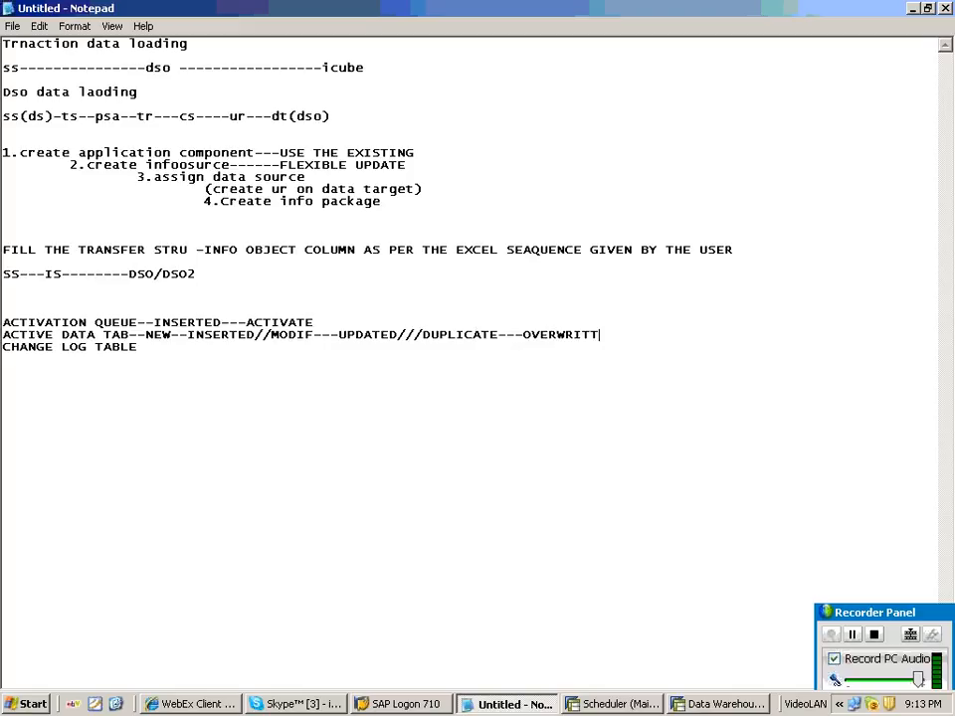
pyautogui.write('EN')
# Append "----N-INSERTED//MODIFED-(-BI)/AI//" to the CHANGE LOG TABLE line.
pyautogui.press('Down')
pyautogui.write('----N-INSERTED//')
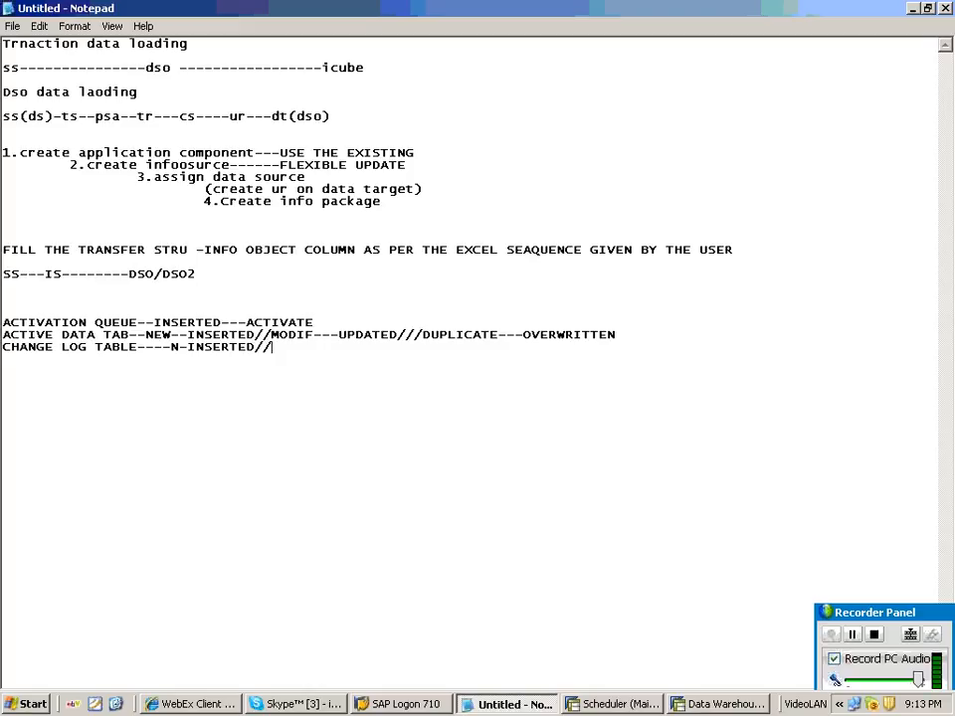
pyautogui.write('MODIFED-BI/A')
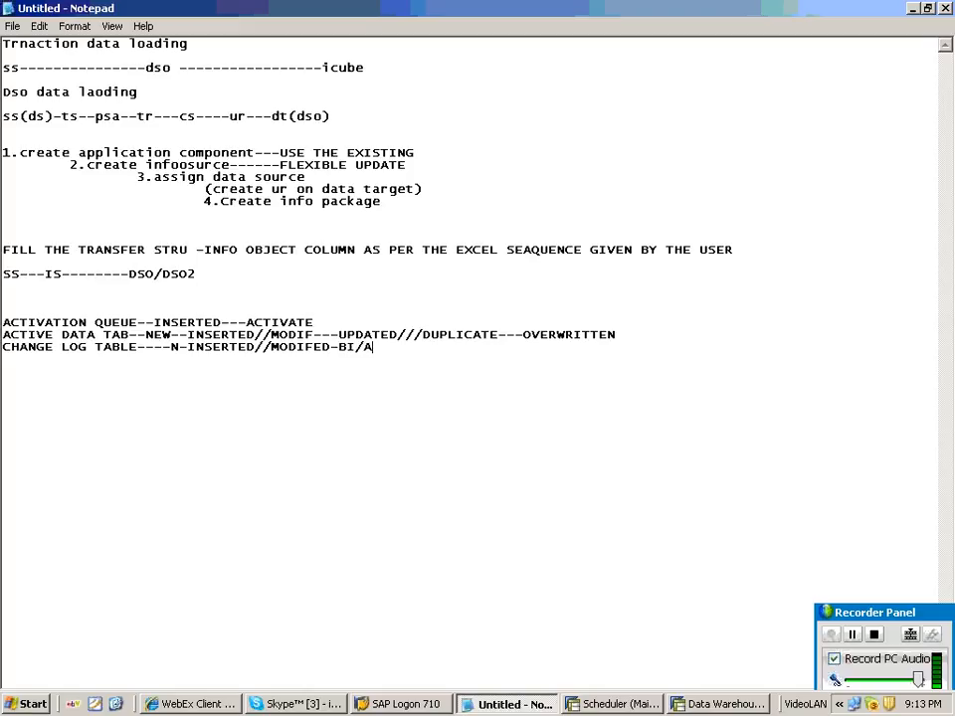
pyautogui.write('I')
pyautogui.click(344, 347)
pyautogui.write('-(-BI)/AI//')
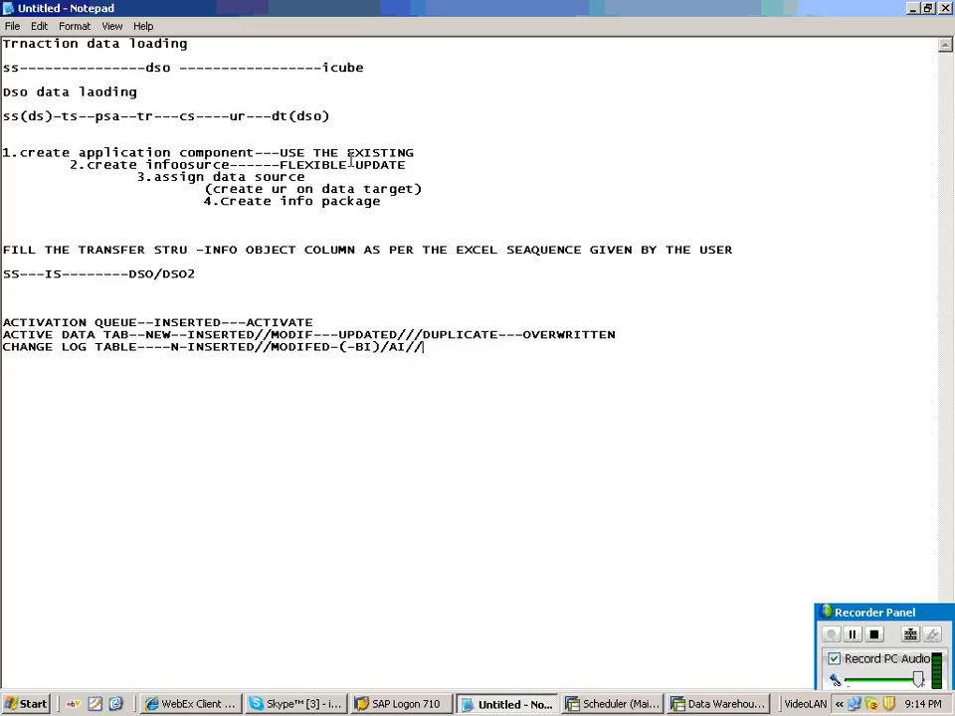
# Switch to the SAP load monitor, read the status message, and display 2 PSA records of data packet 000001 with all statuses.
pyautogui.click(609, 700)
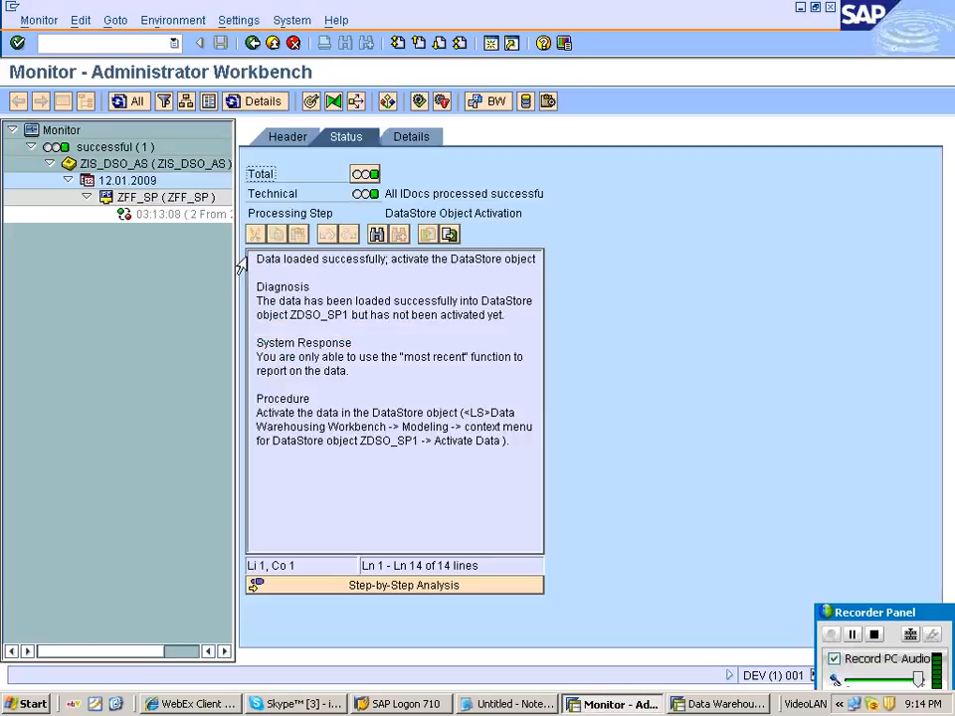
pyautogui.click(246, 258)
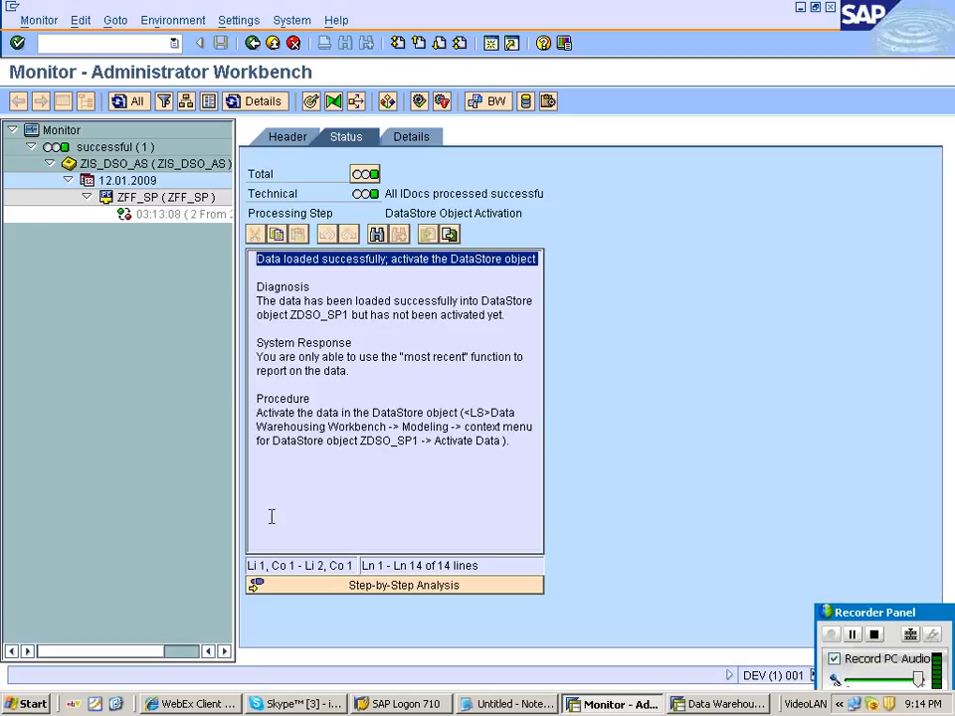
pyautogui.click(521, 106)
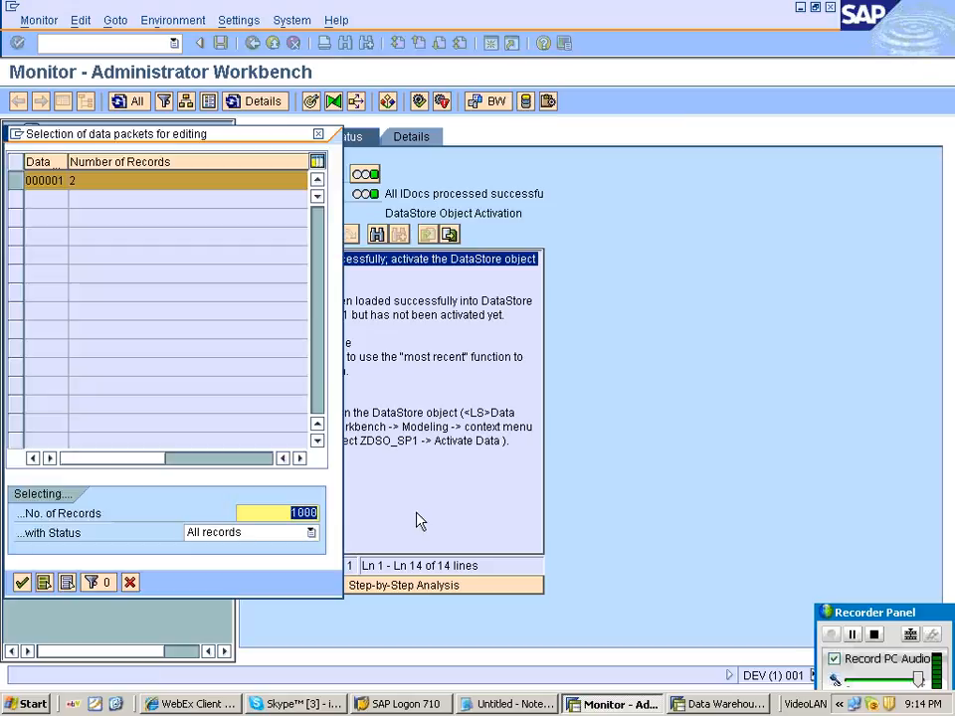
pyautogui.write('2')
pyautogui.press('Return')
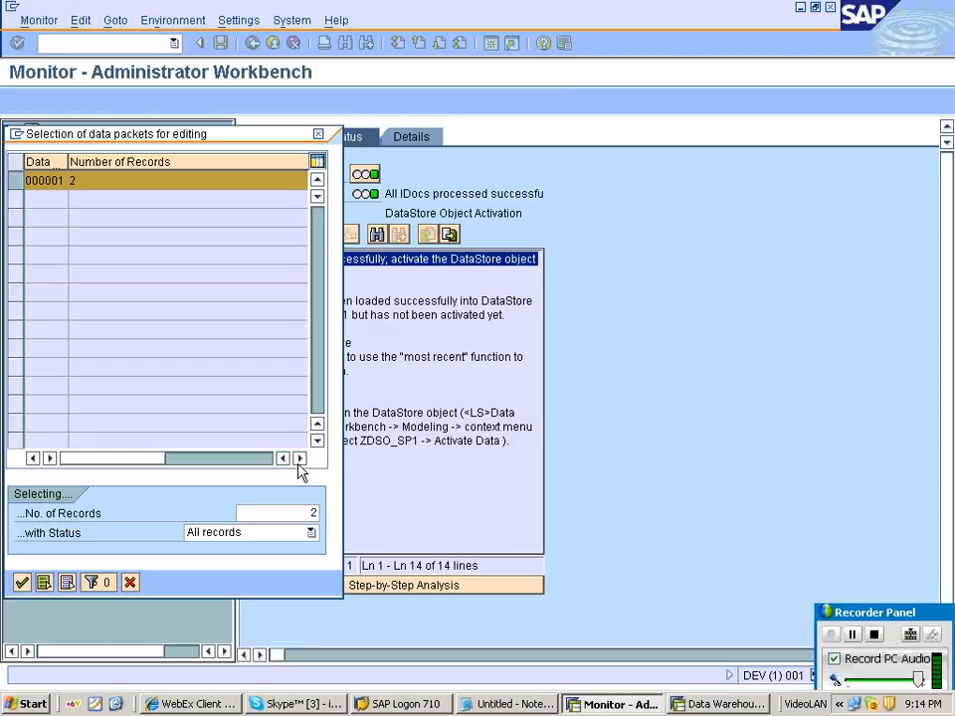
pyautogui.press('Return')
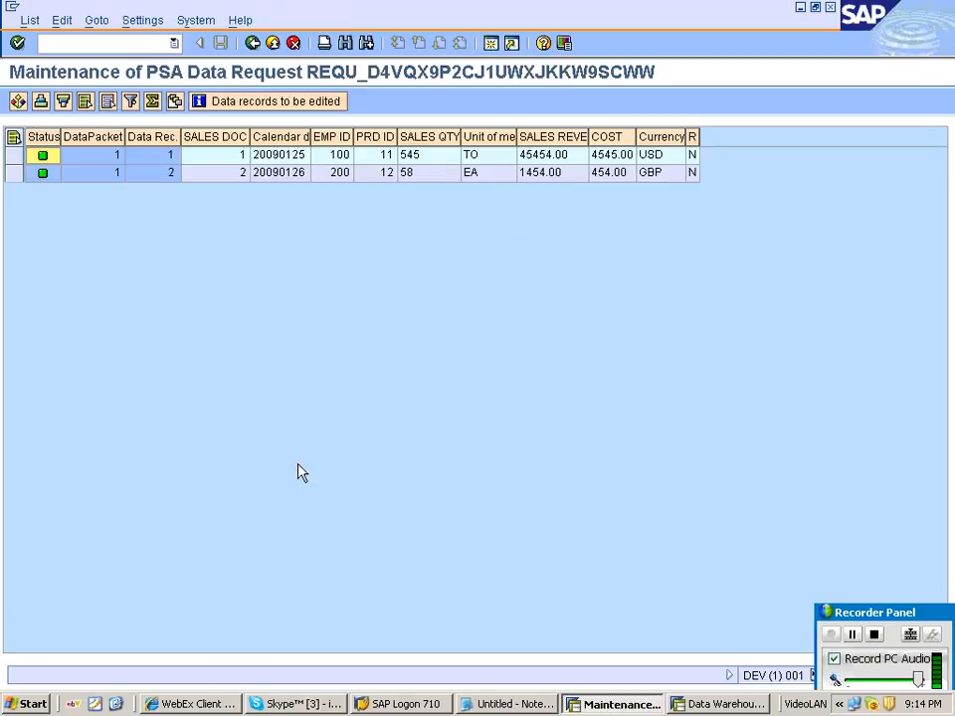
pyautogui.click(284, 706)
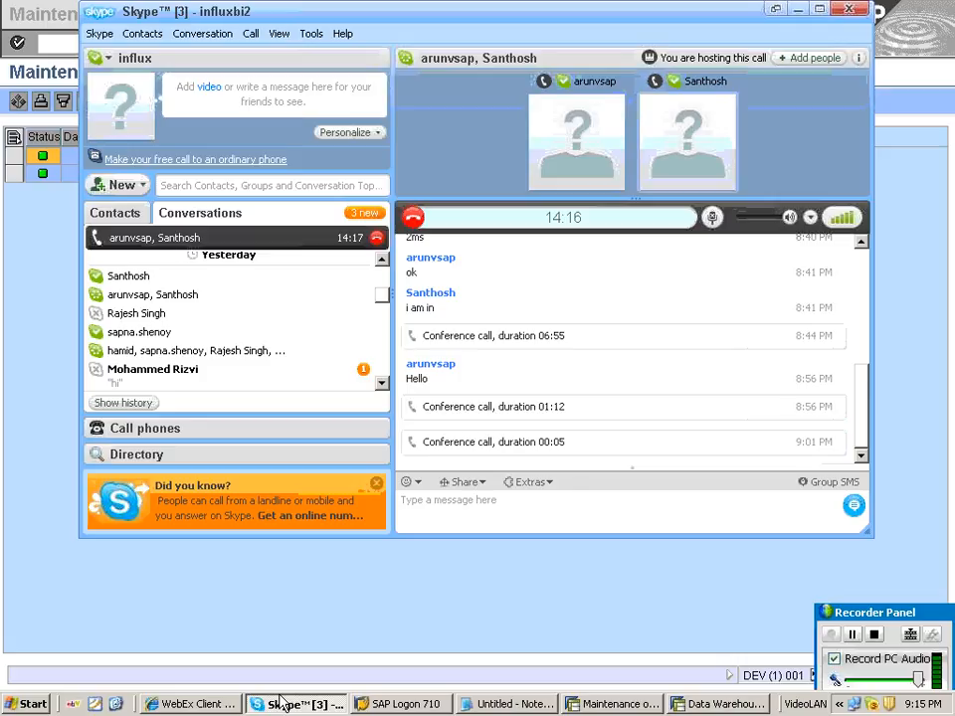
pyautogui.click(16, 451)
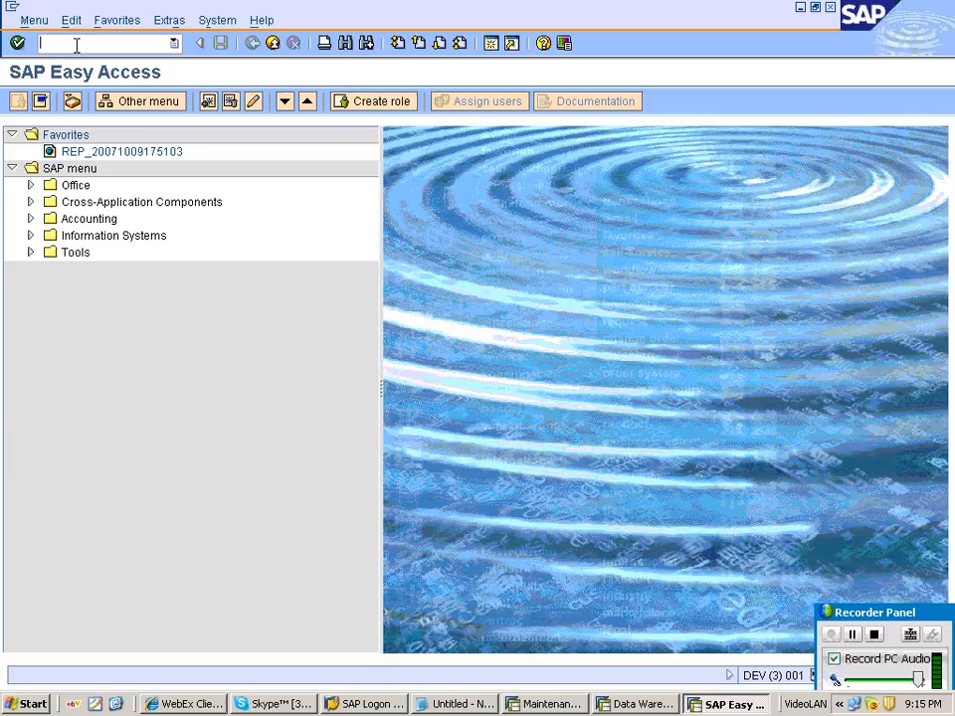
# Open transaction RSA1OLD and expand ZIS_DSO_AS in the PSA tree down to the requests of ZFF_SP.
pyautogui.write('RSA1OLD')
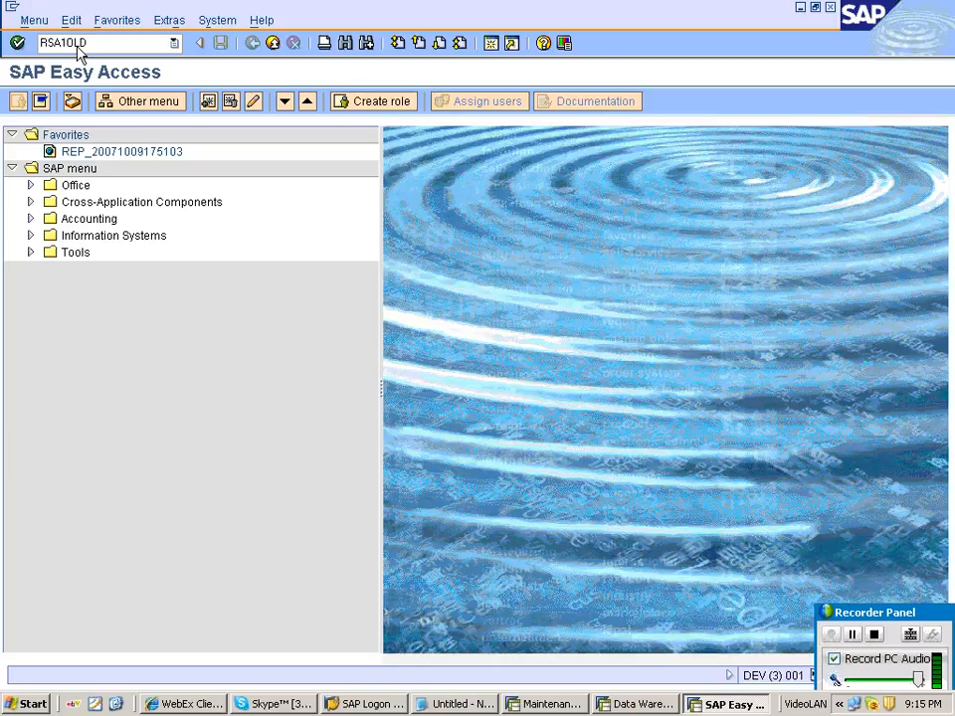
pyautogui.press('Return')
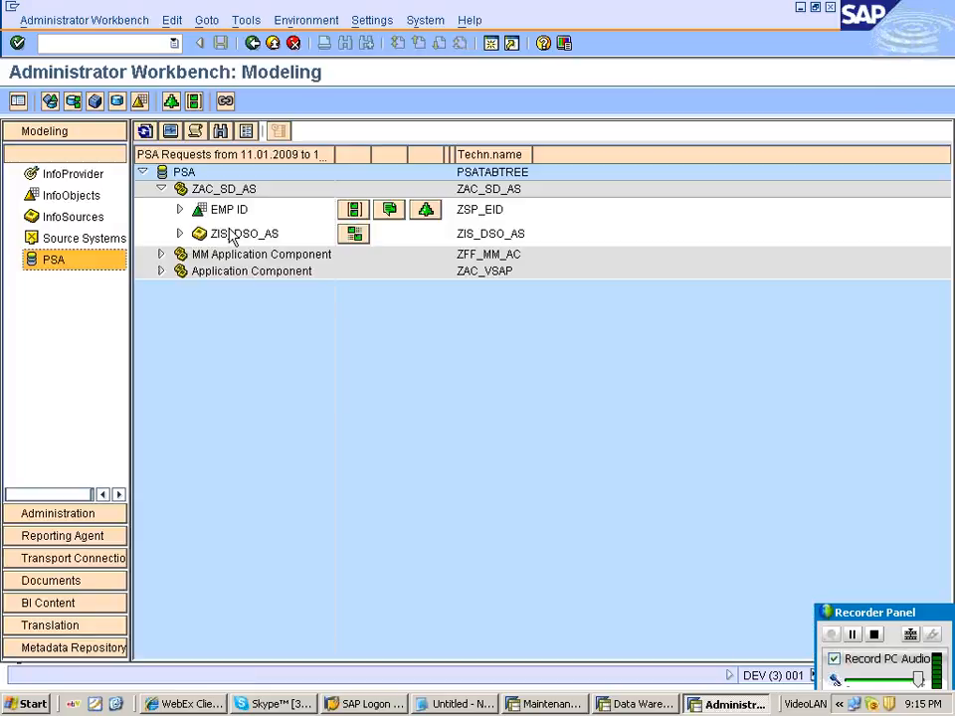
pyautogui.doubleClick(230, 235)
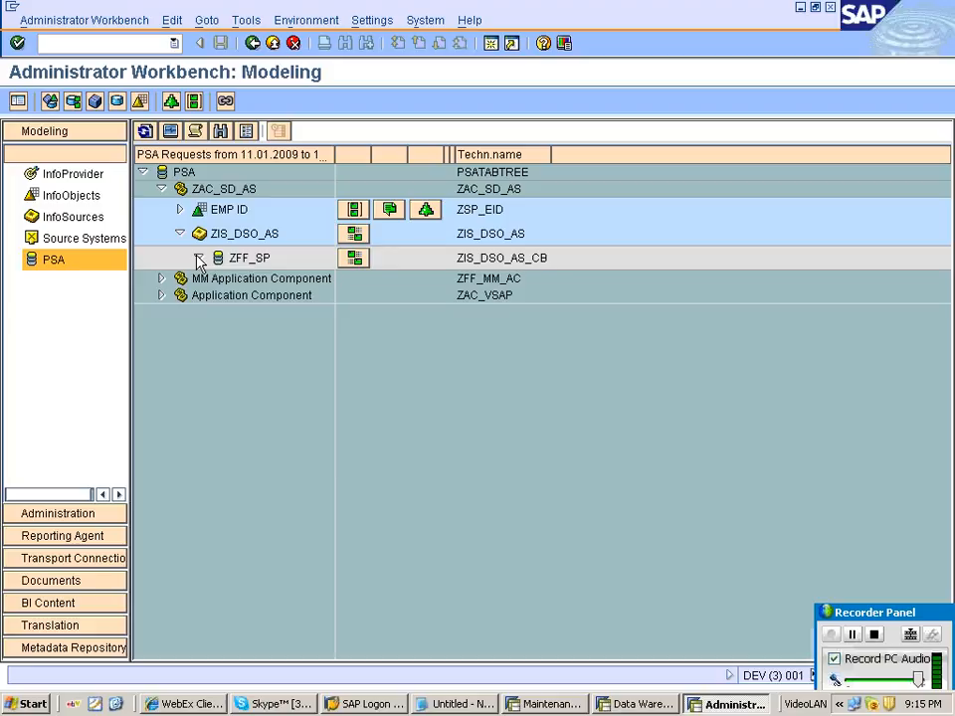
pyautogui.doubleClick(254, 260)
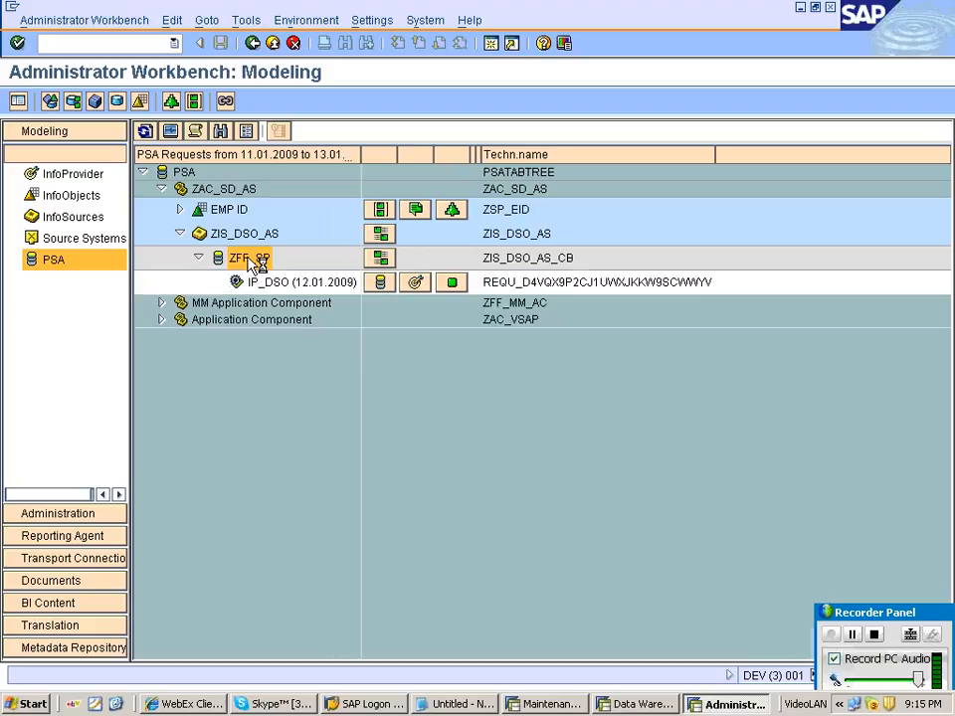
# View the PSA data deletion screen for ZFF_SP and return to the PSA tree without deleting anything.
pyautogui.rightClick(249, 260)
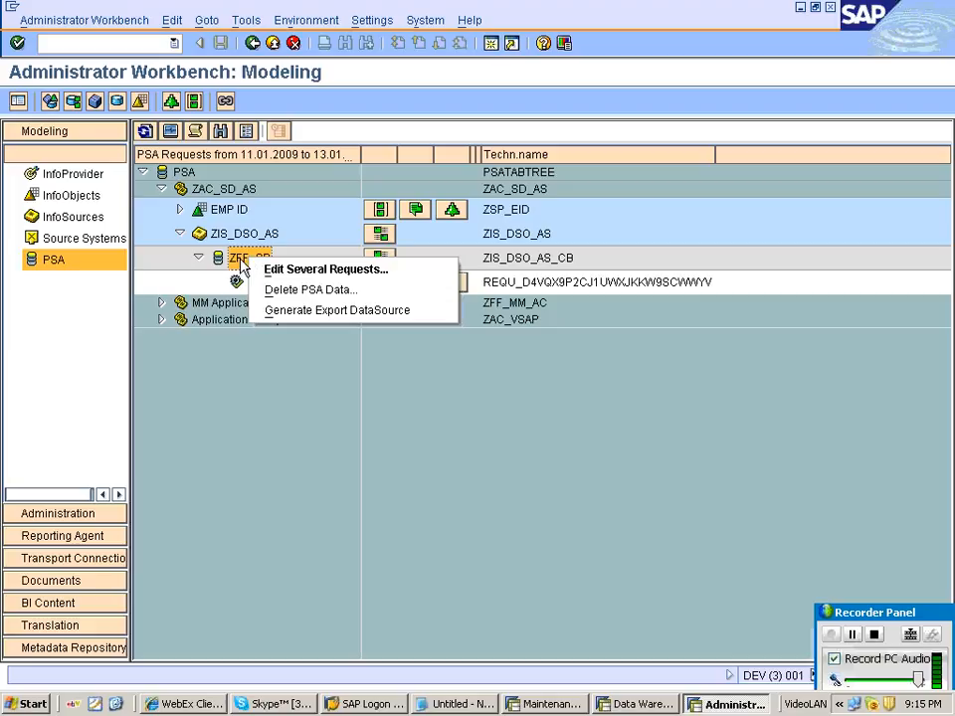
pyautogui.click(328, 291)
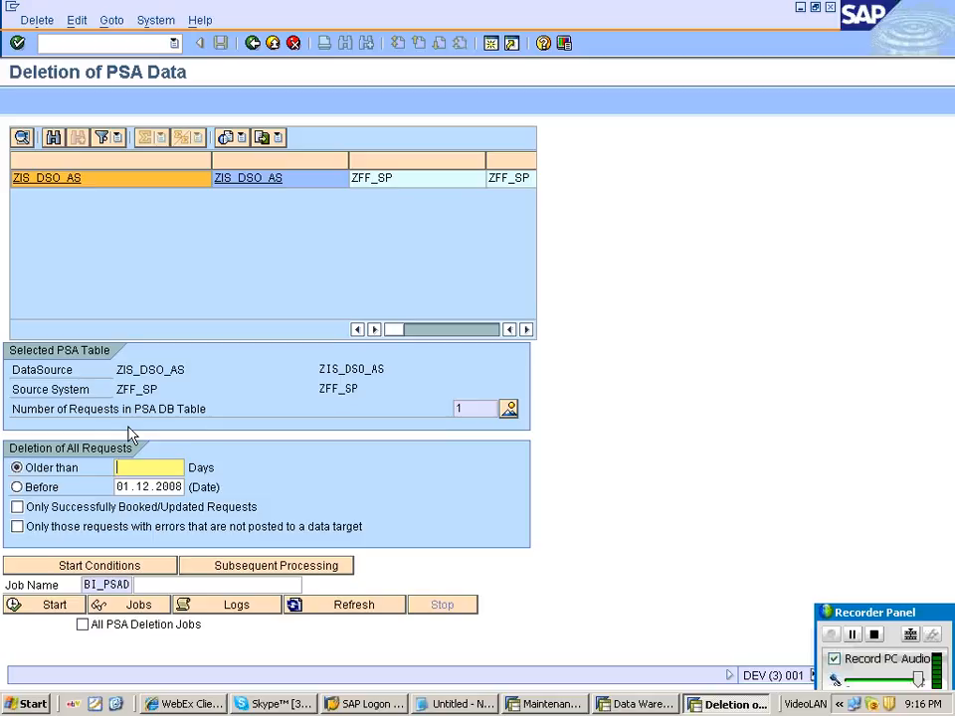
pyautogui.click(252, 43)
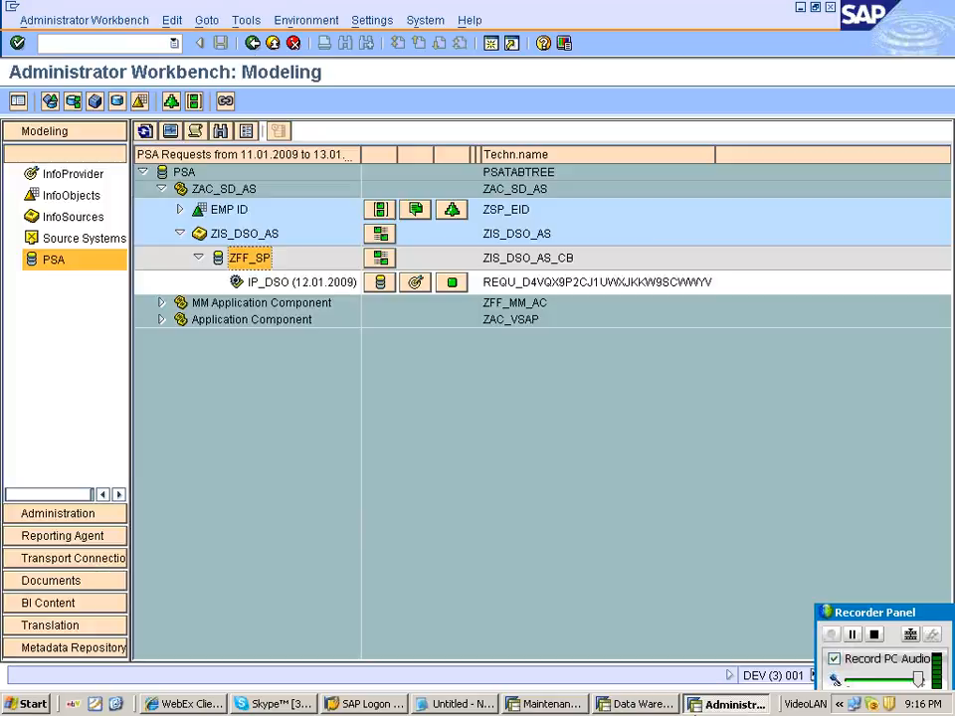
# Return from the PSA records to the load monitor, read its status message and open the administration of ZDSO_SP1.
pyautogui.click(457, 705)
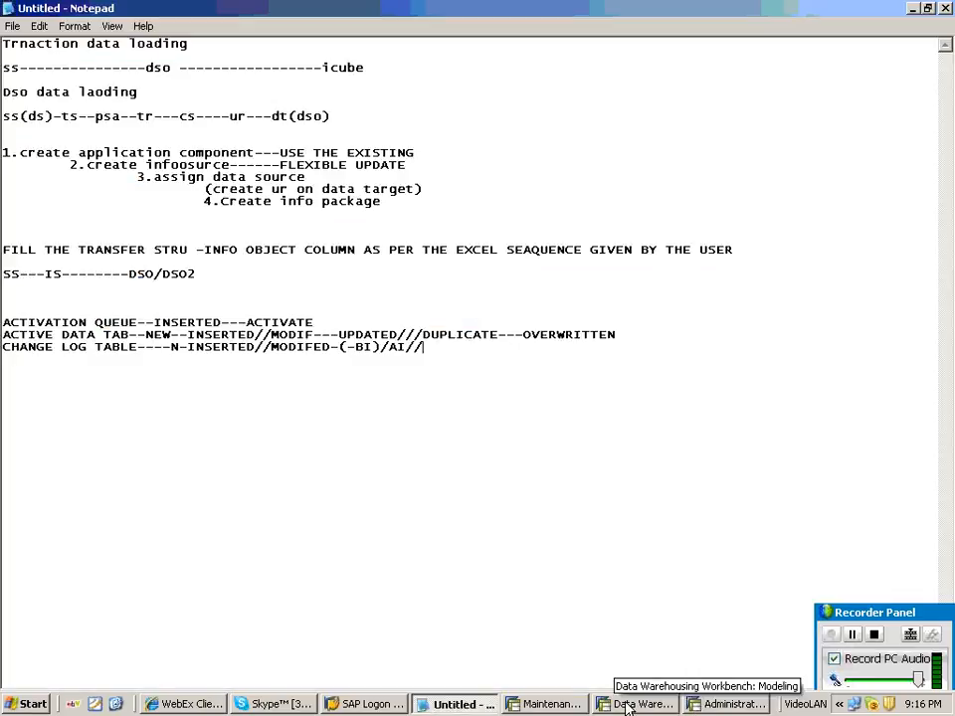
pyautogui.click(549, 704)
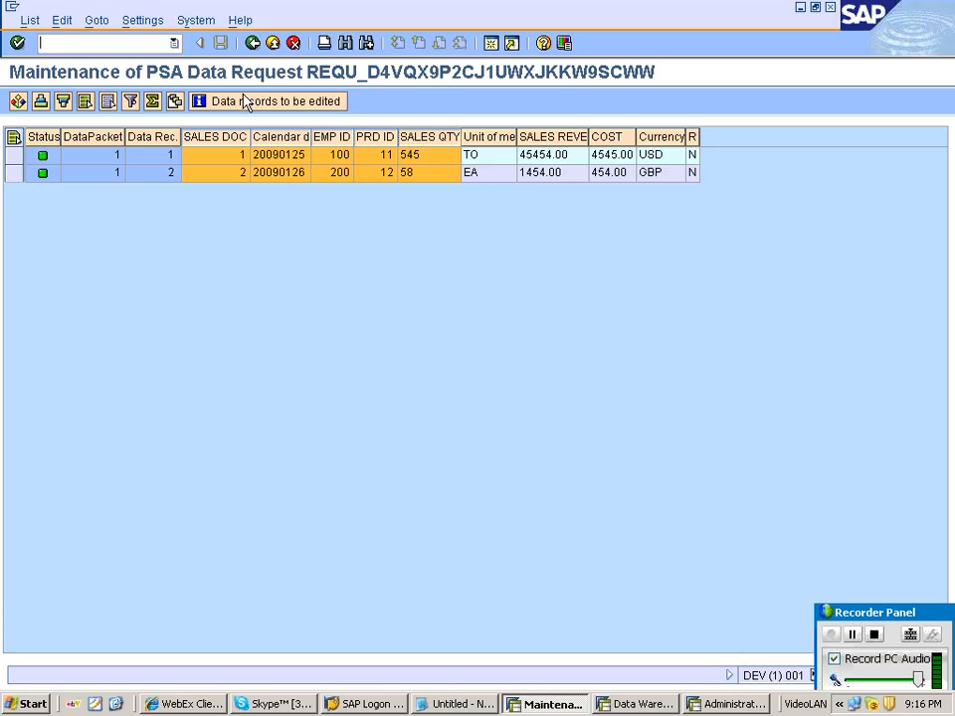
pyautogui.click(253, 42)
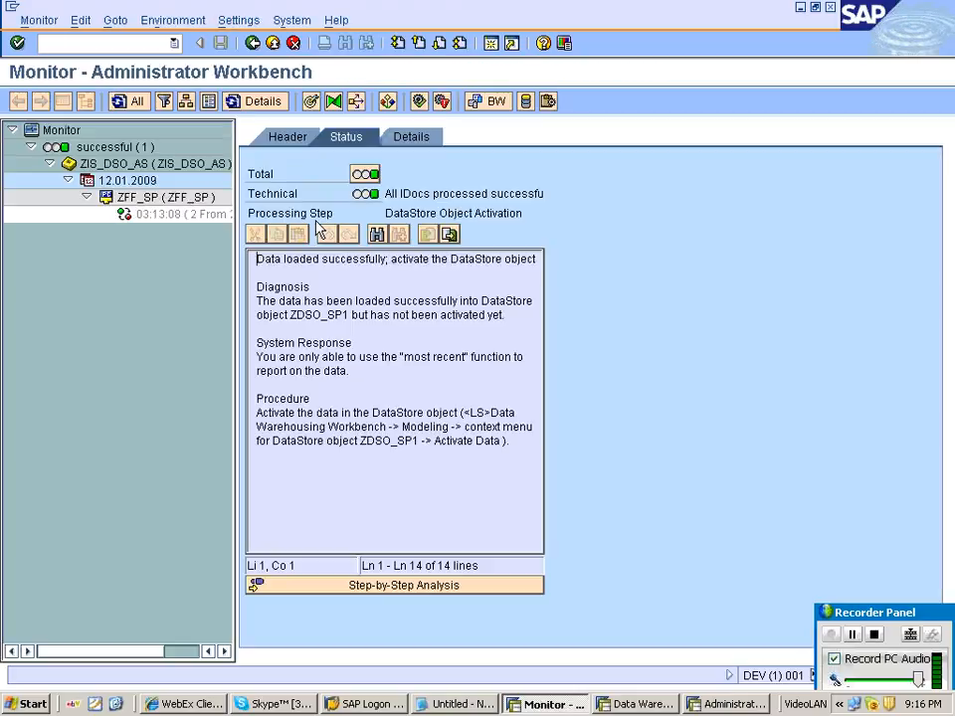
pyautogui.moveTo(391, 258); pyautogui.dragTo(257, 280)
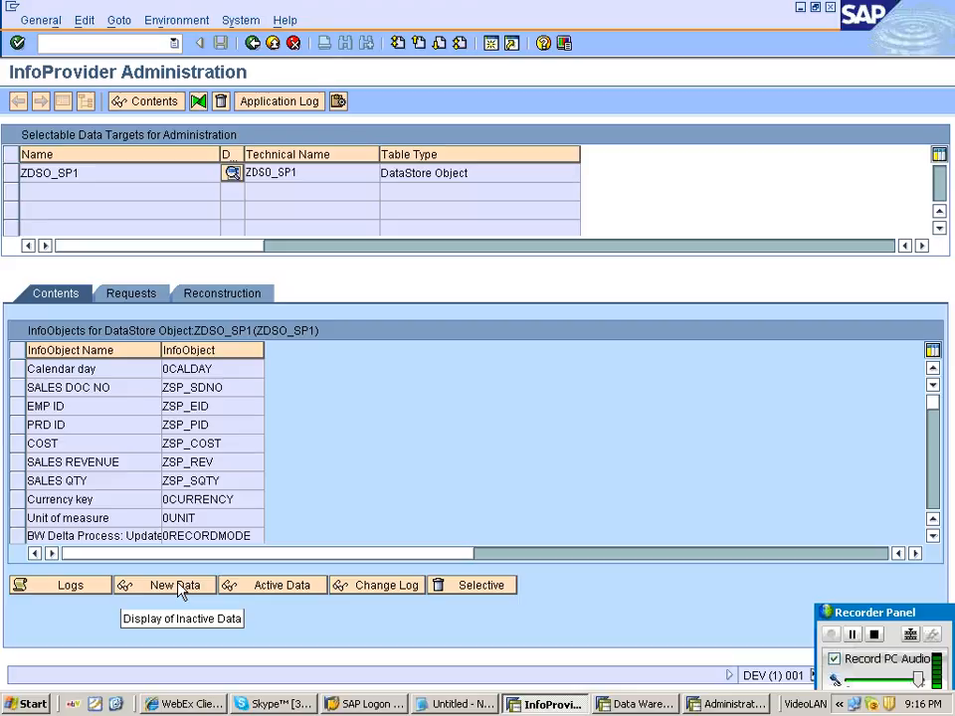
# Display all new data records of ZDSO_SP1 from table /BIC/AZDSO_SP140 and return to the InfoProvider administration.
pyautogui.click(181, 589)
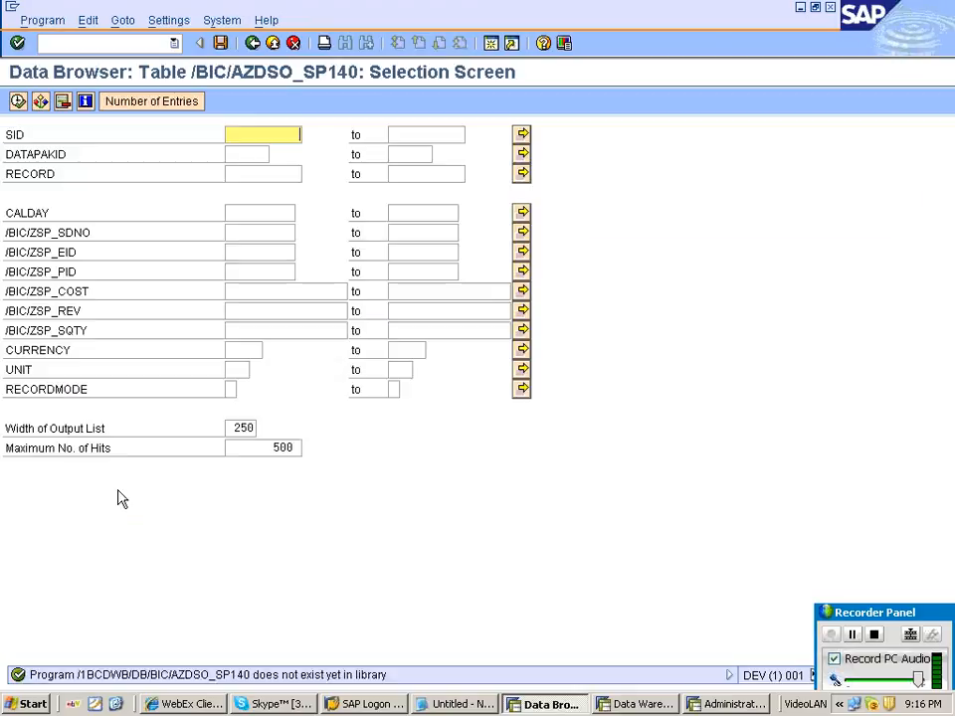
pyautogui.press('F8')
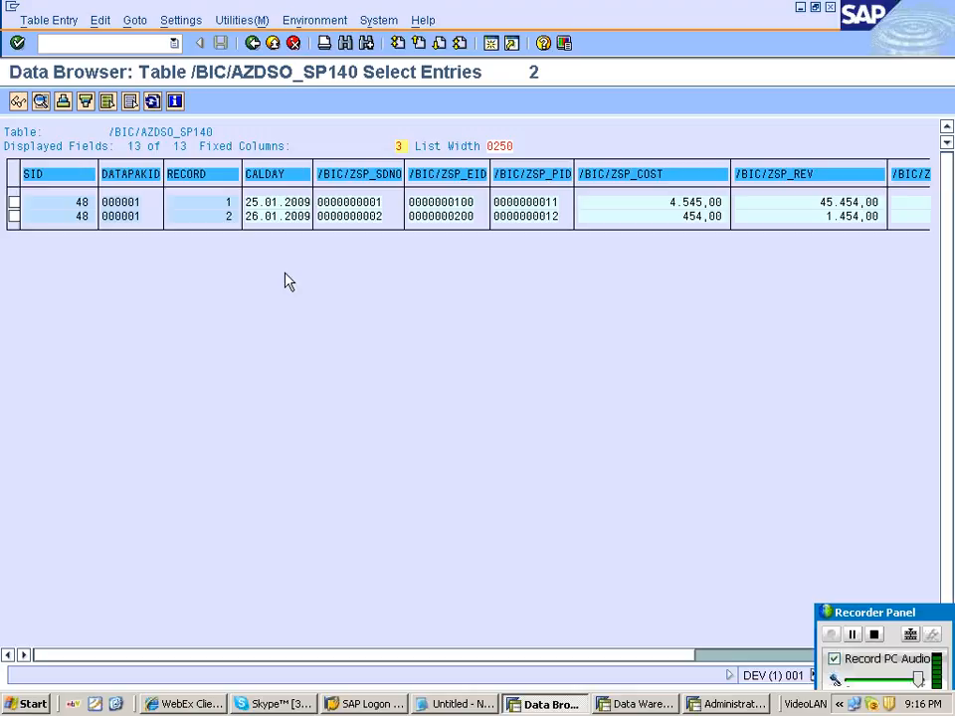
pyautogui.click(252, 44)
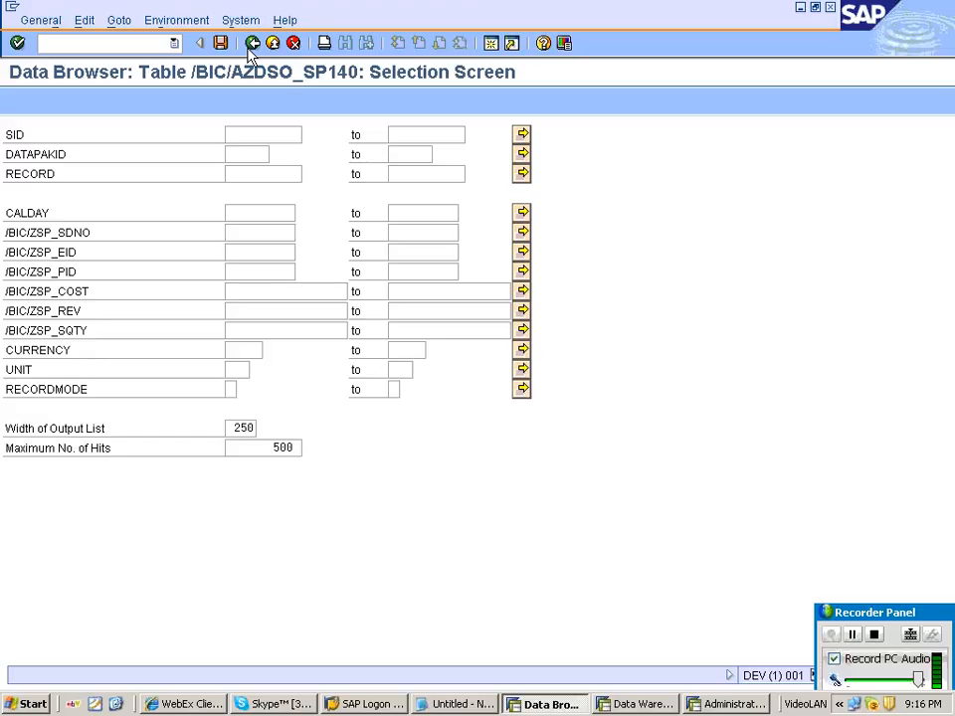
pyautogui.click(251, 44)
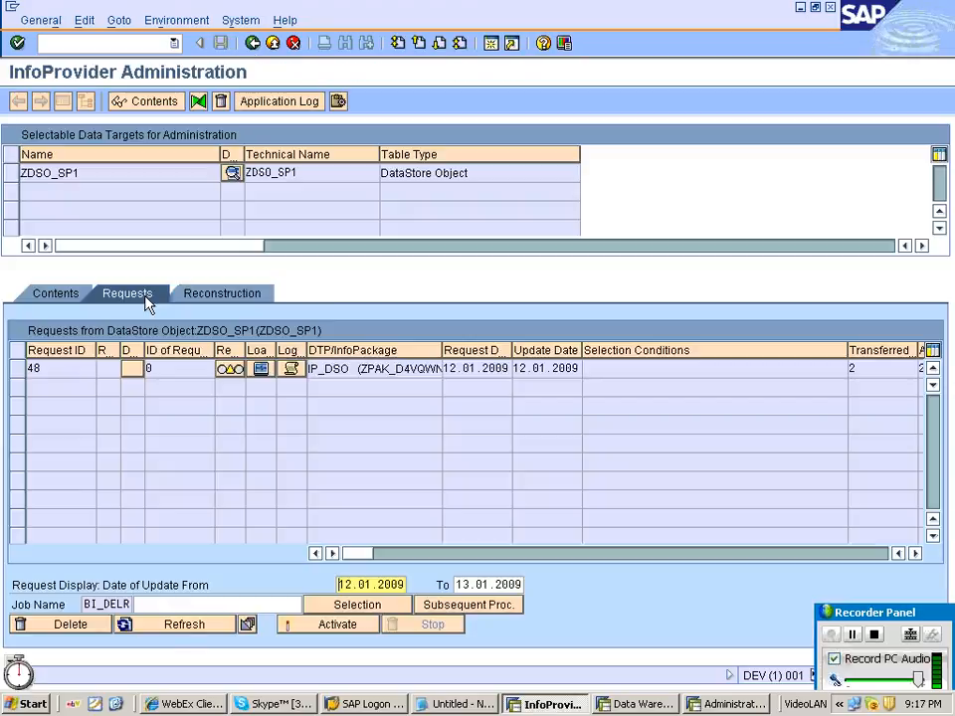
# Set the QM status of request 48 in ZDSO_SP1 to Status OK and save it.
pyautogui.click(230, 372)
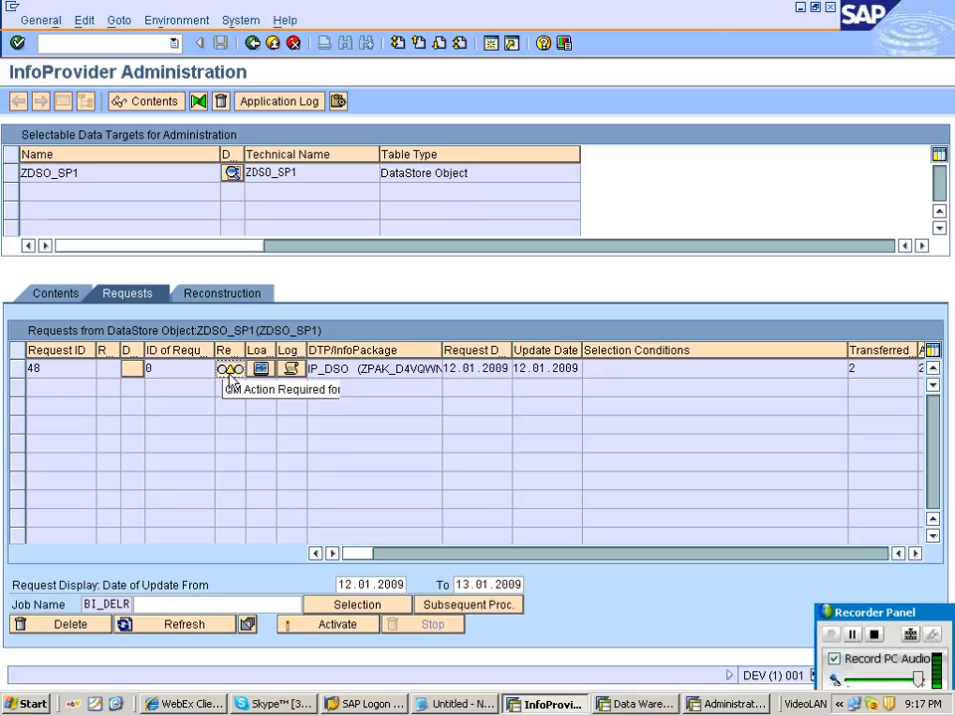
pyautogui.click(230, 370)
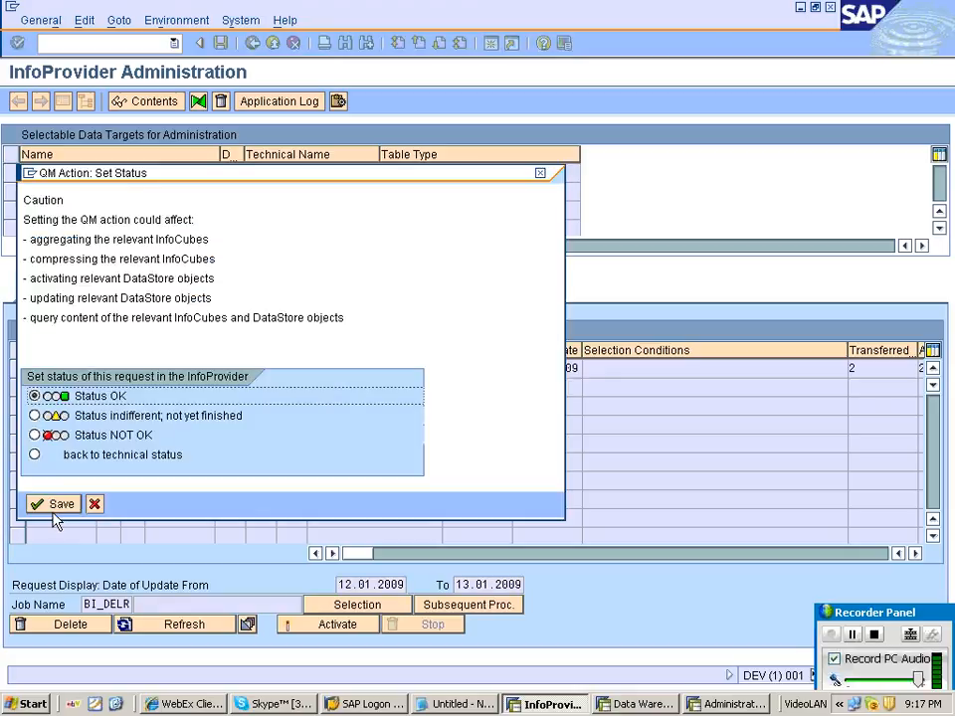
pyautogui.click(54, 511)
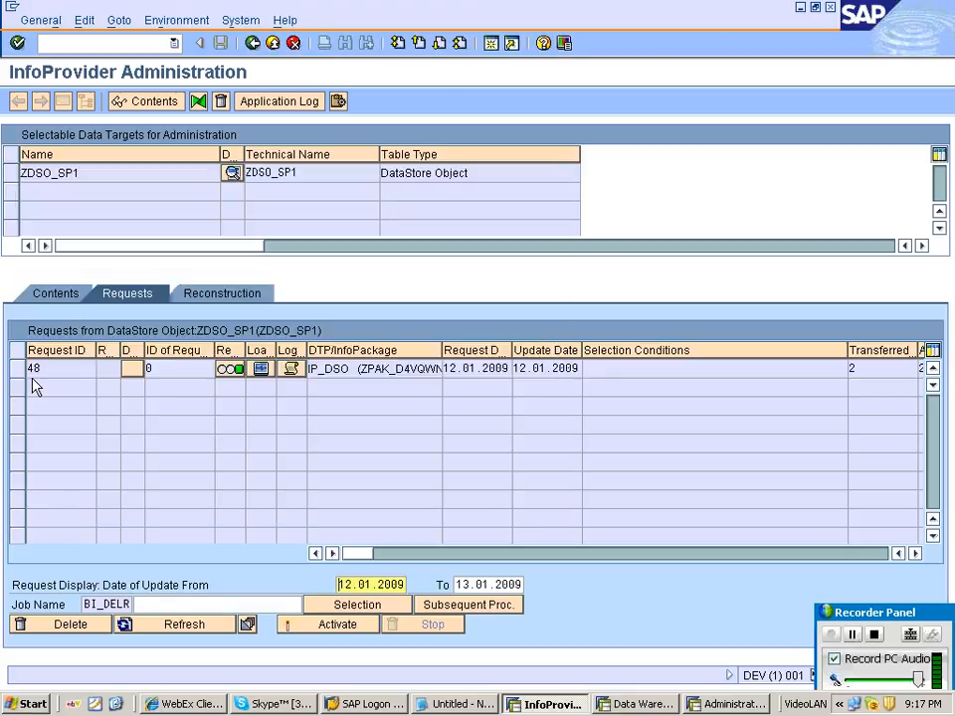
# Activate request 48 in ZDSO_SP1, refresh the request list until the activation job finishes, and close the activation dialog.
pyautogui.click(33, 369)
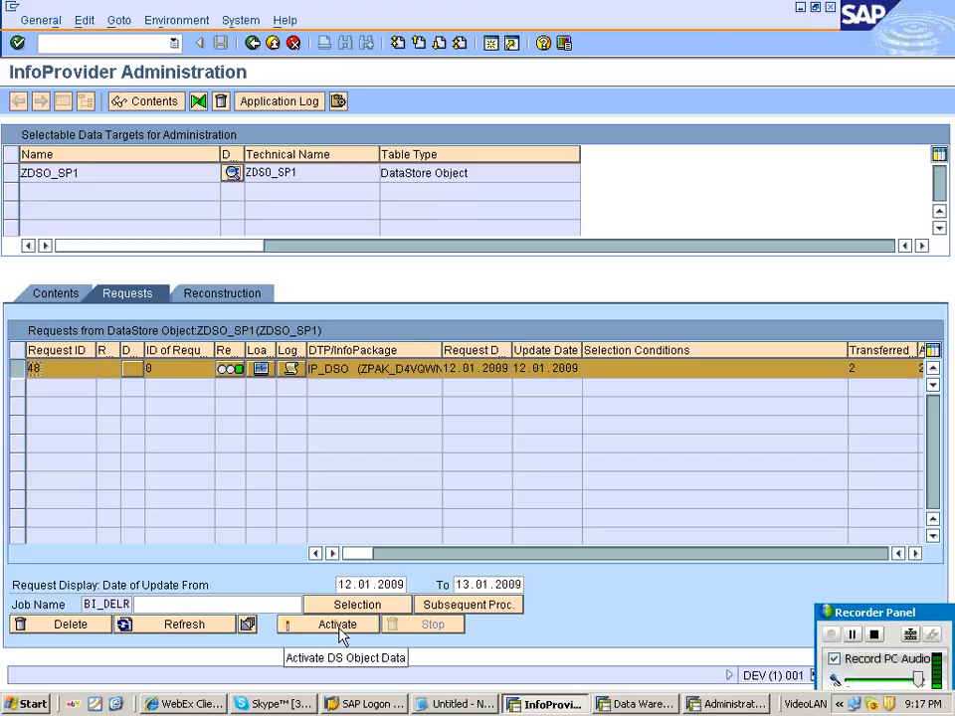
pyautogui.click(338, 625)
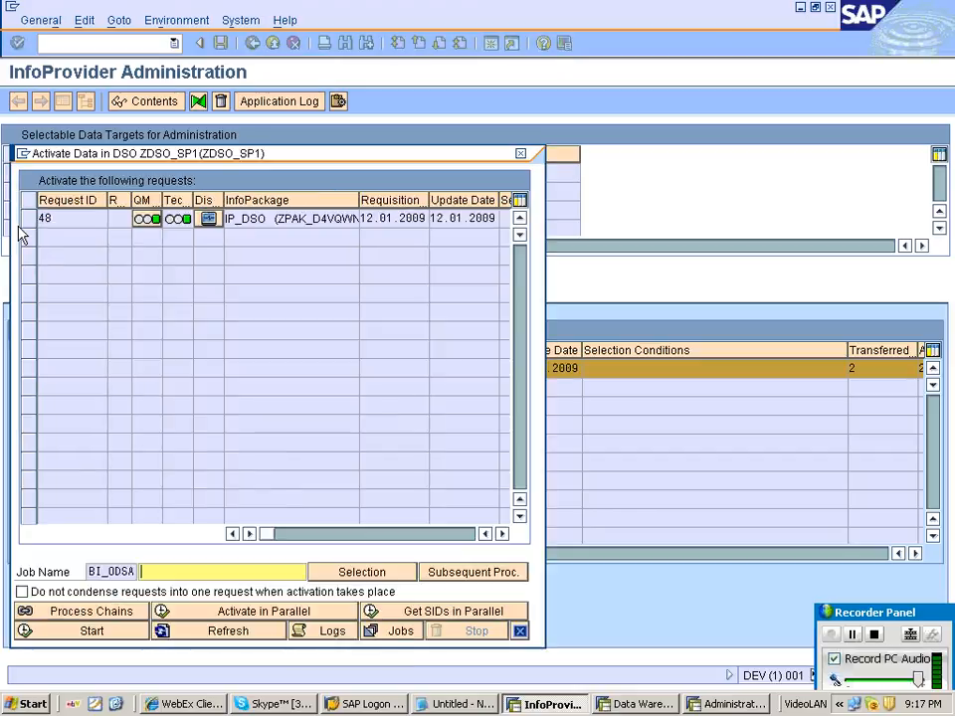
pyautogui.click(25, 220)
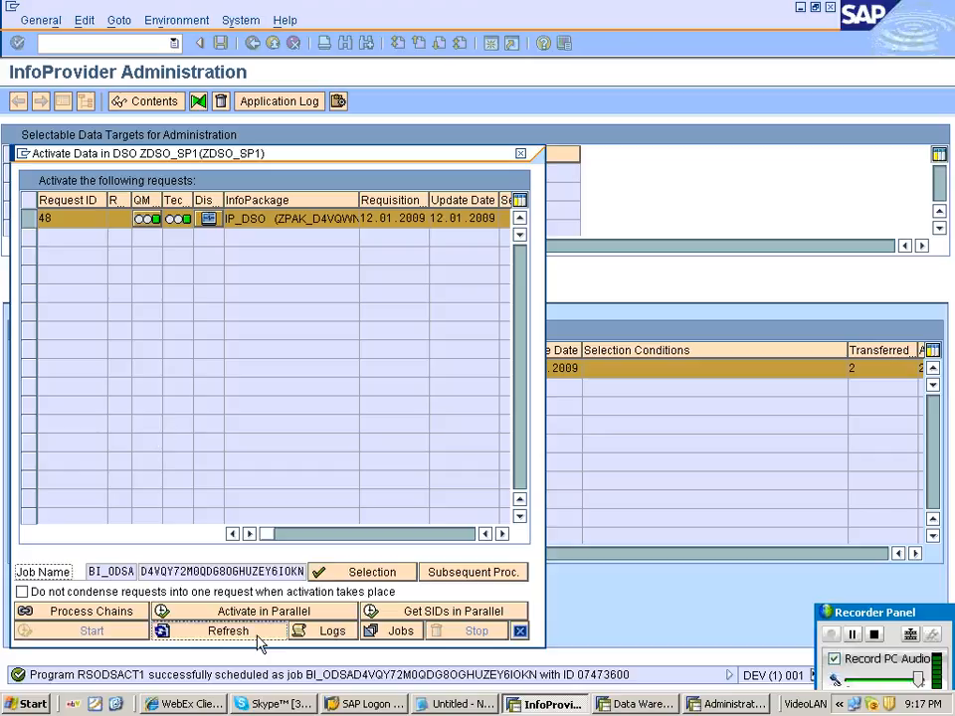
pyautogui.click(212, 637)
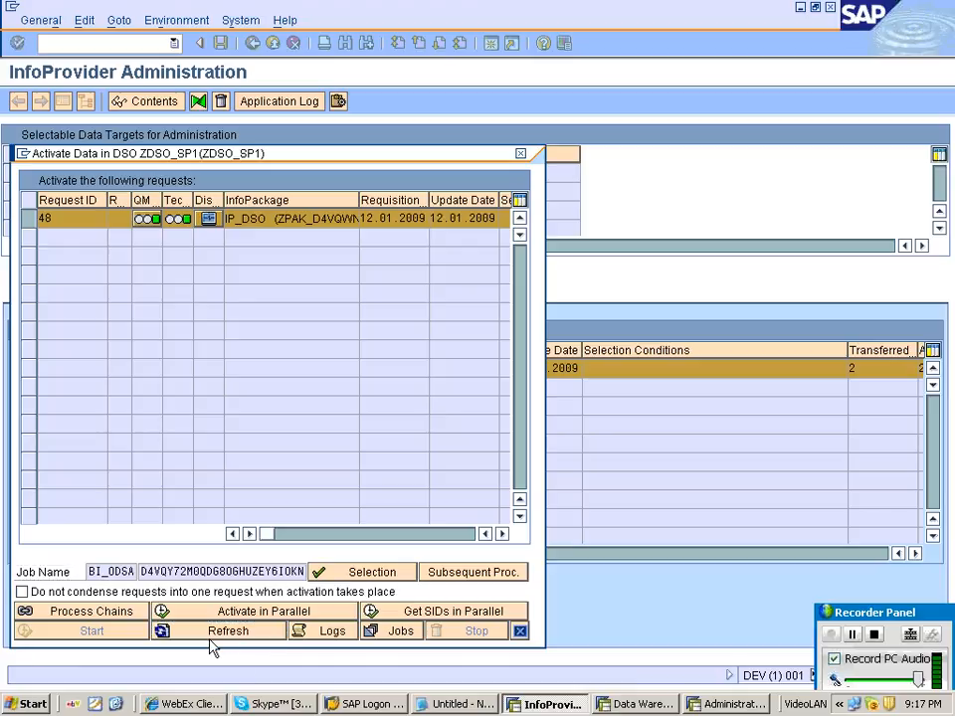
pyautogui.click(219, 640)
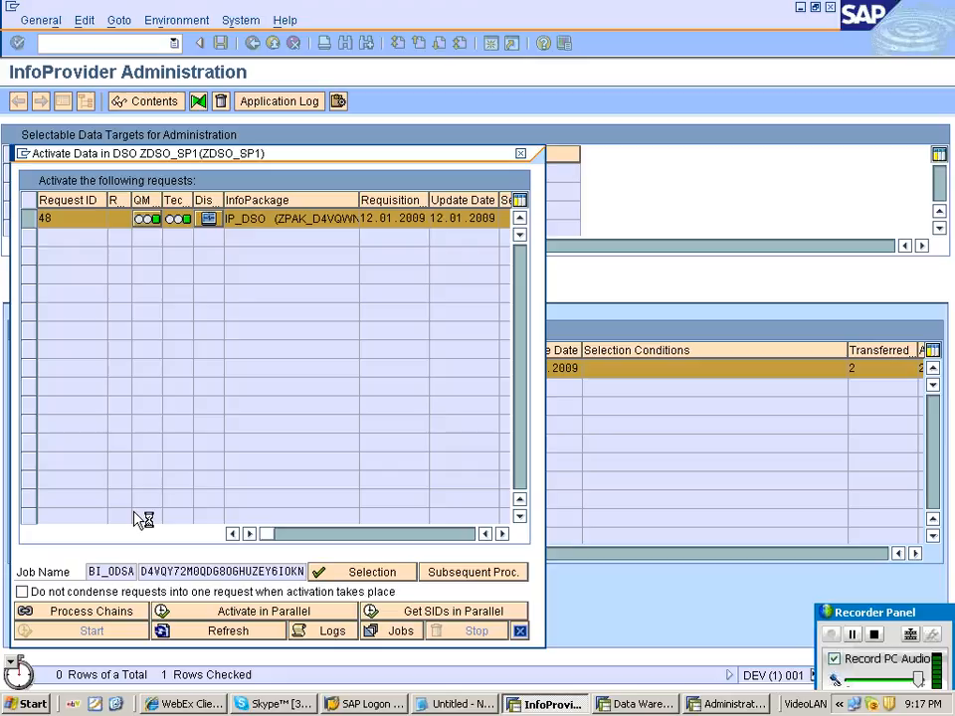
pyautogui.click(215, 636)
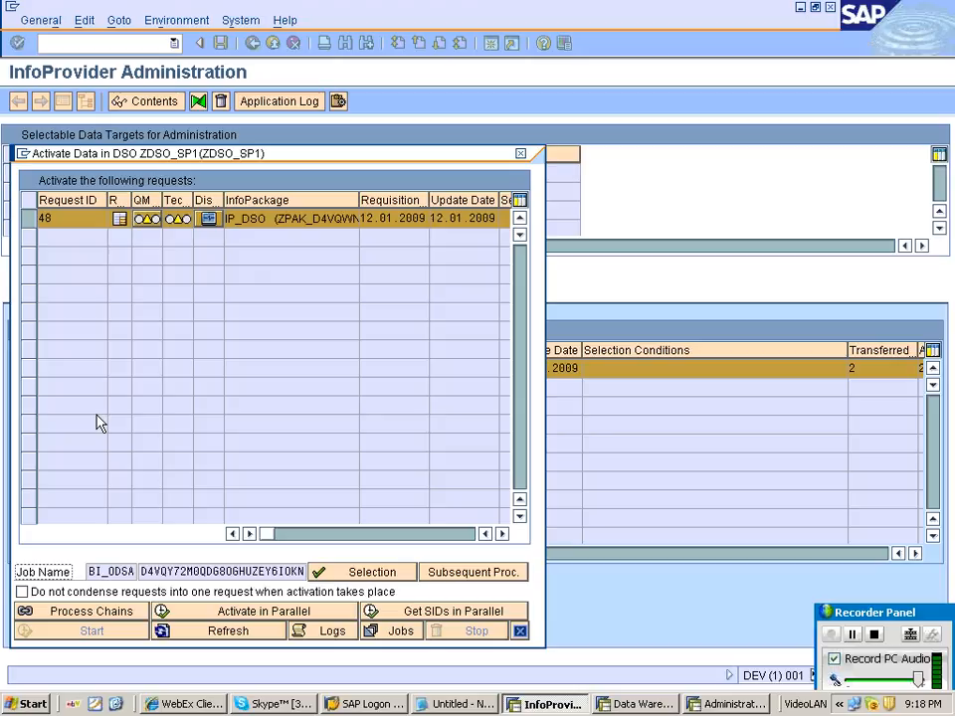
pyautogui.click(88, 268)
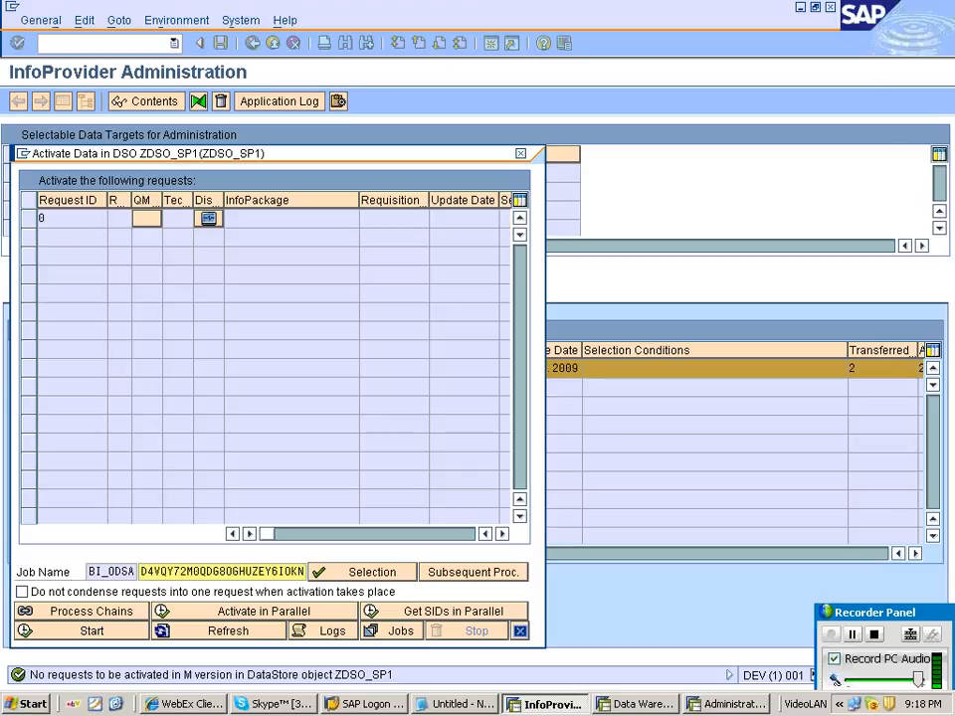
pyautogui.click(520, 631)
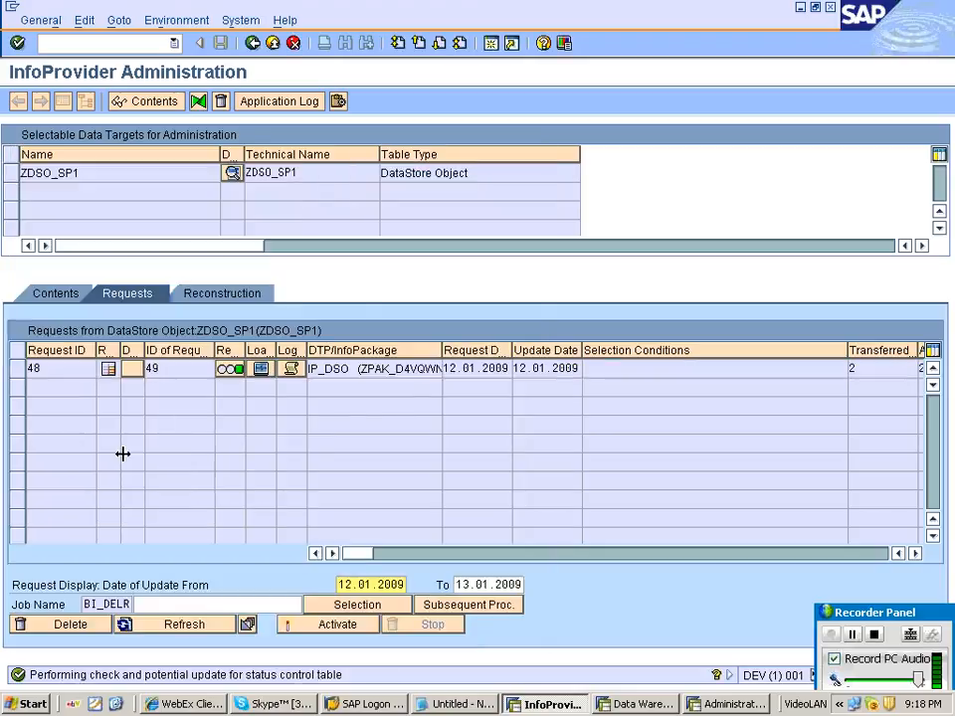
# Check the activated request's reporting status, query the new data table /BIC/AZDSO_SP140 without restrictions and return to the ZDSO_SP1 contents.
pyautogui.moveTo(110, 378)
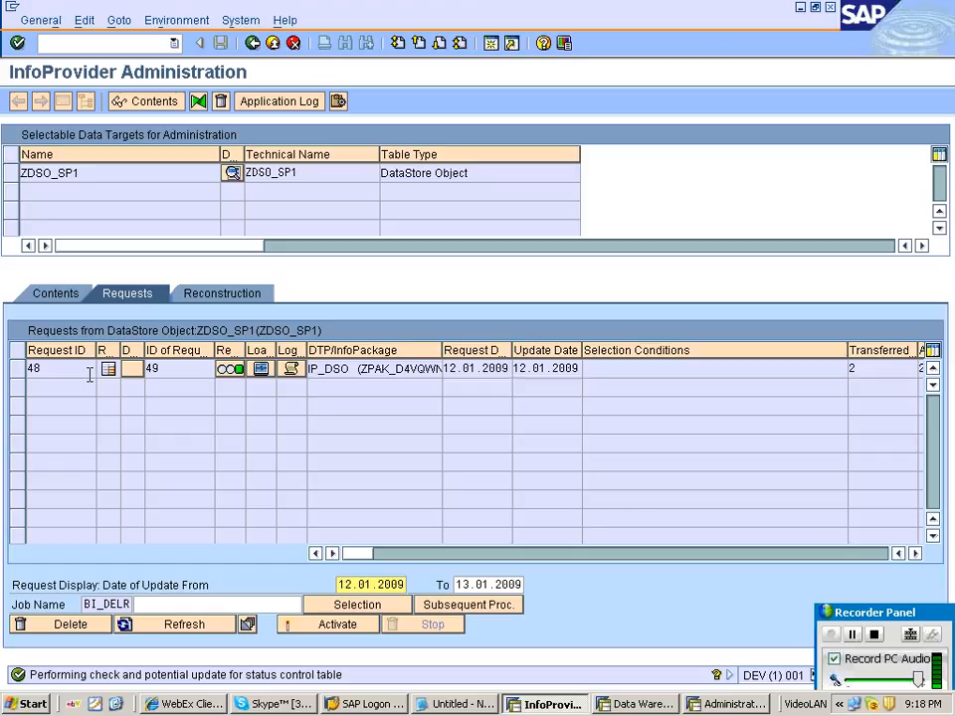
pyautogui.click(55, 294)
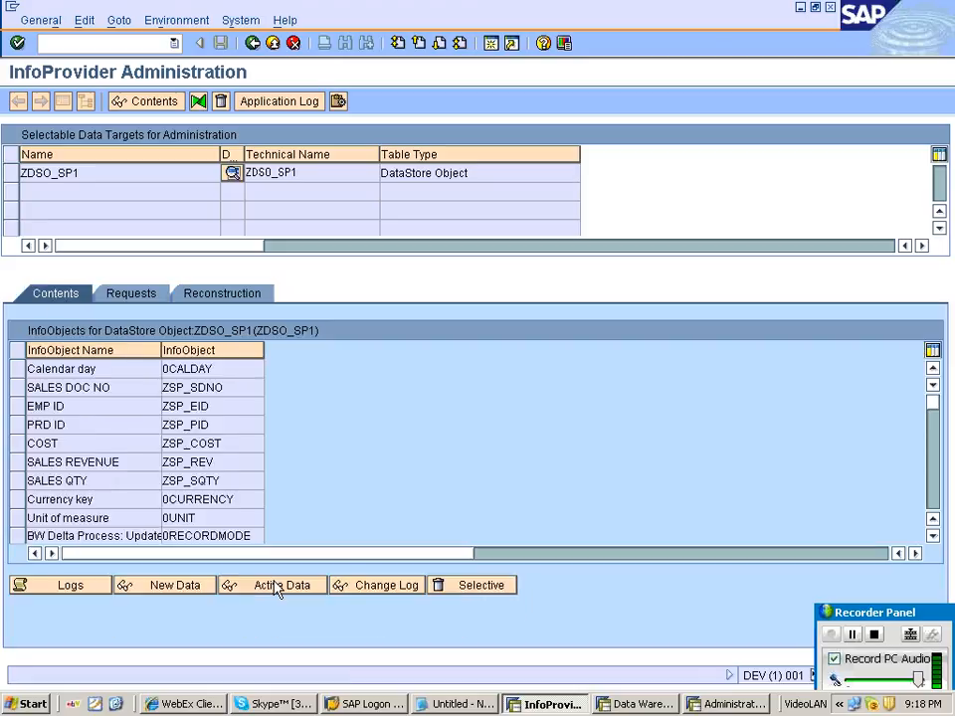
pyautogui.click(279, 587)
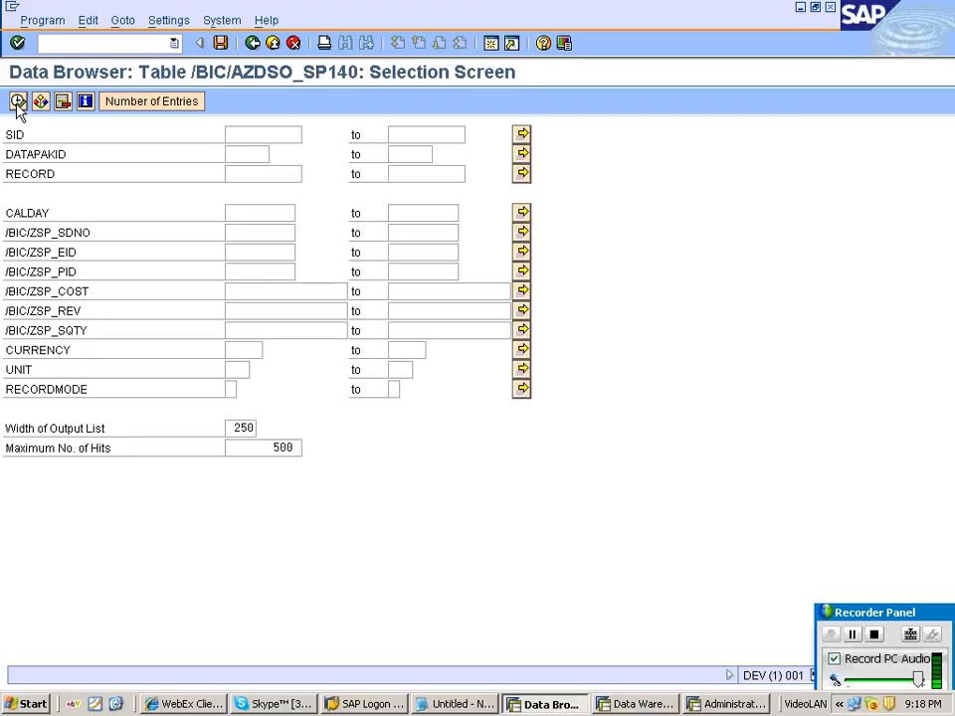
pyautogui.click(17, 102)
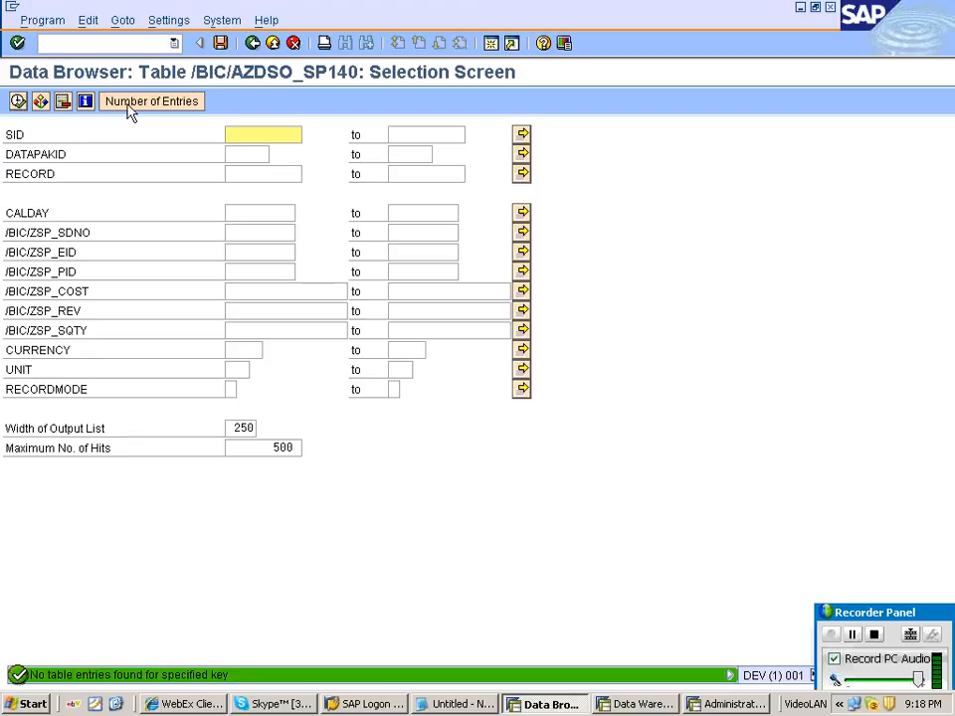
pyautogui.press('F3')
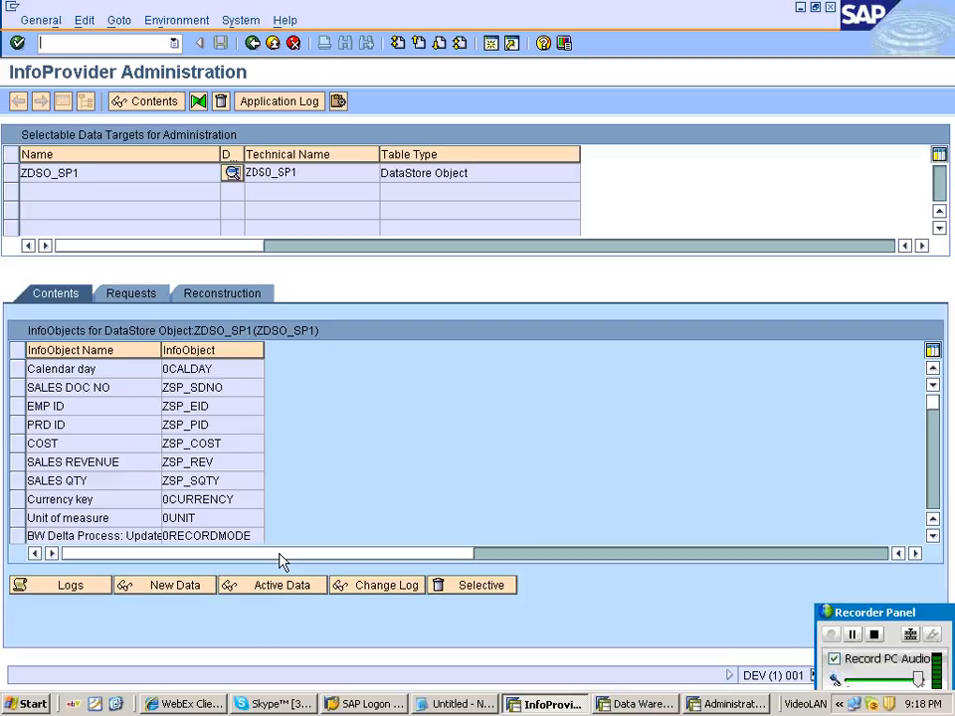
# Display all active data records of ZDSO_SP1 from table /BIC/AZDSO_SP100 and return to the InfoProvider administration.
pyautogui.click(281, 583)
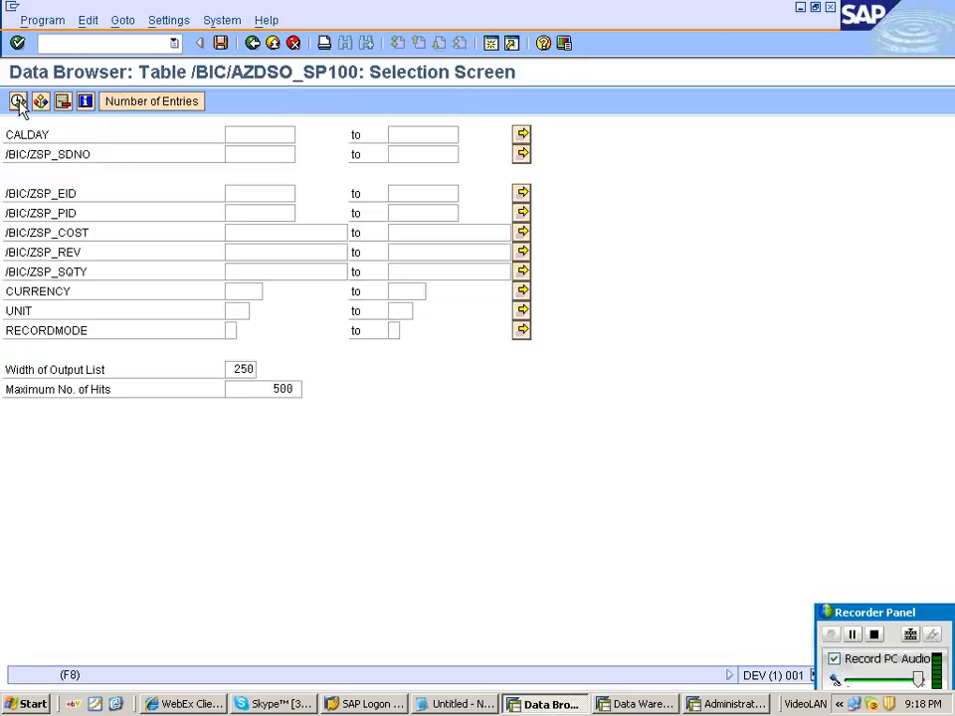
pyautogui.click(18, 102)
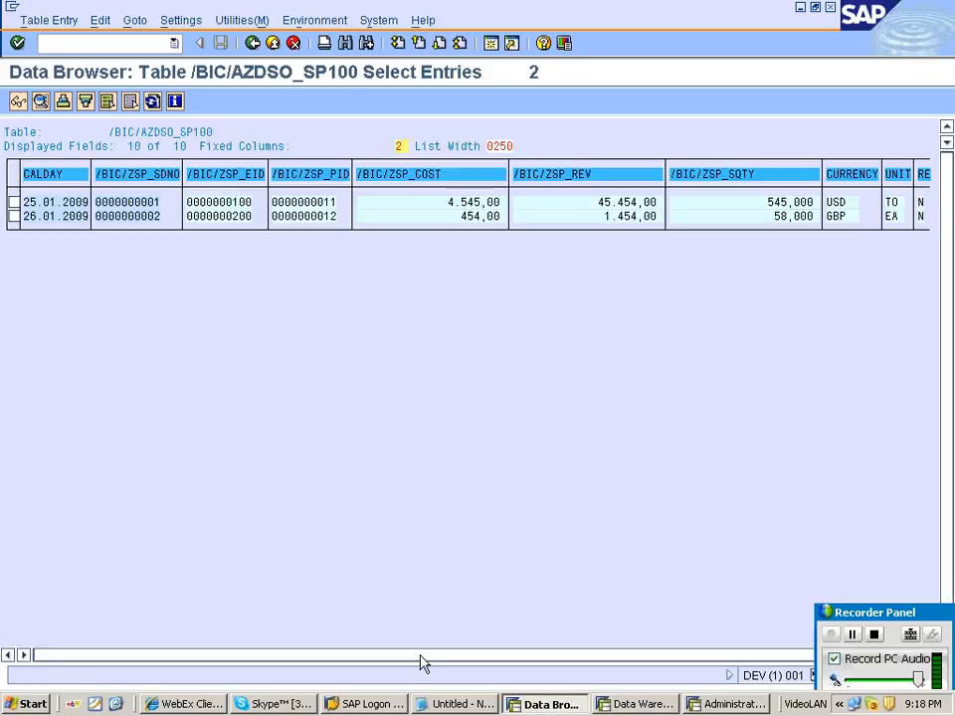
pyautogui.moveTo(49, 655); pyautogui.dragTo(269, 77)
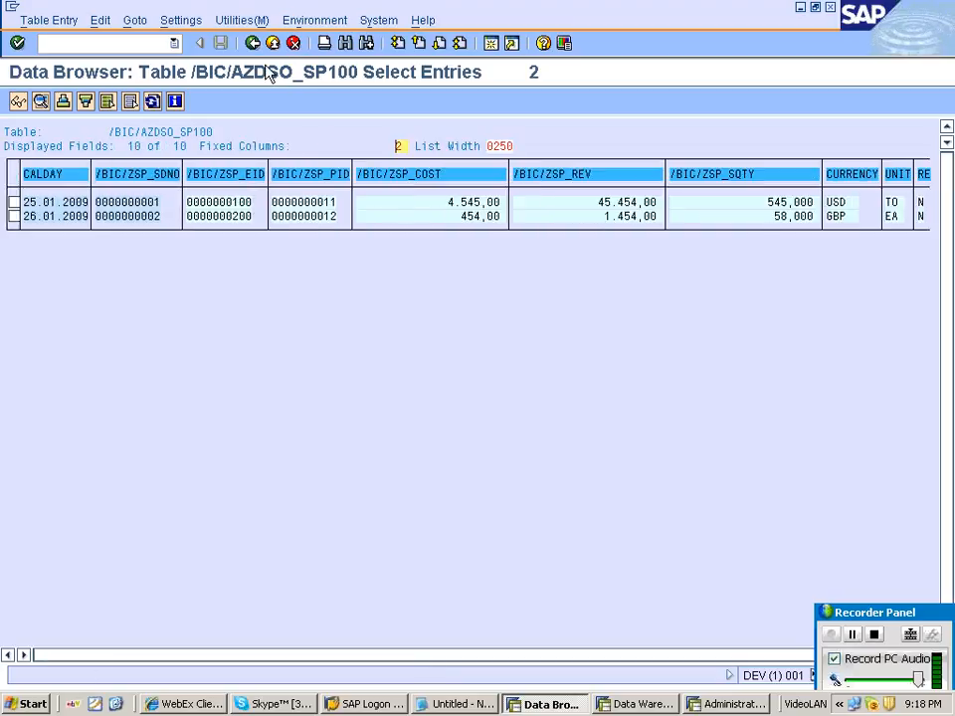
pyautogui.click(272, 43)
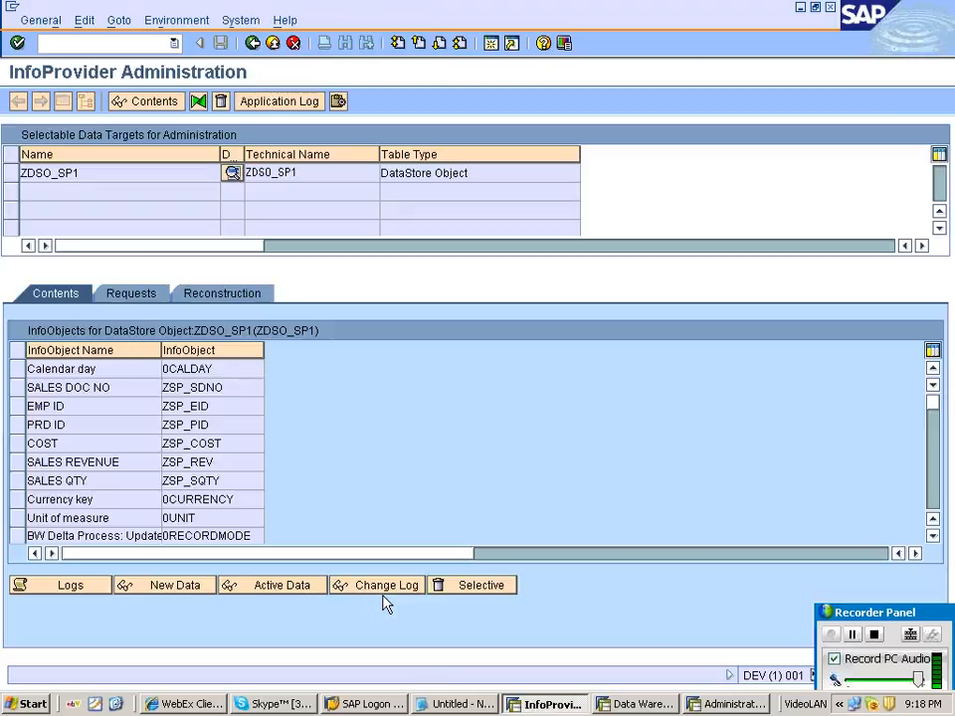
pyautogui.click(382, 586)
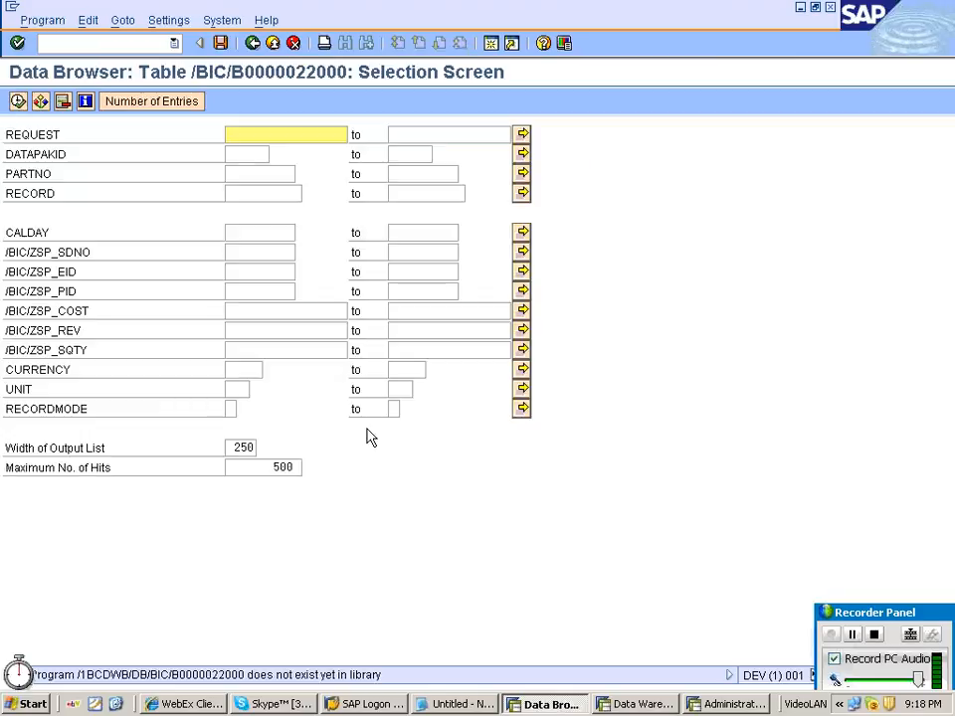
pyautogui.press('F8')
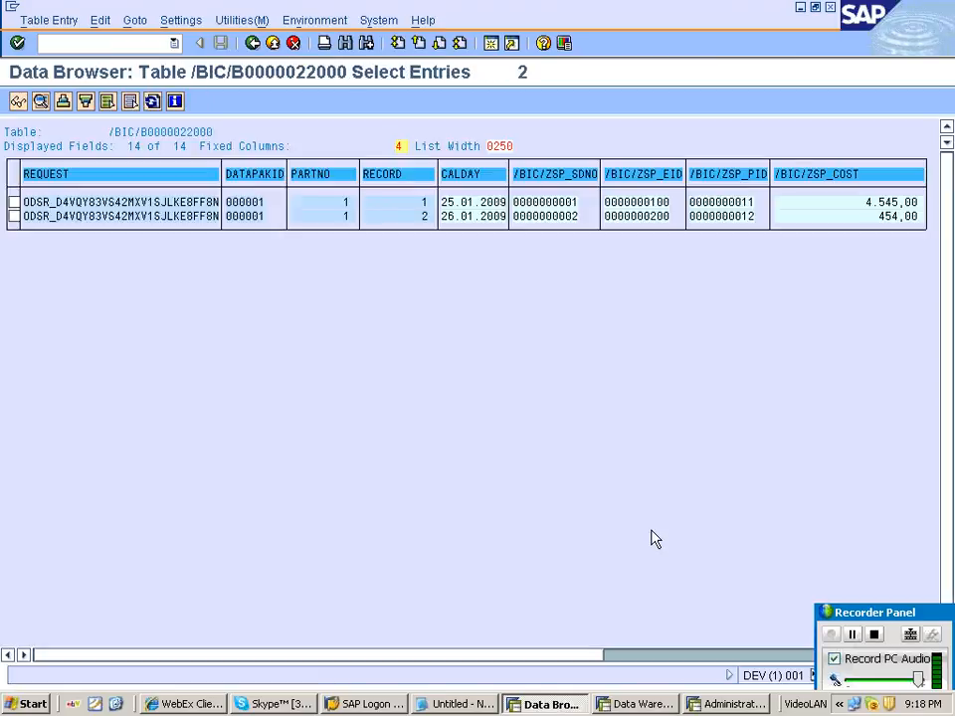
pyautogui.click(704, 657)
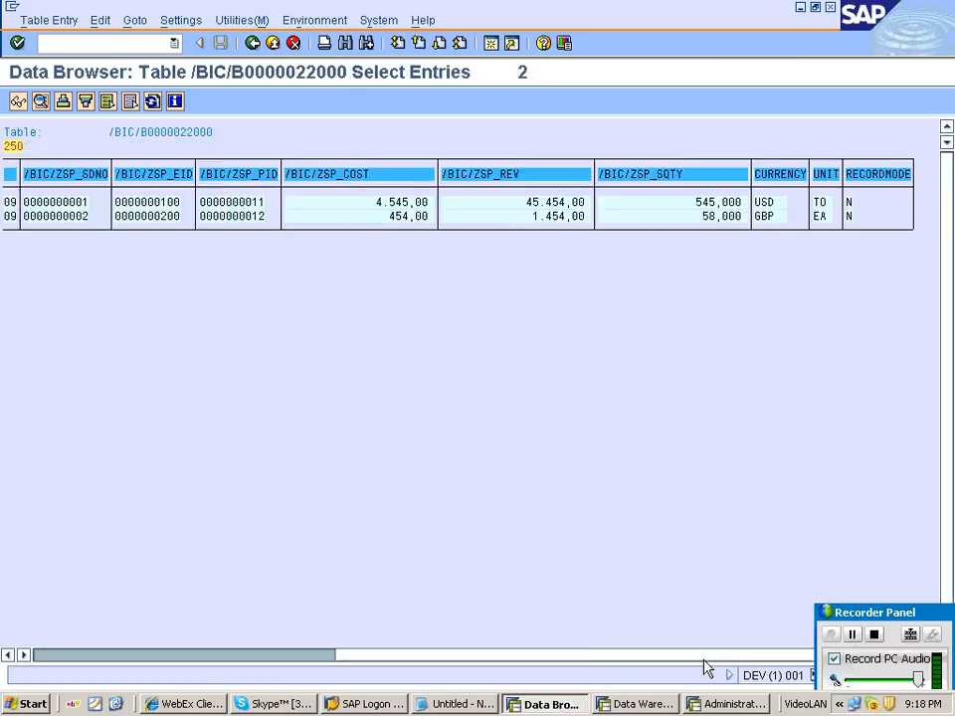
pyautogui.click(848, 216)
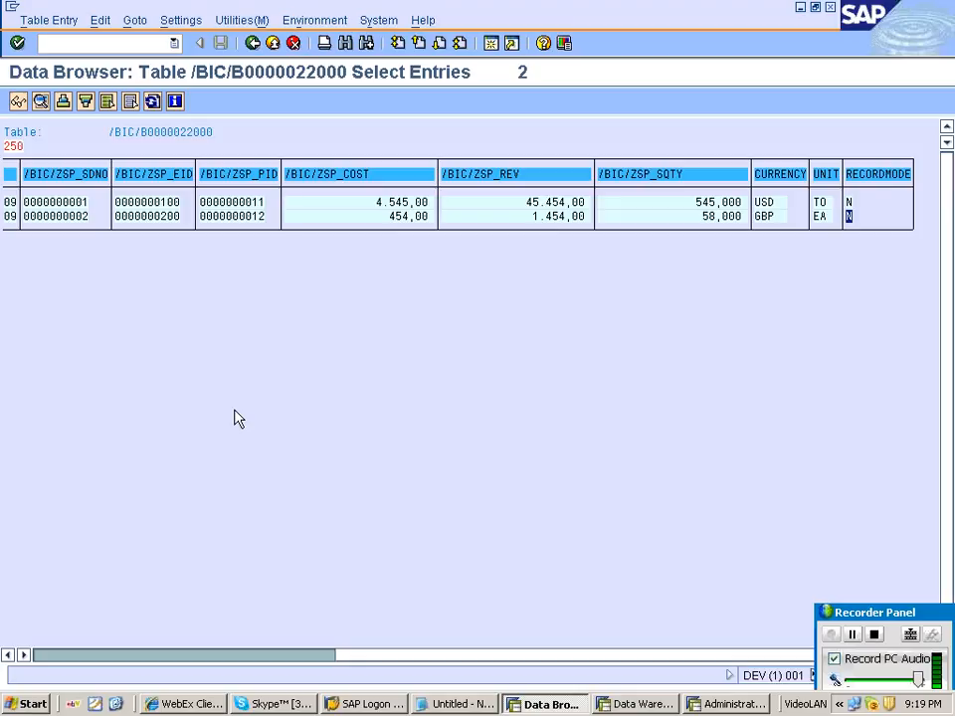
pyautogui.click(252, 44)
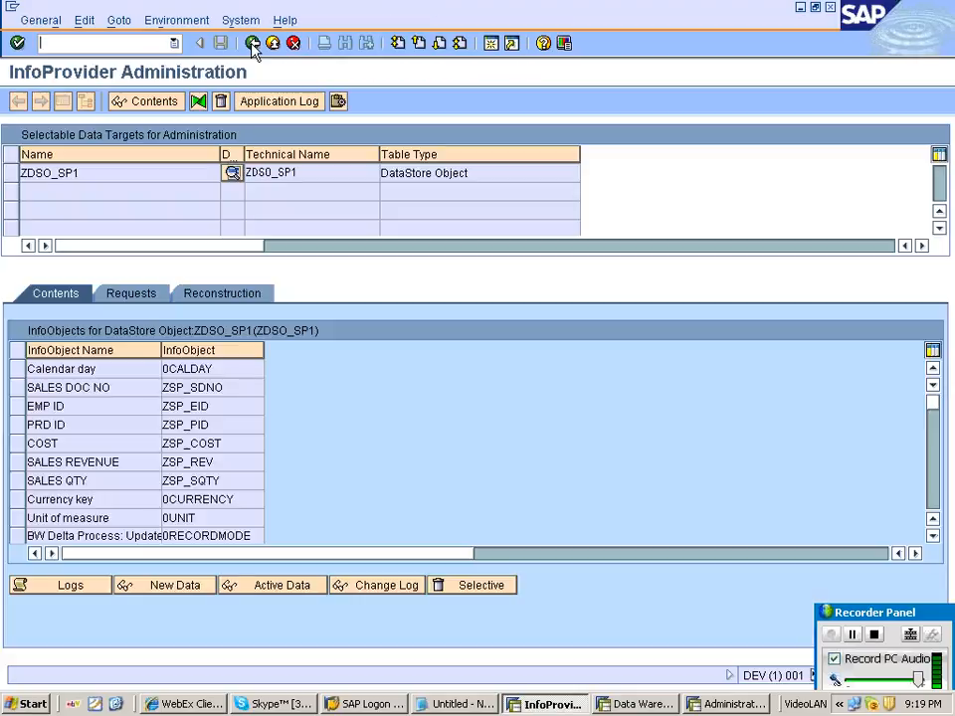
# Go back to the IP_DSO InfoPackage in the Scheduler and start its data load immediately once more.
pyautogui.click(252, 44)
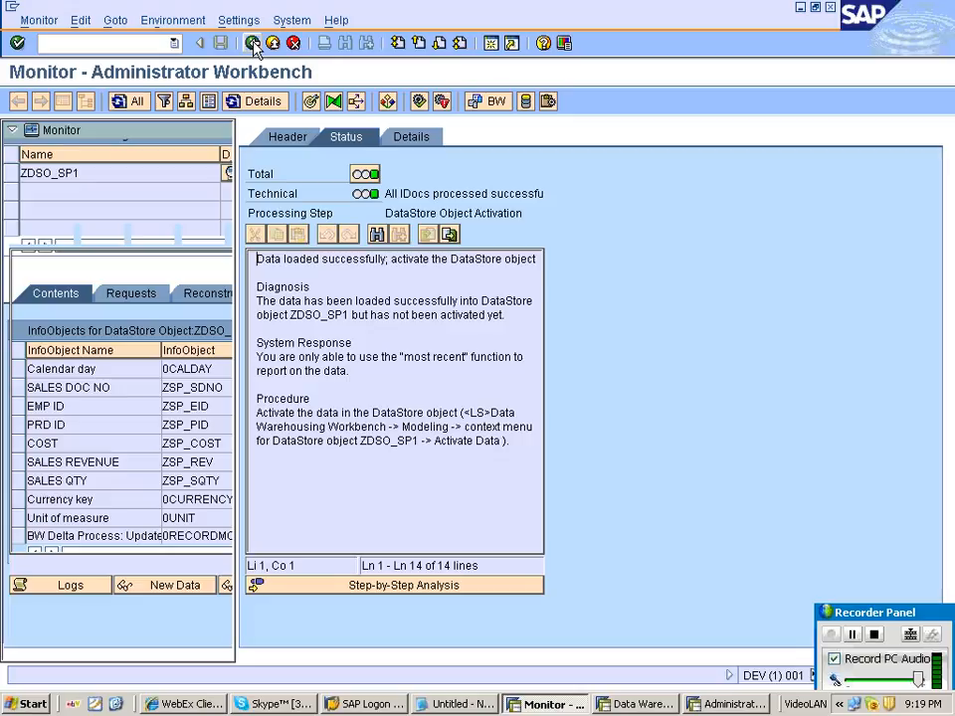
pyautogui.click(253, 44)
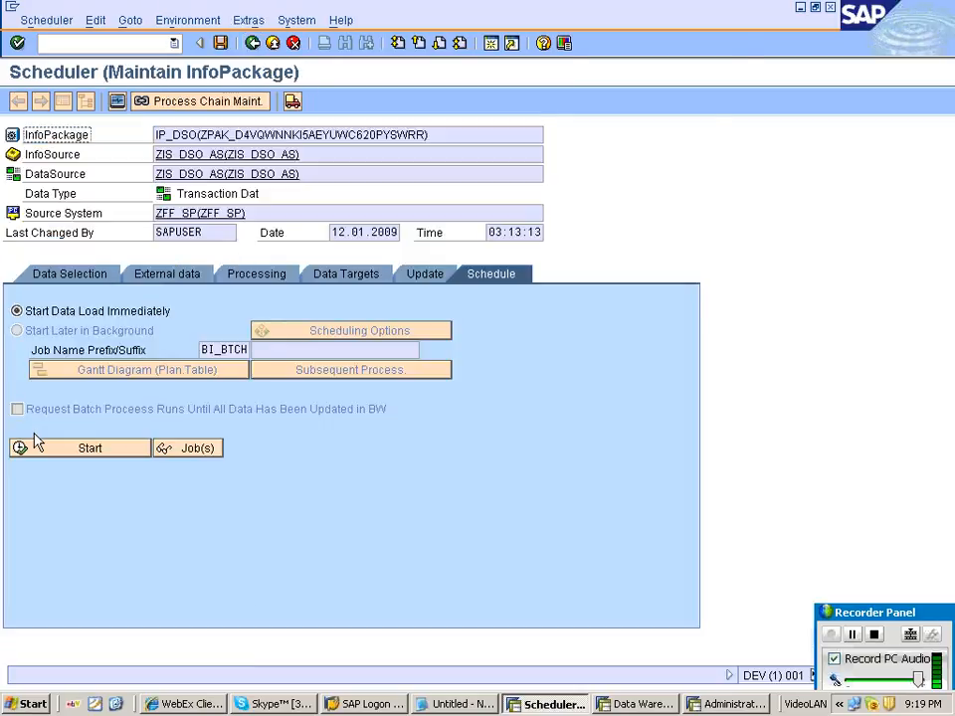
pyautogui.click(34, 442)
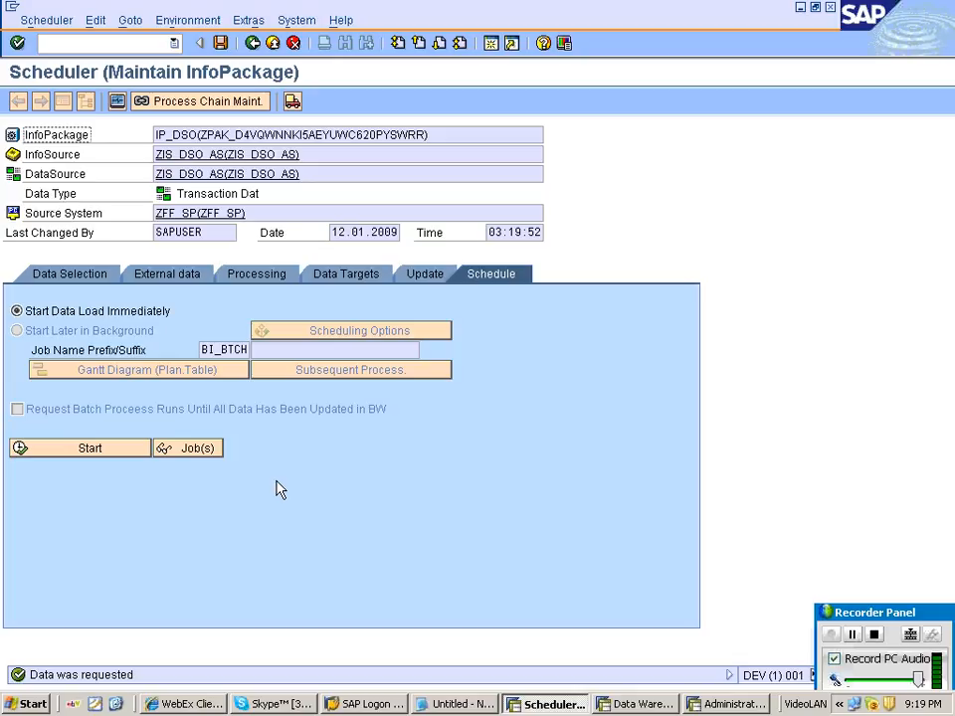
# Open the 03:19:48 load request in the Monitor and go to the administration of its target ZDSO_SP1.
pyautogui.click(117, 103)
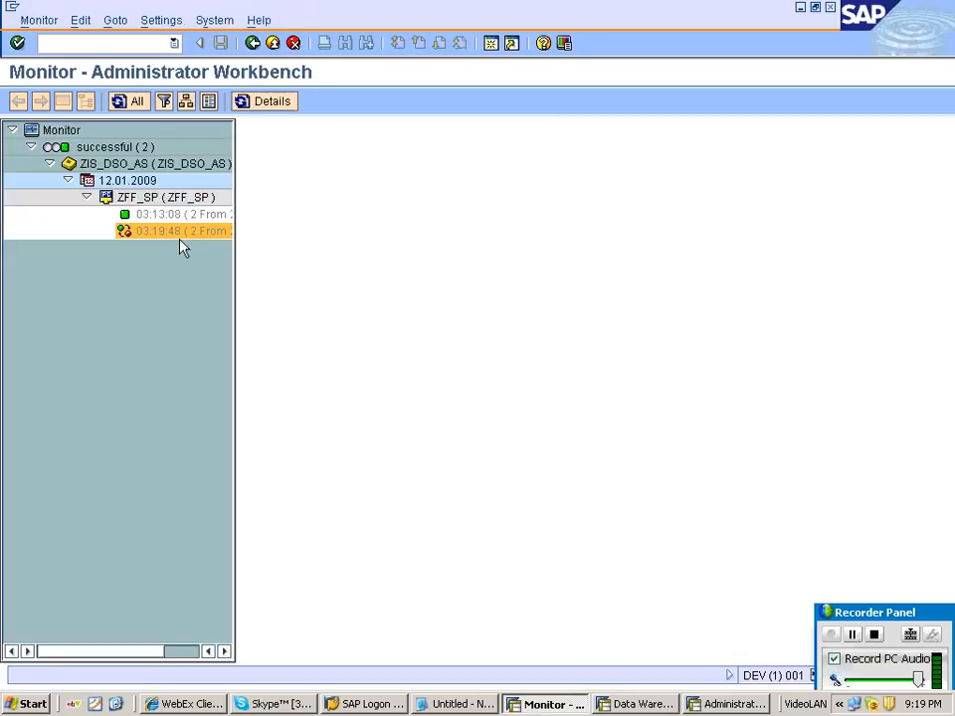
pyautogui.click(180, 238)
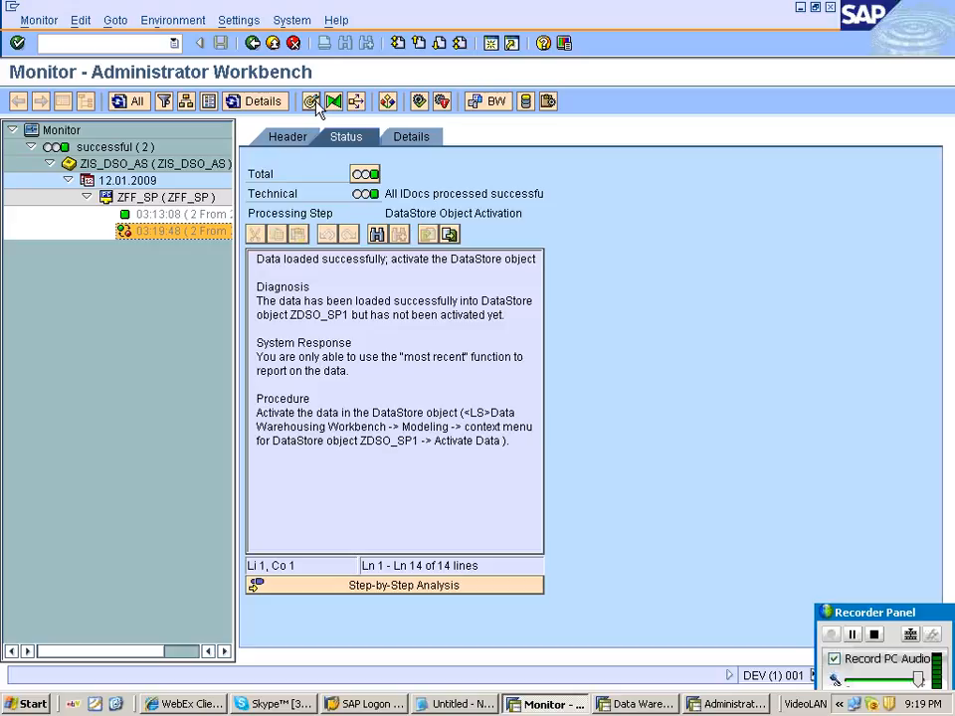
pyautogui.click(314, 103)
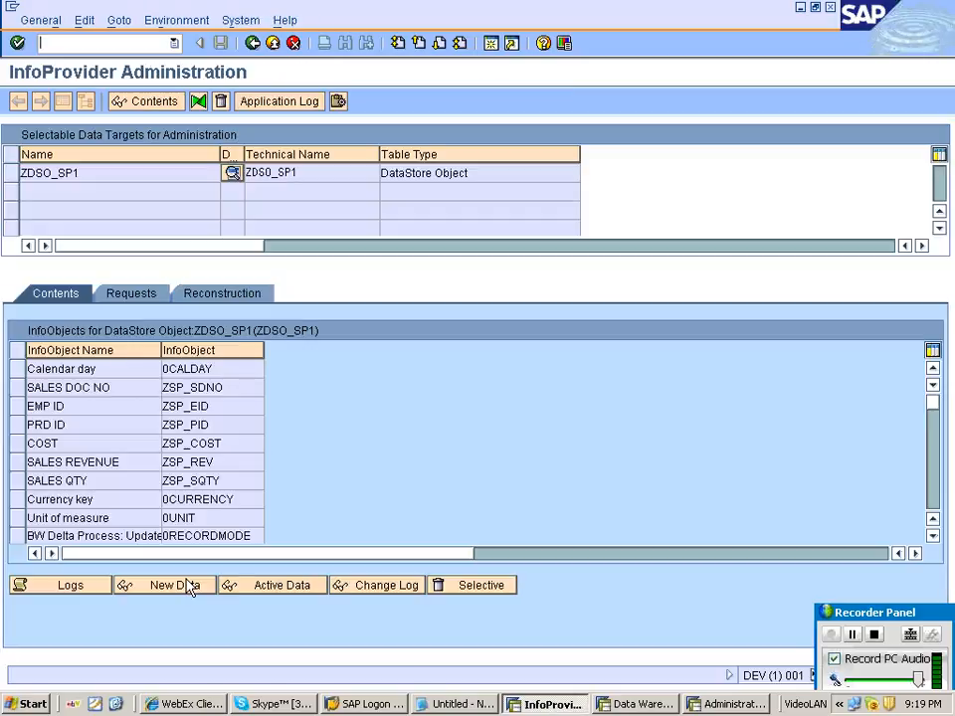
# Display all new data records of ZDSO_SP1 from table /BIC/AZDSO_SP140 and return to the InfoProvider administration.
pyautogui.click(184, 581)
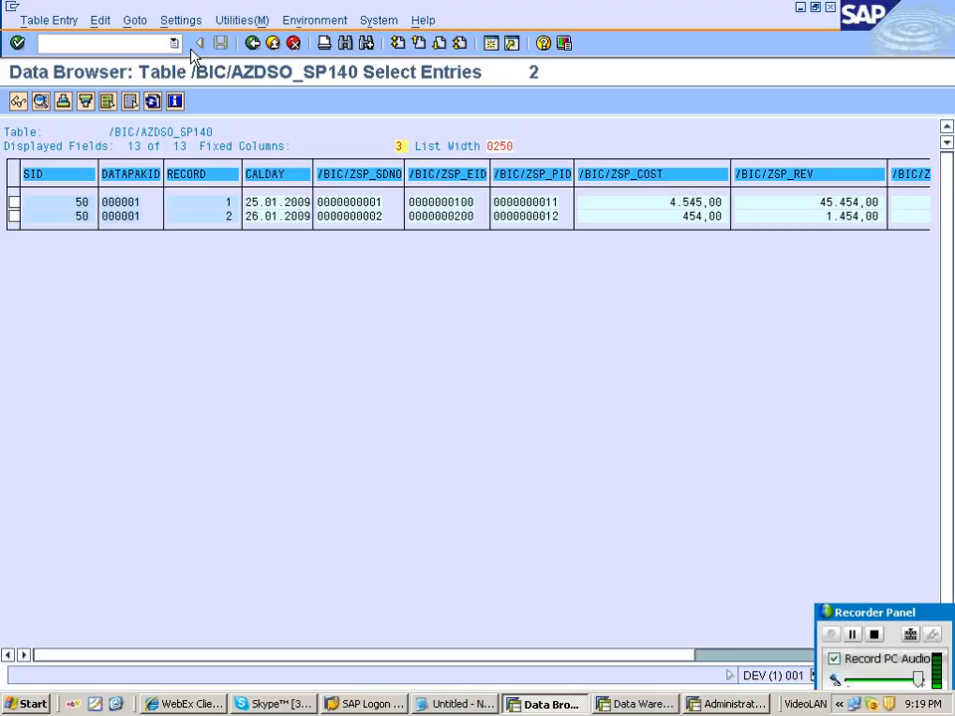
pyautogui.click(252, 43)
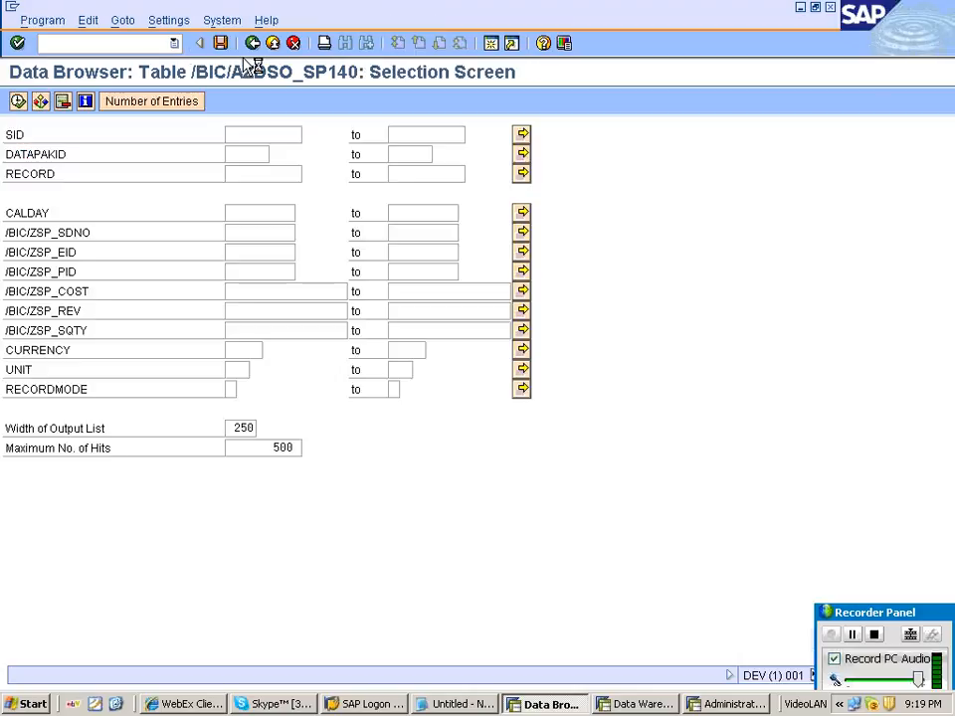
pyautogui.click(253, 43)
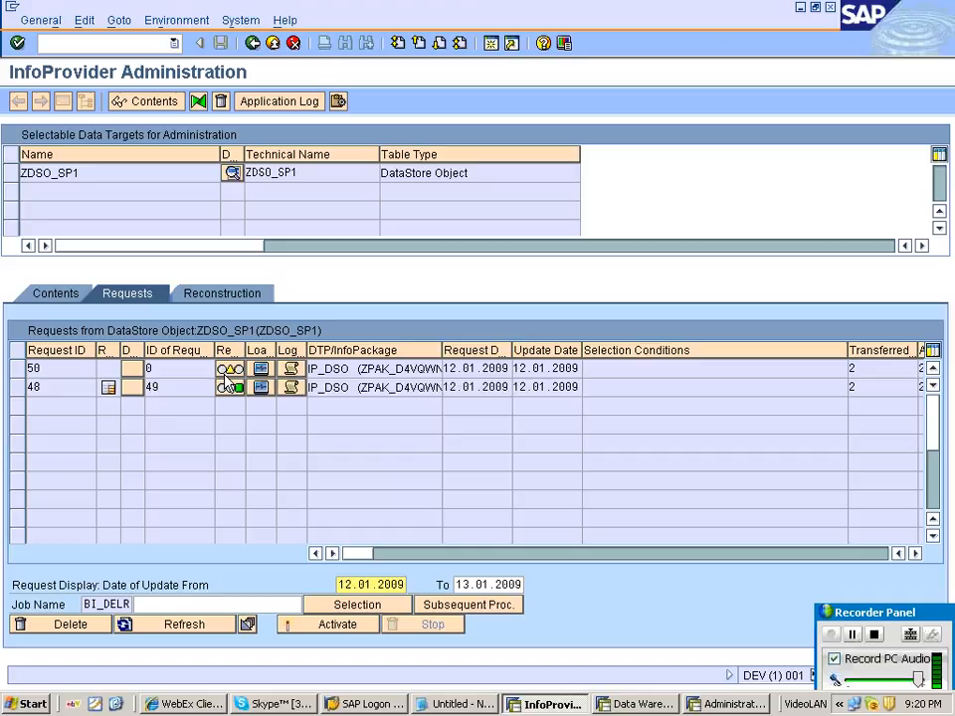
# Set request 50's QM status to Status OK, activate it in ZDSO_SP1 and refresh until the activation finishes.
pyautogui.click(226, 382)
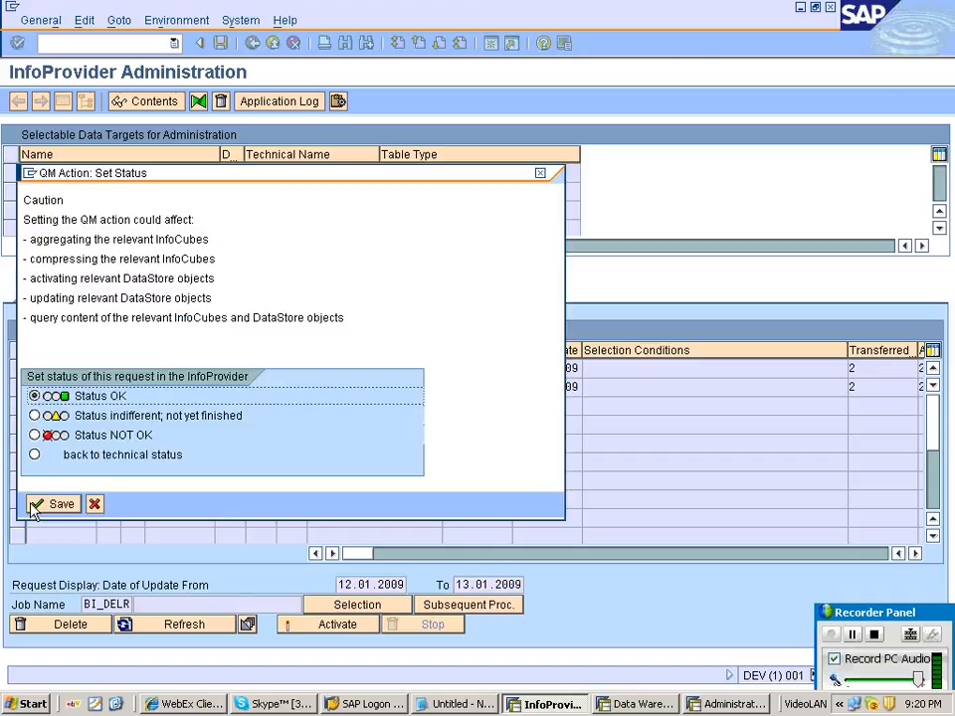
pyautogui.click(36, 505)
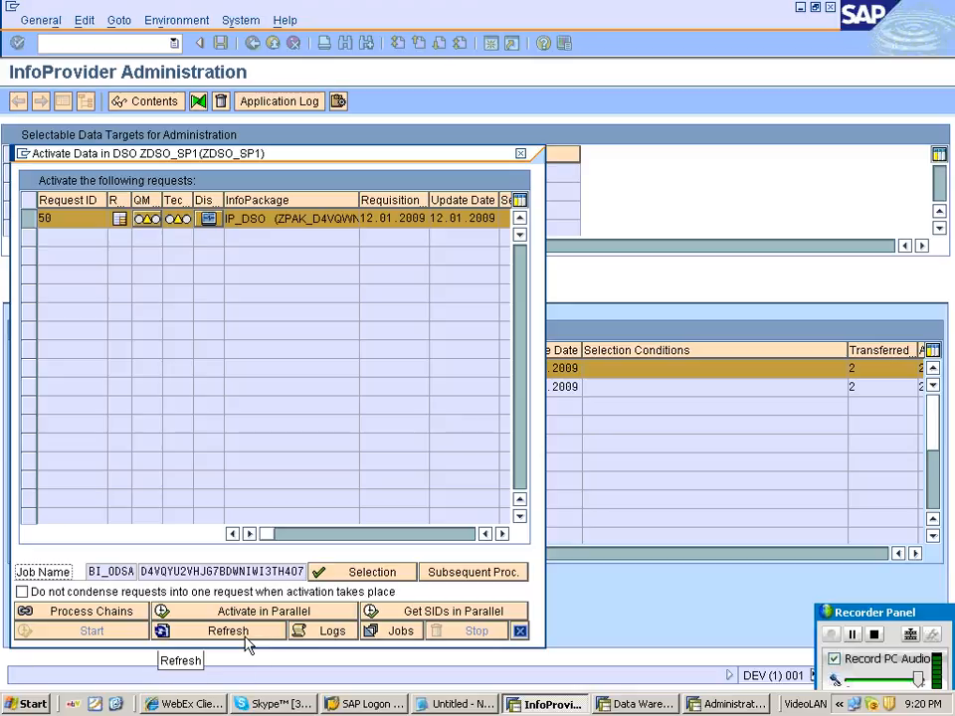
pyautogui.click(245, 638)
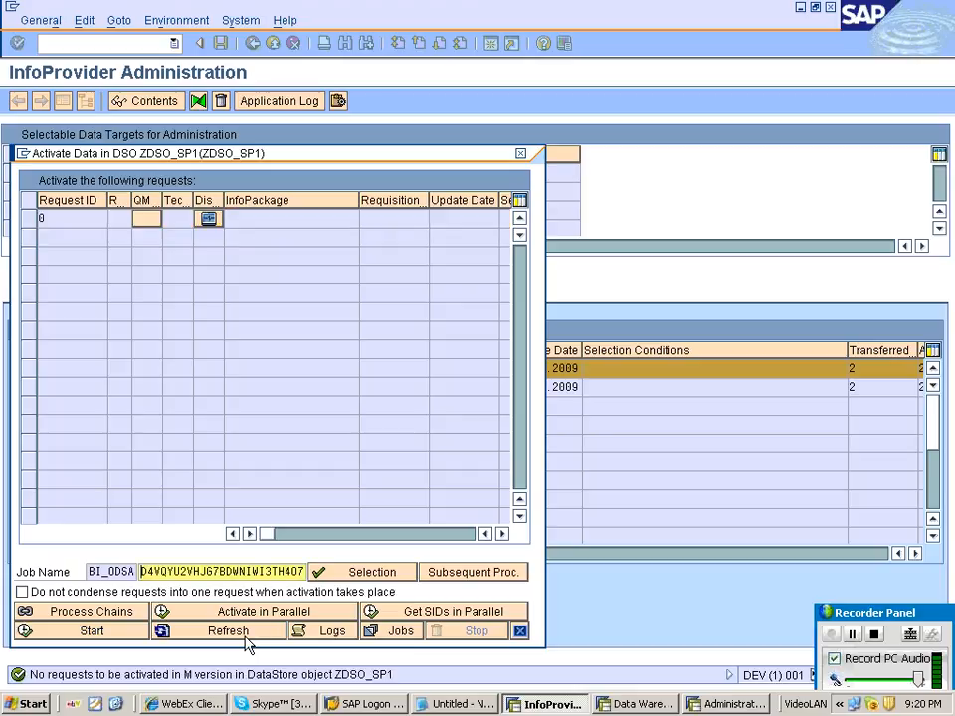
pyautogui.press('Escape')
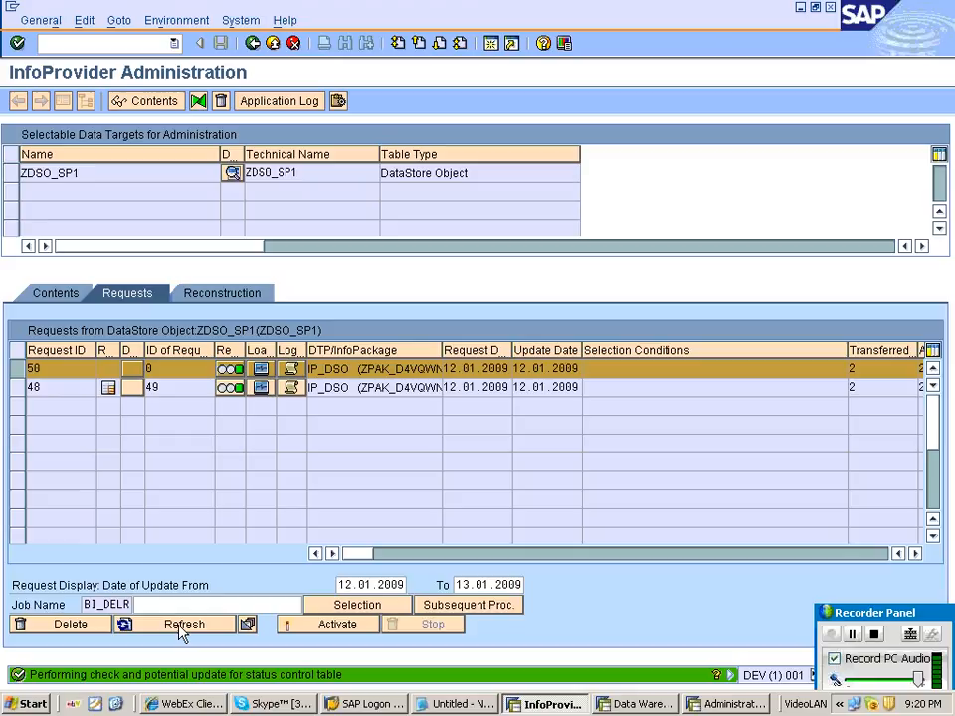
pyautogui.click(182, 625)
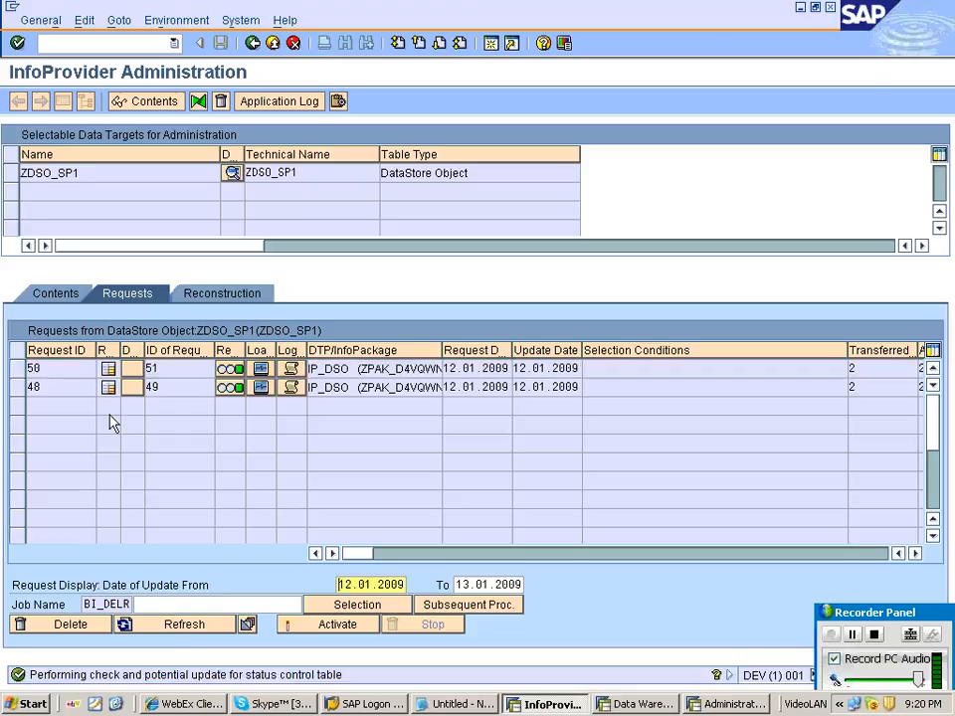
# Display all active data records of ZDSO_SP1 from table /BIC/AZDSO_SP100 and return to the DSO contents.
pyautogui.click(56, 293)
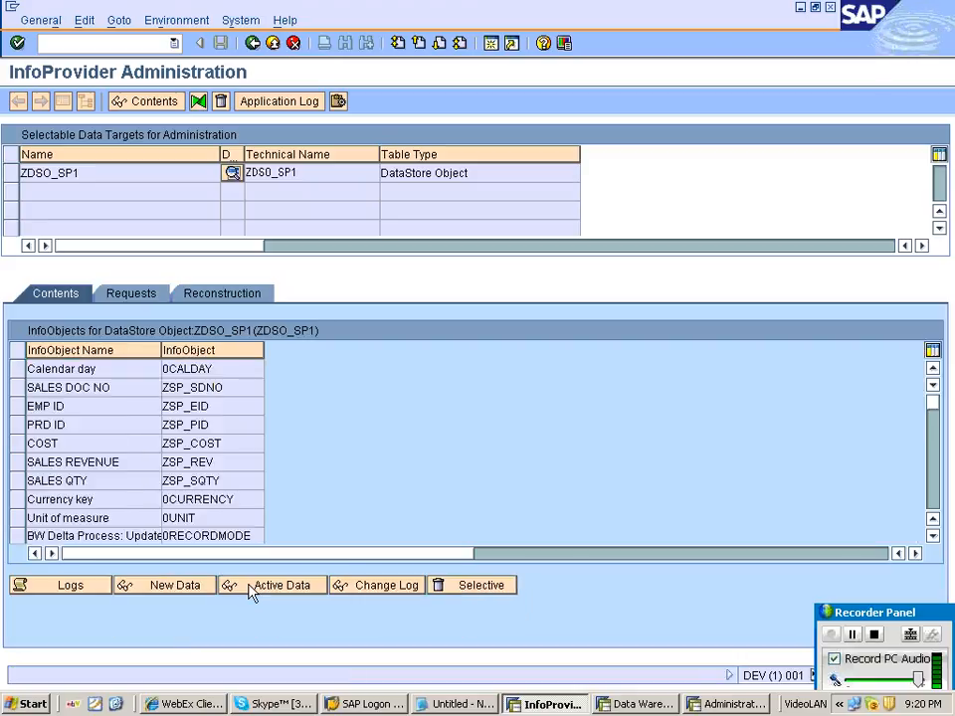
pyautogui.click(277, 585)
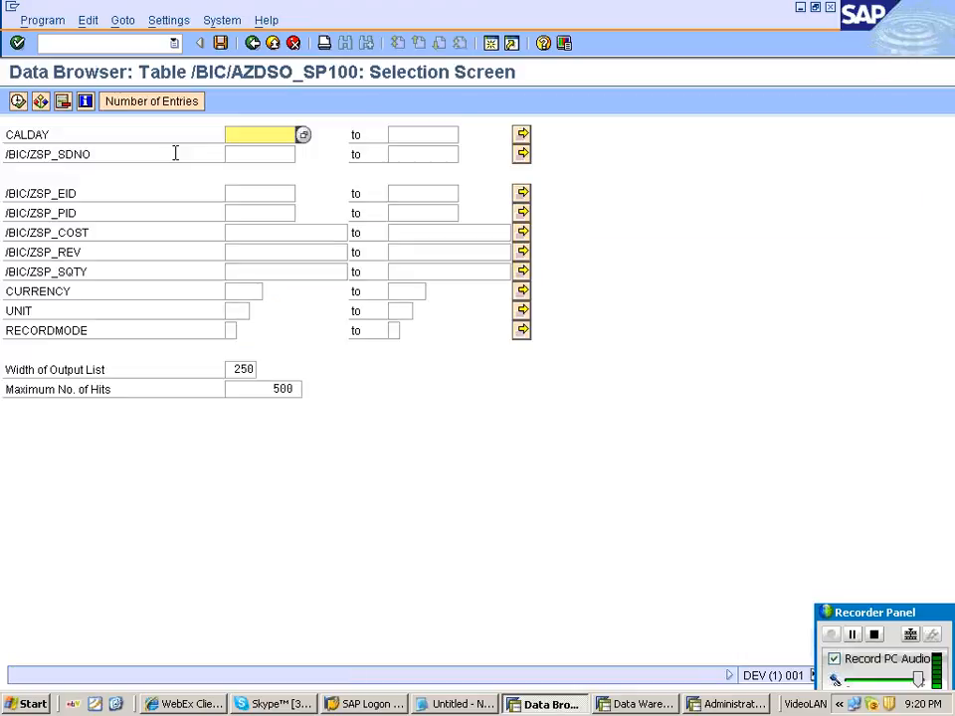
pyautogui.press('F8')
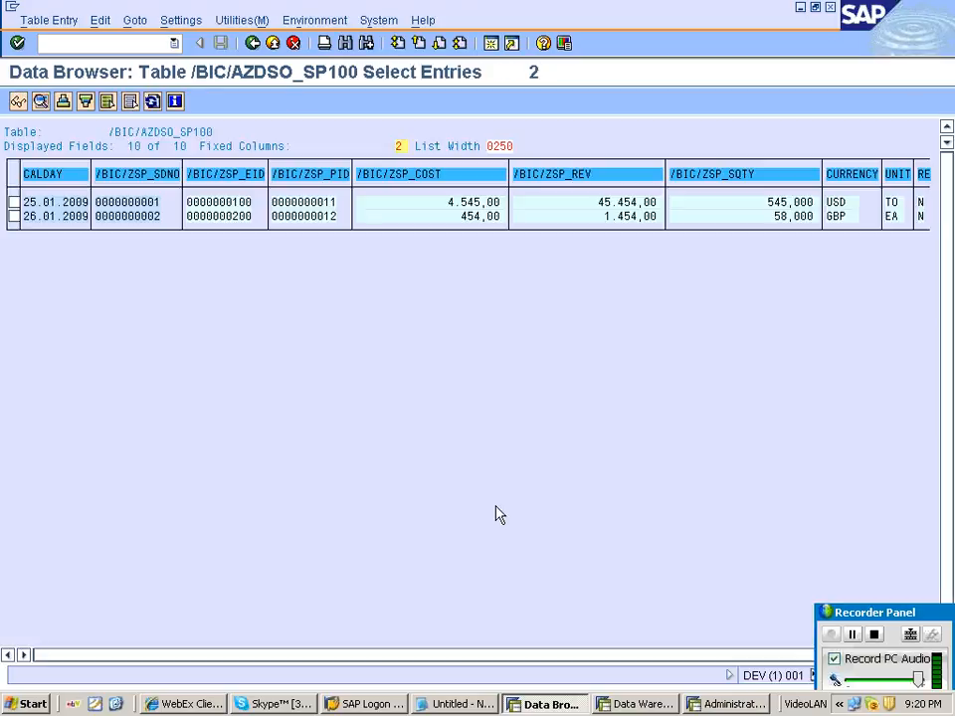
pyautogui.click(253, 44)
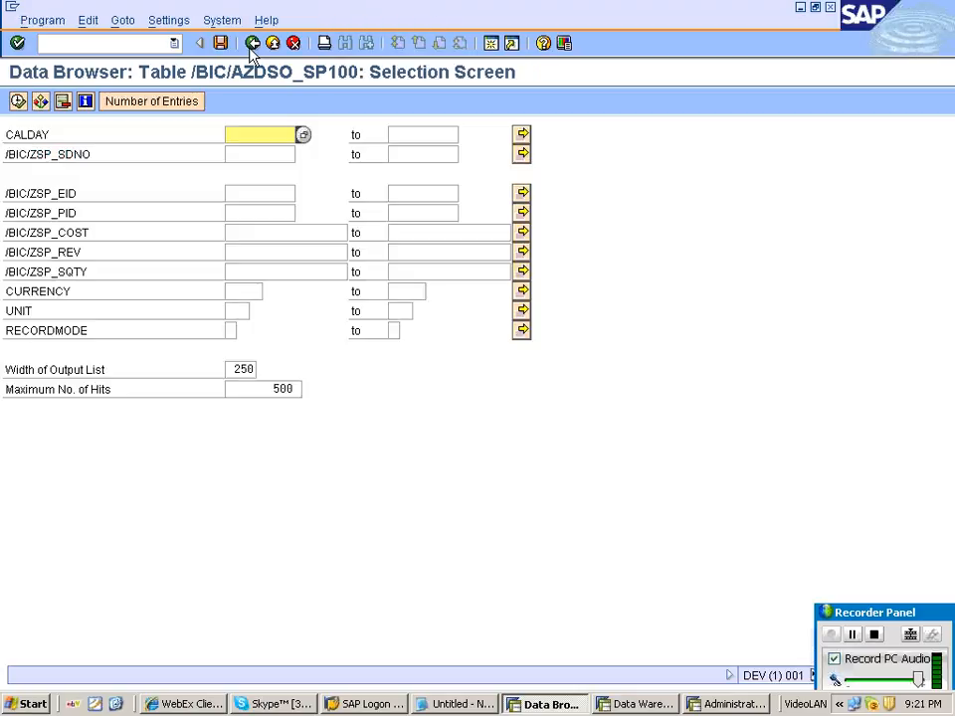
pyautogui.click(253, 43)
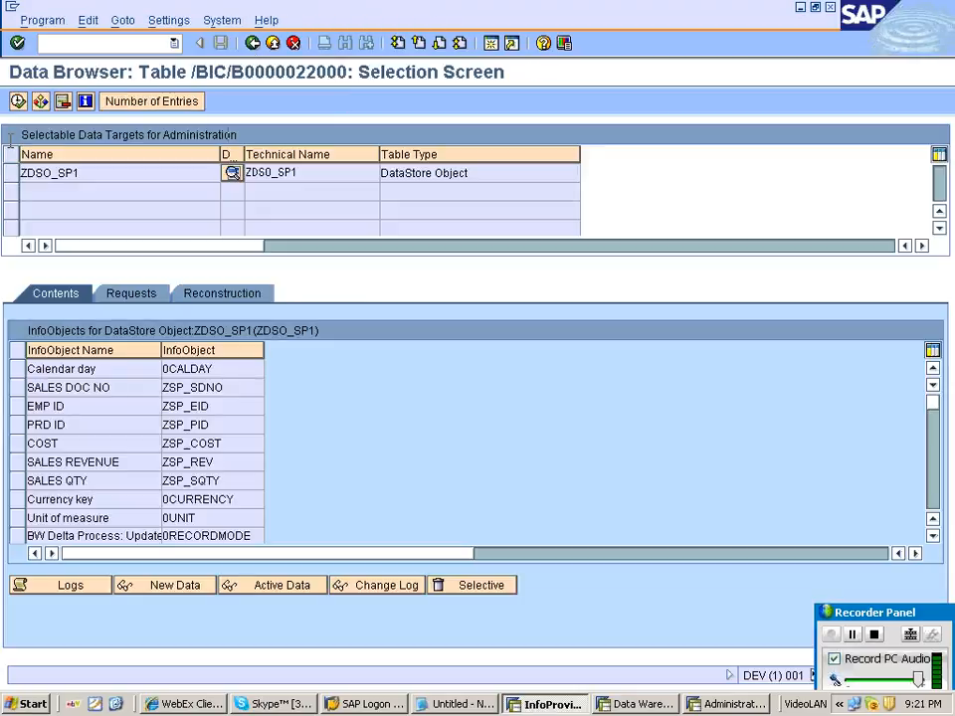
pyautogui.press('F8')
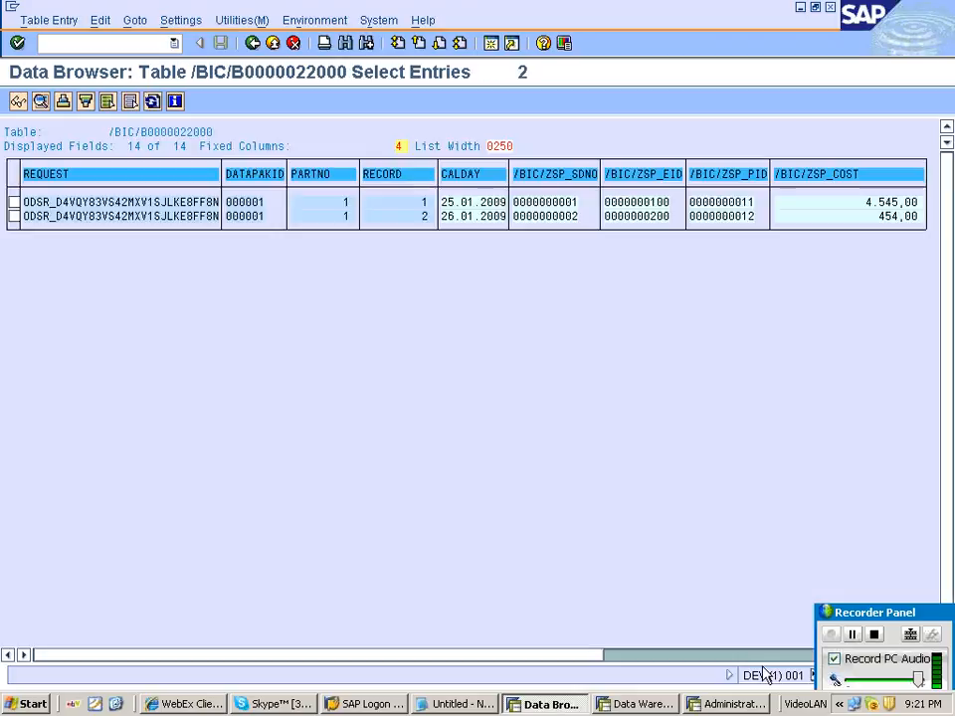
pyautogui.click(753, 656)
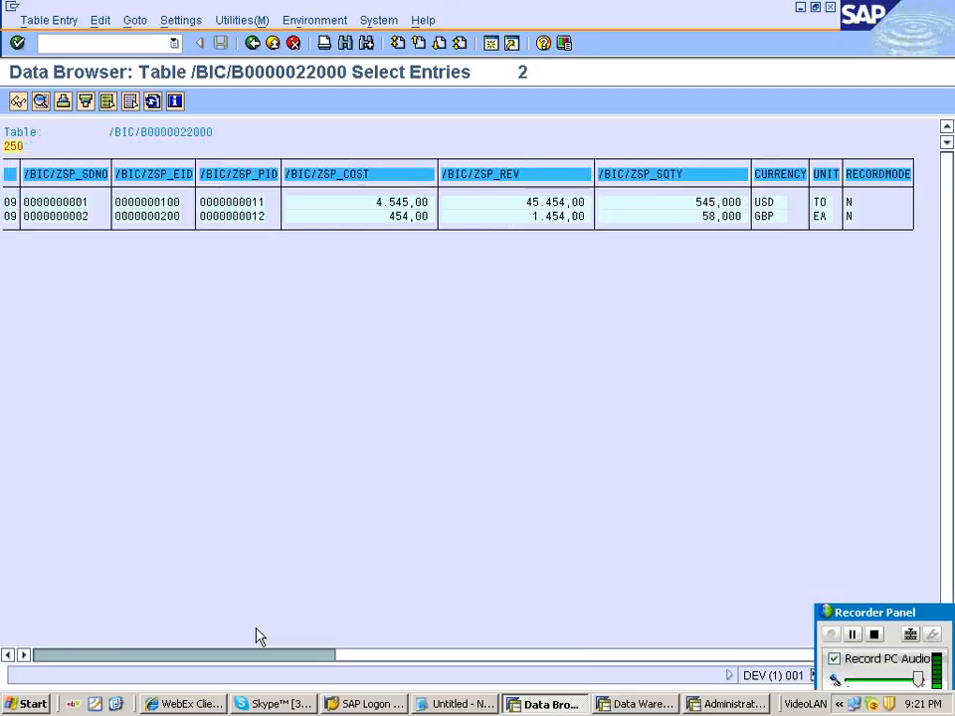
pyautogui.click(257, 654)
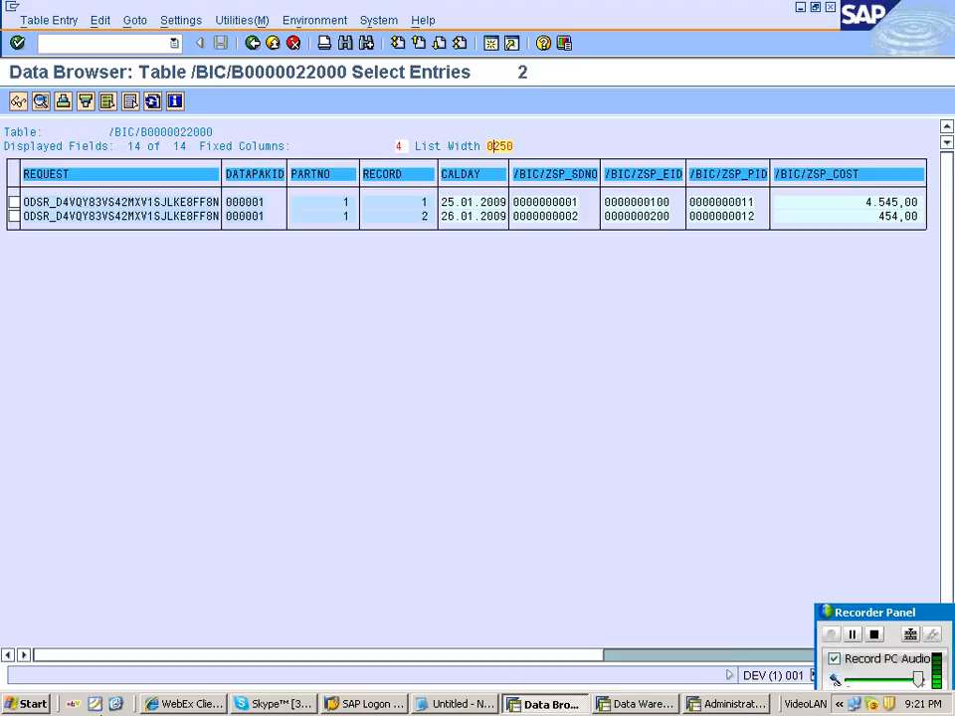
# Open DSO_SP.csv in Excel and set the SALES value of document number 1 to 9999.
pyautogui.click(95, 705)
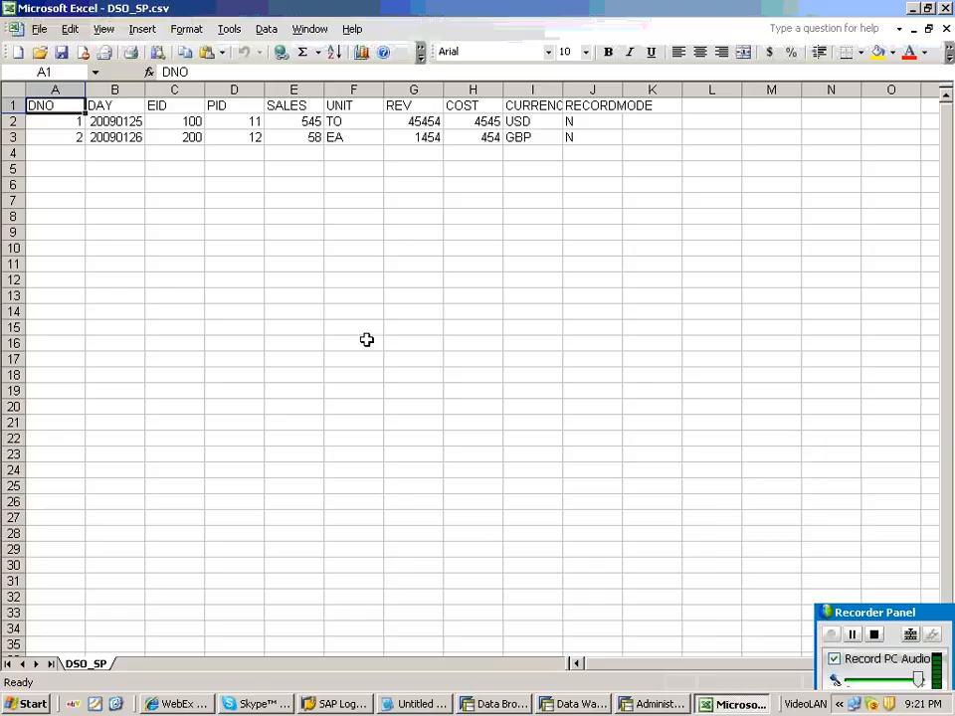
pyautogui.click(355, 297)
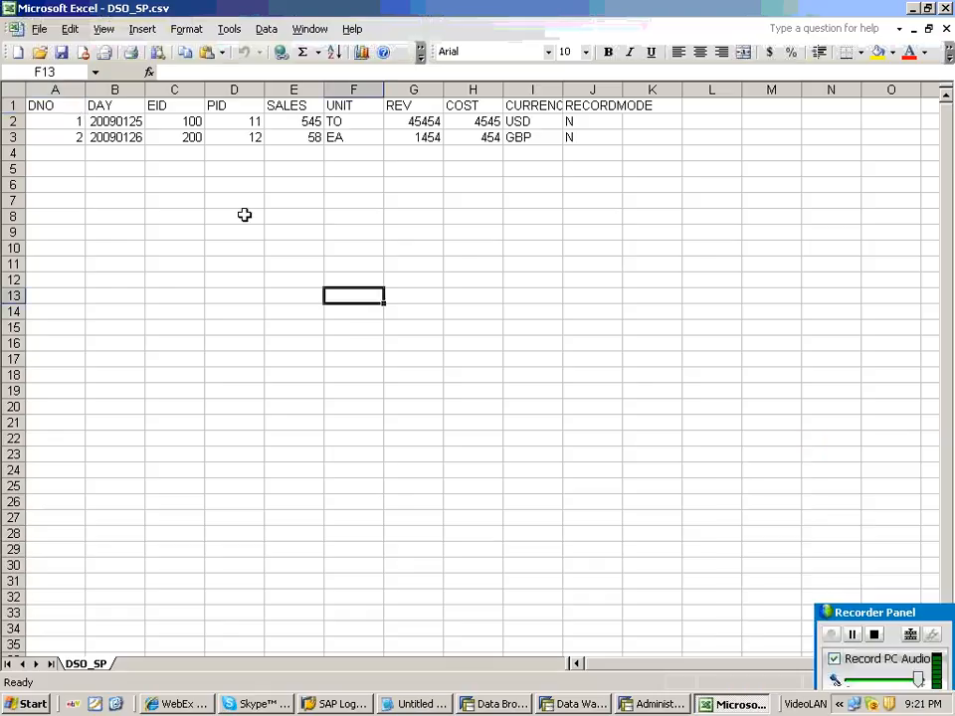
pyautogui.click(55, 105)
pyautogui.click(295, 121)
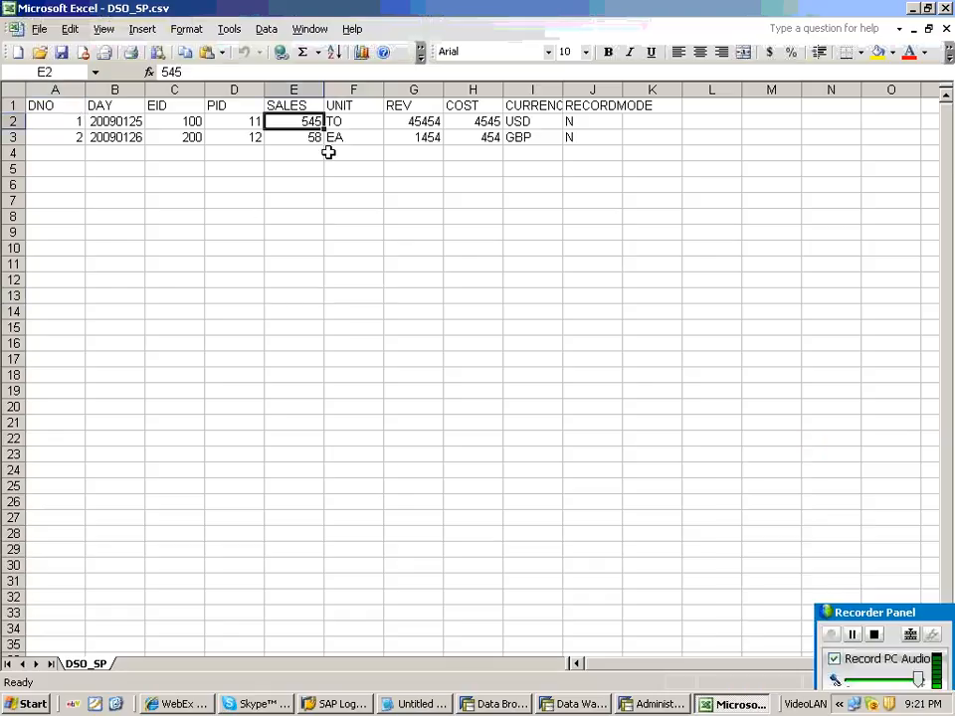
pyautogui.write('99')
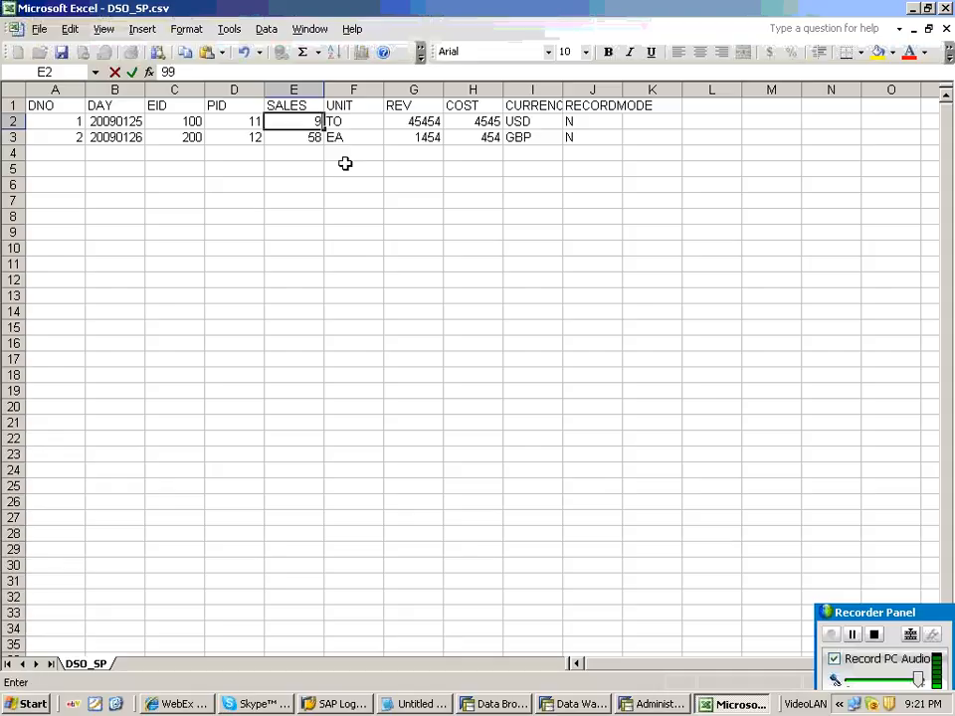
pyautogui.write('99')
# Set document number 1's REV to 888888 and its COST to 77777 in DSO_SP.csv.
pyautogui.click(422, 120)
pyautogui.write('88888')
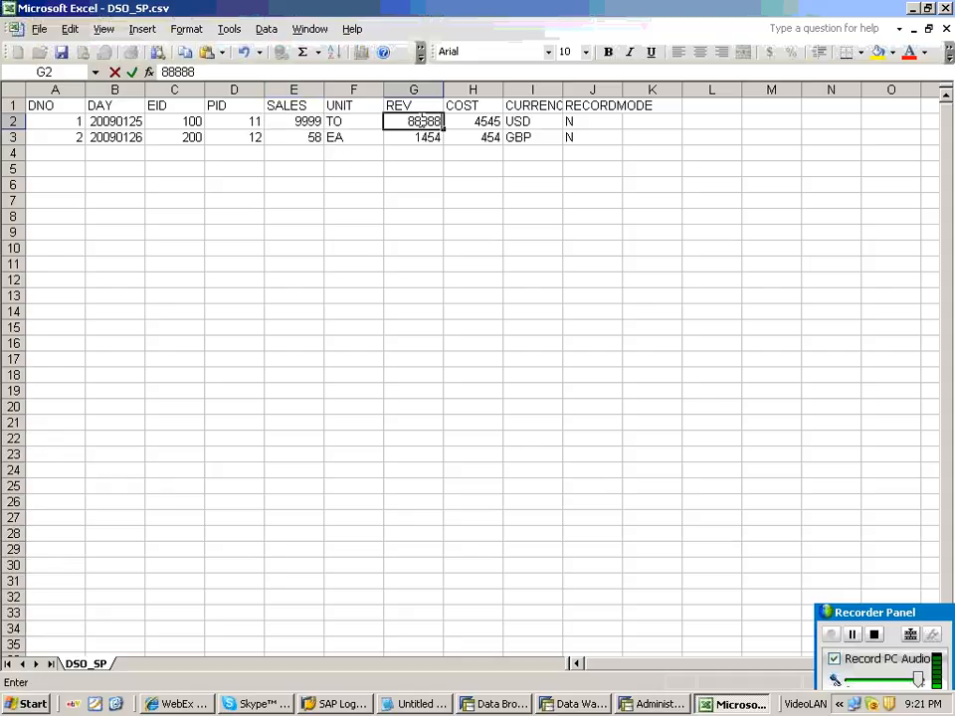
pyautogui.write('8')
pyautogui.click(488, 116)
pyautogui.write('7777')
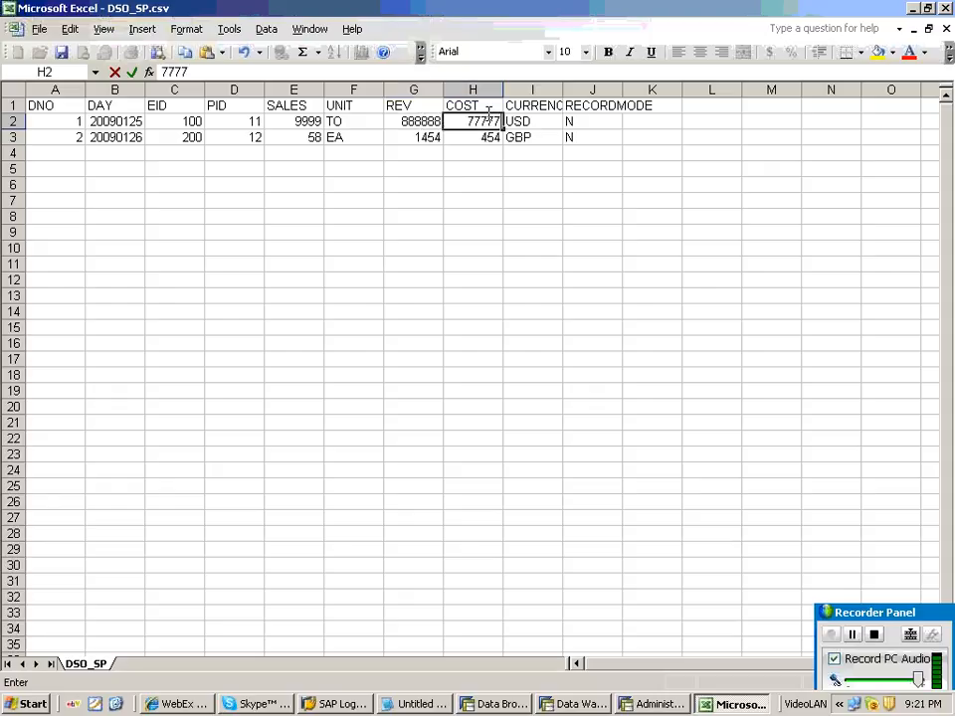
pyautogui.write('7')
pyautogui.click(279, 282)
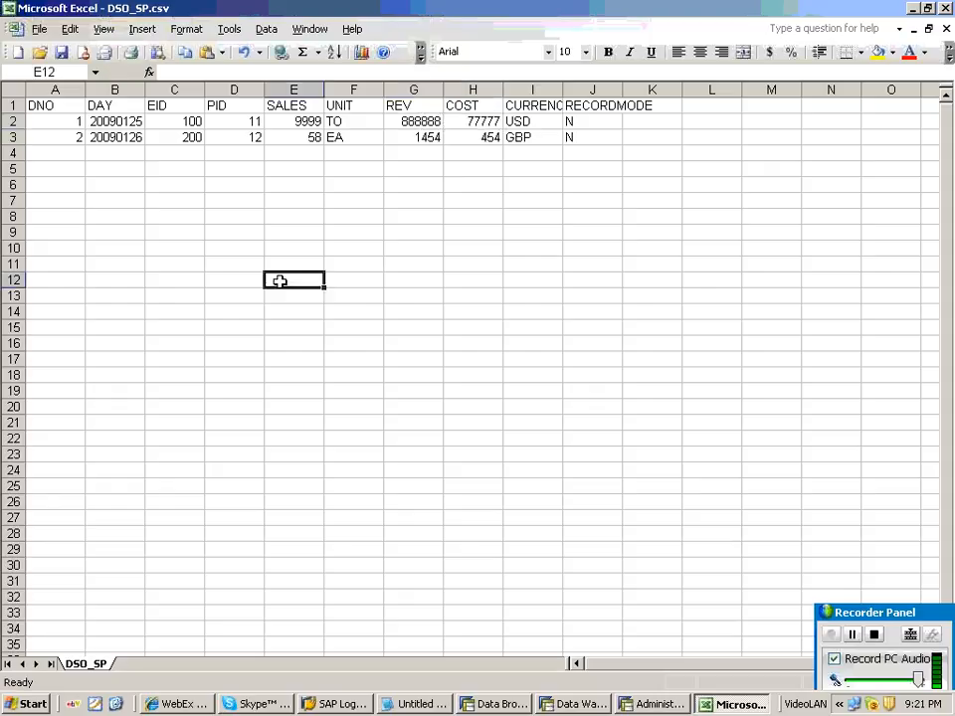
pyautogui.click(80, 139)
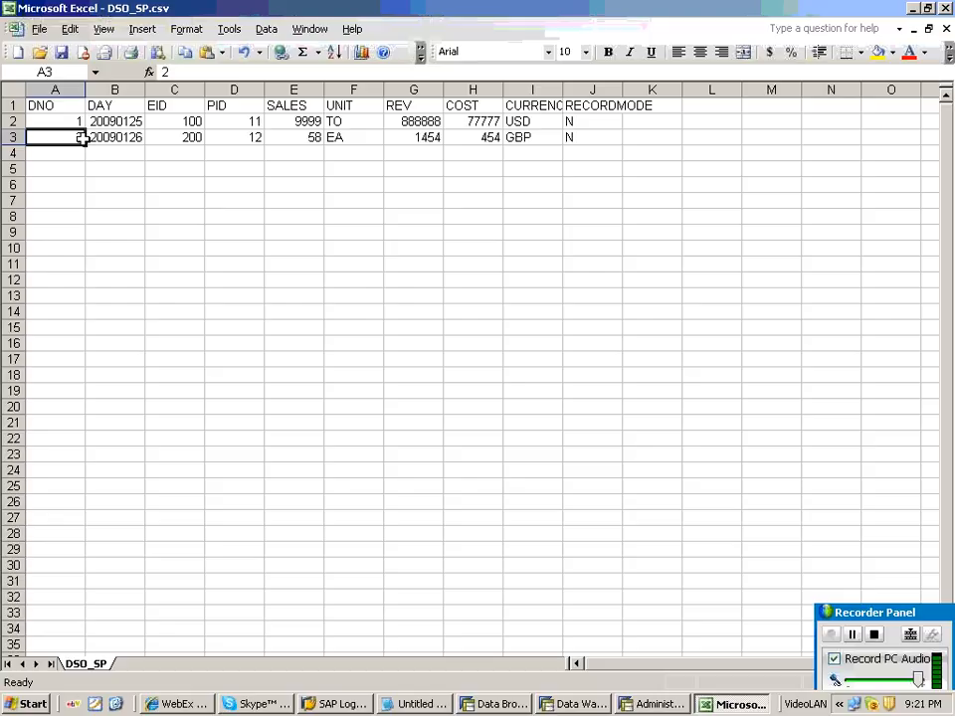
# Check the edited rows of DSO_SP.csv and close the file, declining the closing save prompt.
pyautogui.moveTo(169, 122); pyautogui.dragTo(537, 137)
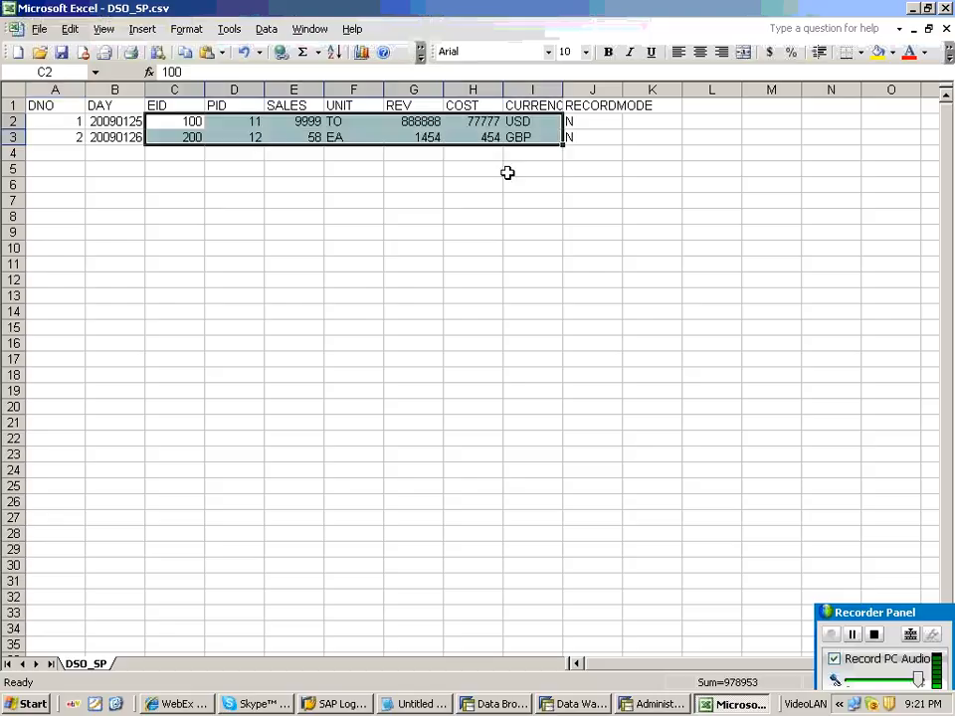
pyautogui.click(39, 29)
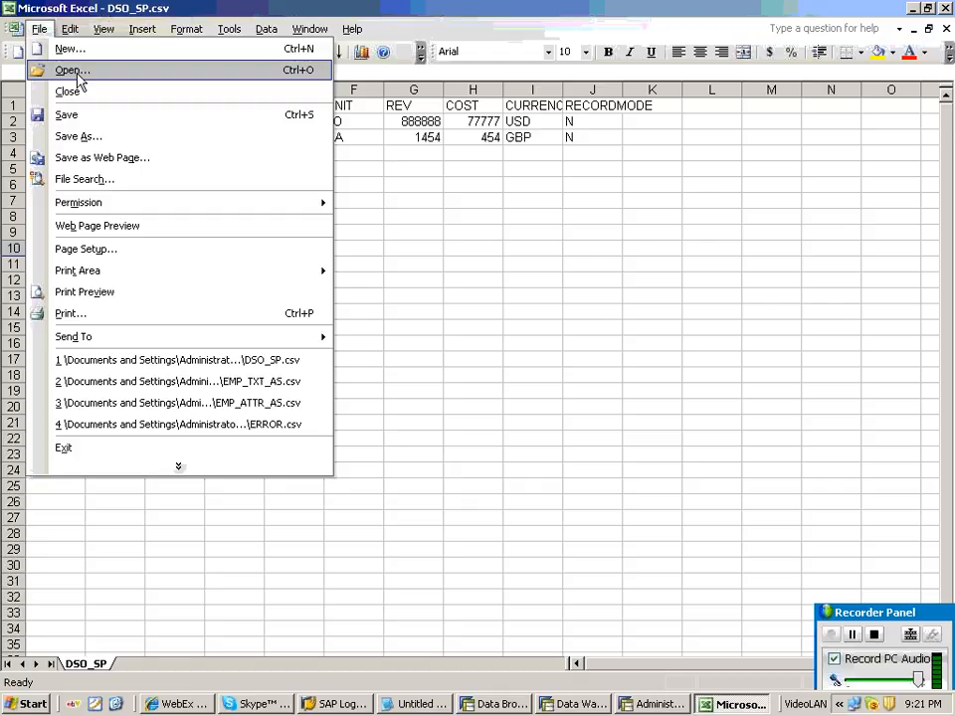
pyautogui.click(68, 90)
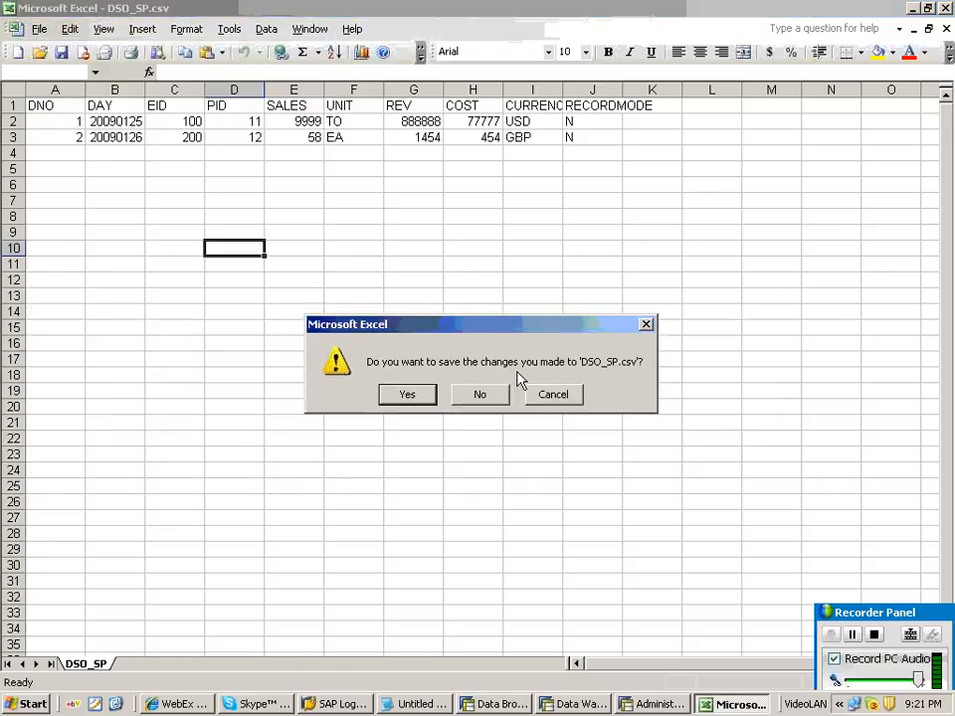
pyautogui.click(480, 393)
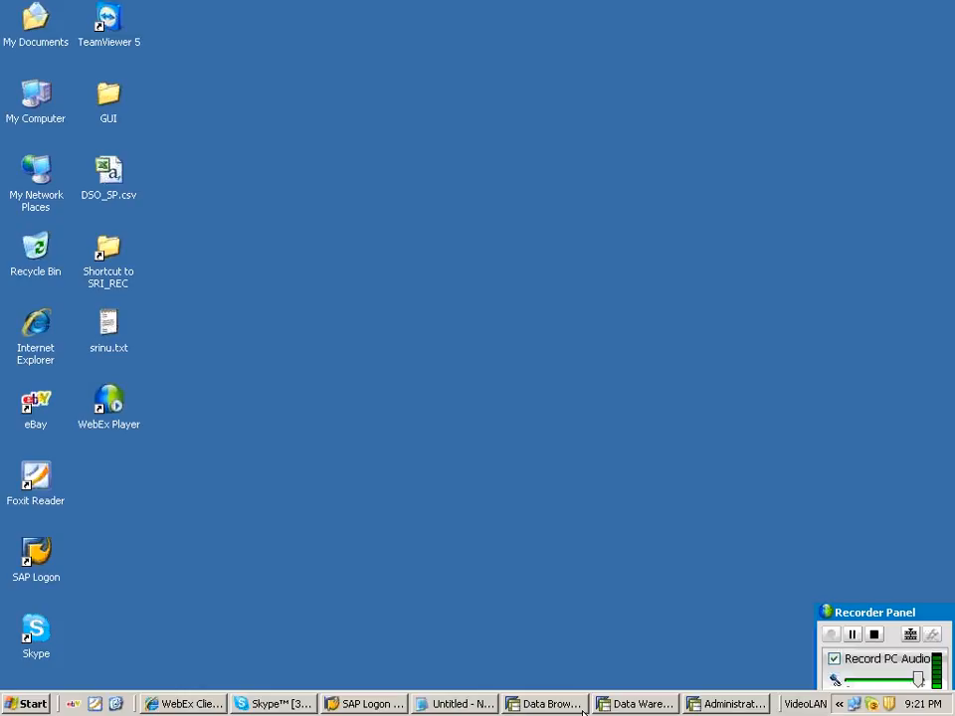
# Switch to SAP, return to InfoPackage IP_DSO in the Scheduler and start its data load immediately.
pyautogui.click(583, 706)
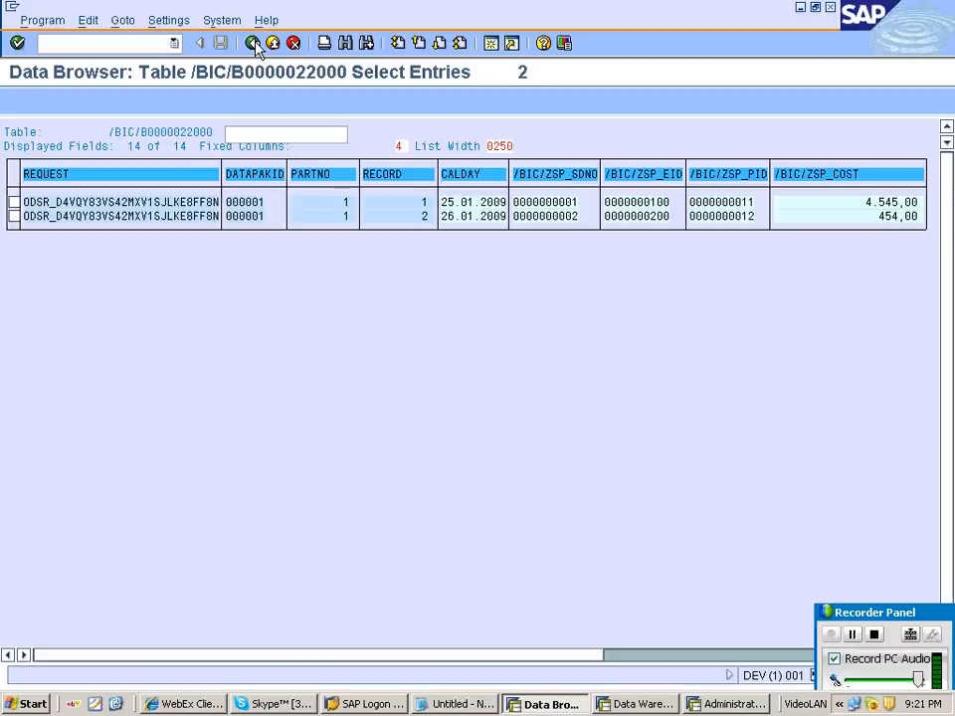
pyautogui.click(253, 44)
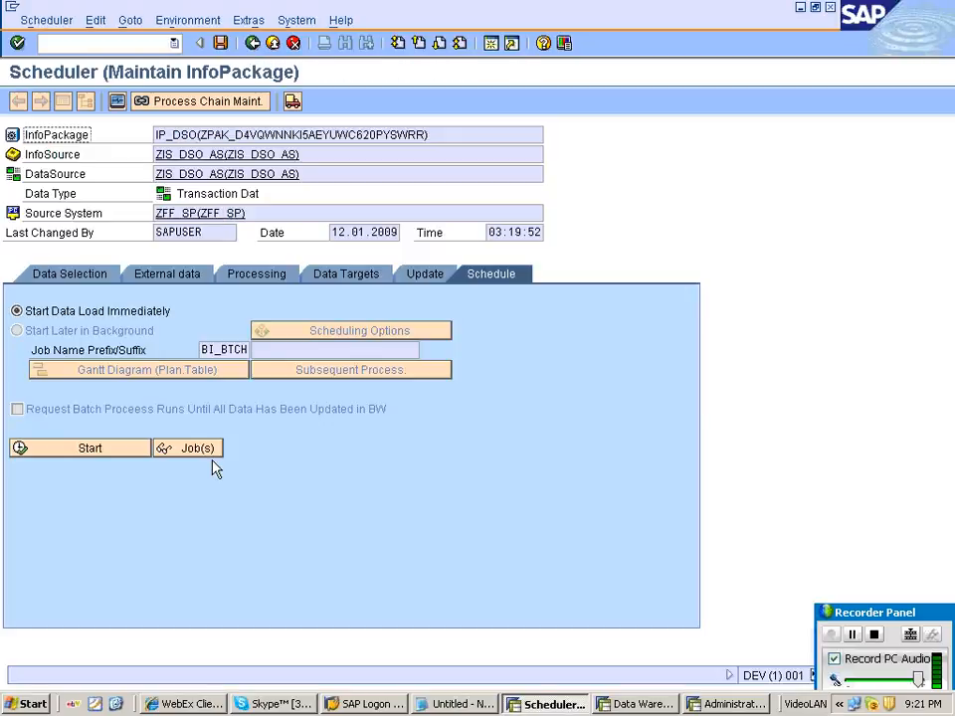
pyautogui.click(213, 460)
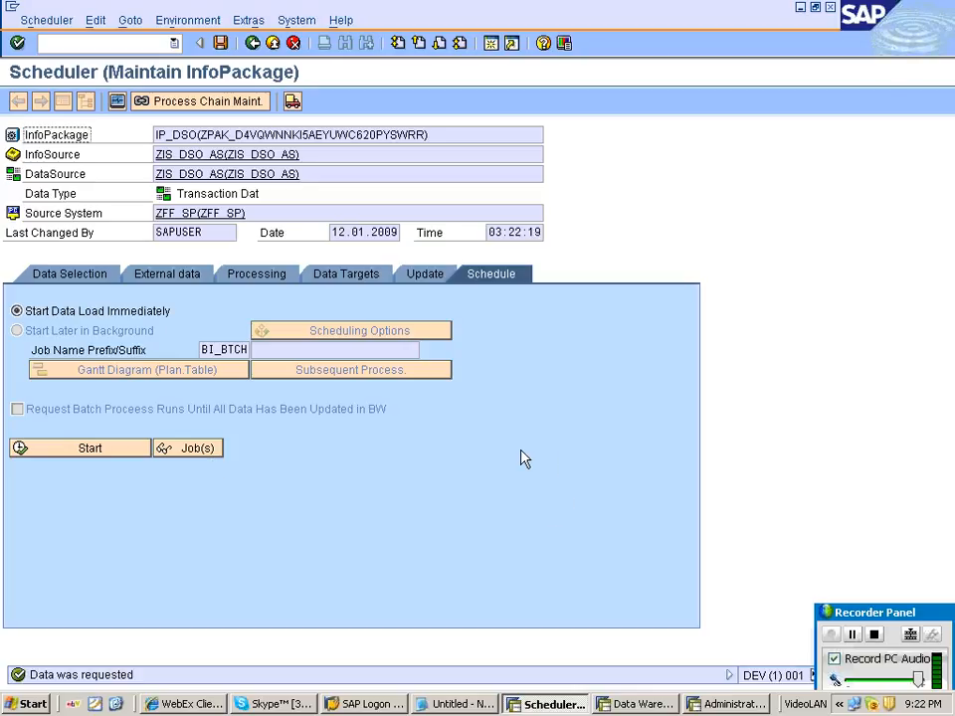
# Open the load monitor and examine the status of the newest ZIS_DSO_AS request.
pyautogui.press('F6')
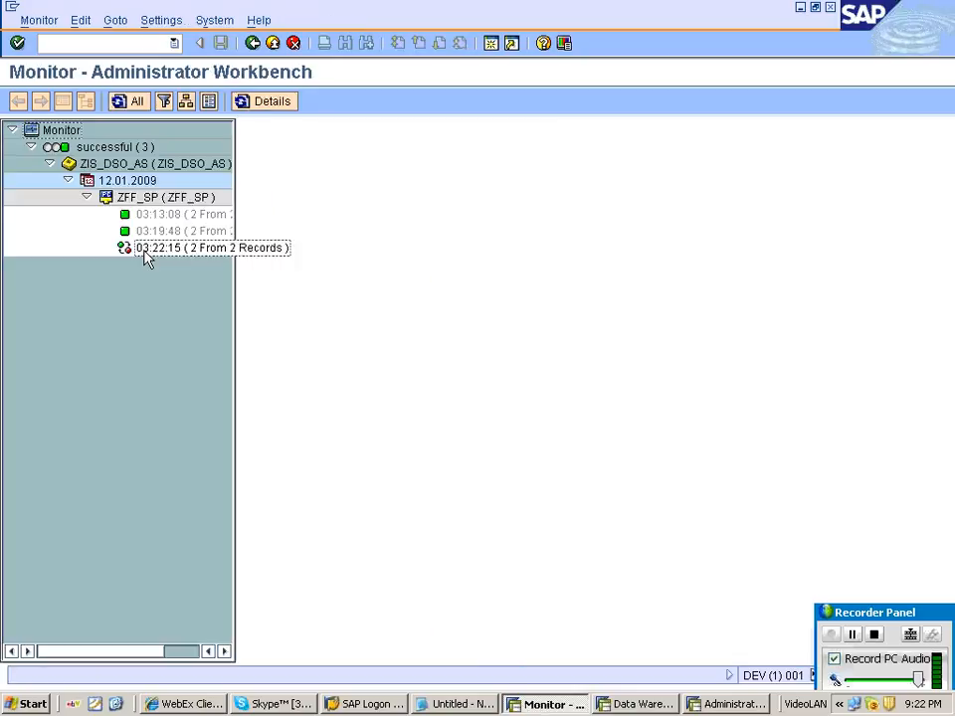
pyautogui.click(145, 249)
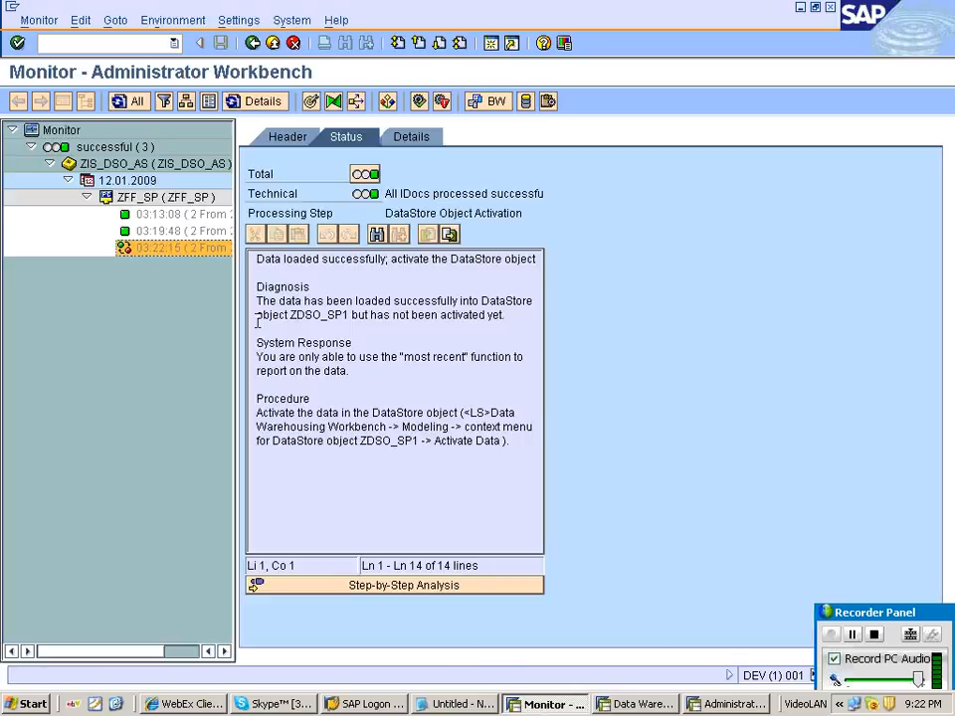
pyautogui.moveTo(255, 272); pyautogui.dragTo(227, 248)
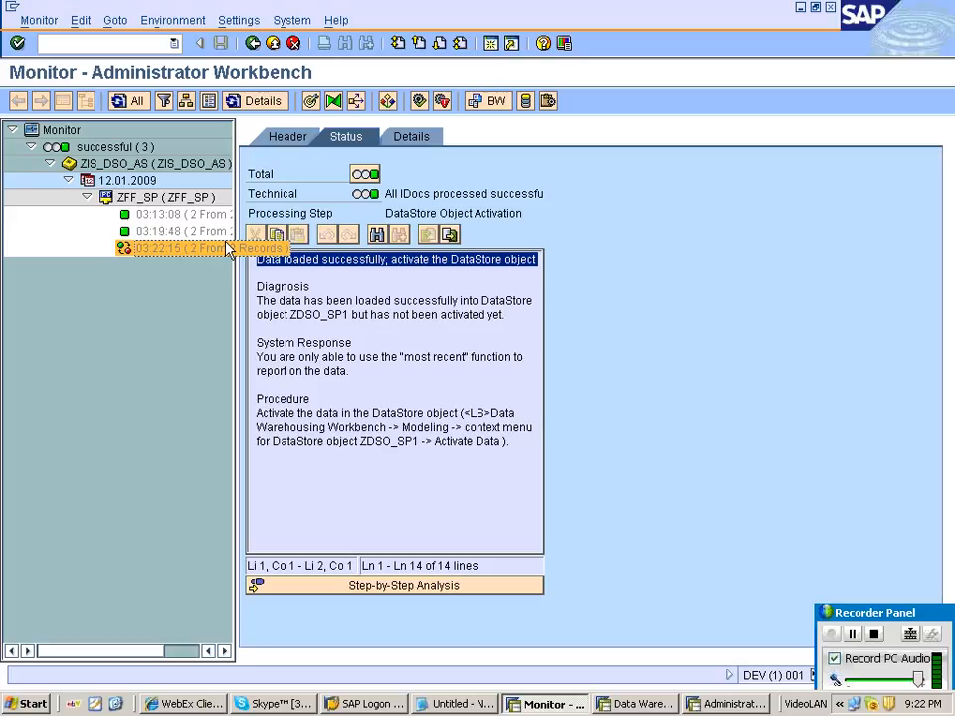
# Return to the administration of ZDSO_SP1 and examine its new data records in table /BIC/AZDSO_SP140.
pyautogui.press('F3')
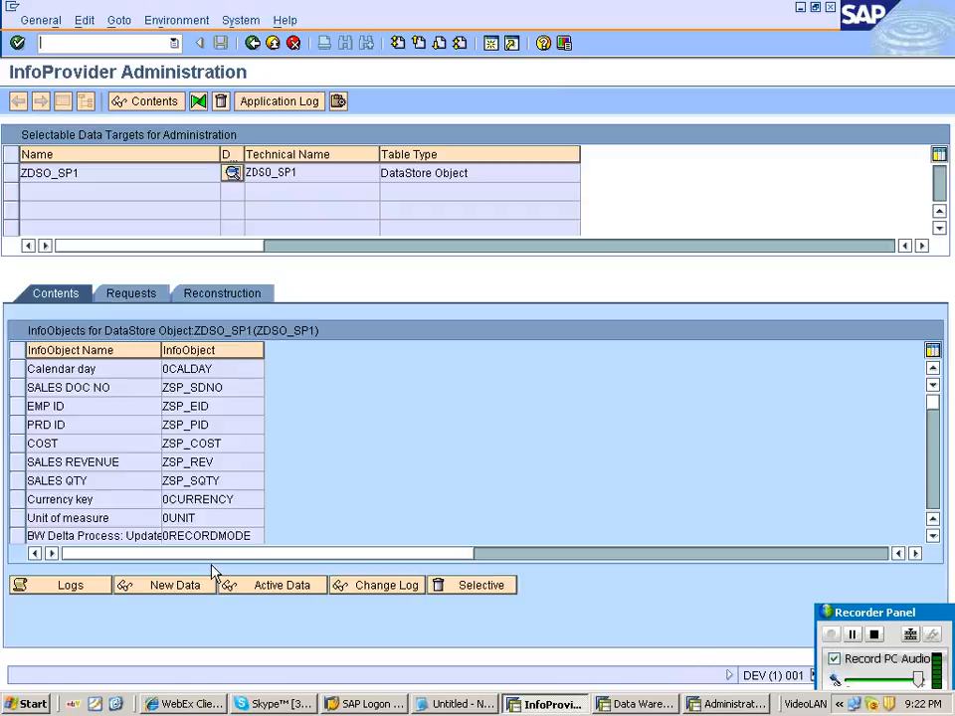
pyautogui.click(210, 574)
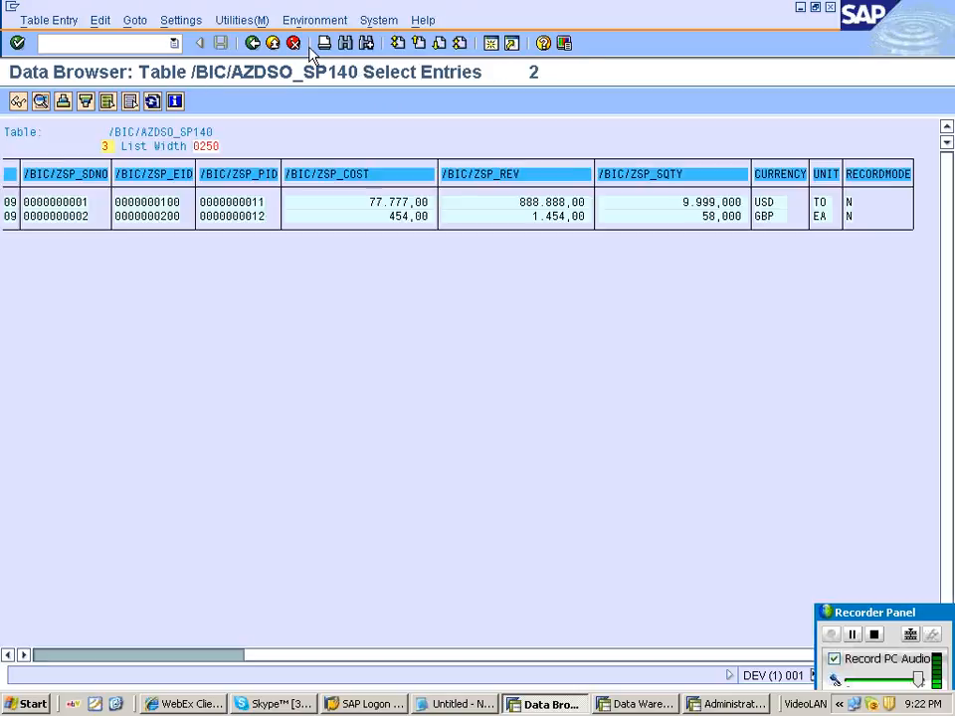
pyautogui.click(251, 45)
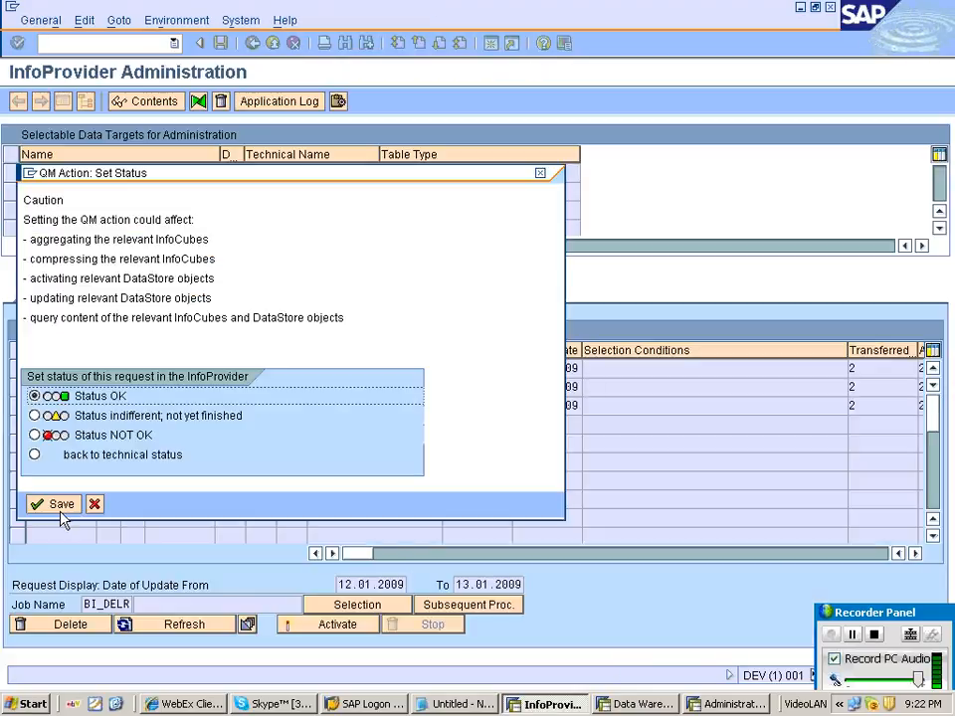
# Set the QM status of request 52 to Status OK and activate the request in ZDSO_SP1.
pyautogui.click(60, 509)
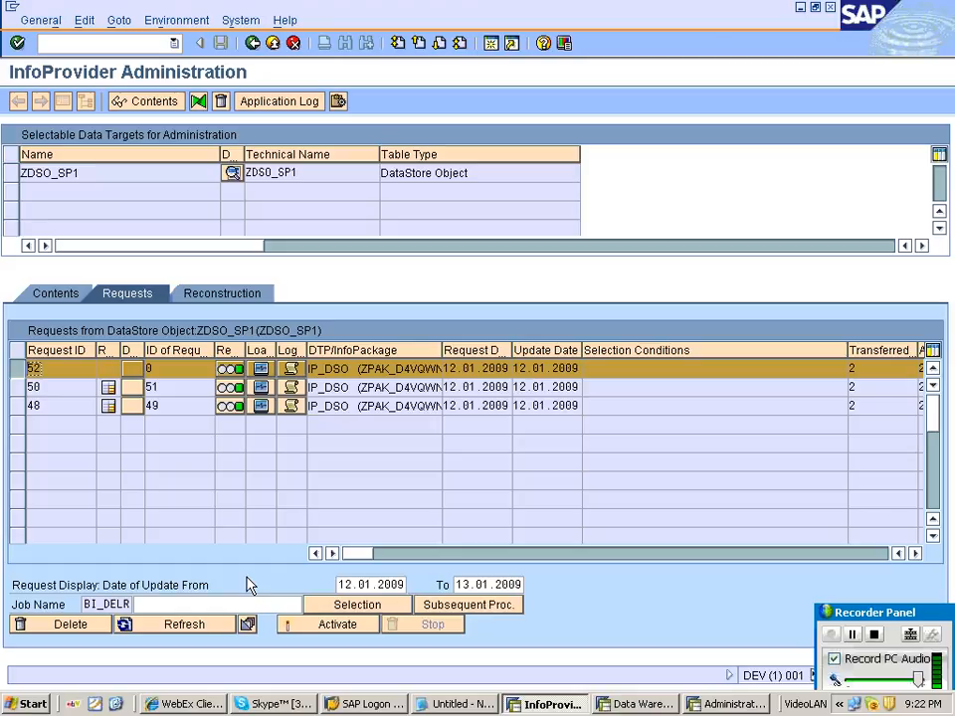
pyautogui.click(333, 623)
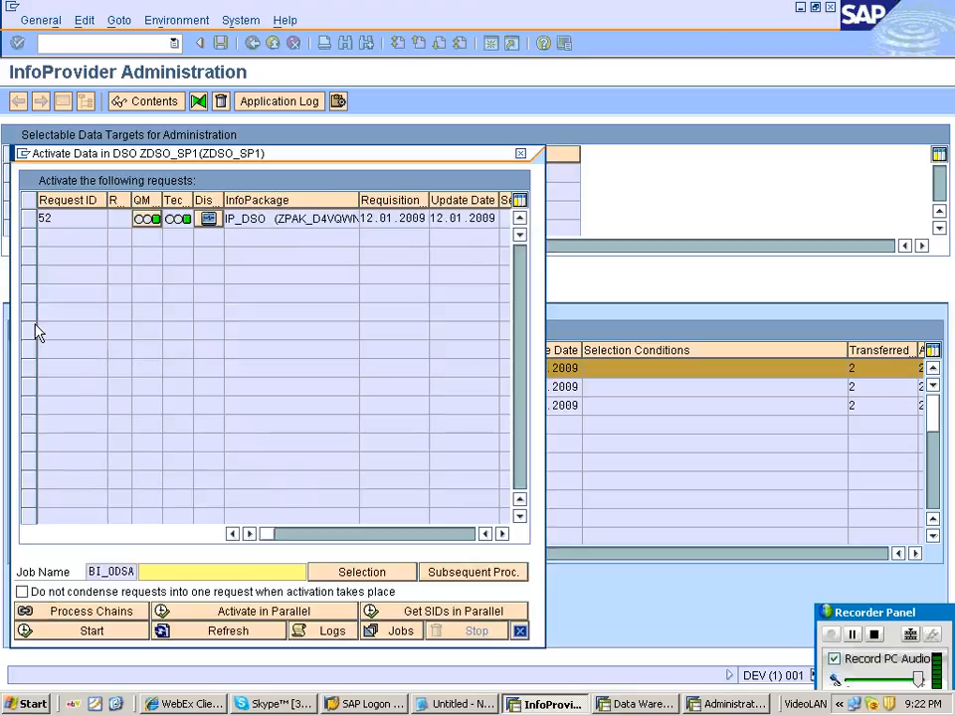
pyautogui.click(28, 217)
pyautogui.click(92, 630)
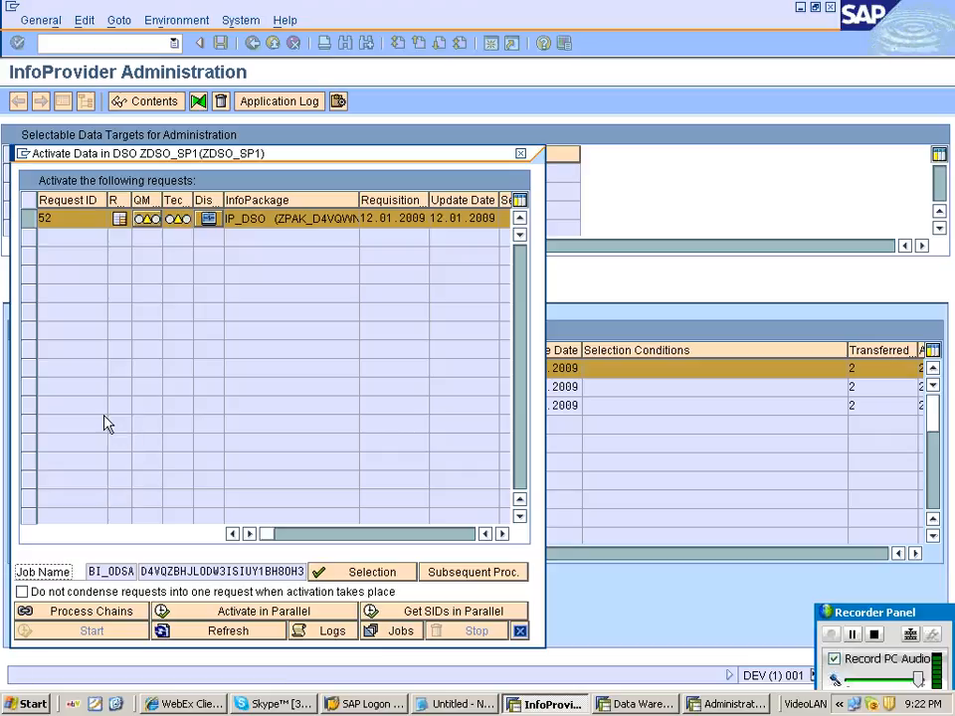
pyautogui.click(229, 631)
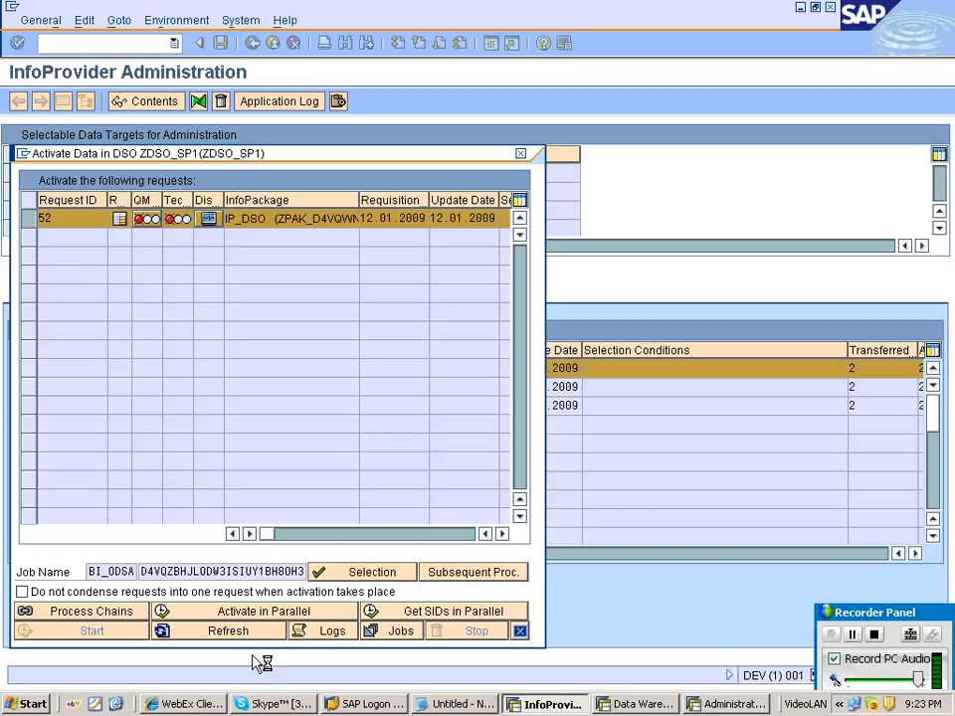
pyautogui.click(519, 630)
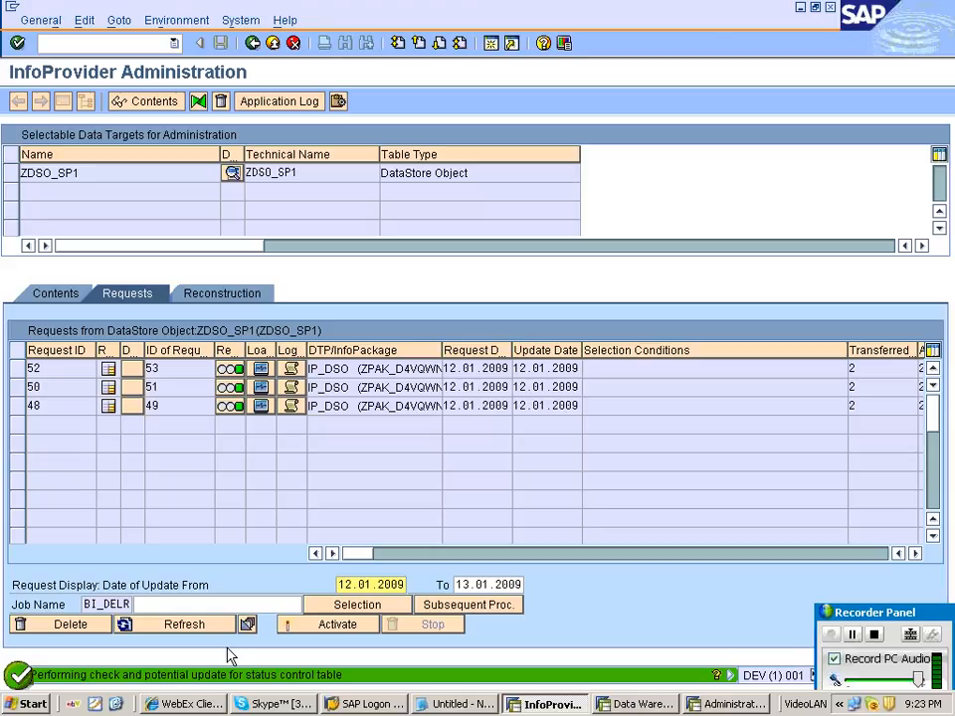
# Query active data table /BIC/AZDSO_SP100 without restrictions, examine the changed quantity and cost, and return to the DSO contents.
pyautogui.click(56, 296)
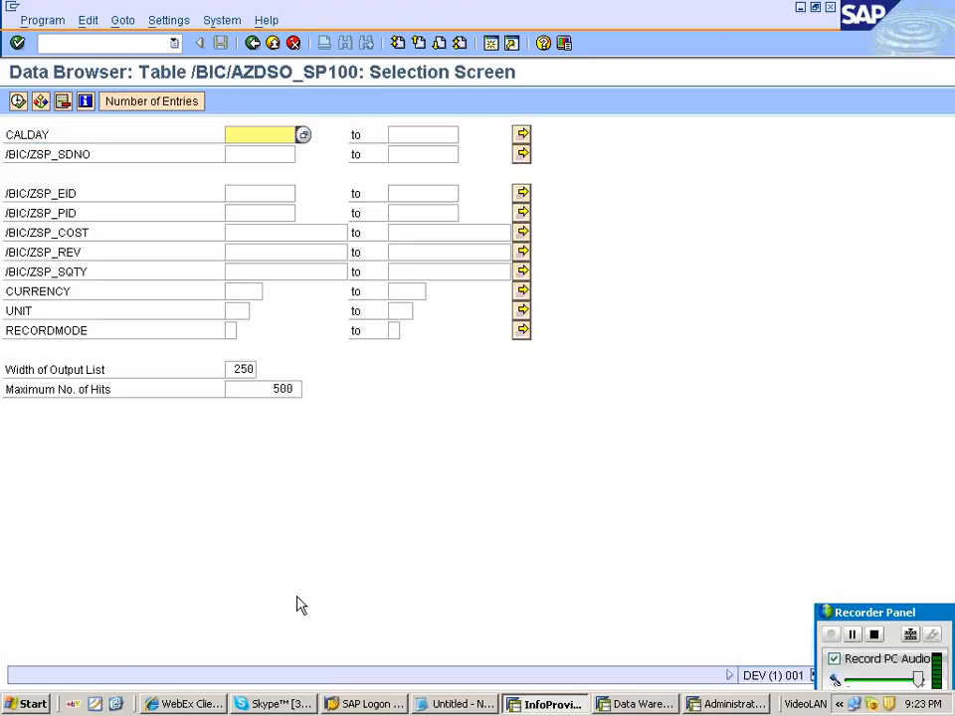
pyautogui.press('F8')
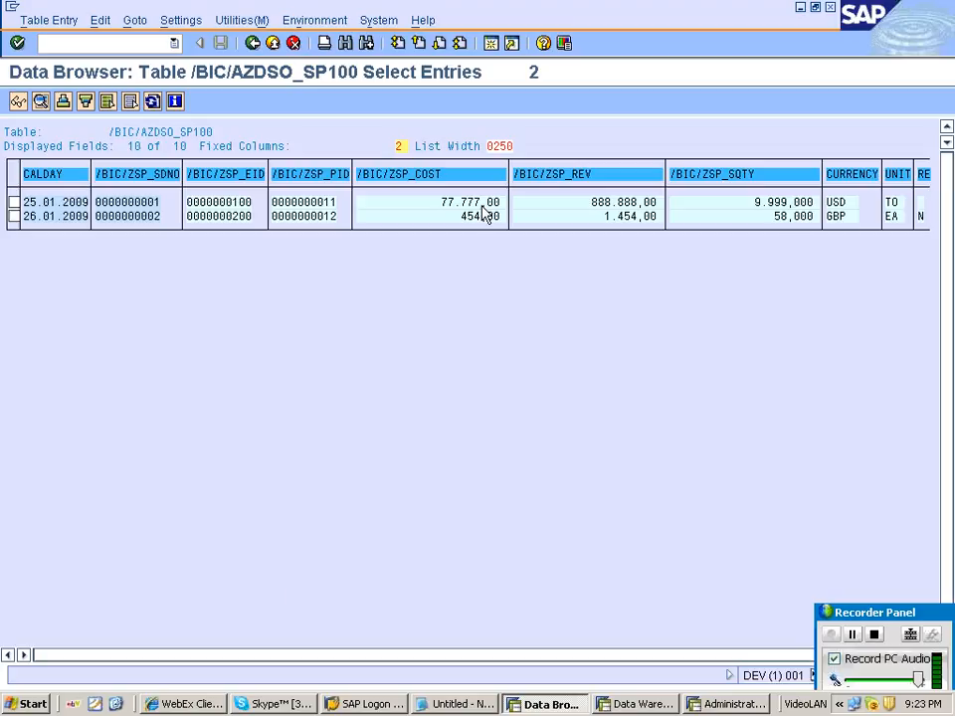
pyautogui.click(791, 204)
pyautogui.click(477, 202)
pyautogui.click(253, 43)
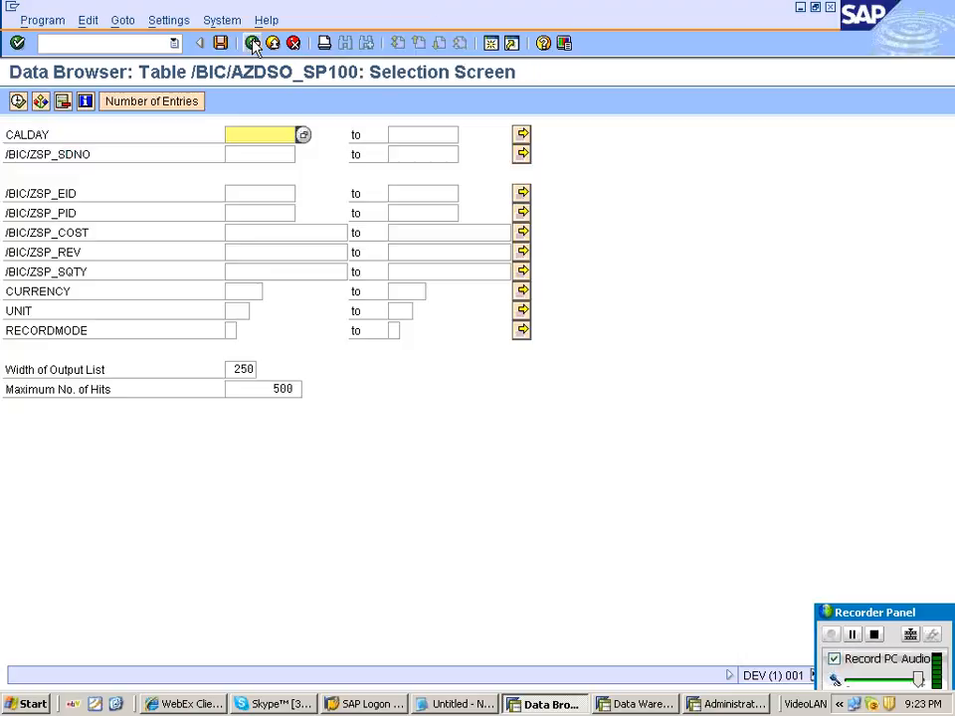
pyautogui.click(254, 44)
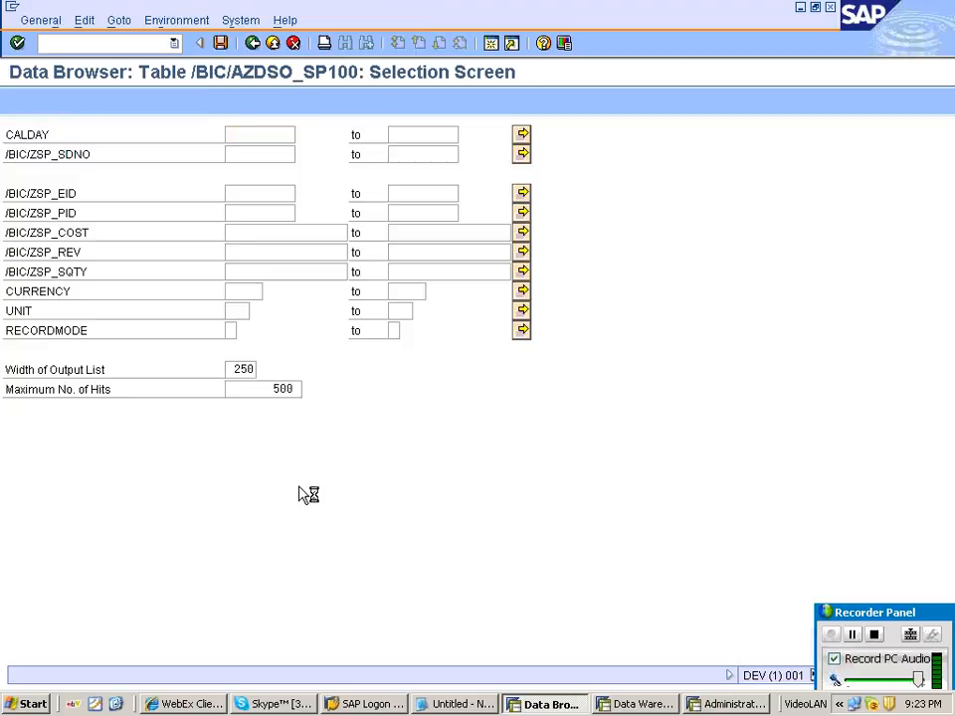
pyautogui.click(17, 102)
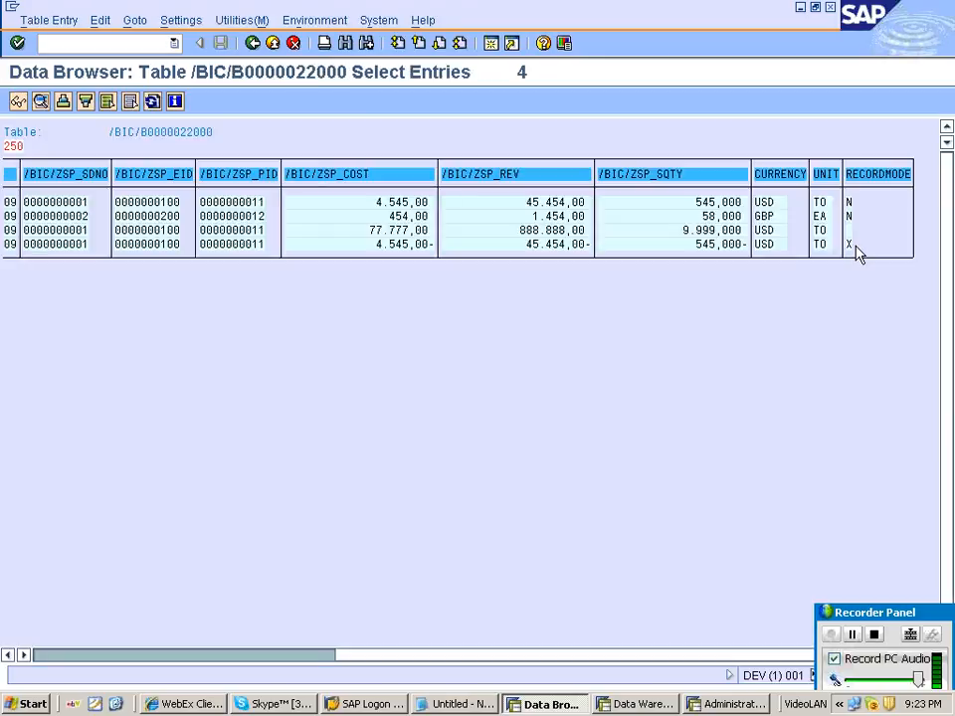
pyautogui.click(852, 249)
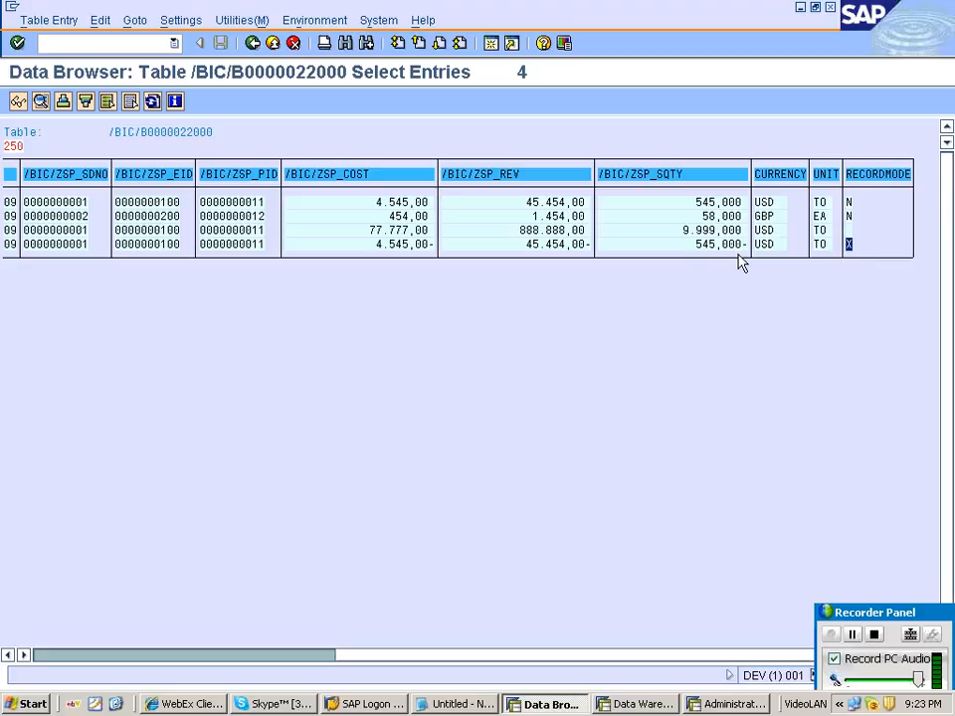
pyautogui.click(588, 246)
pyautogui.click(430, 246)
pyautogui.click(716, 231)
# Switch to Notepad, save the notes as iNT_A_8 in the folder holding the INT_A text files, and close Notepad.
pyautogui.hotkey('alt', 'Tab')
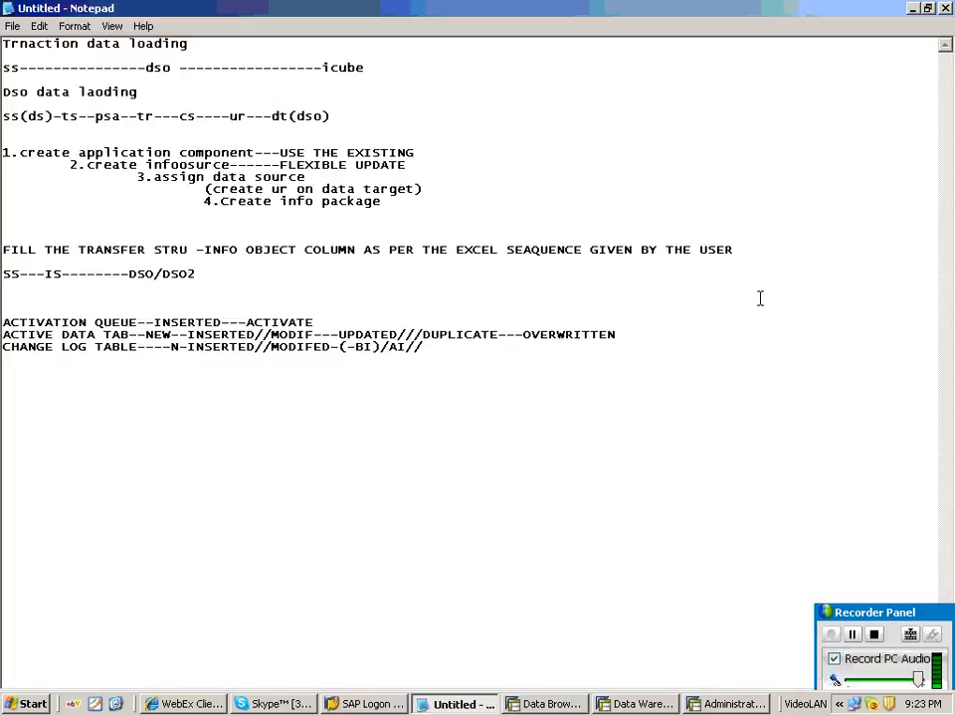
pyautogui.click(13, 27)
pyautogui.click(19, 89)
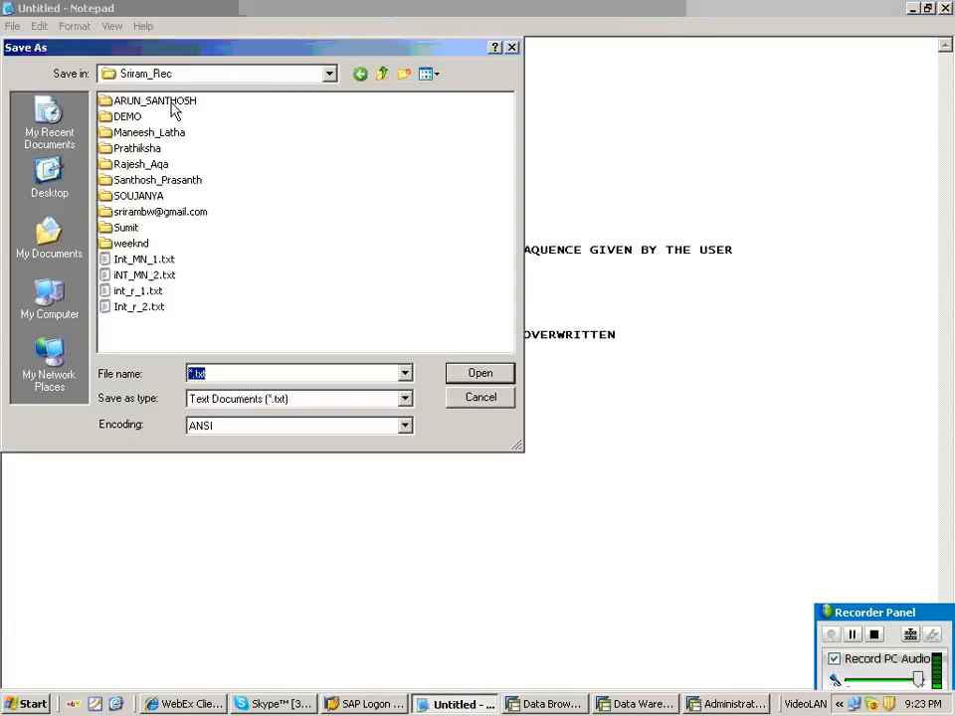
pyautogui.doubleClick(171, 103)
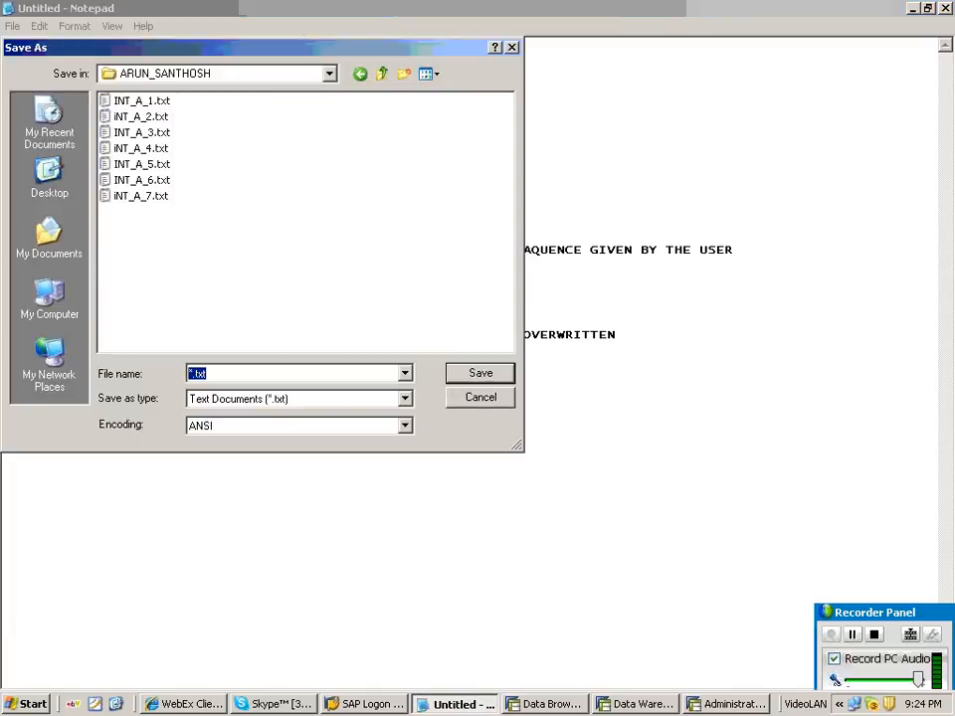
pyautogui.write('INT')
pyautogui.hotkey('ctrl', 'z')
pyautogui.write('INT_A-8')
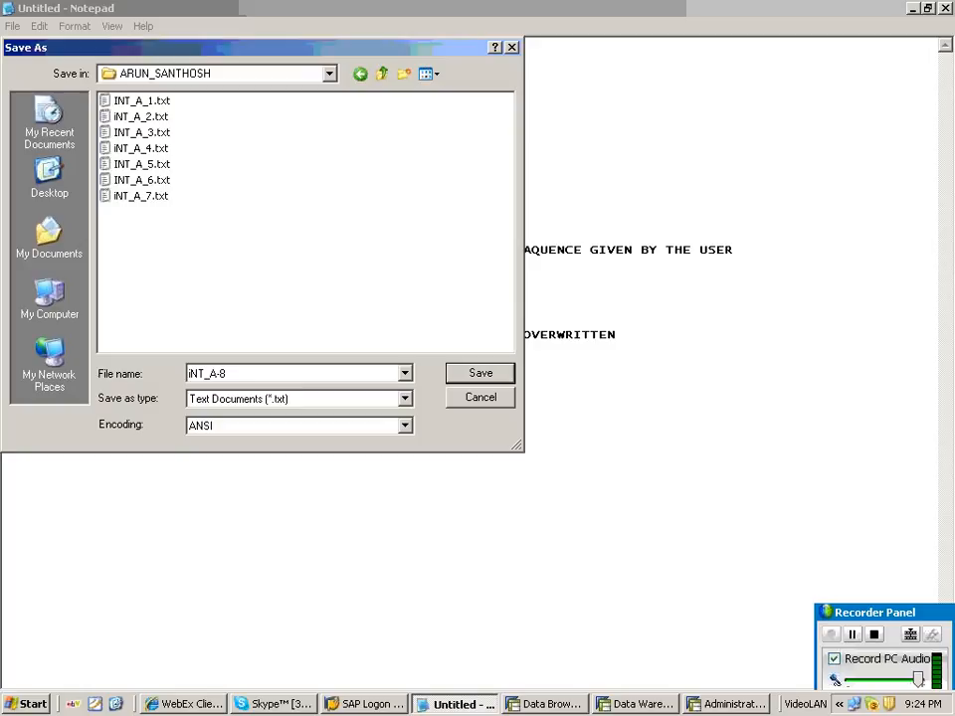
pyautogui.press('BackSpace')
pyautogui.press('BackSpace')
pyautogui.write('_8')
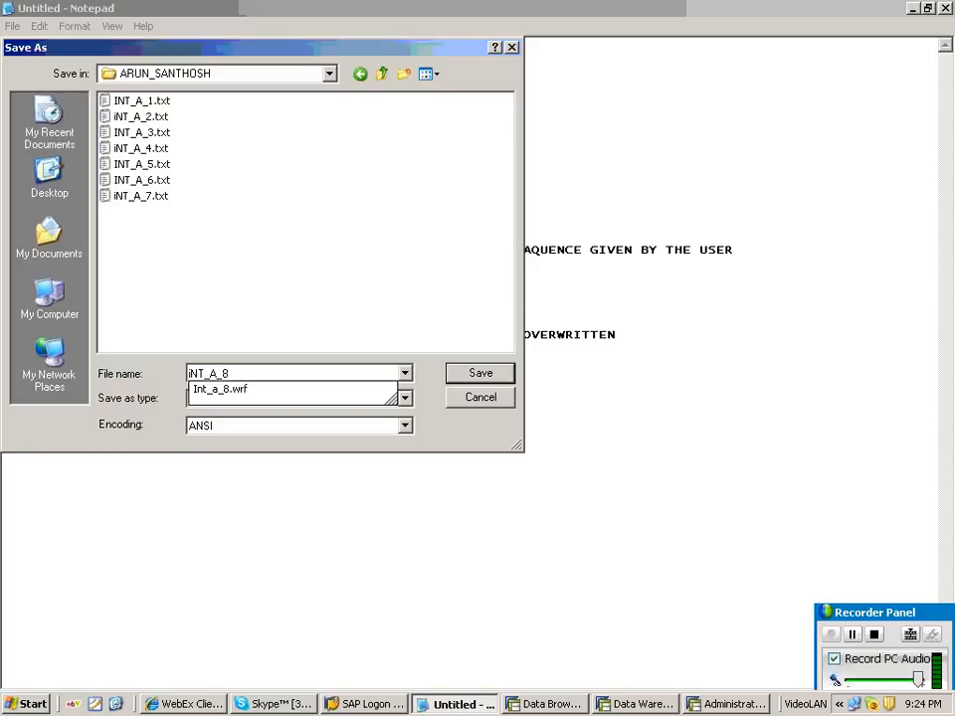
pyautogui.press('Return')
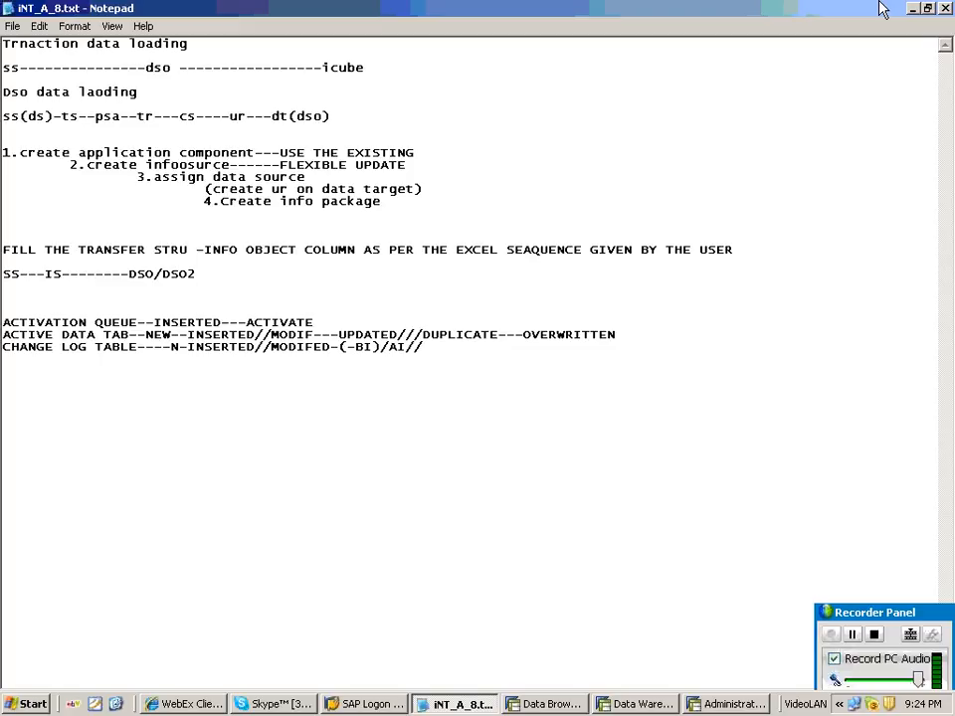
pyautogui.click(945, 8)
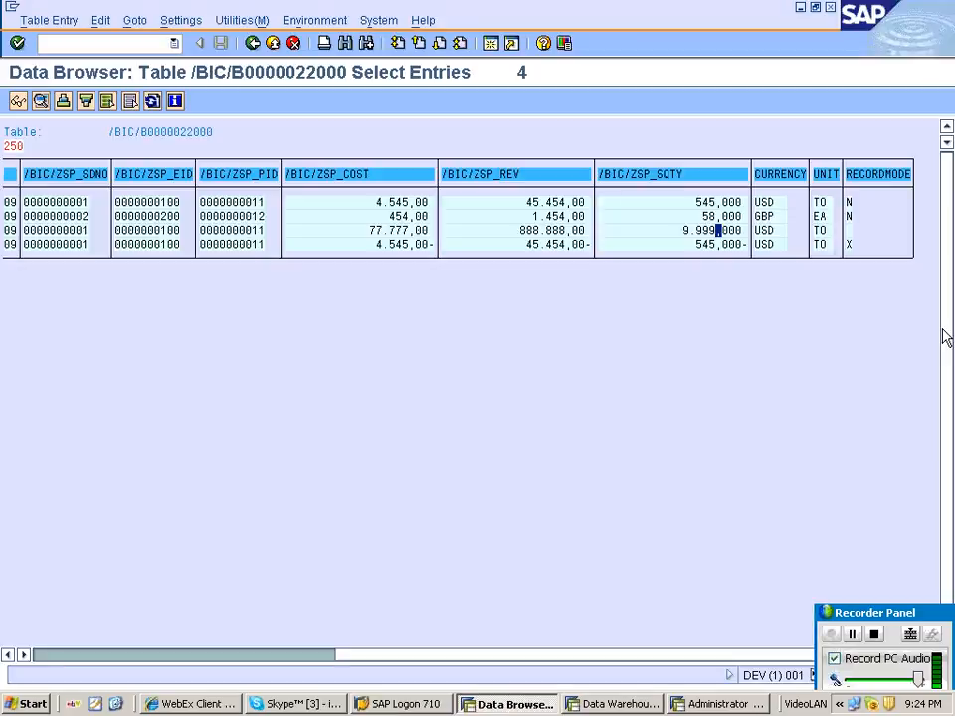
# Switch to the Cisco WebEx Meeting Center window.
pyautogui.click(870, 593)
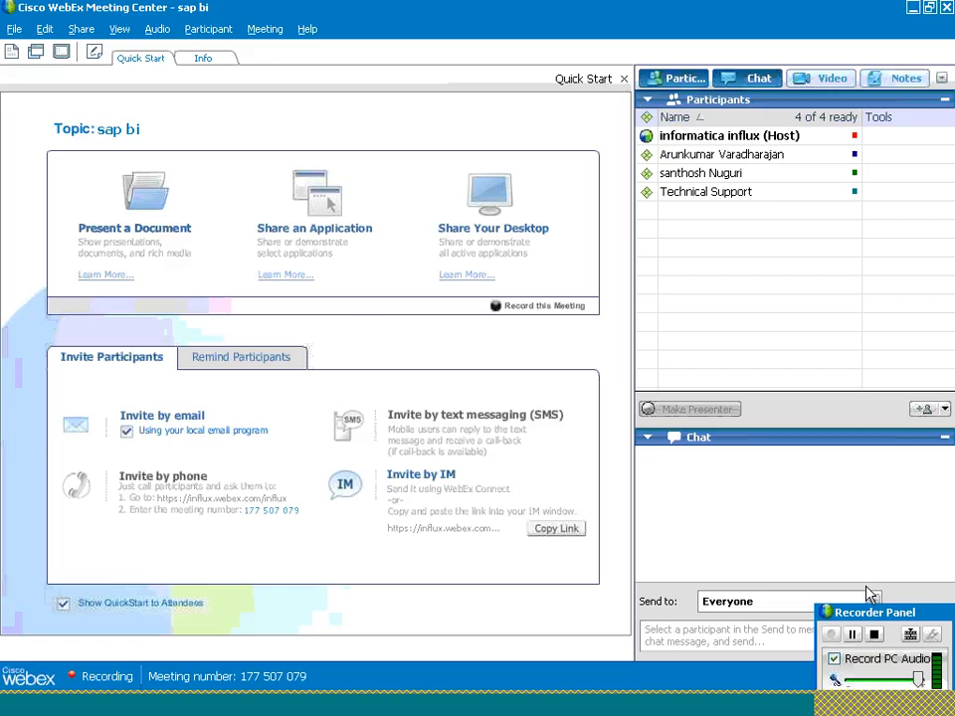